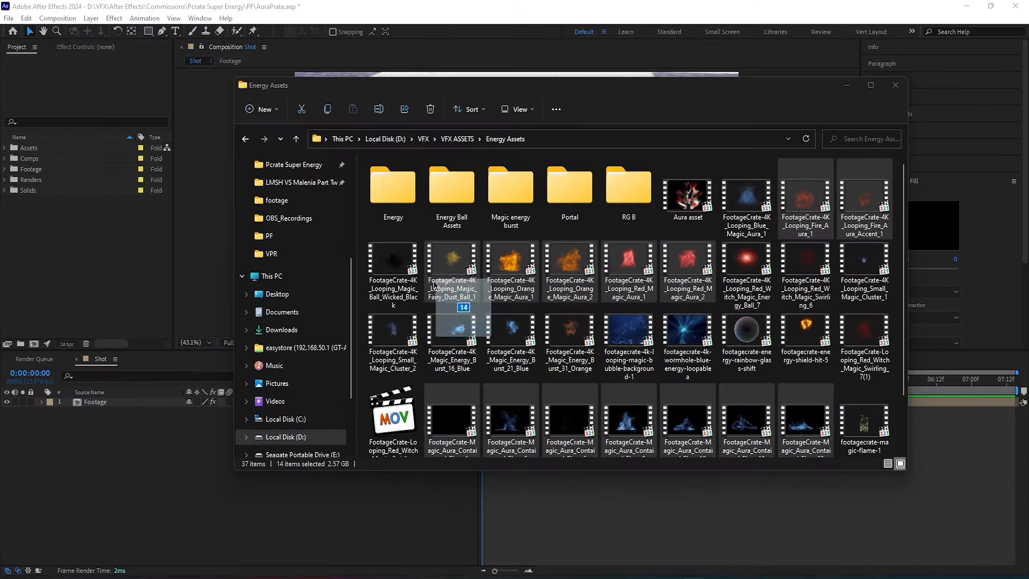
Step: Import the fourteen selected fire, magic aura, fairy dust and contained-flare clips from the Energy Assets folder into the project
drag(462, 308, 110, 262)
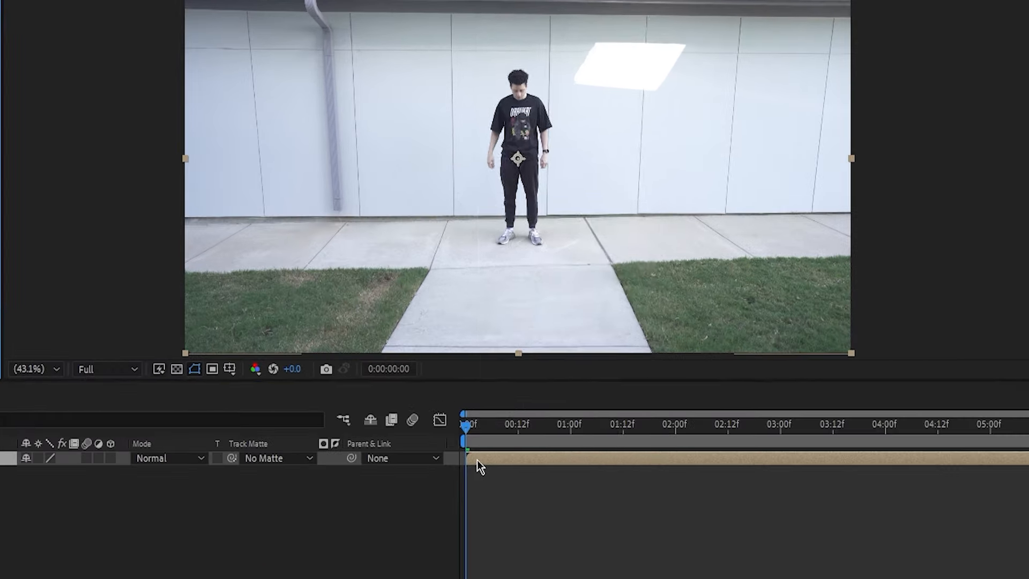
right_click(488, 408)
click(527, 329)
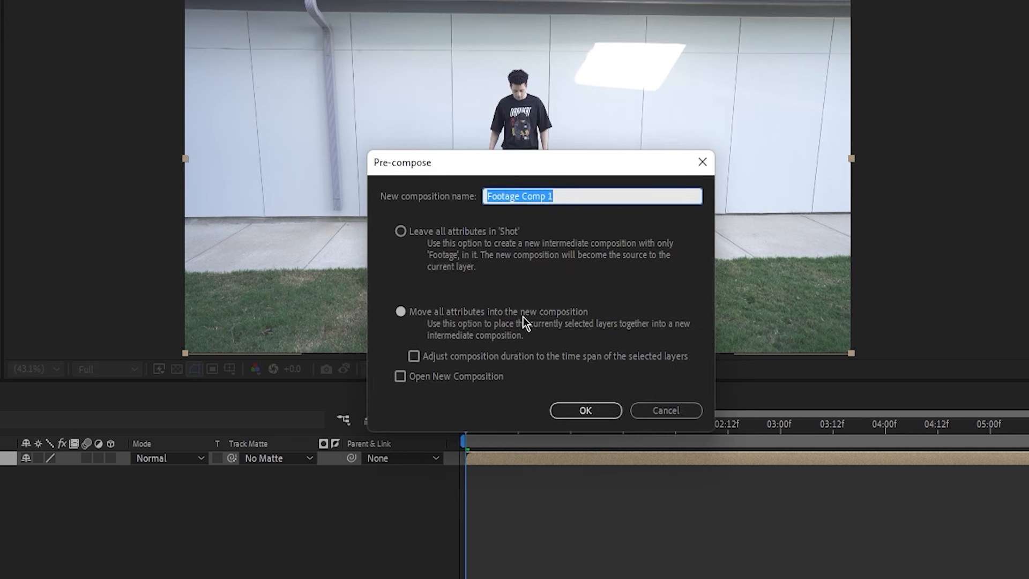
click(665, 410)
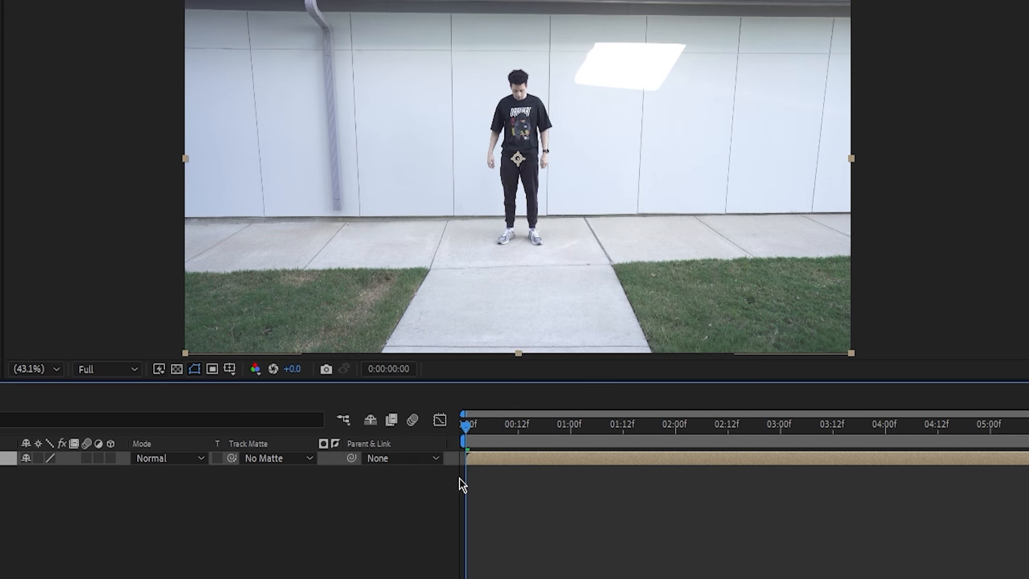
Step: Keep the preview resolution at Full and apply the 3D Camera Tracker effect to the Footage layer
click(85, 371)
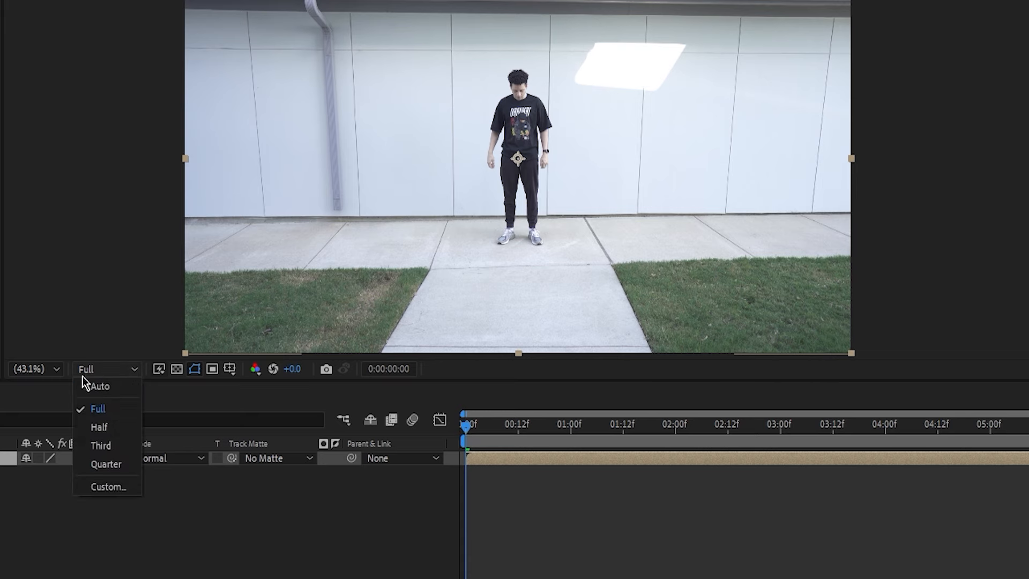
click(96, 410)
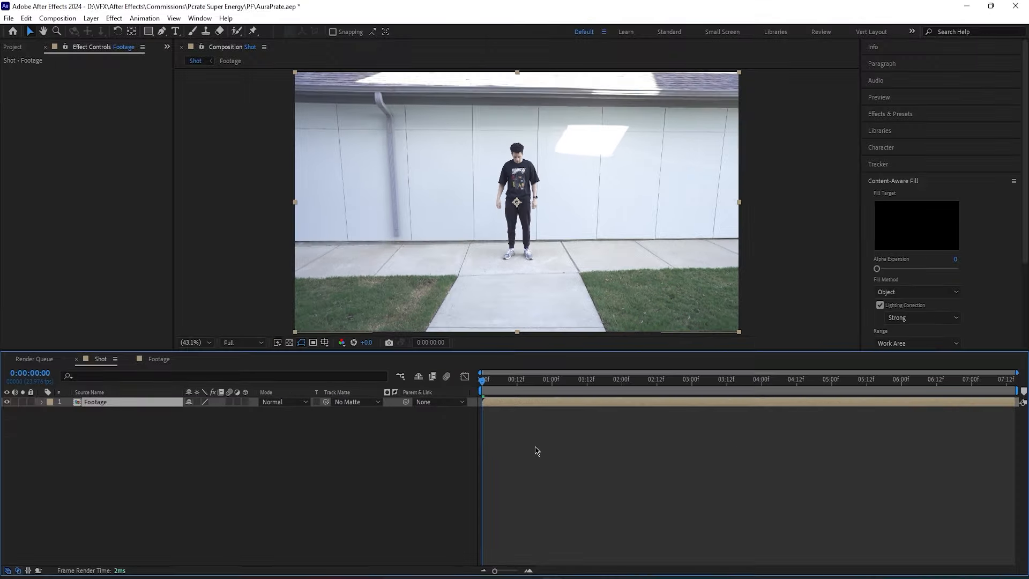
key(ctrl+space)
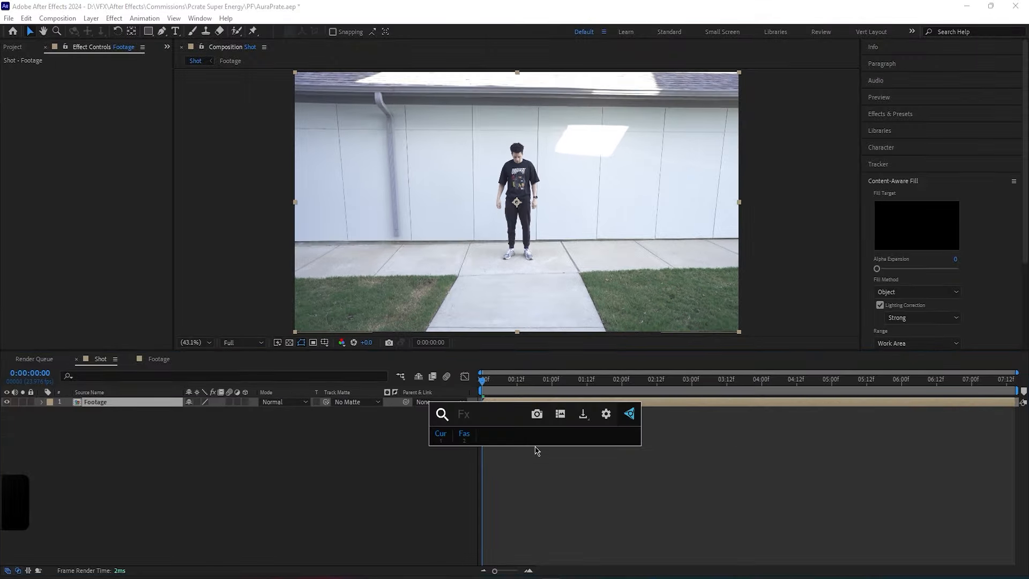
text(camera)
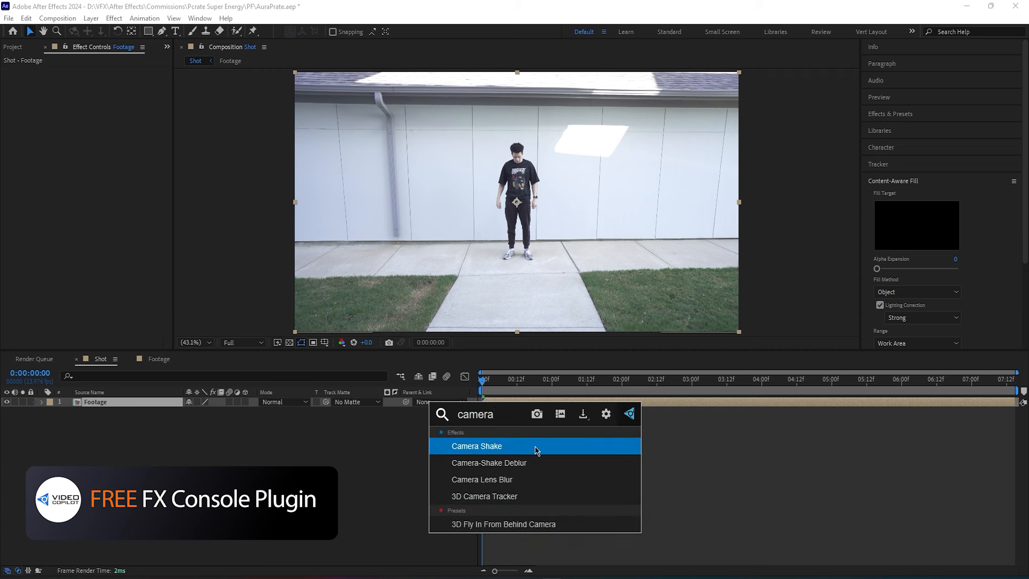
click(538, 496)
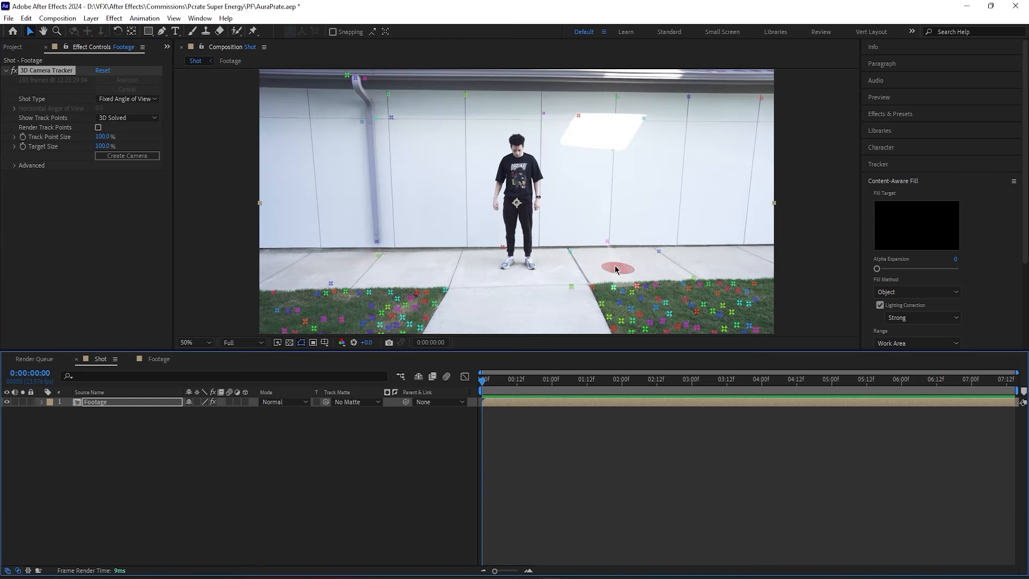
Step: Create a tracker camera and tracked solids on the pavement on both sides and in front of the man, and preview the track
right_click(617, 268)
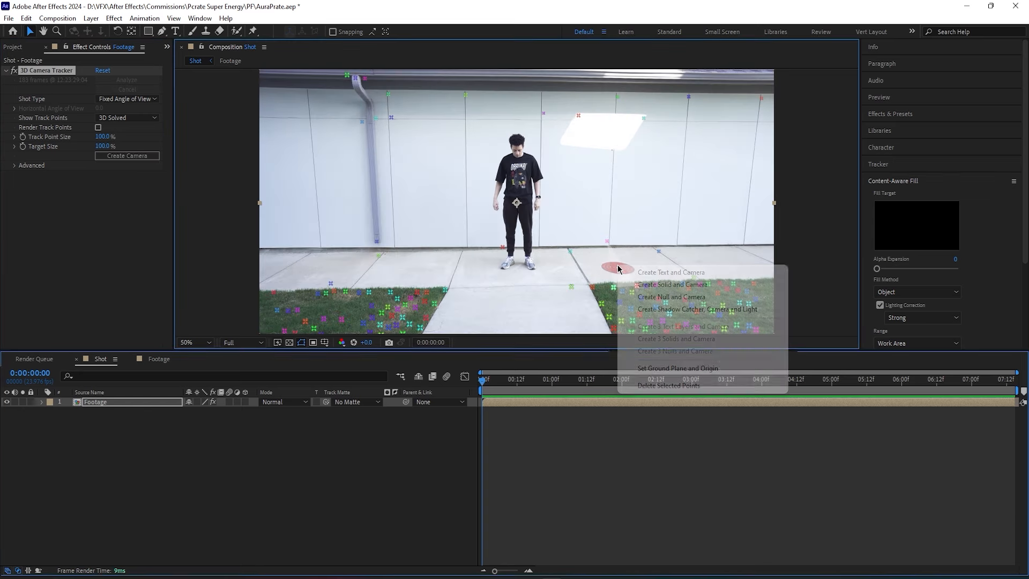
click(659, 286)
right_click(531, 305)
click(566, 321)
right_click(423, 268)
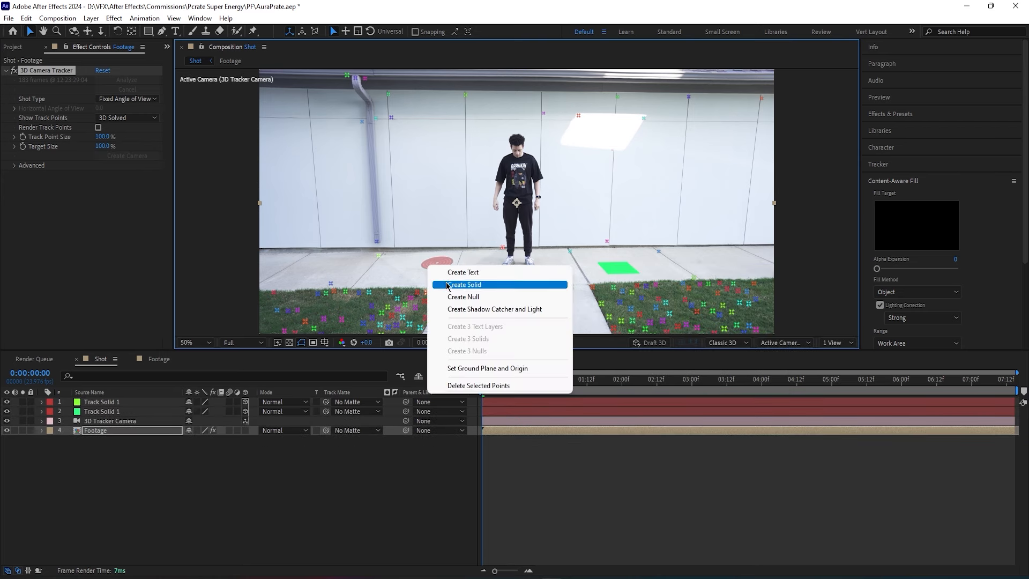
click(447, 284)
right_click(509, 272)
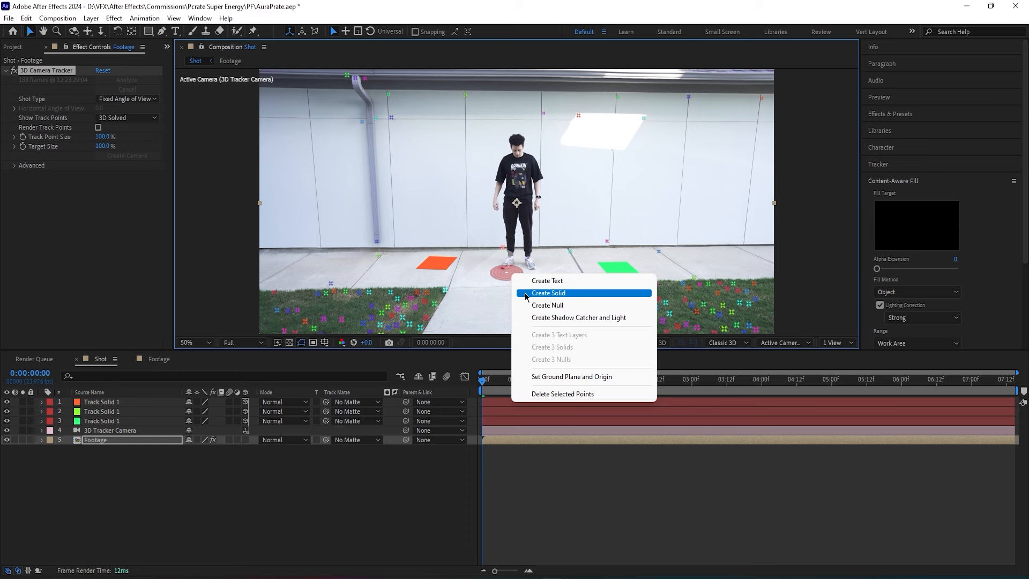
click(527, 485)
key(space)
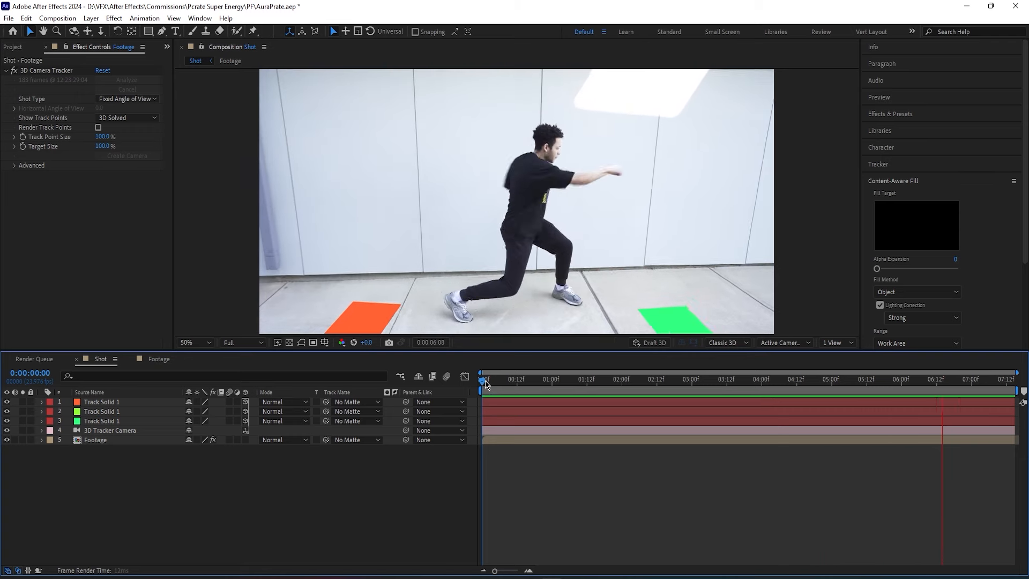
key(space)
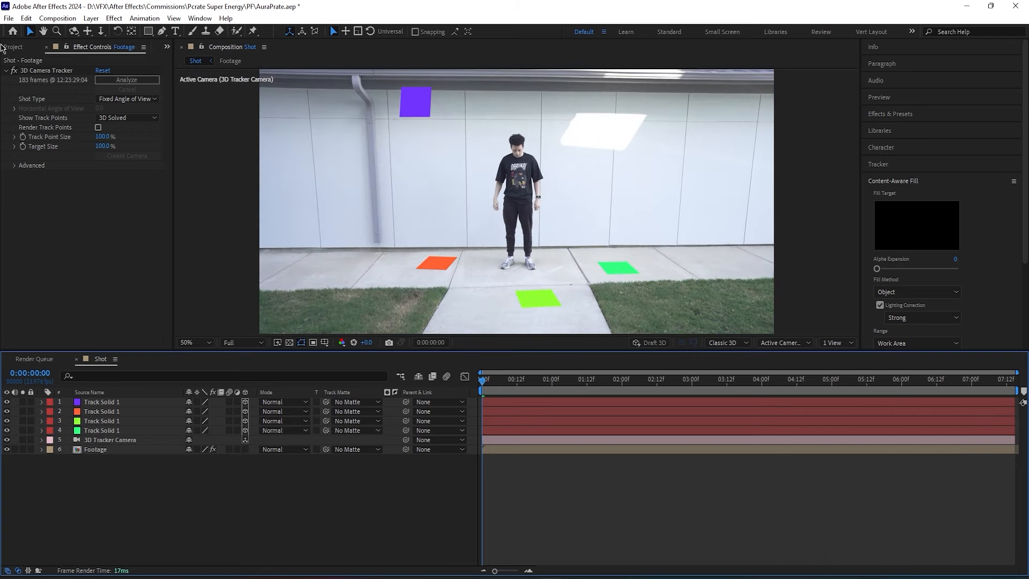
Step: Preview the Looping Fire Aura, Fire Aura Accent, Magic Fairy Dust Ball and Contained Flare 5 clips from the Energy folder
click(15, 47)
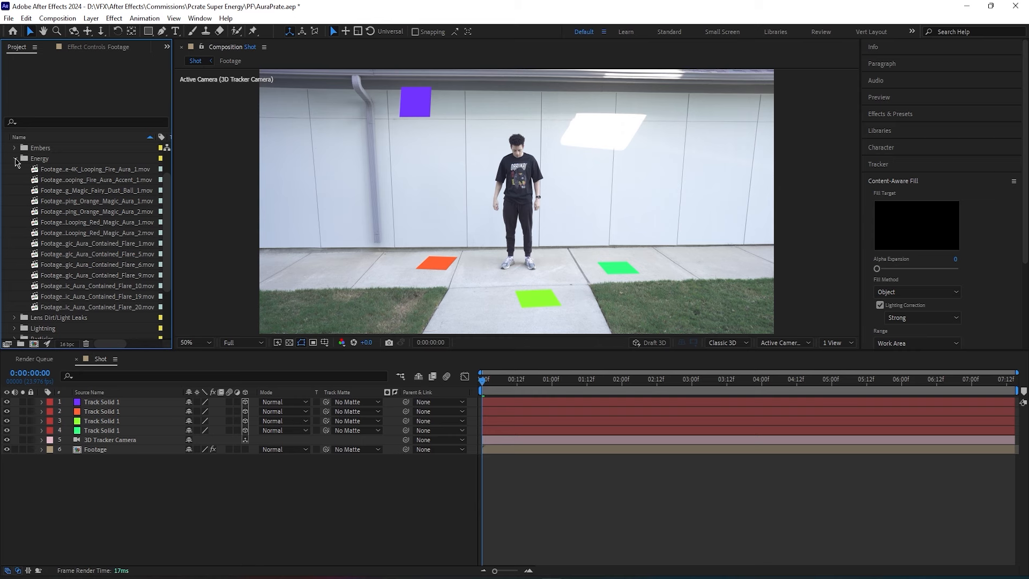
double_click(45, 170)
click(256, 320)
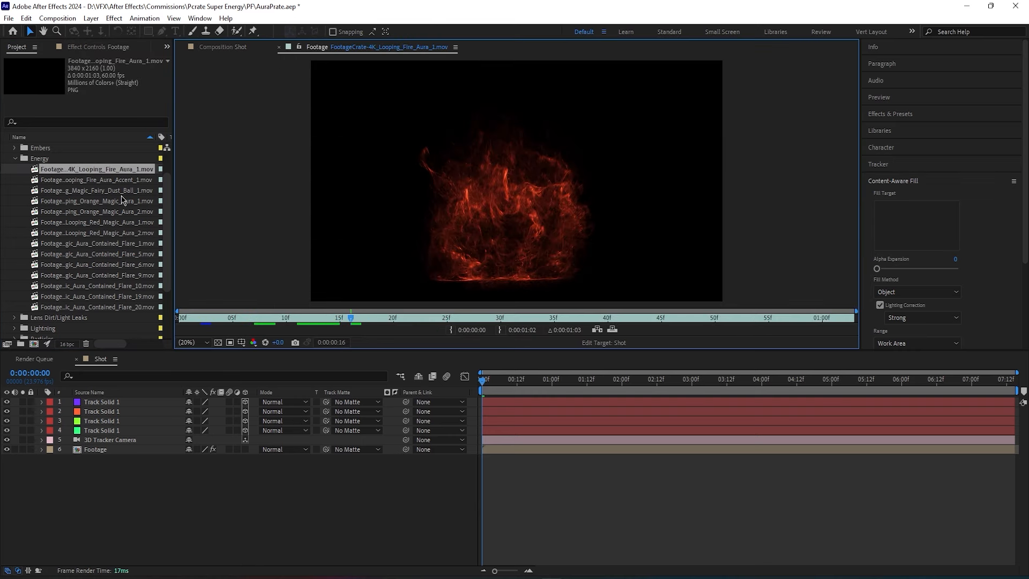
double_click(86, 179)
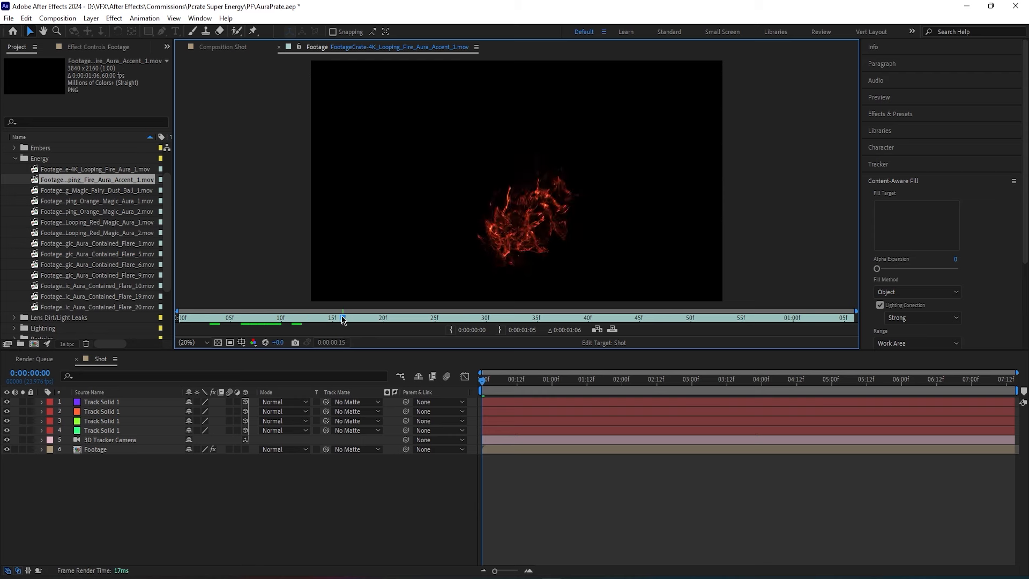
double_click(86, 190)
click(234, 320)
double_click(107, 254)
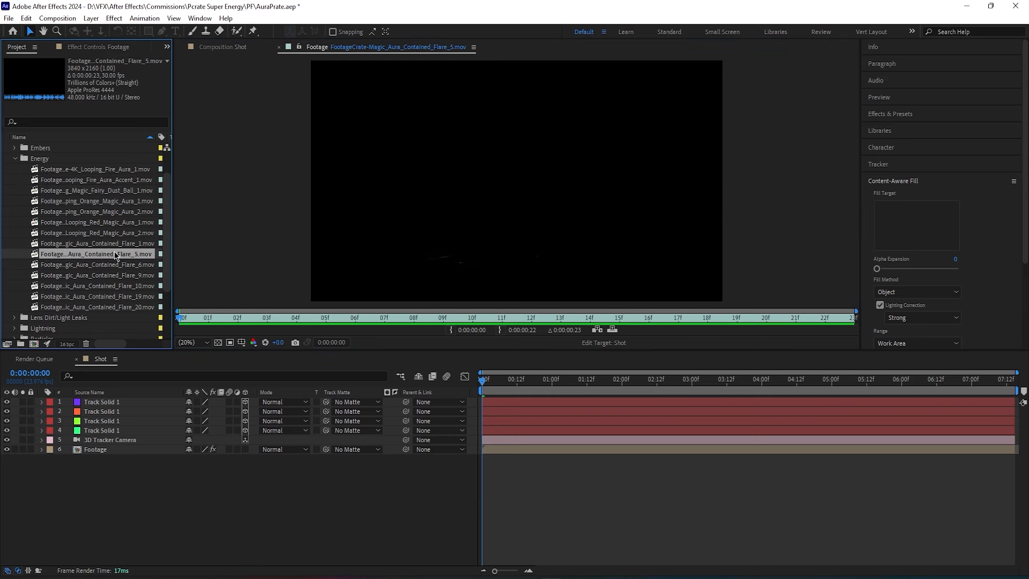
Step: Place the Contained Flare 5 clip above all layers in the Shot composition and scale it to 51%
drag(105, 256, 75, 398)
drag(494, 391, 503, 390)
scroll(510, 278, down, 2)
drag(511, 278, 503, 208)
key(s)
drag(222, 411, 196, 411)
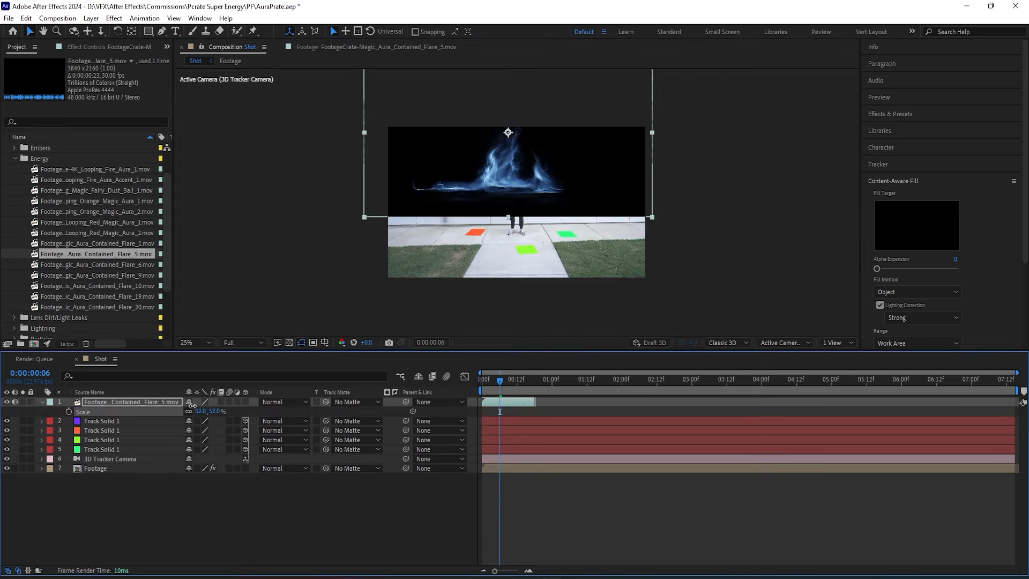
scroll(524, 185, up, 2)
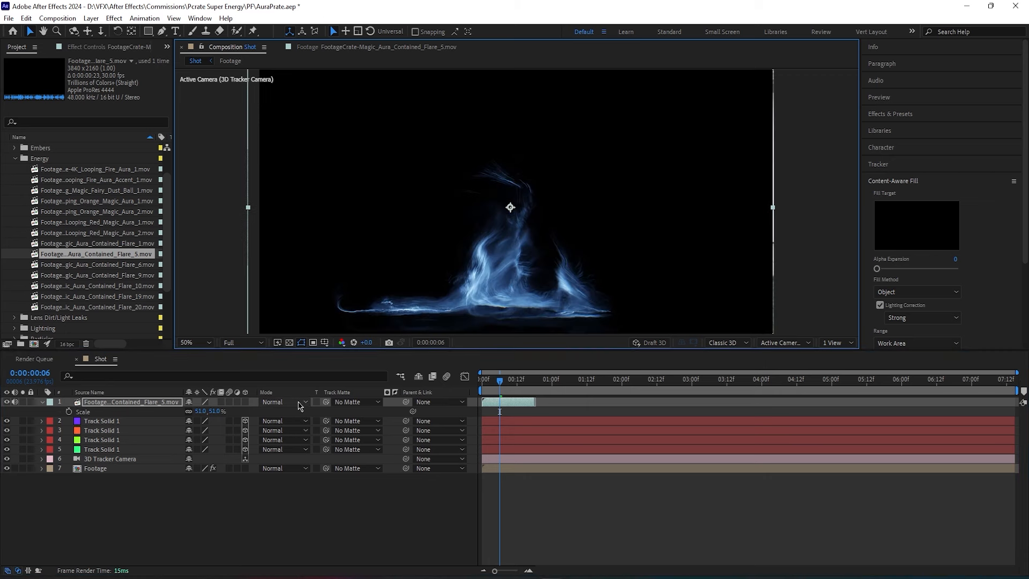
Step: Set the flare layer's blending mode to Screen and the preview resolution to Half
click(284, 402)
click(309, 224)
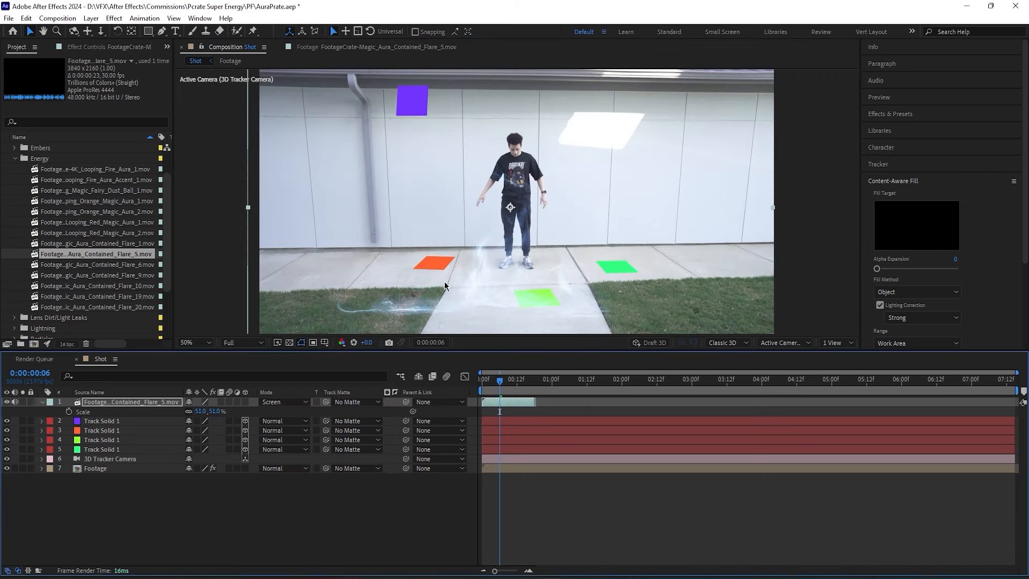
click(243, 343)
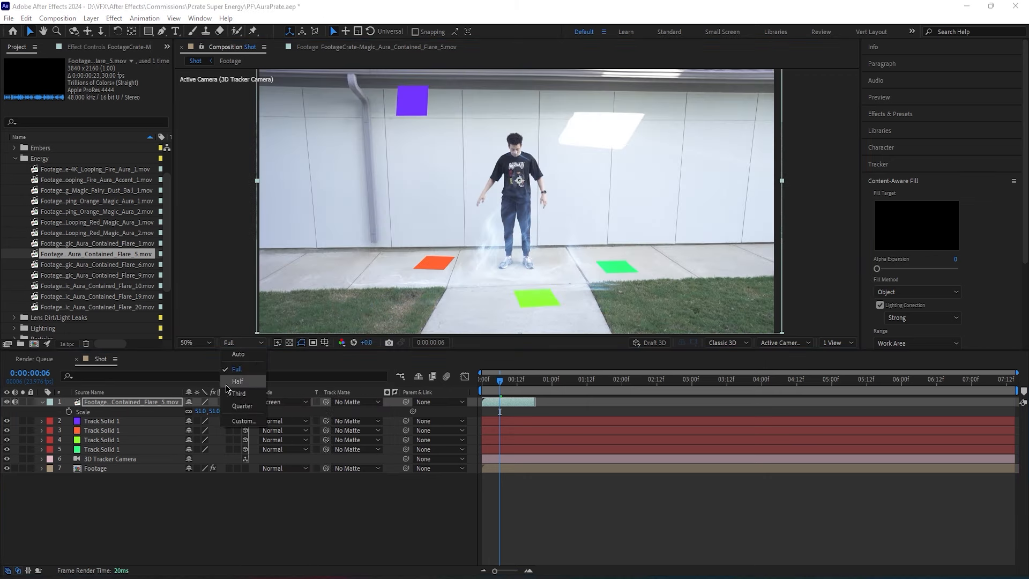
click(244, 382)
click(515, 504)
key(u)
key(u)
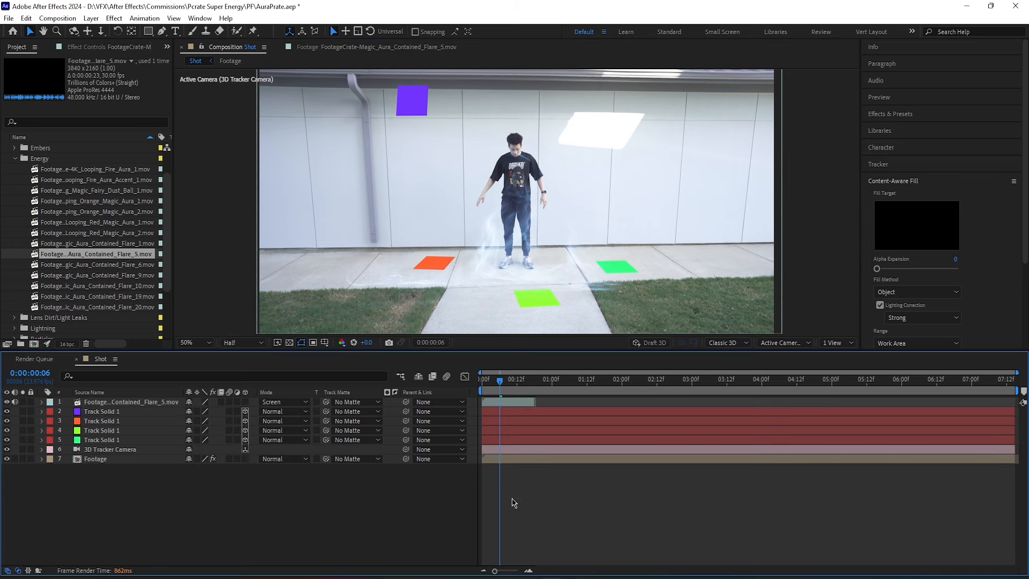
key(Page_Up)
Step: Apply a Curves effect to the Footage layer and slightly lower the RGB curve's highlights and midtones to darken the shot
click(518, 462)
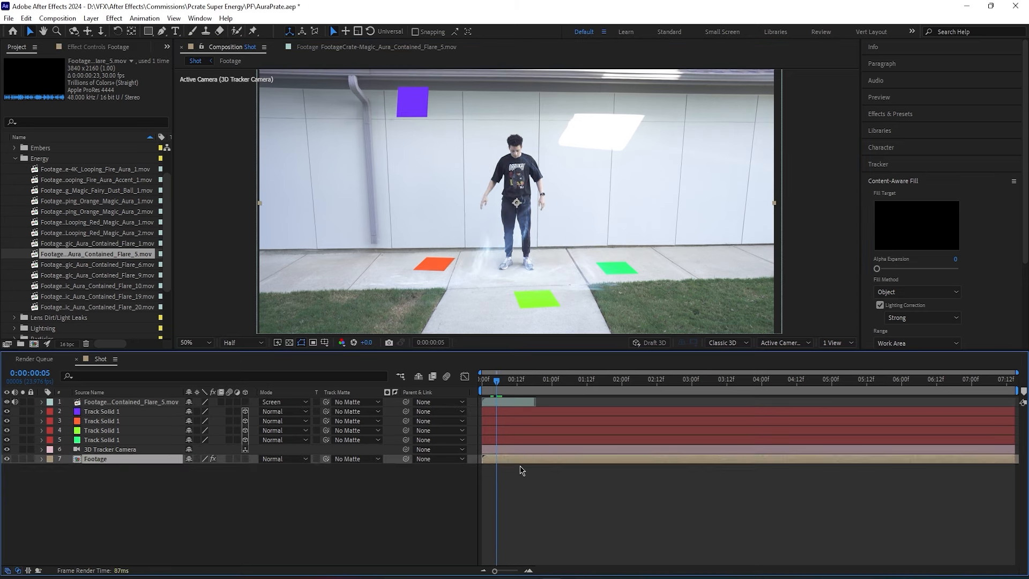
key(ctrl+space)
text(curves)
key(Return)
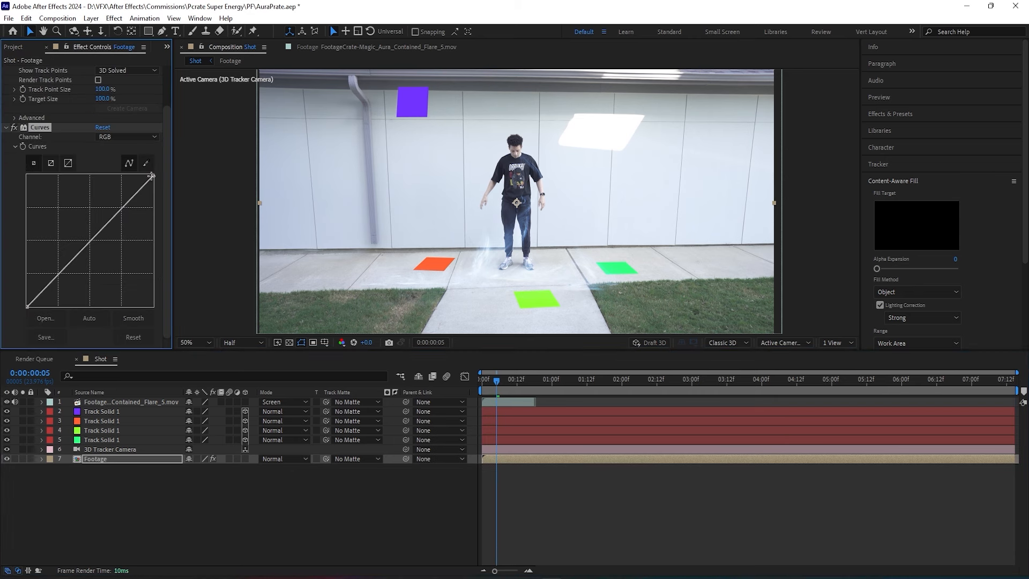
drag(154, 178, 160, 190)
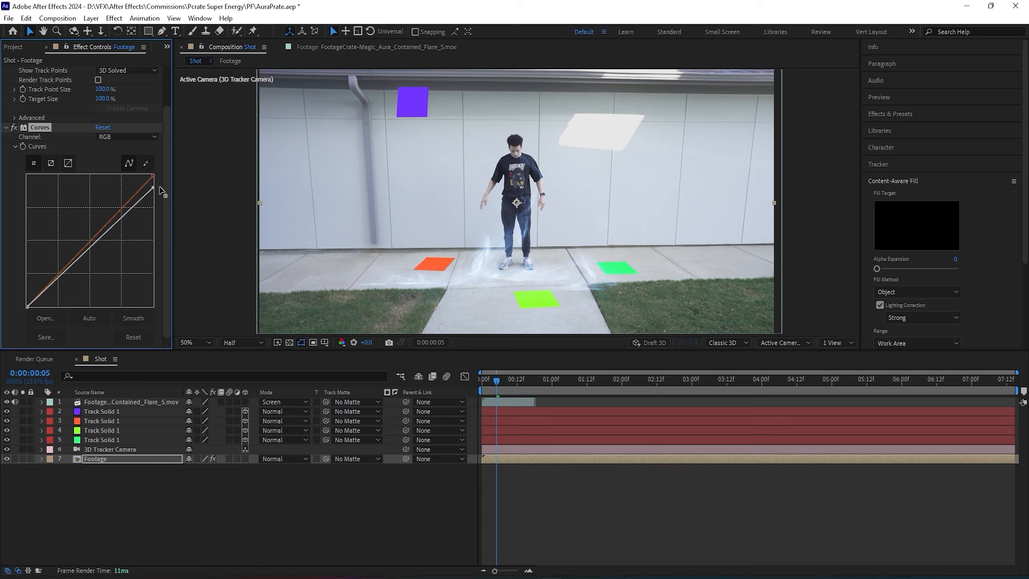
drag(93, 249, 90, 256)
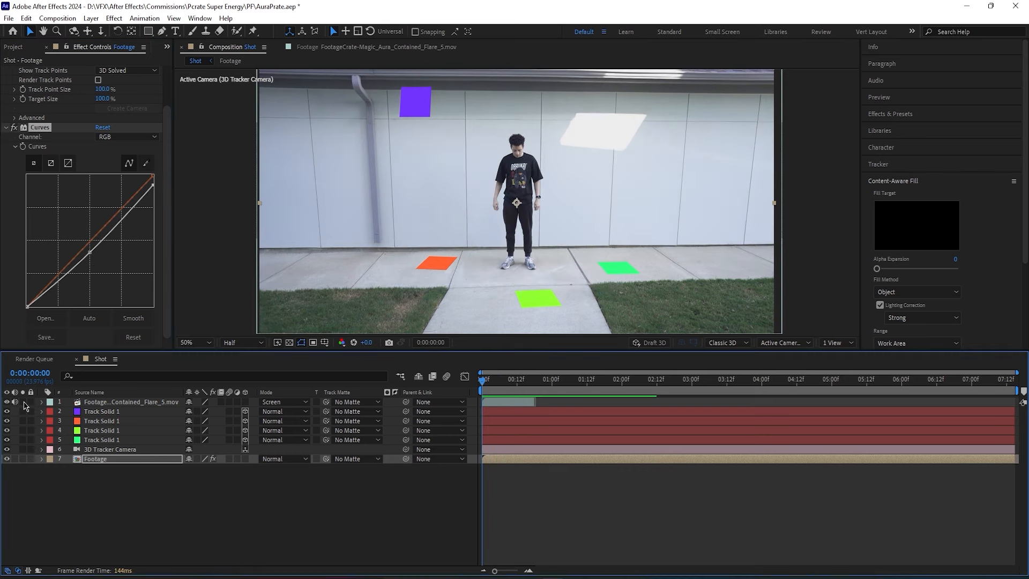
Step: Play the flare layer in solo to examine its motion, and restore the other layers
click(23, 402)
key(space)
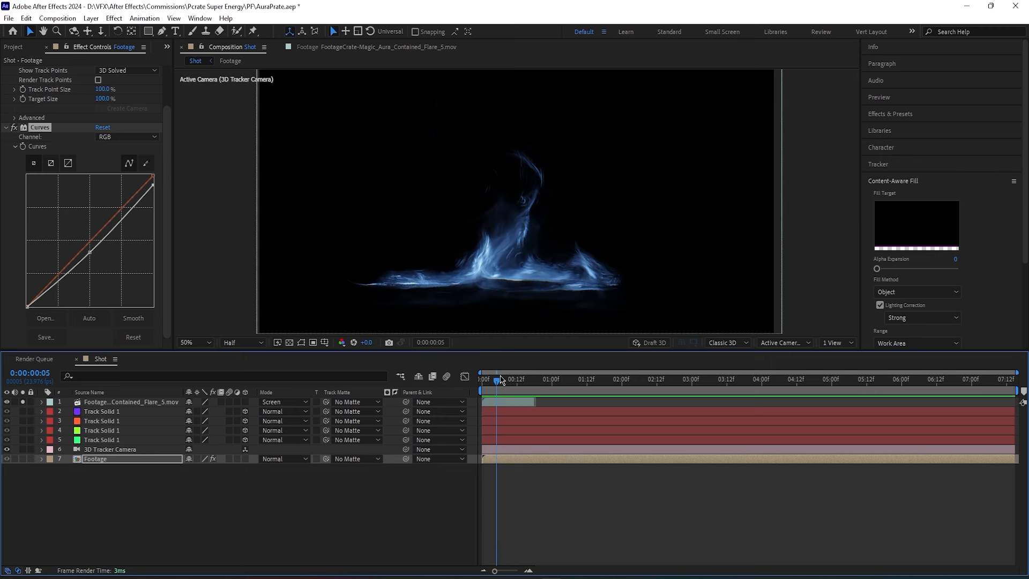
click(22, 402)
Step: Move the flare layer in time to start at about 0:00:03:12, when the man is crouching, and play that section
drag(680, 384, 743, 377)
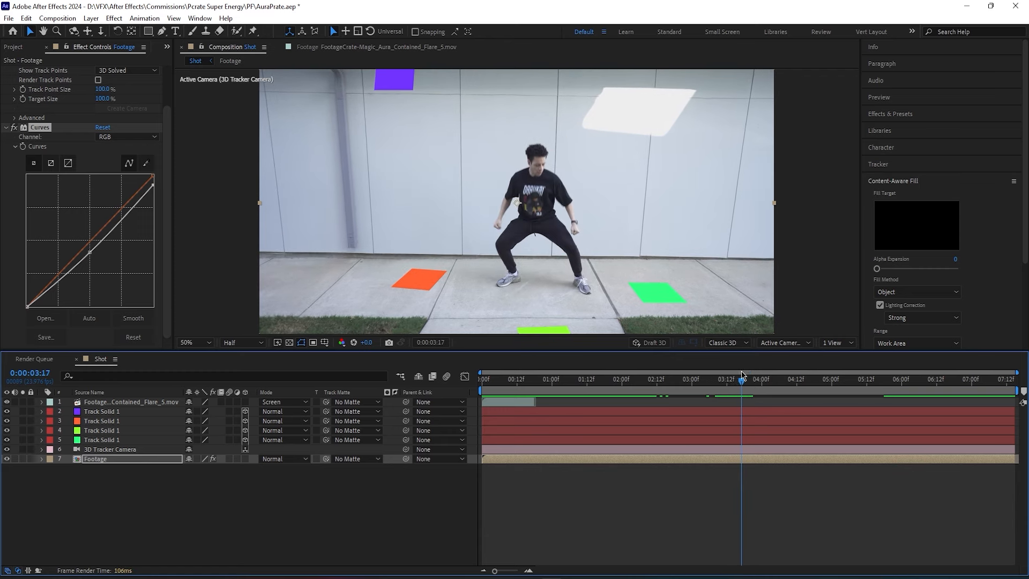
drag(527, 403, 749, 397)
click(719, 382)
key(space)
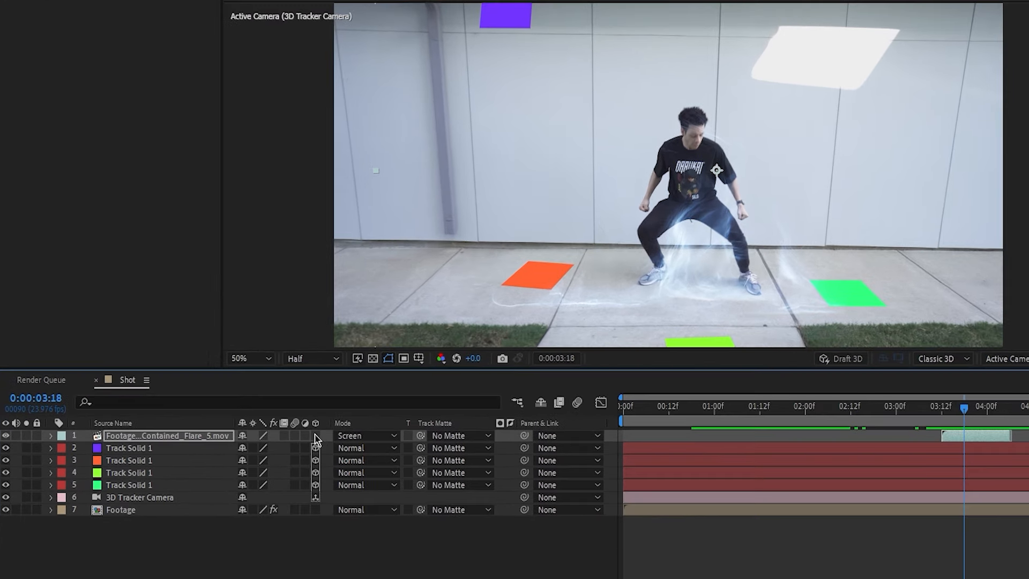
Step: Make the flare layer 3D with motion blur and move its anchor point down to the ground near the man's feet
click(315, 435)
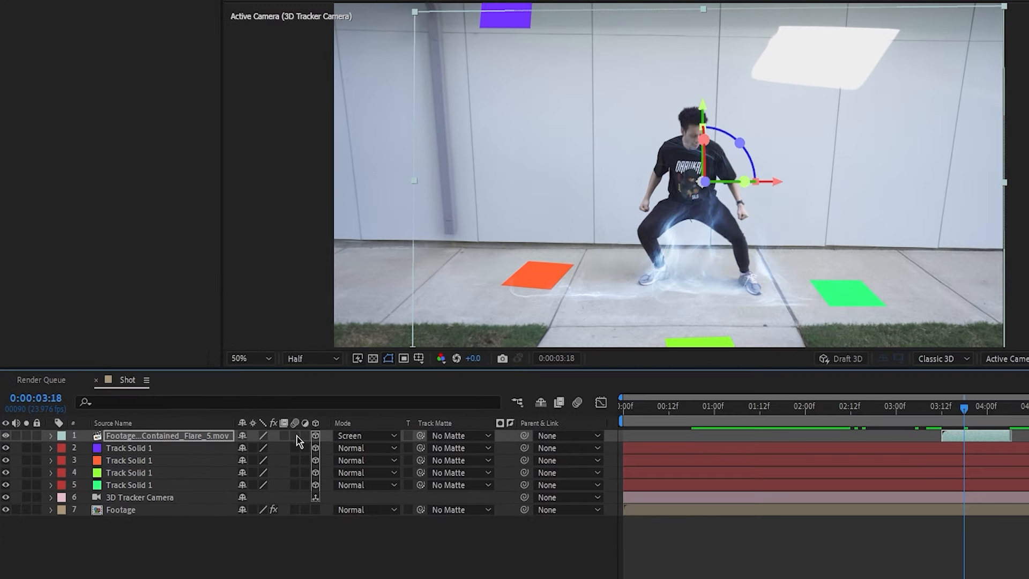
click(295, 436)
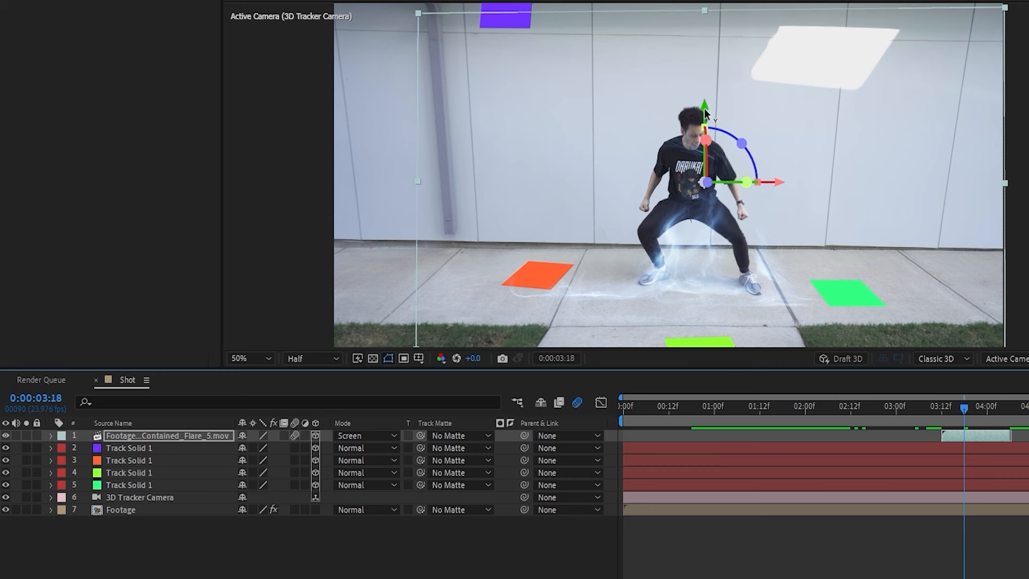
drag(705, 112, 721, 242)
key(w)
drag(776, 318, 764, 315)
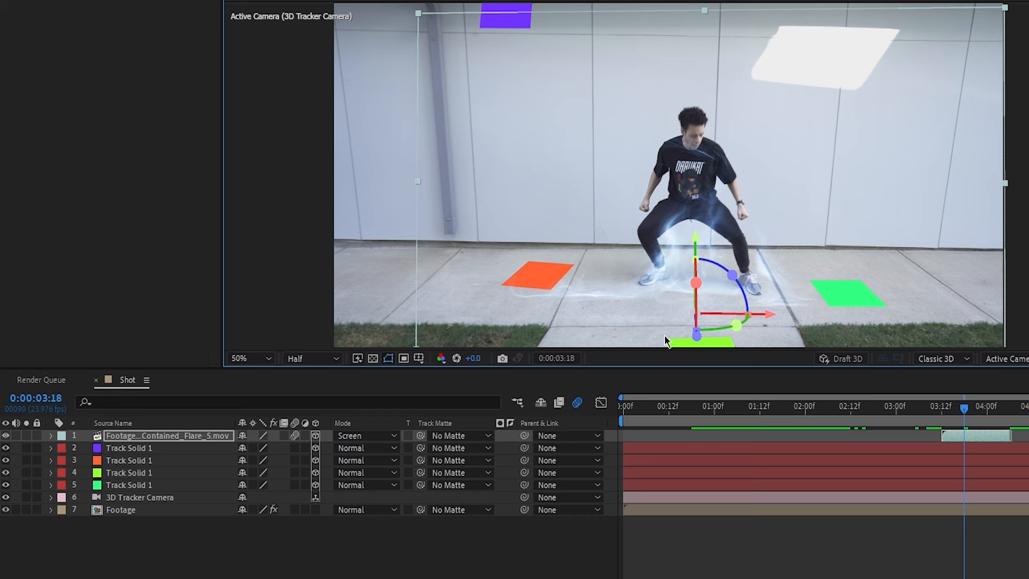
Step: Try a different scale on the flare layer, undo it, and show its rotation and opacity properties
key(s)
drag(294, 449, 307, 452)
key(ctrl+z)
key(r)
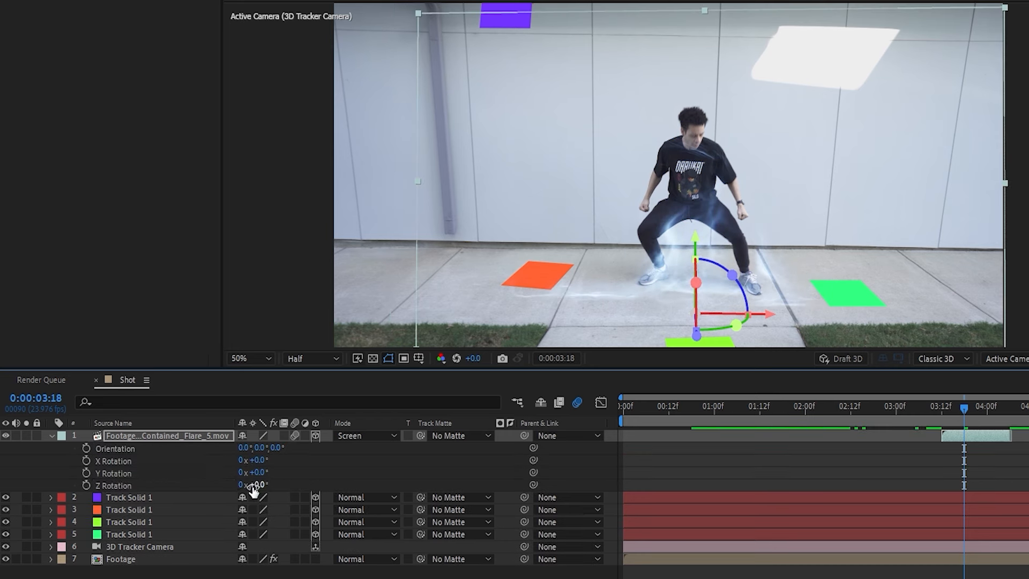
key(t)
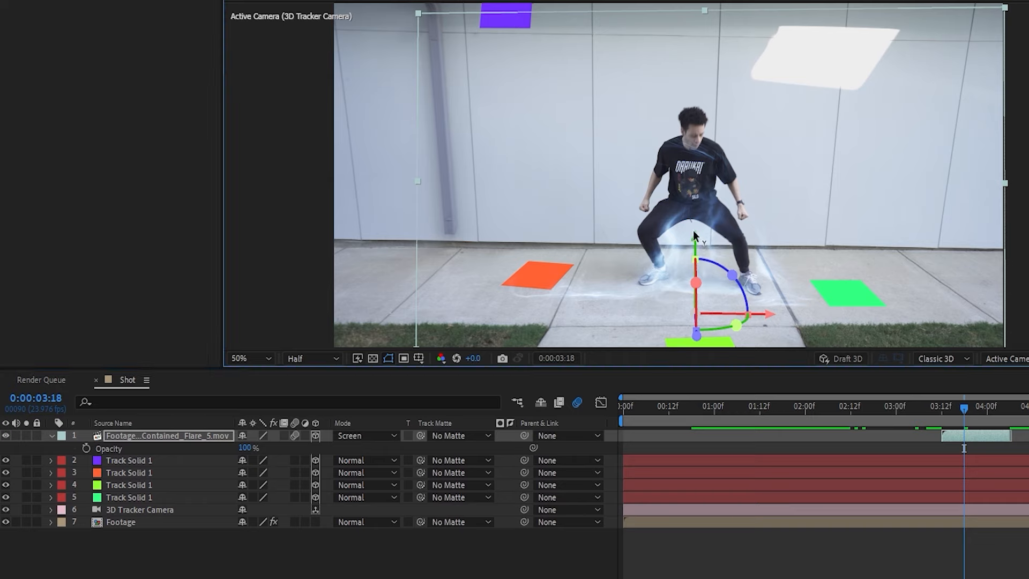
Step: Adjust the flare layer's vertical position around the man's feet
drag(700, 244, 695, 228)
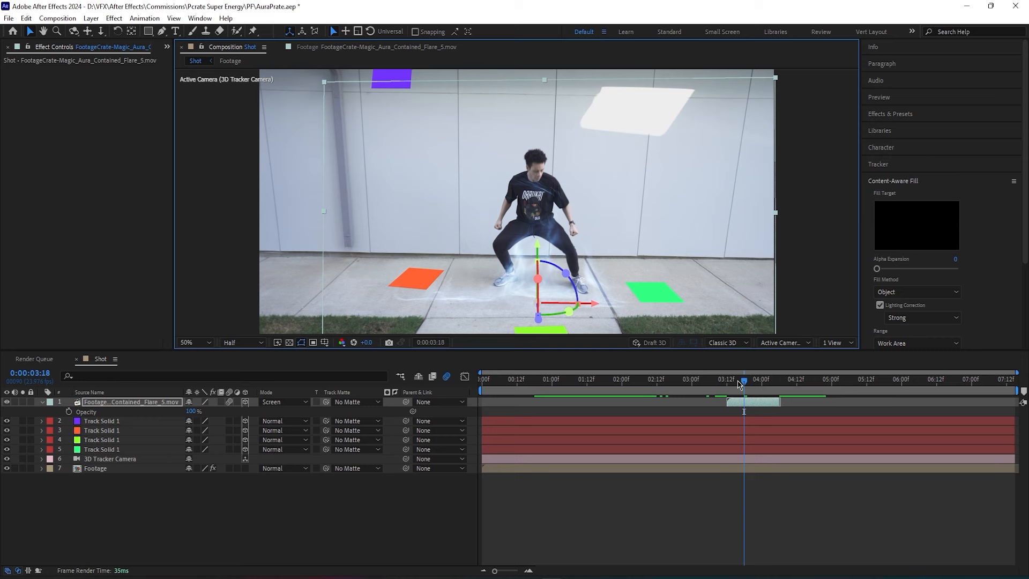
Step: Play the flare section from about 0:00:03:09 to check how well the flare sticks to the ground
click(937, 409)
mouse_move(724, 382)
mouse_down()
mouse_move(744, 381)
mouse_move(719, 384)
mouse_up()
key(space)
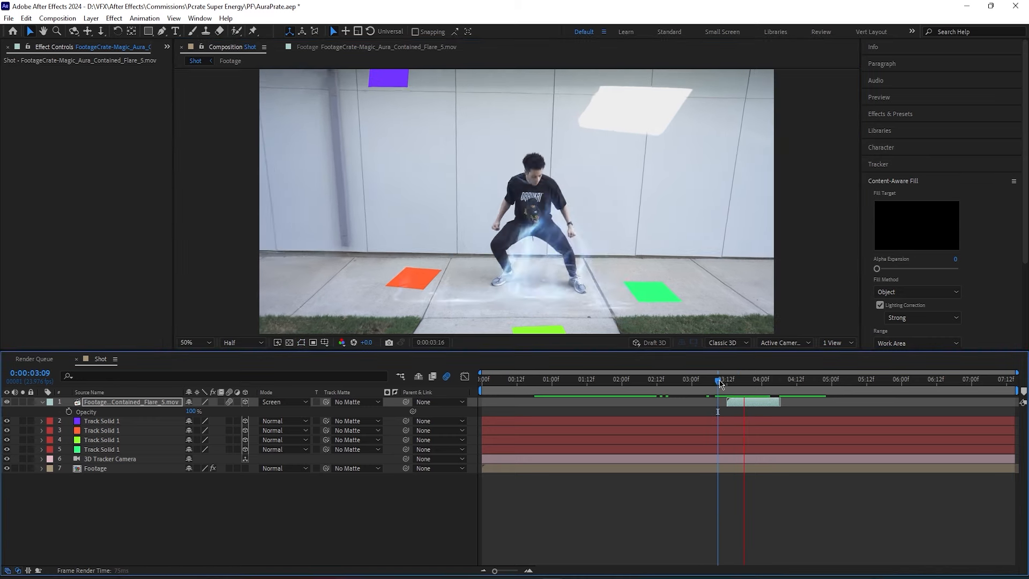
key(space)
drag(755, 395, 735, 395)
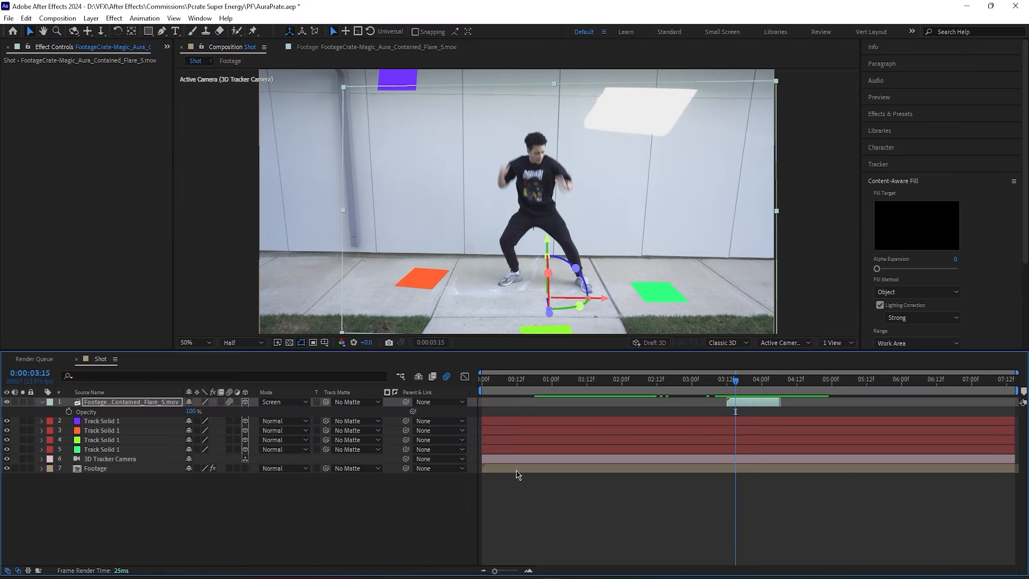
Step: Create a solid from the Footage layer's 3D Camera Tracker target on the concrete just in front of the man's feet
click(516, 471)
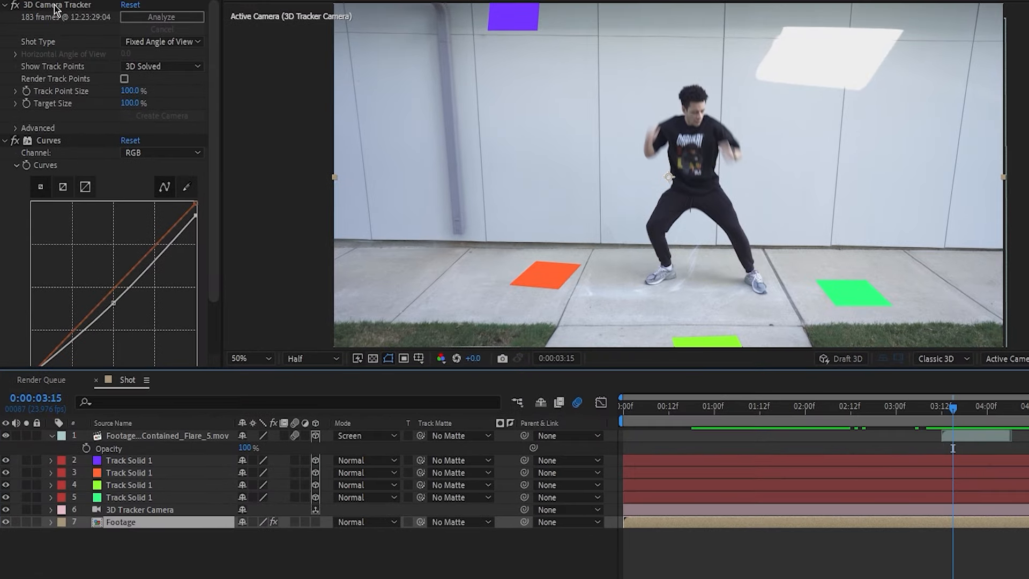
click(56, 6)
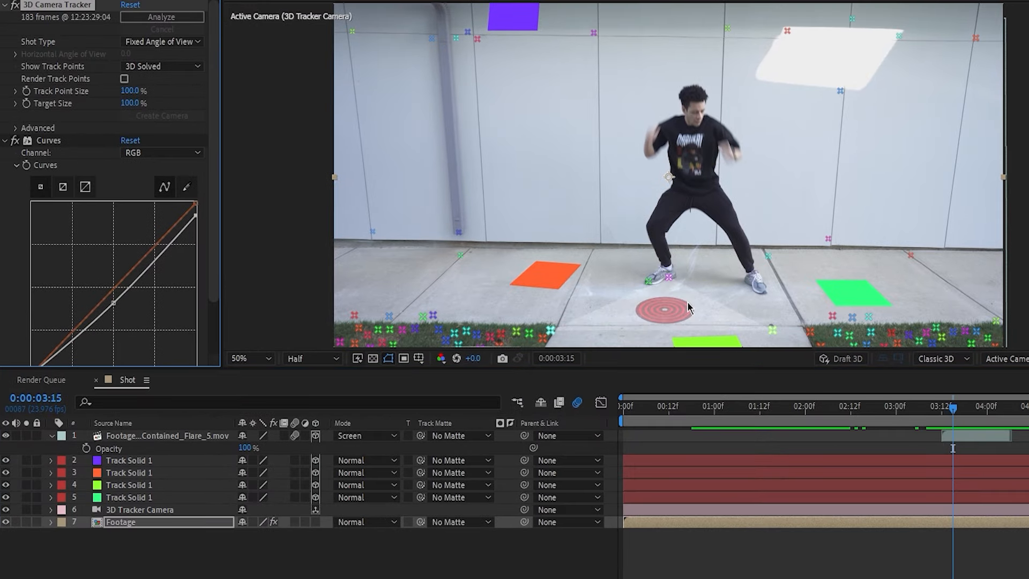
right_click(681, 305)
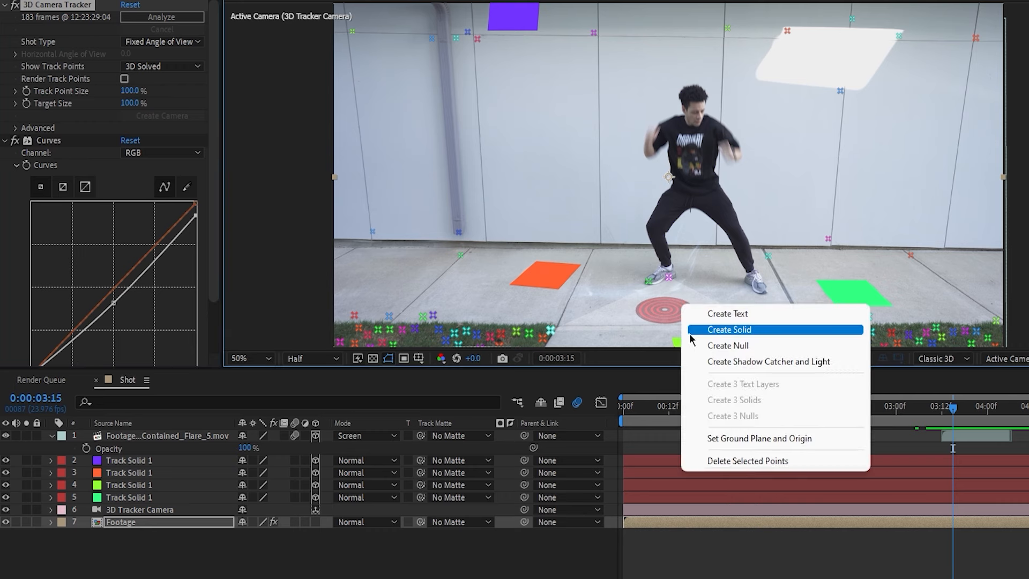
click(724, 330)
Step: Copy the magenta track solid's position and paste it onto the Contained_Flare_5 layer's position
mouse_move(952, 407)
mouse_down()
mouse_move(792, 410)
mouse_move(1001, 406)
mouse_move(957, 399)
mouse_move(946, 414)
mouse_up()
click(936, 437)
drag(197, 433, 186, 467)
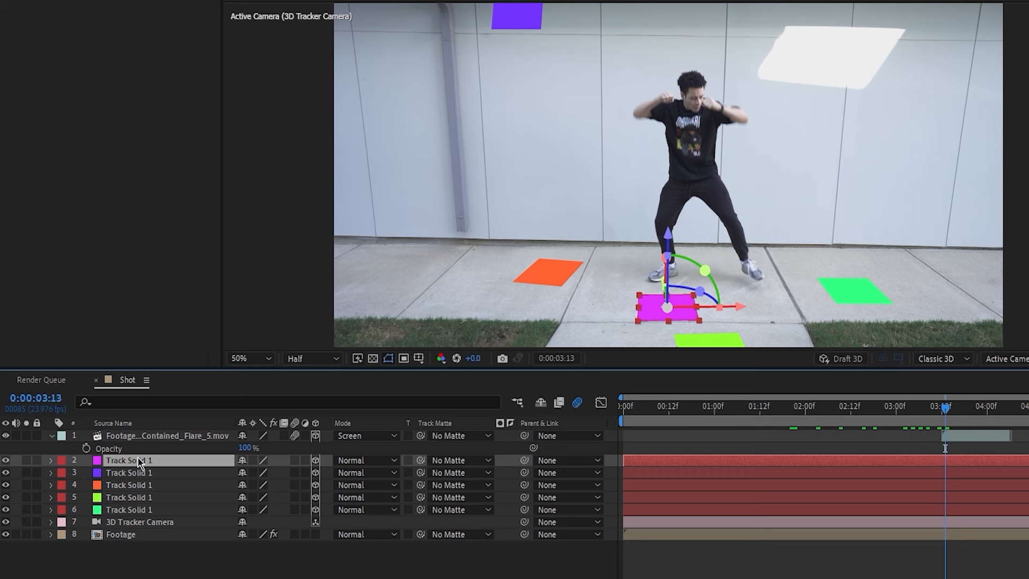
key(p)
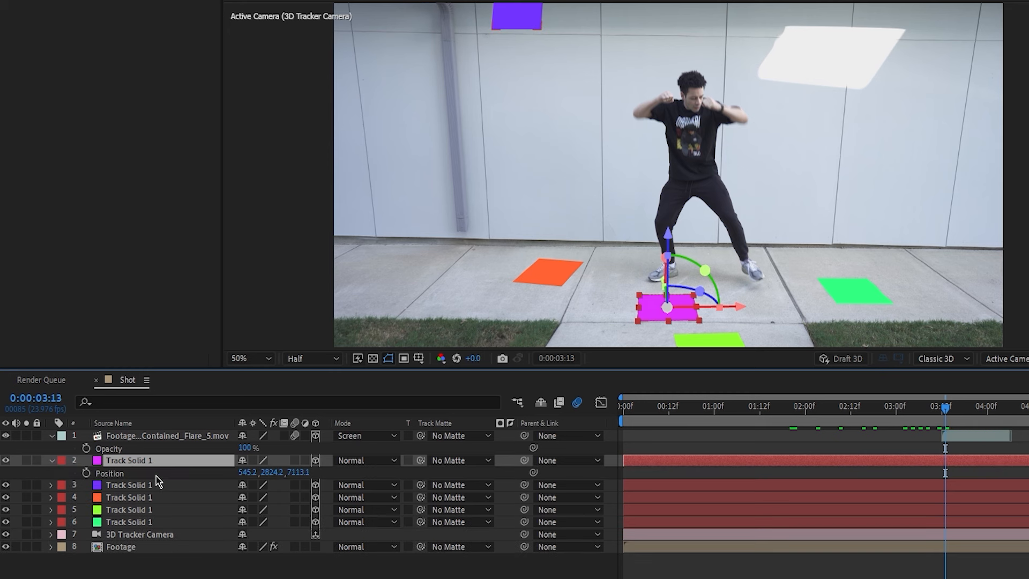
click(125, 475)
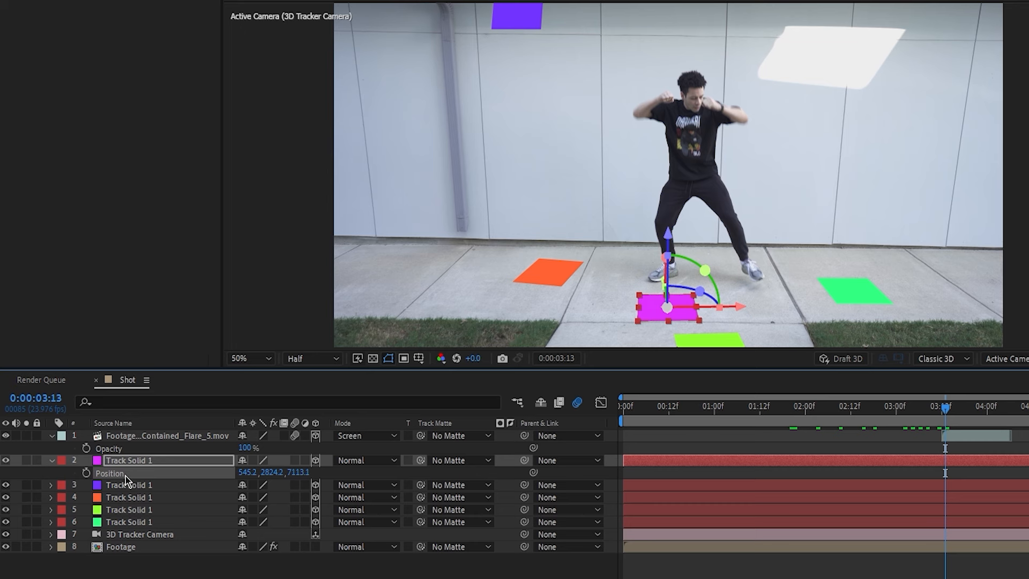
click(953, 438)
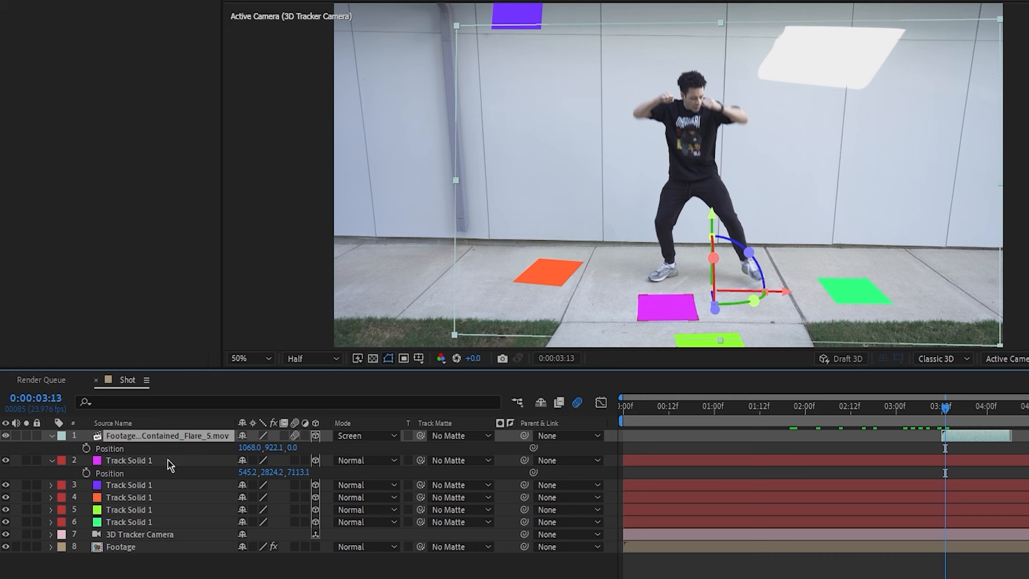
click(133, 453)
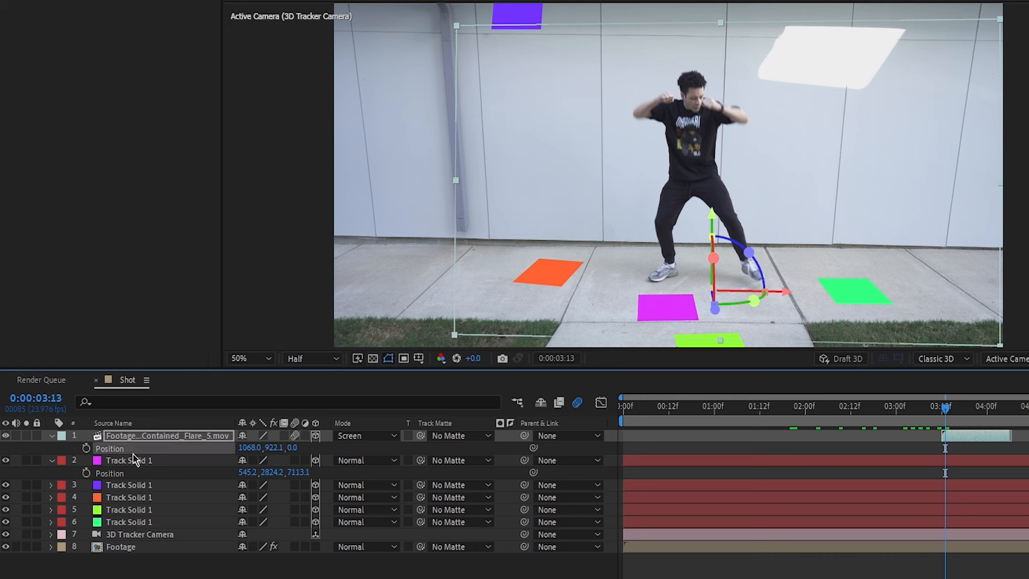
key(ctrl+v)
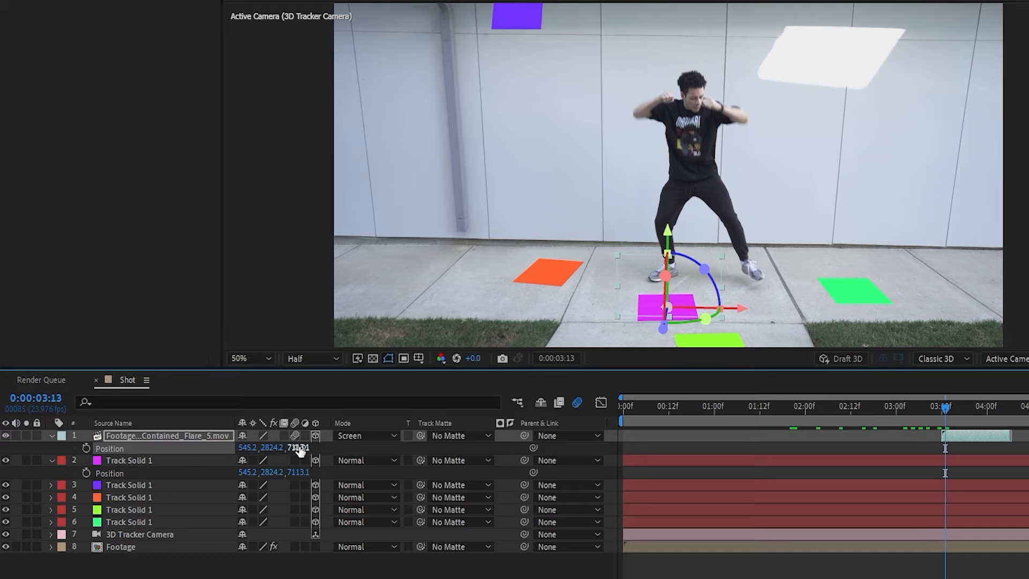
Step: Scale the Contained_Flare_5 layer to 232% and shift it sideways so it sits beneath the man
drag(948, 409, 956, 411)
key(space)
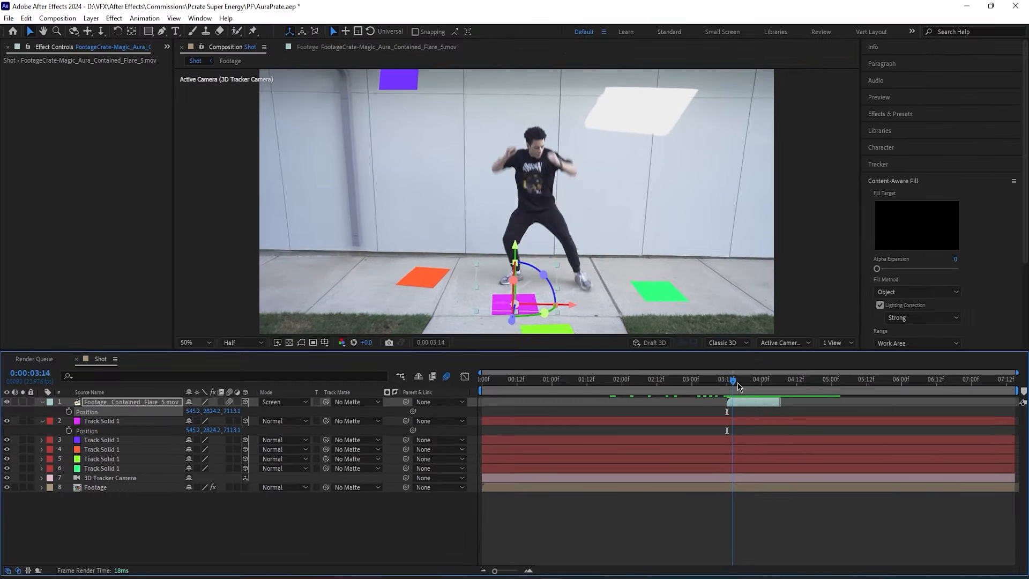
drag(739, 385, 756, 387)
key(s)
drag(285, 420, 333, 421)
drag(558, 308, 583, 307)
Step: Play and scrub the section from about 0:00:03:07 to check the rescaled flare against the camera move
drag(743, 381, 707, 380)
key(space)
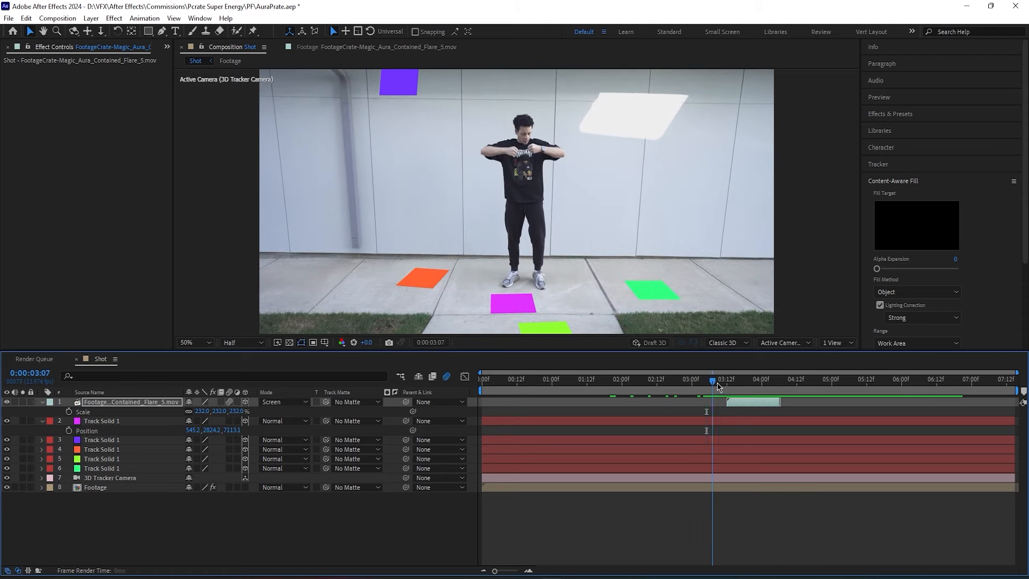
click(746, 381)
drag(746, 381, 757, 382)
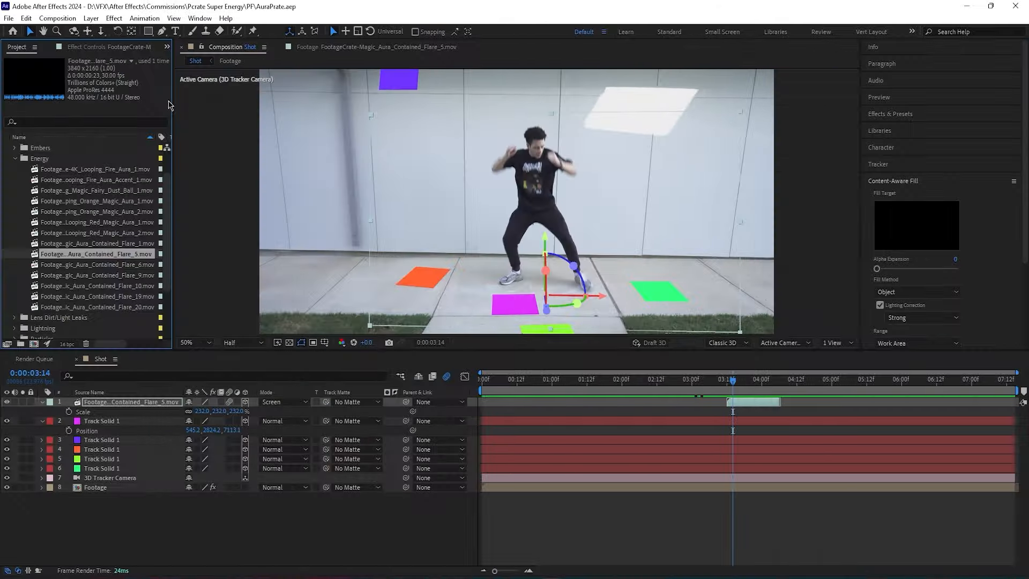
Step: Look through the Contained_Flare_10 clip in the footage viewer, then return to the Shot composition
double_click(99, 270)
key(Down)
drag(255, 318, 521, 313)
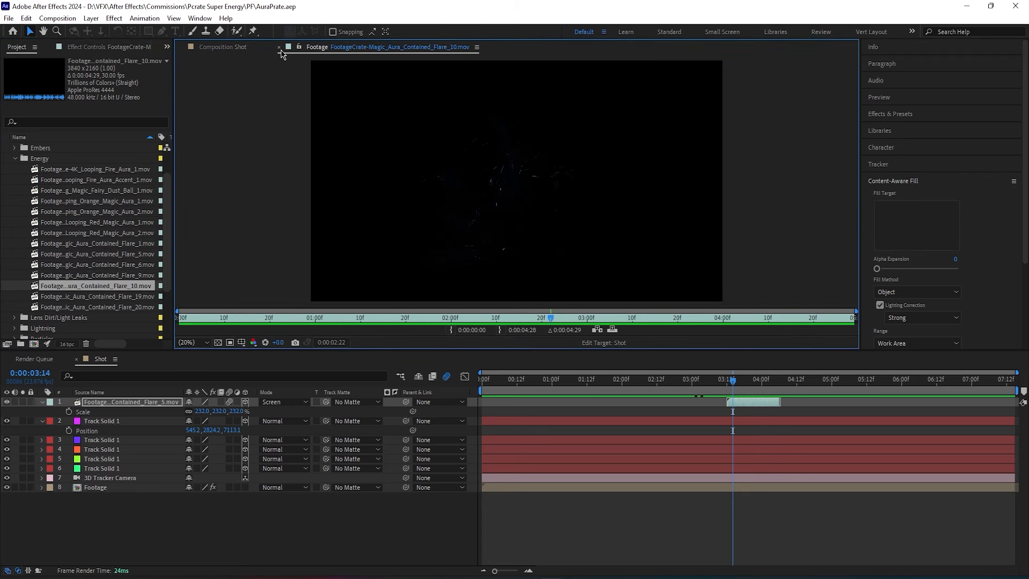
click(279, 48)
Step: Duplicate the Contained_Flare_5 layer, hide the original, and replace the copy's source with the Contained_Flare_10 clip
click(732, 400)
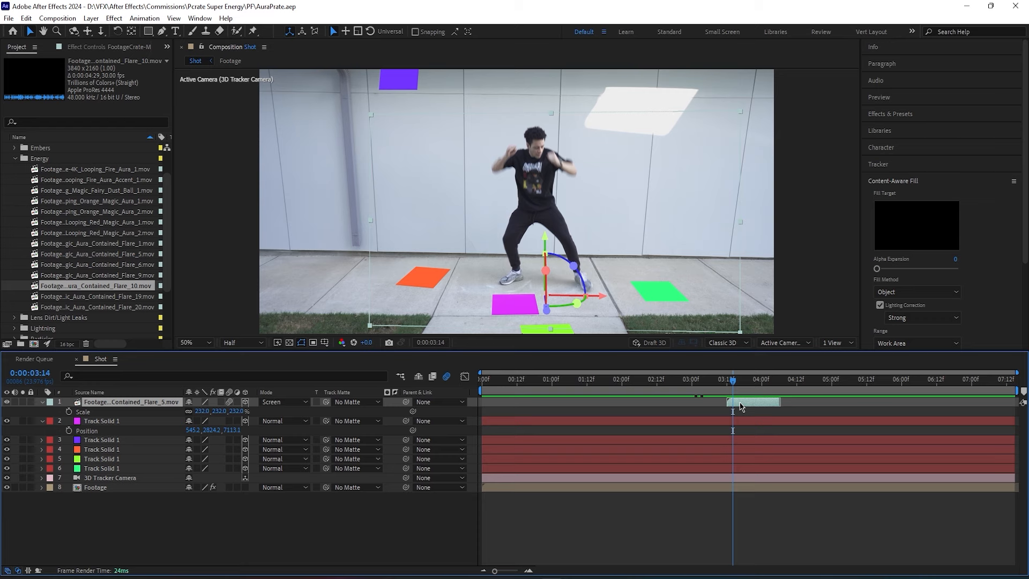
key(ctrl+d)
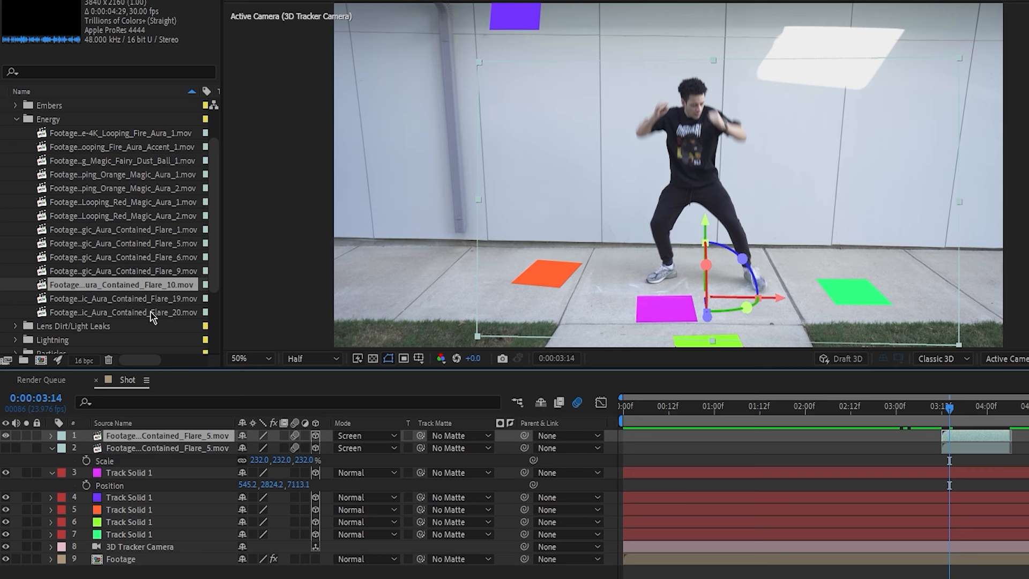
click(137, 285)
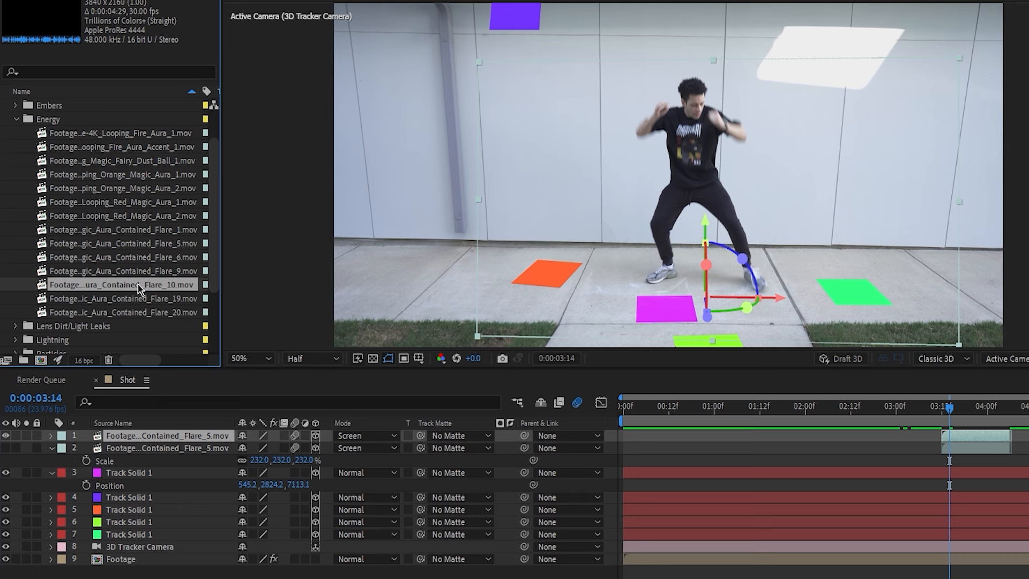
drag(131, 284, 204, 435)
Step: Play the composition from 0:00:03:13 to check the Contained_Flare_10 layer around the man
drag(948, 418, 945, 417)
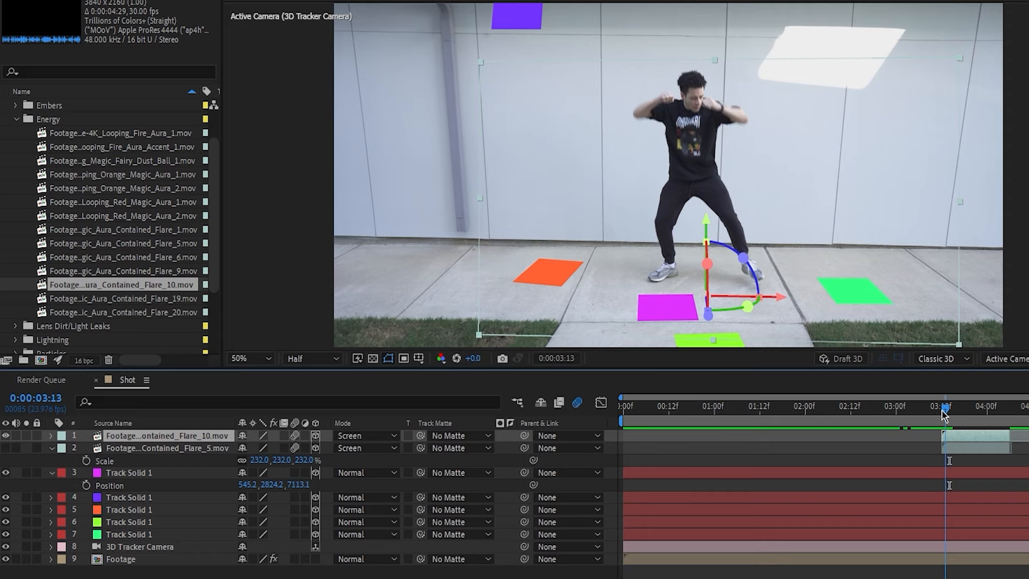
key(space)
key(space)
key(space)
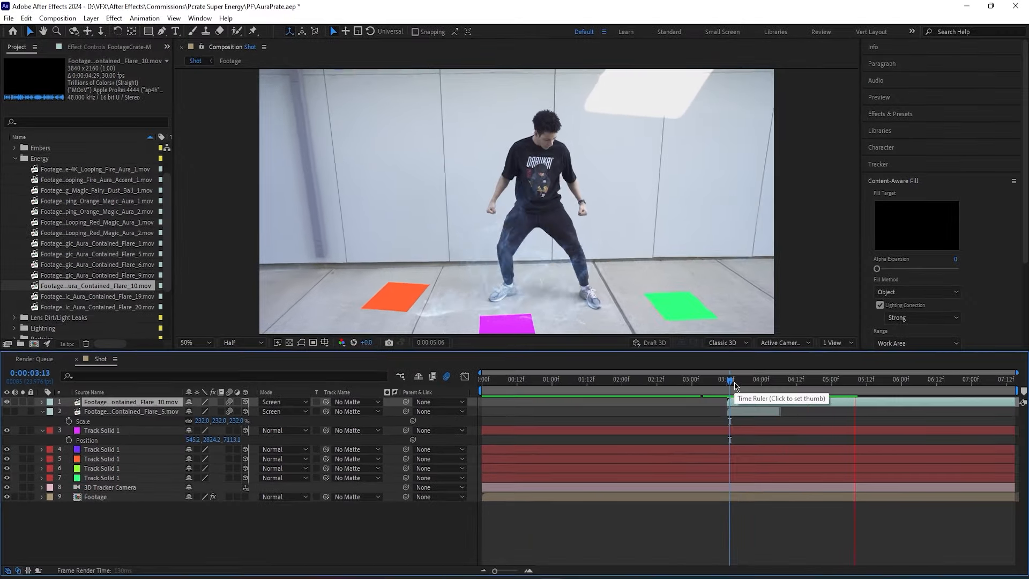
mouse_move(735, 383)
mouse_down()
mouse_move(886, 392)
mouse_move(734, 389)
mouse_up()
key(p)
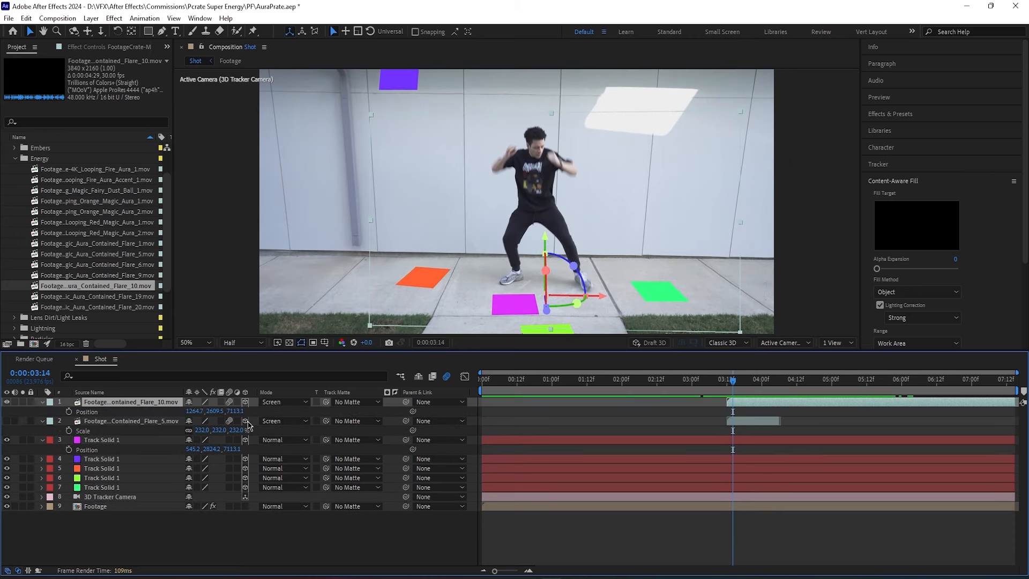
key(p)
click(114, 49)
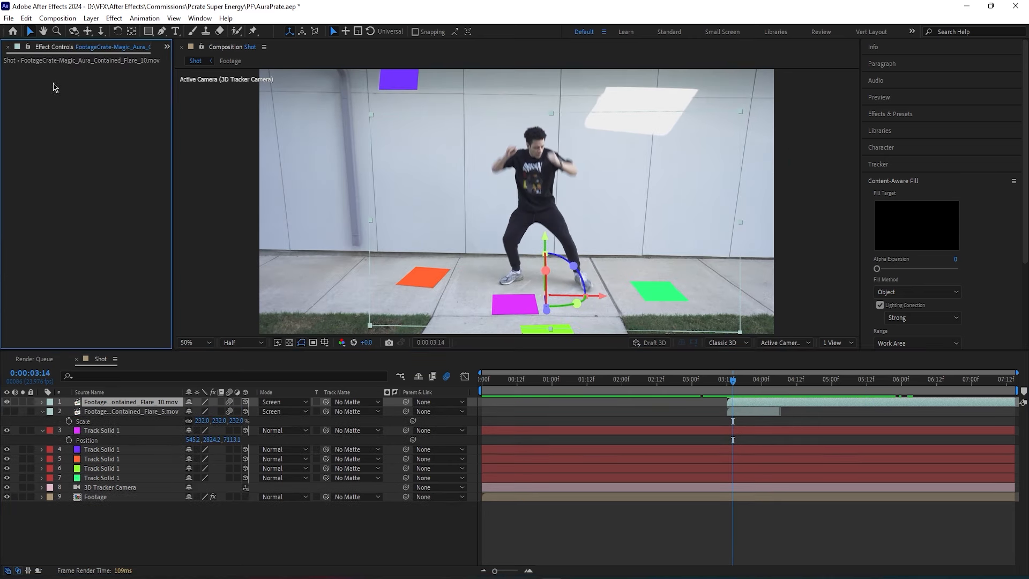
click(167, 47)
click(186, 59)
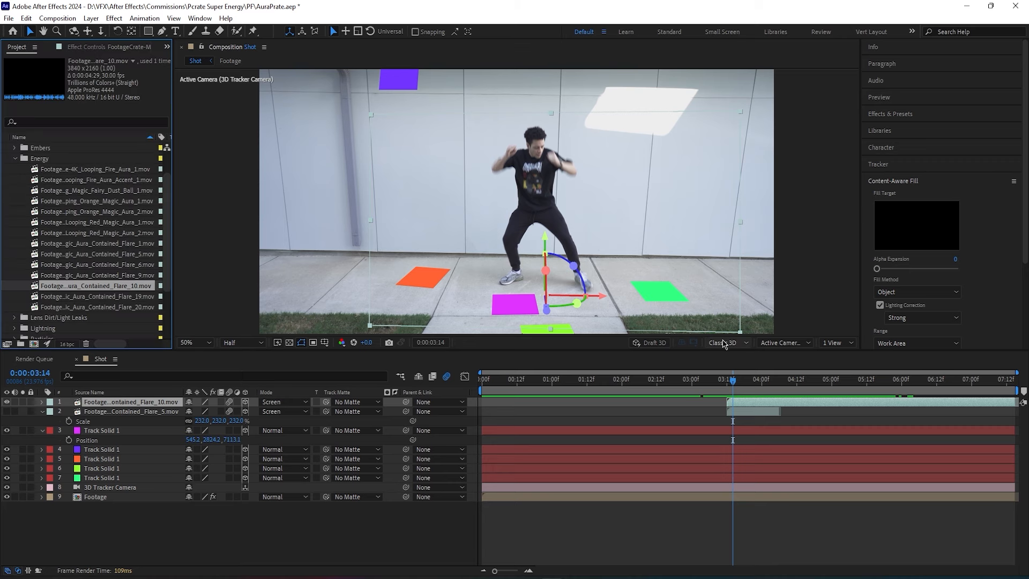
Step: Play the opening of the shot and go to about 0:00:00:11, where another flare could start
drag(724, 383, 838, 382)
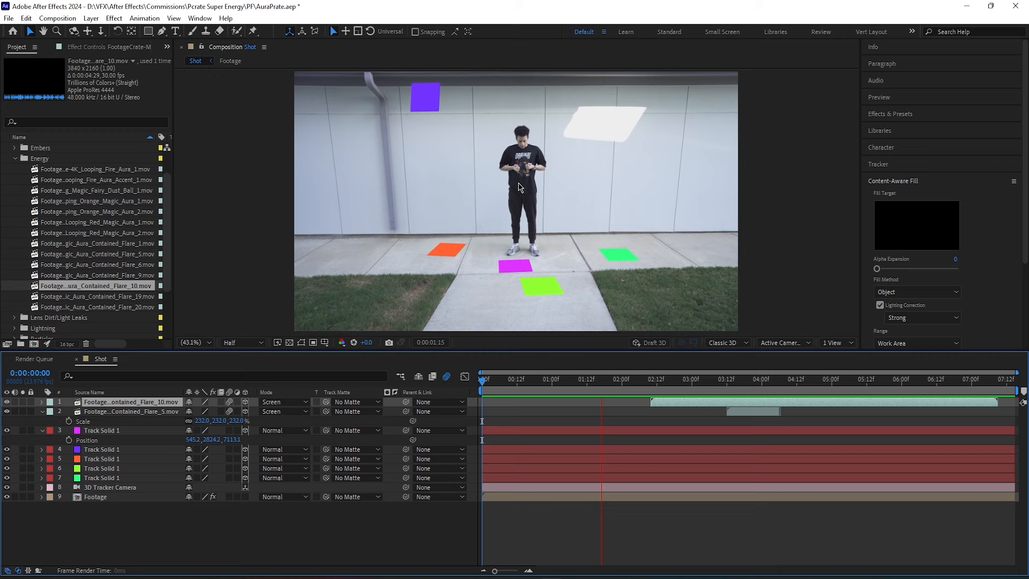
key(space)
drag(494, 383, 514, 384)
key(space)
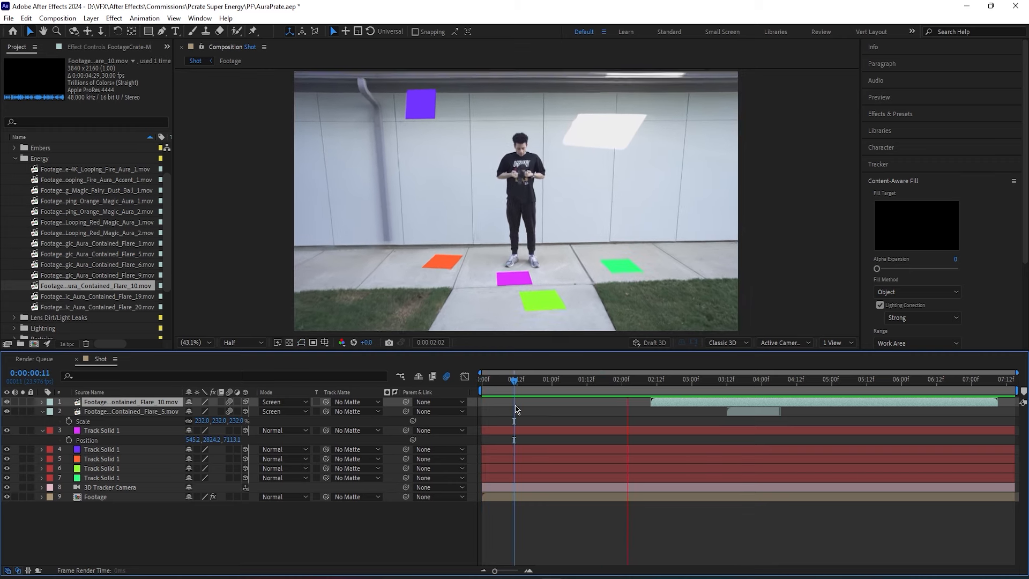
click(516, 385)
Step: Add the Contained_Flare_19 clip above the magenta track solid, starting at about 0:00:00:08, and move its anchor point down to the ring's base
double_click(96, 296)
drag(97, 296, 104, 429)
drag(503, 426, 525, 430)
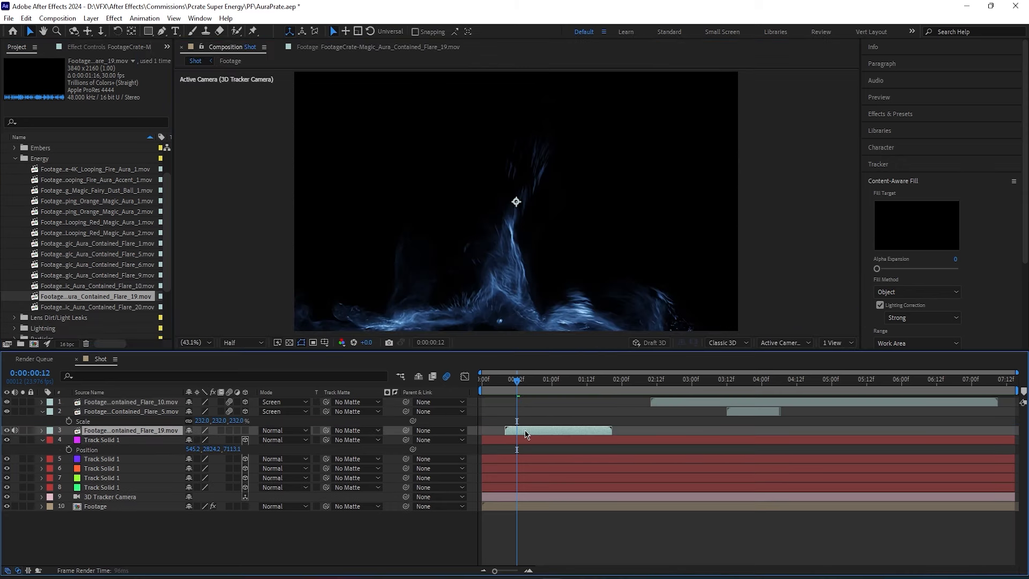
key(y)
drag(515, 103, 486, 199)
key(v)
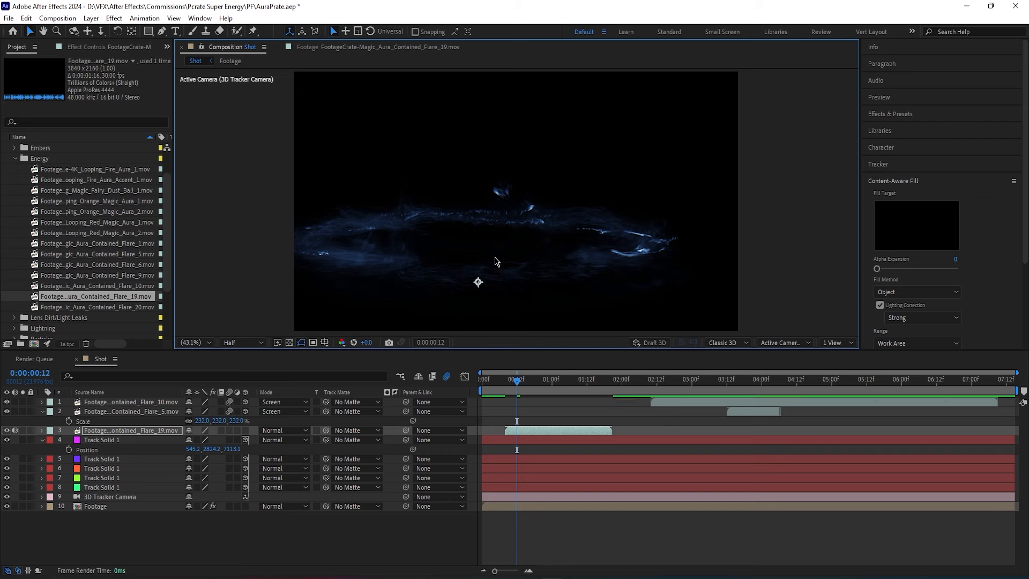
Step: Set the Contained_Flare_19 layer to 34% scale and Screen blending, and place it on the ground at the man's feet
key(s)
drag(203, 439, 182, 438)
click(284, 430)
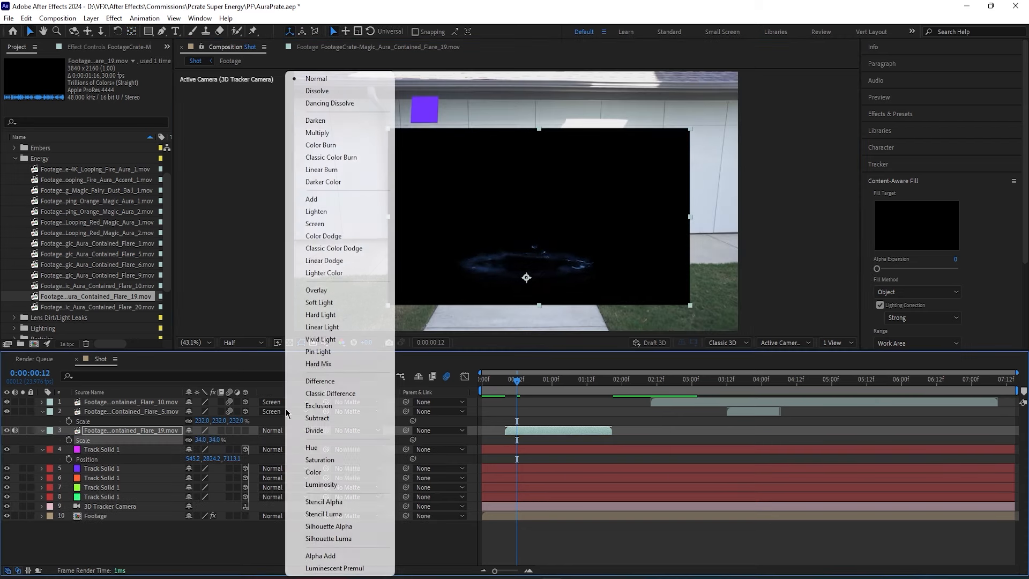
click(305, 223)
drag(511, 278, 510, 278)
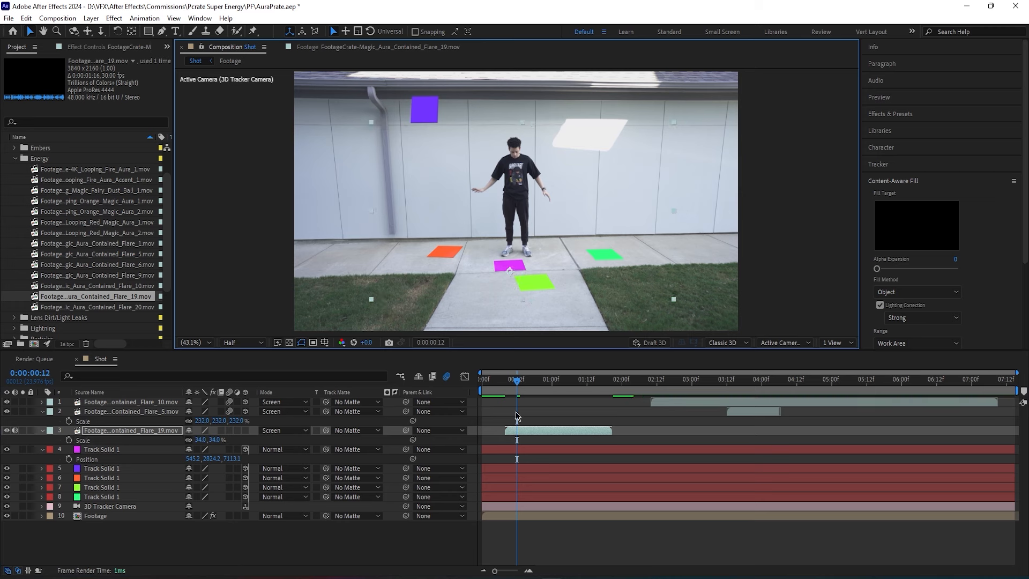
Step: Make the Contained_Flare_19 layer 3D with motion blur and give it the magenta track solid's position
key(p)
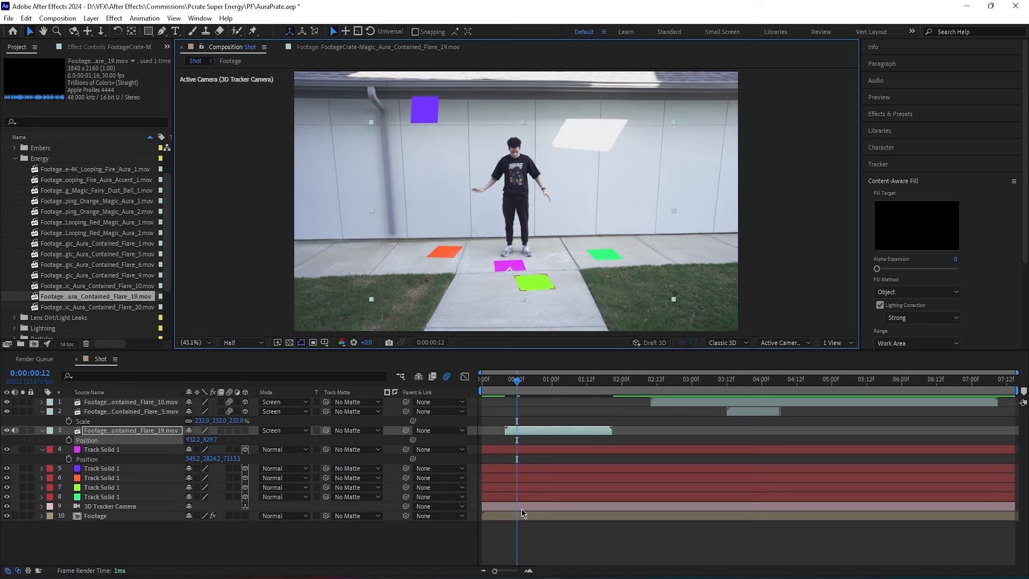
click(510, 494)
click(512, 485)
click(512, 476)
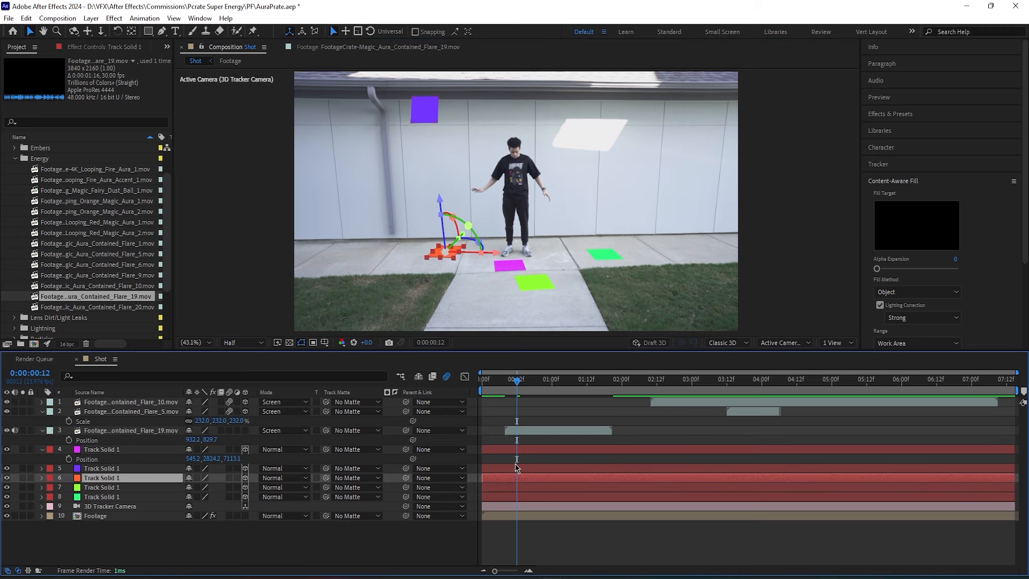
click(517, 451)
key(p)
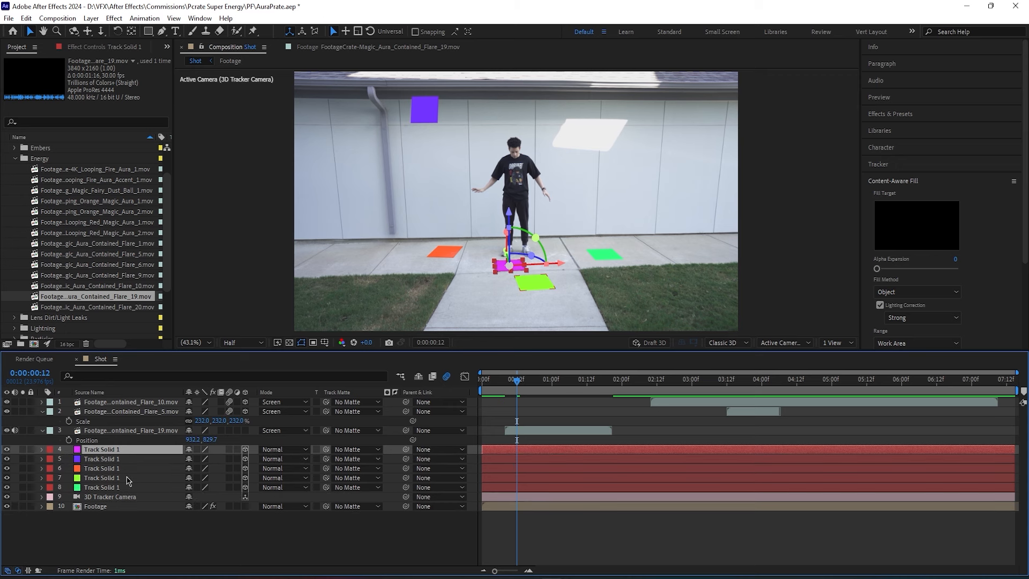
key(p)
click(94, 441)
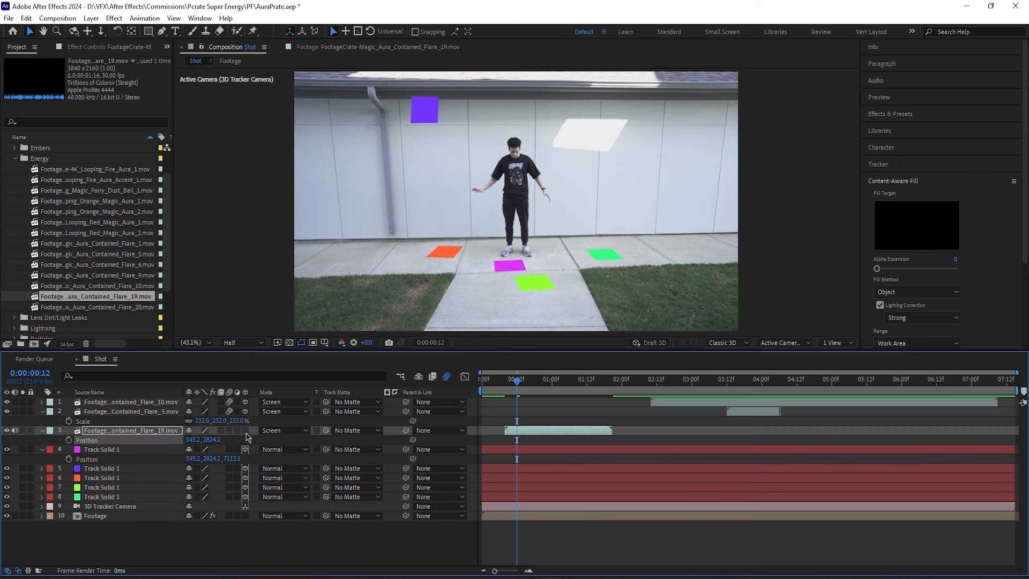
click(245, 431)
key(ctrl+v)
Step: Scale the Contained_Flare_19 layer to 220%
key(s)
drag(228, 439, 247, 439)
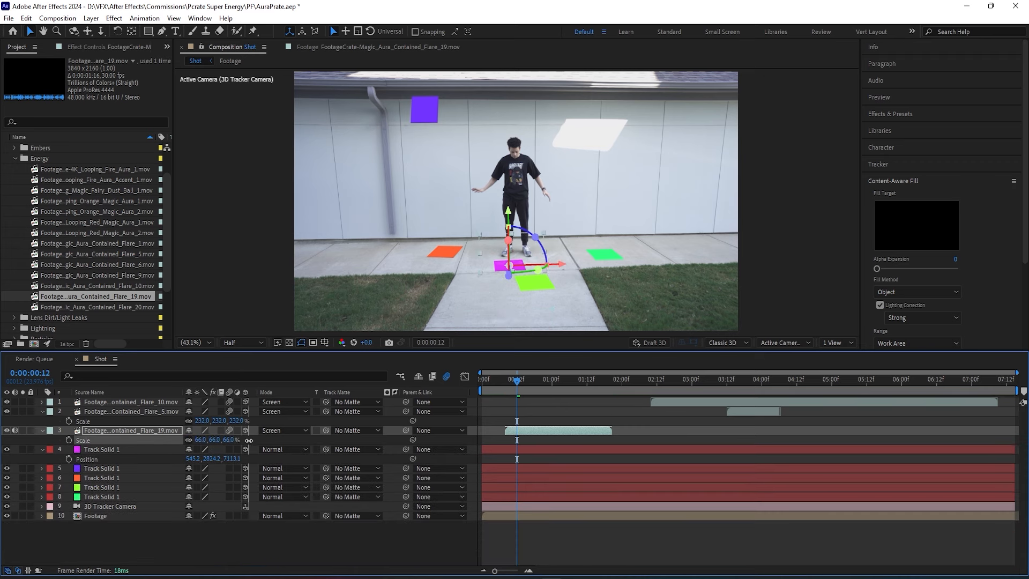
drag(352, 449, 338, 449)
Step: Move the Contained_Flare_19 layer earlier to start near the beginning of the composition, and play from the first frame
drag(518, 380, 502, 381)
drag(526, 432, 505, 429)
key(Home)
key(space)
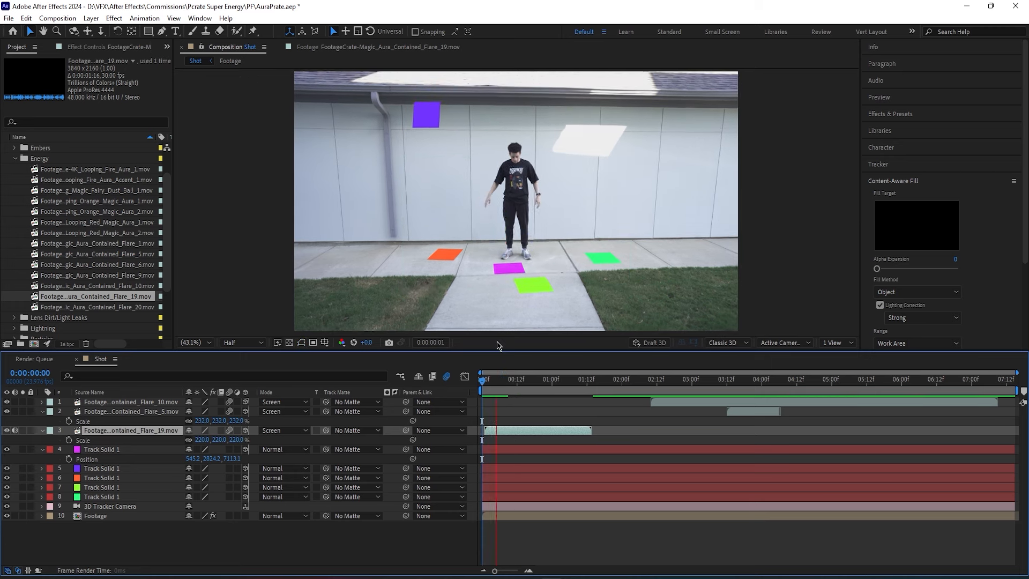
Step: Refine the Contained_Flare_19 layer: scale it to 258.2%, nudge it along its X axis and start it a few frames into the composition
key(space)
drag(529, 377, 505, 376)
drag(559, 265, 568, 266)
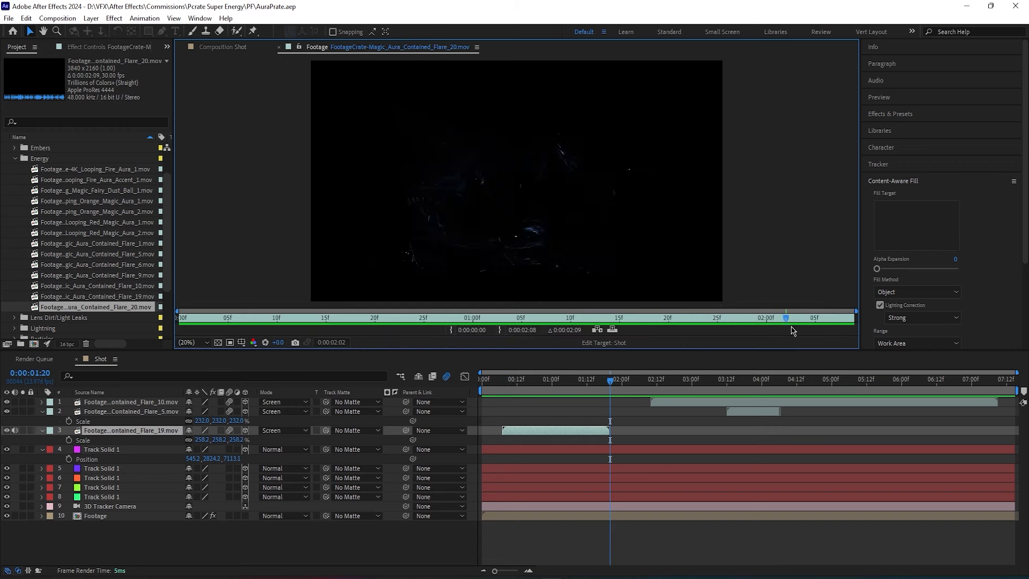
Step: Preview the Contained_Flare_20 clip, and duplicate the Contained_Flare_19 layer with the copy starting just before the original ends
drag(792, 327, 376, 321)
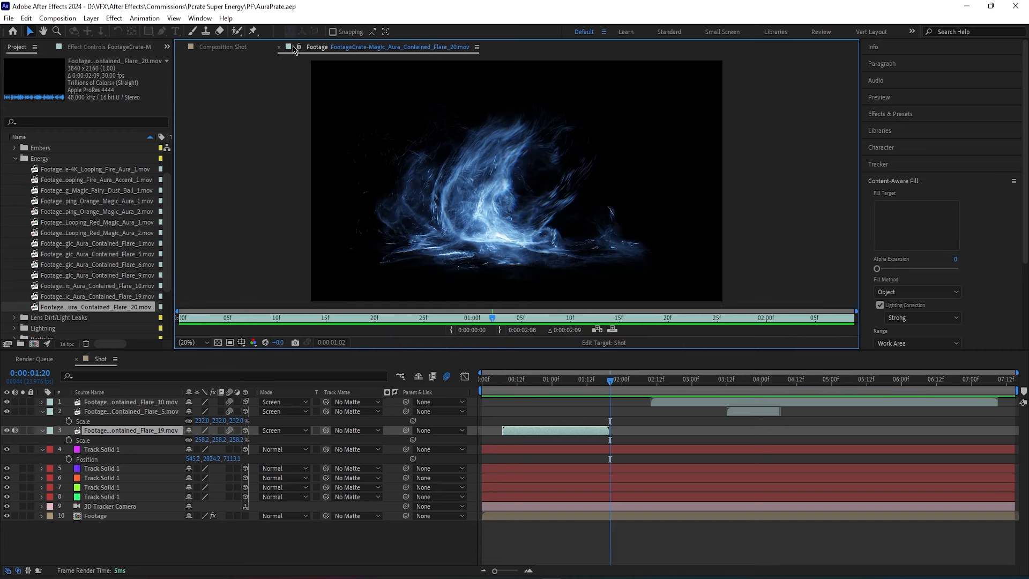
click(279, 48)
click(545, 431)
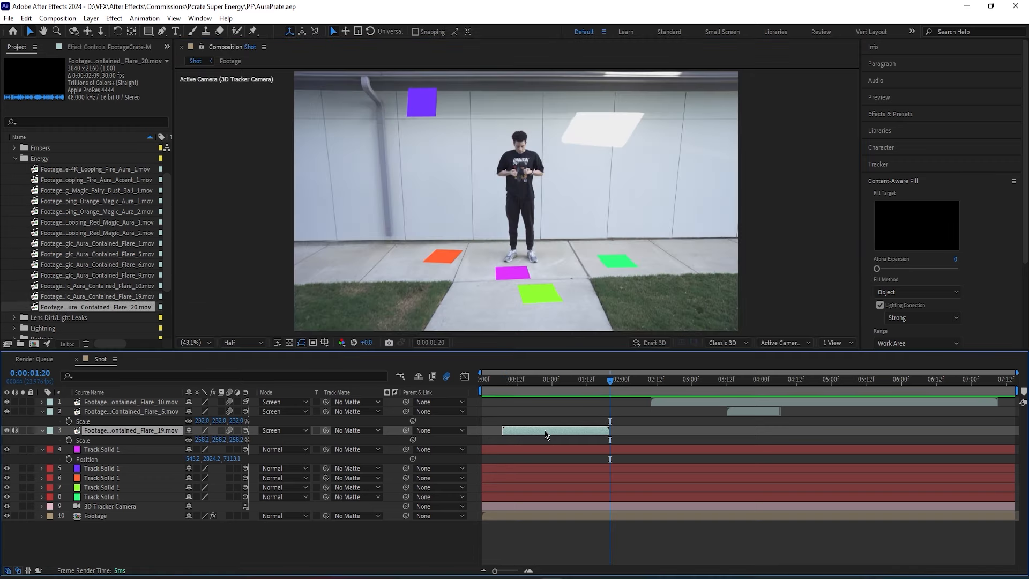
key(ctrl+d)
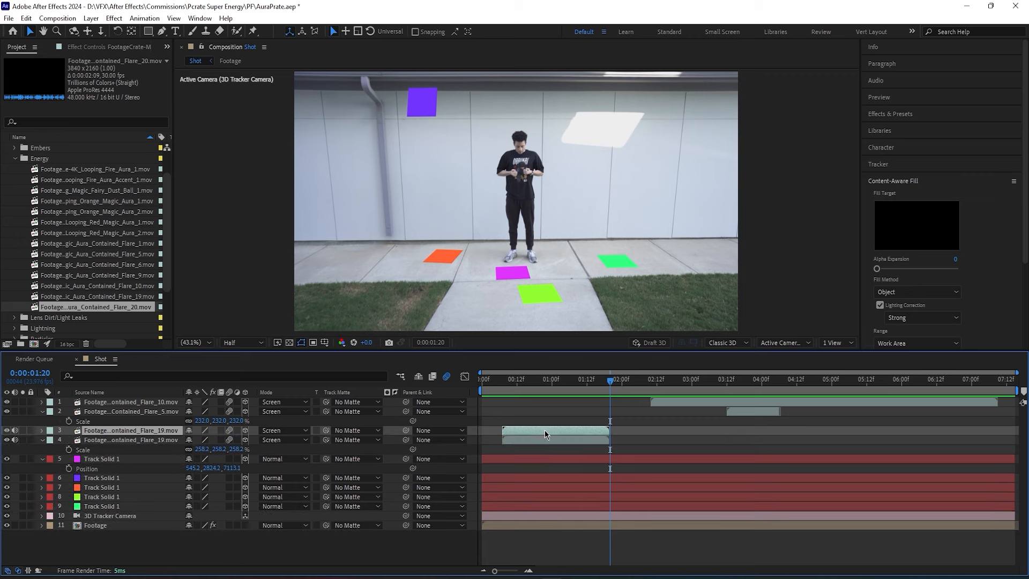
drag(537, 428, 621, 434)
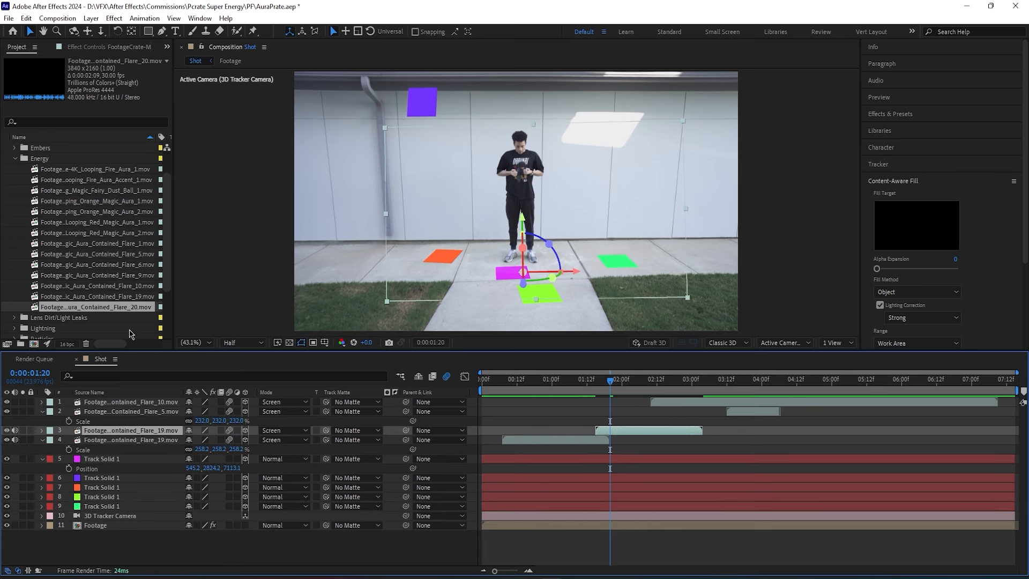
Step: Replace the duplicated layer's source with the Contained_Flare_20 clip and move the layer to start at about frame 17
click(121, 296)
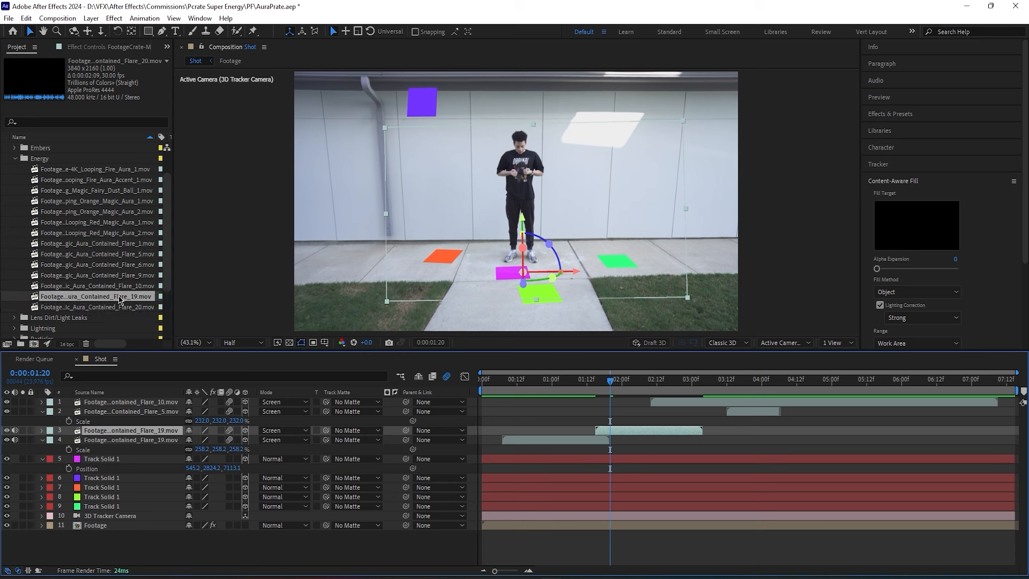
click(99, 307)
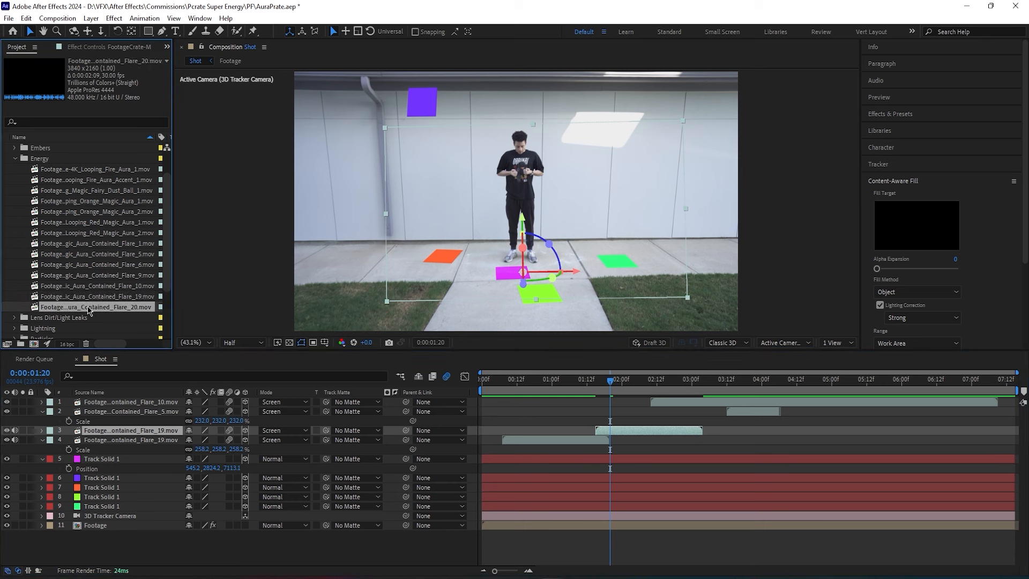
drag(88, 312, 146, 431)
drag(610, 382, 588, 382)
key(space)
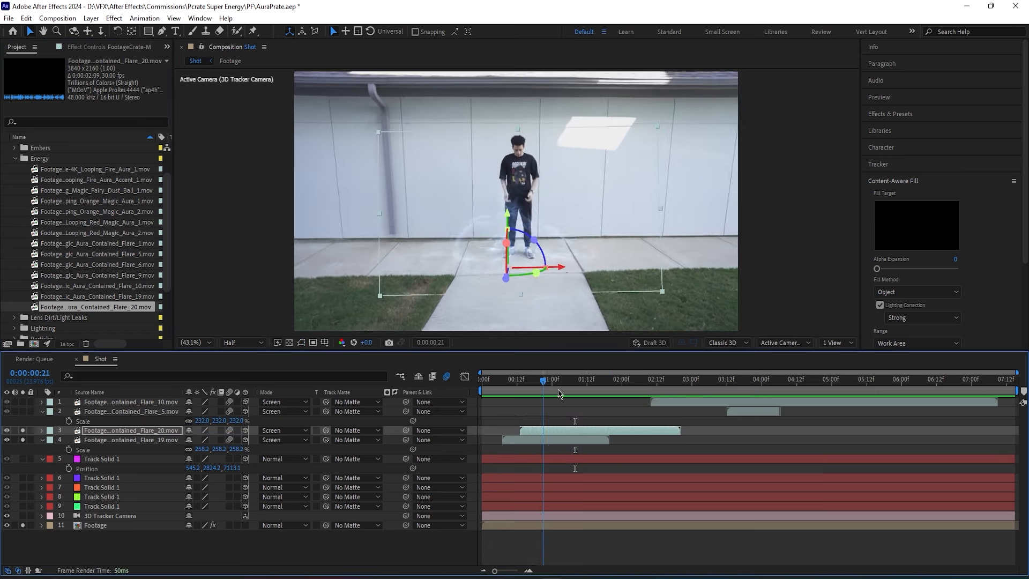
drag(558, 393, 587, 392)
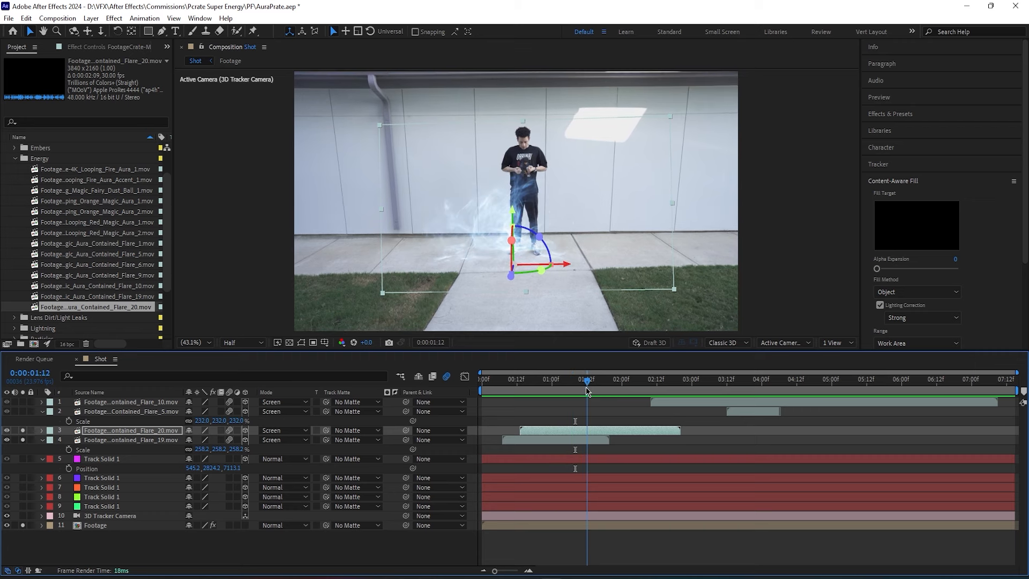
drag(578, 433, 590, 428)
Step: Time-stretch the Contained_Flare_20 layer with a stretch factor of 150 and play it back
right_click(591, 429)
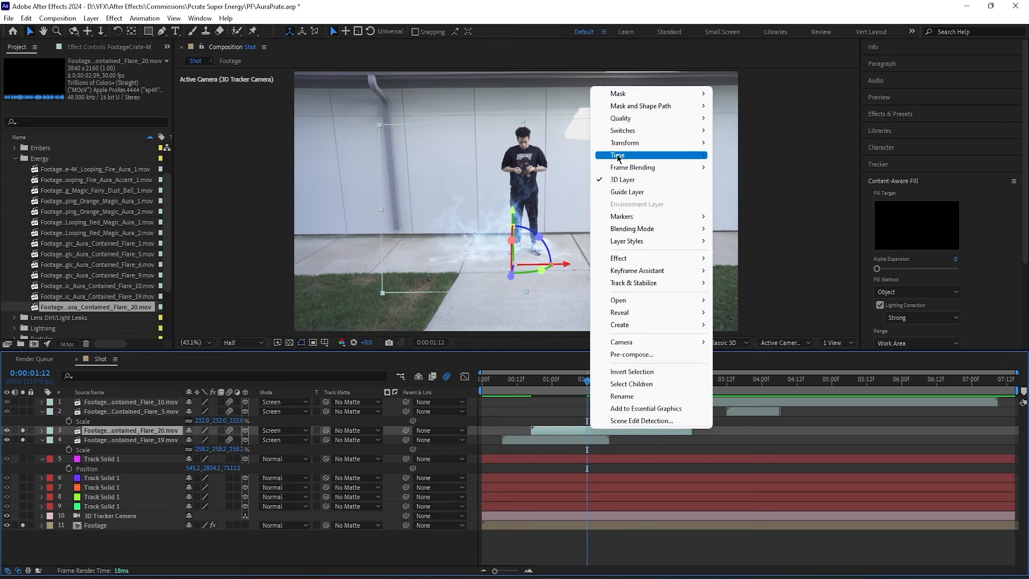
mouse_move(617, 156)
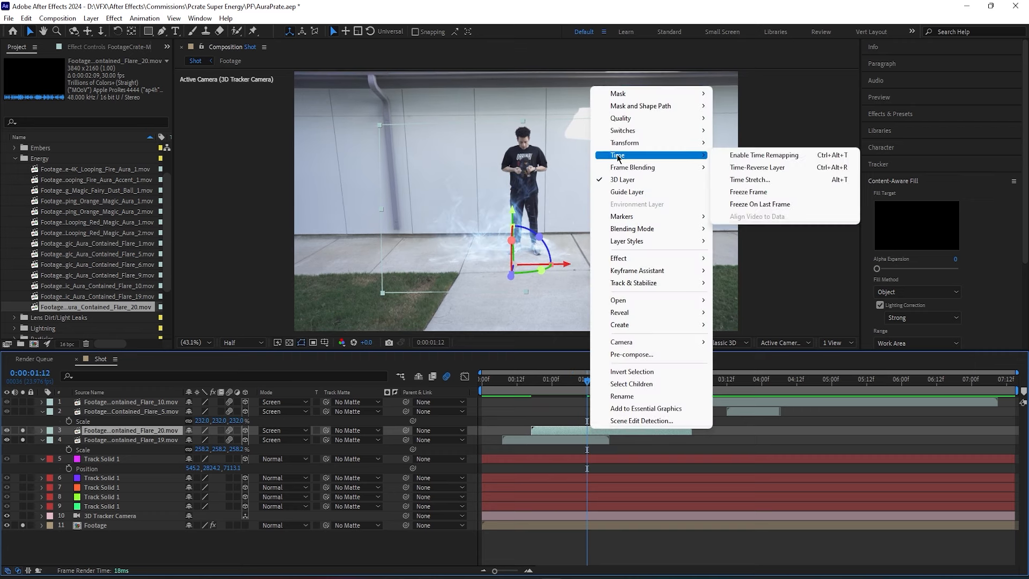
click(752, 180)
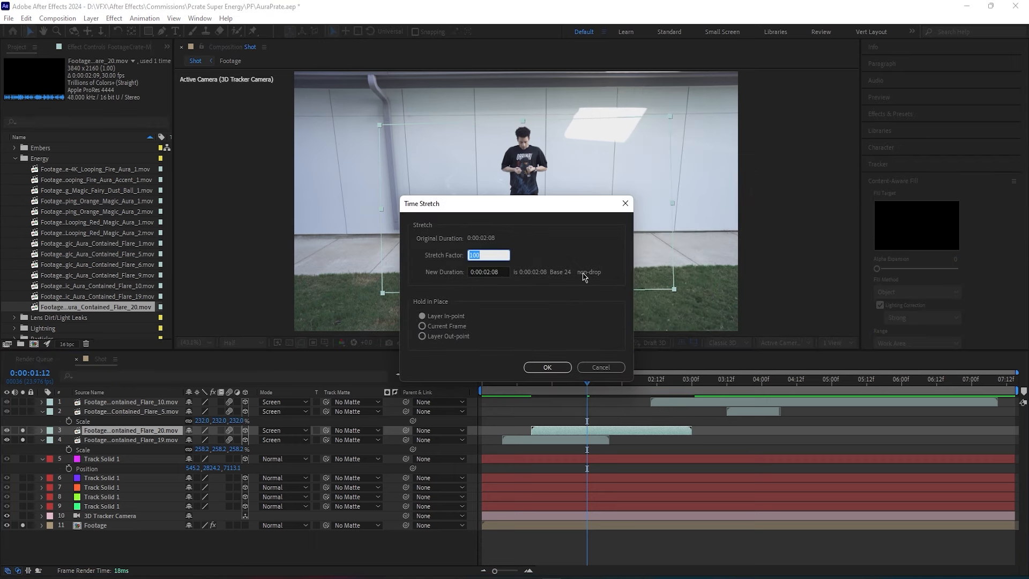
text(150)
key(Return)
key(space)
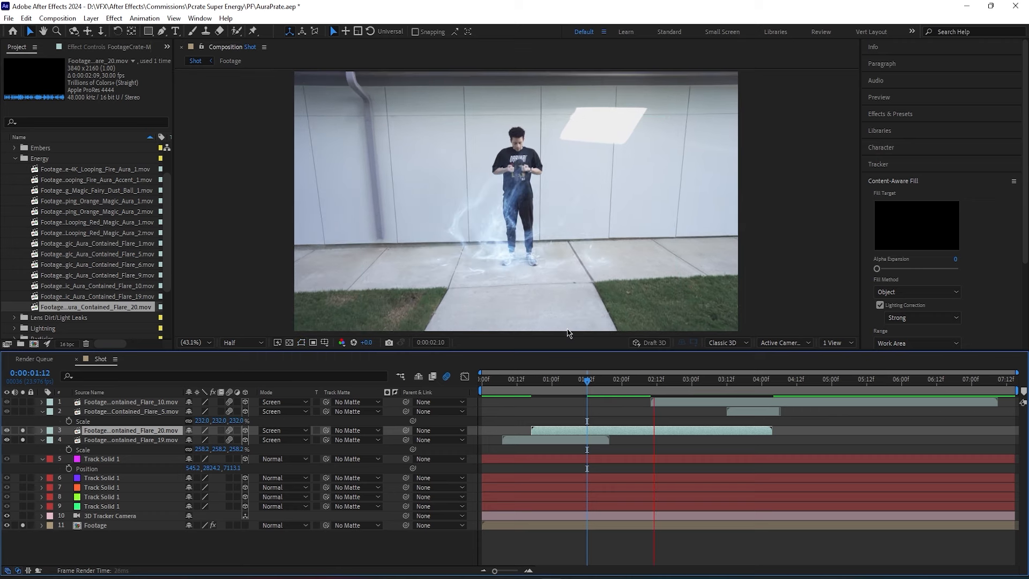
Step: Turn on frame blending for the stretched Contained_Flare_20 layer and play it back from the layer's start
click(604, 383)
key(space)
drag(605, 384, 629, 392)
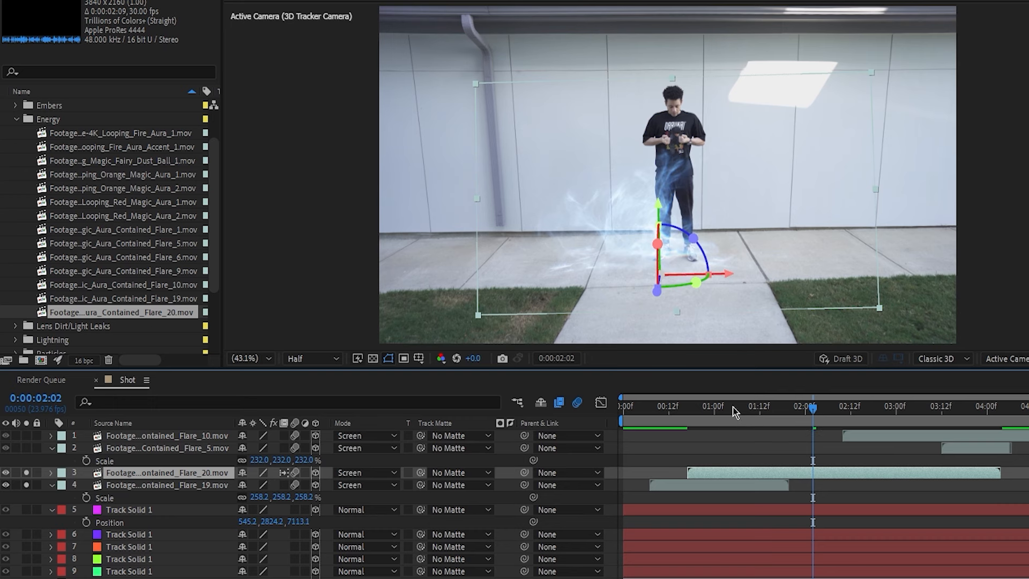
click(693, 408)
key(space)
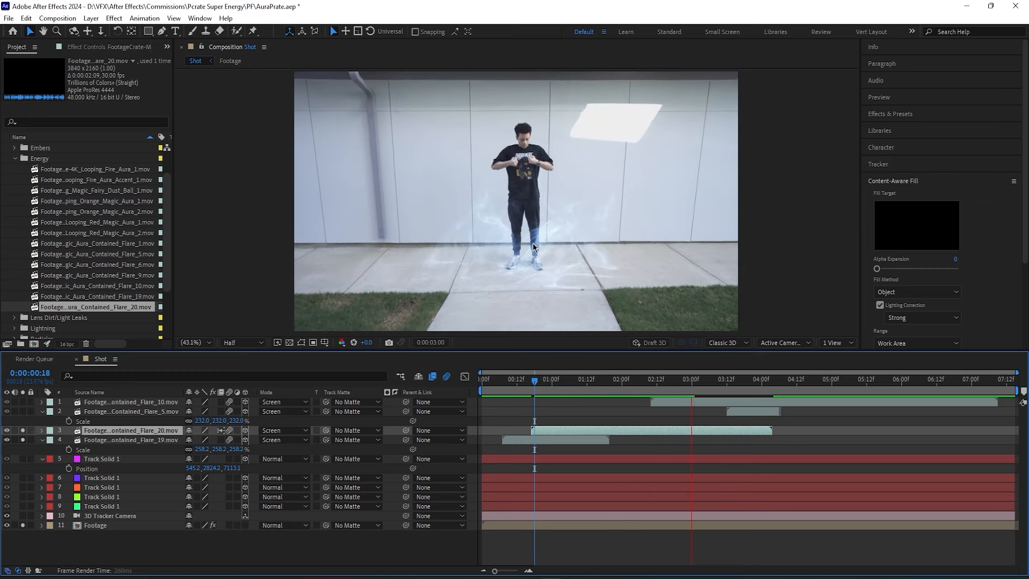
click(583, 384)
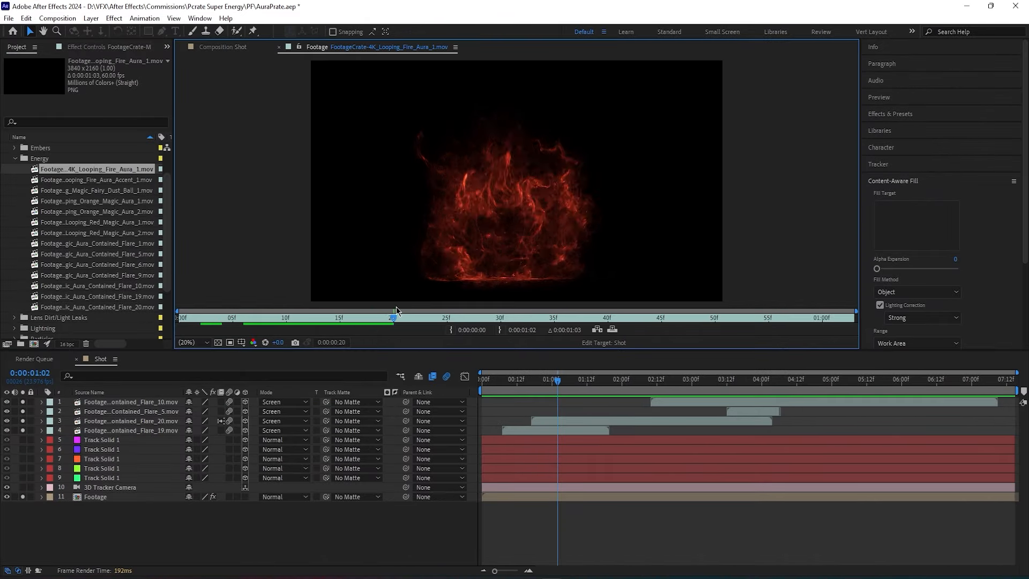
Step: Compare the two looping fire aura clips, and add Looping_Fire_Aura_1 as the top layer starting just before one second
double_click(100, 181)
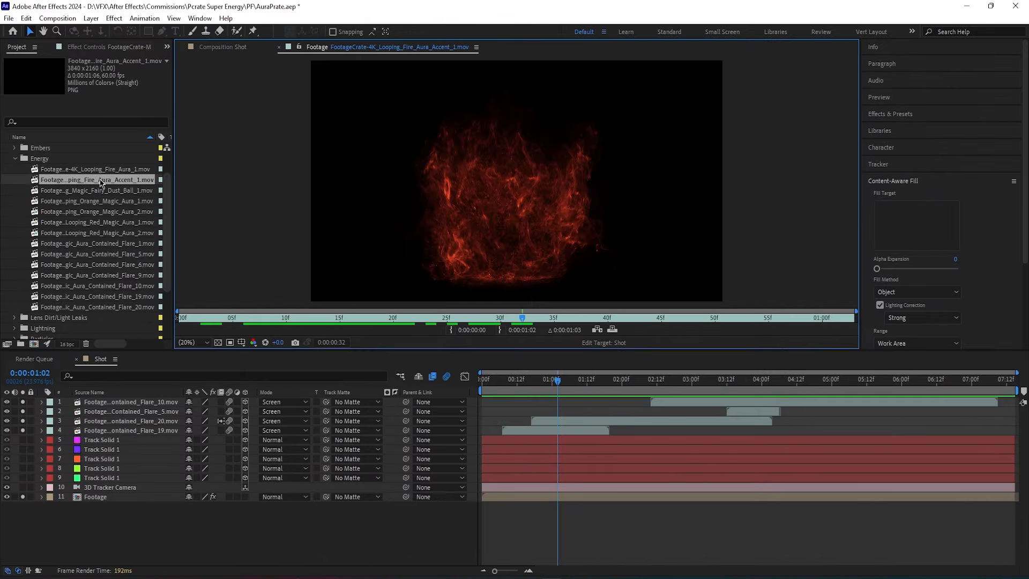
double_click(84, 170)
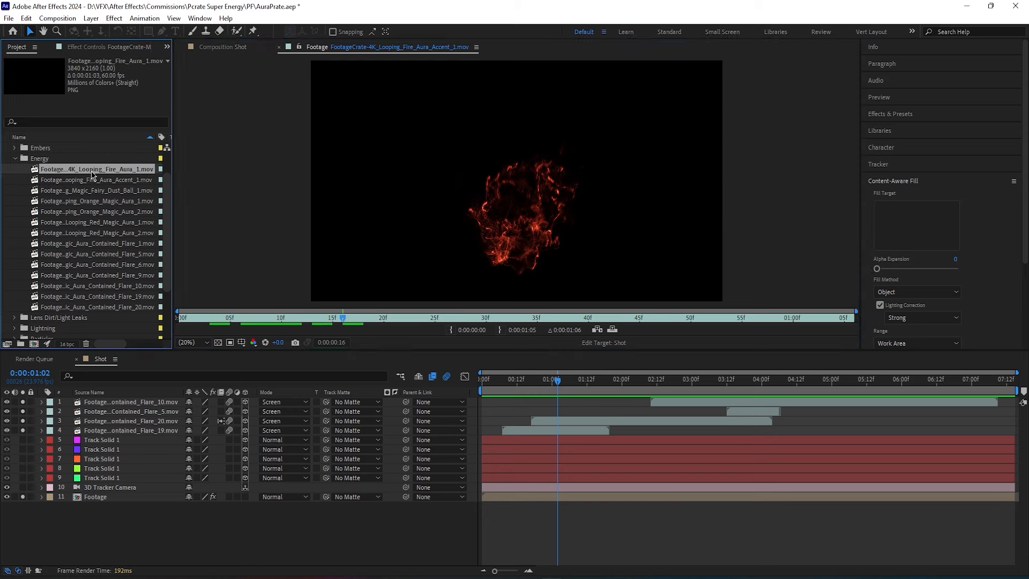
drag(84, 177, 150, 402)
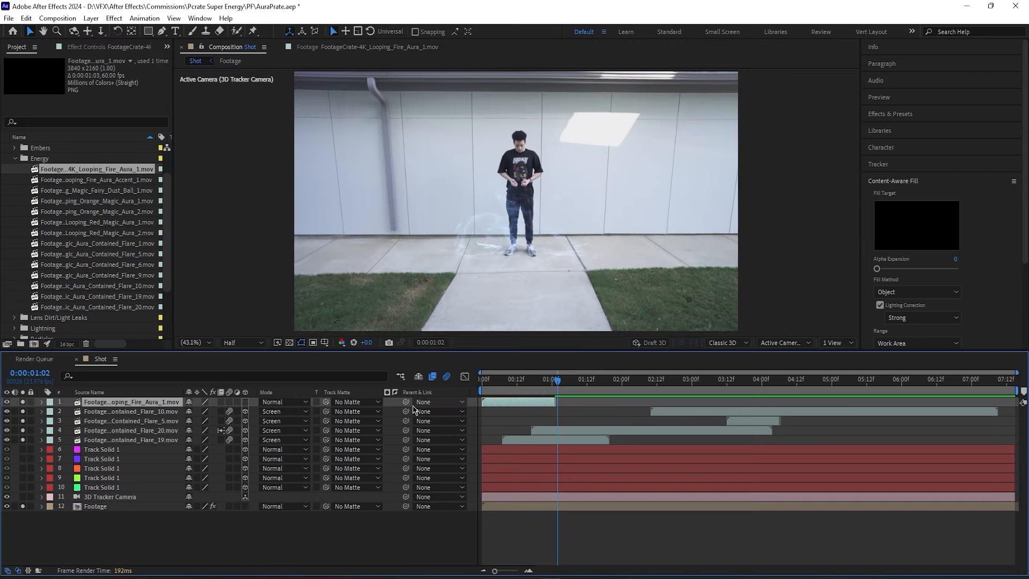
drag(528, 405, 583, 406)
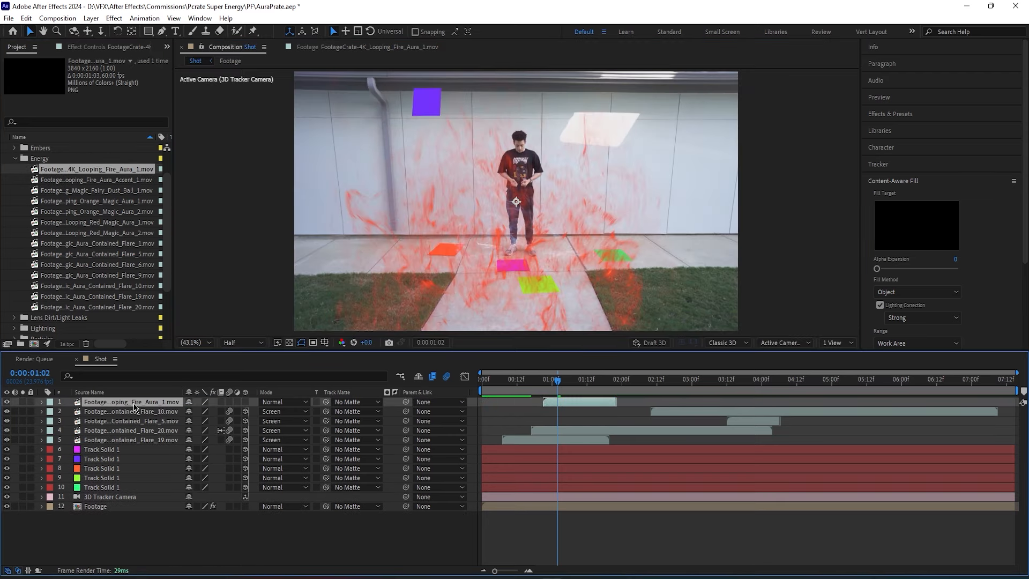
Step: Scale the Looping_Fire_Aura_1 layer to 54%, set its anchor point at the flames' base and place it at the man's feet
drag(516, 202, 528, 81)
key(s)
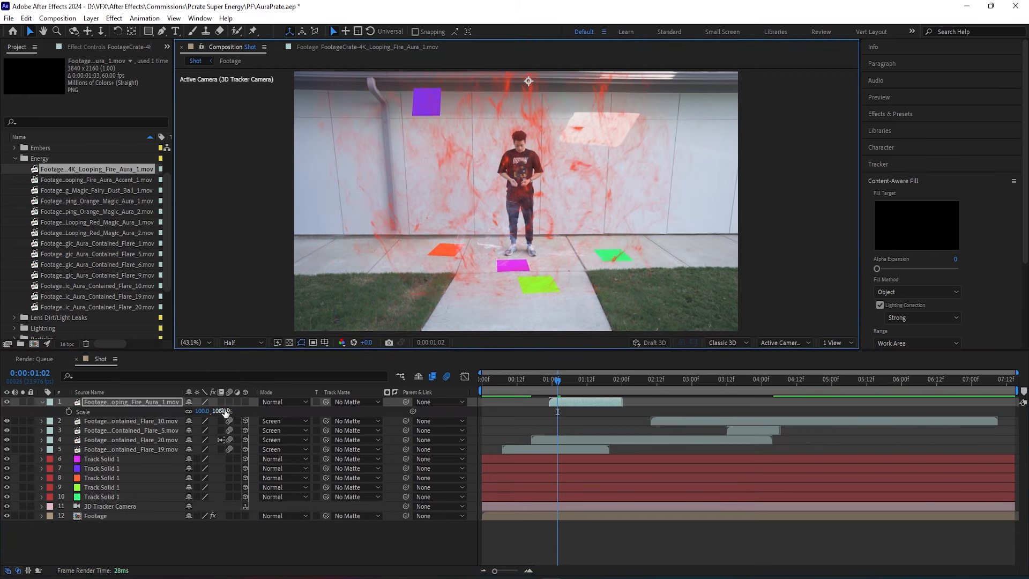
drag(538, 86, 538, 233)
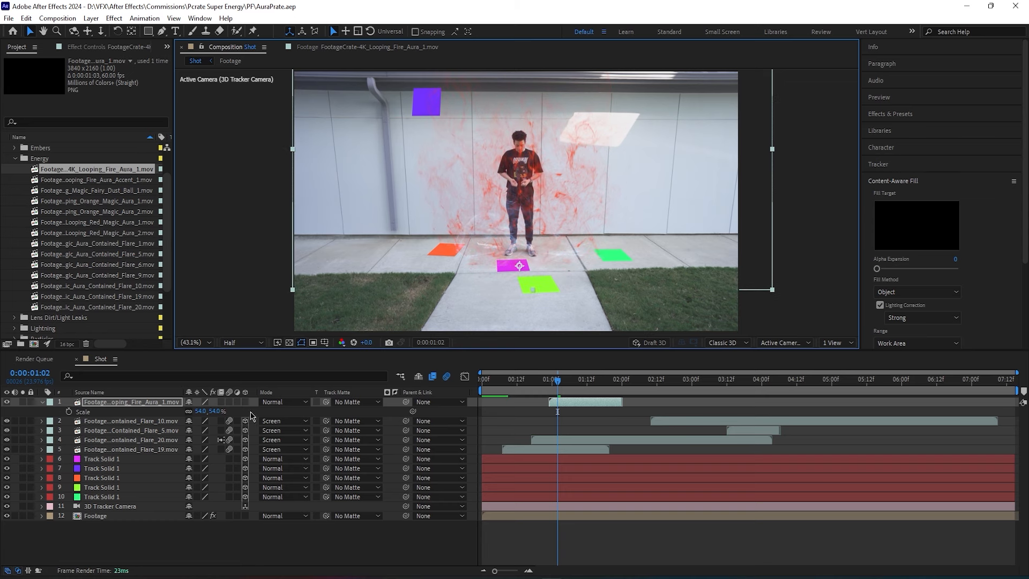
Step: Make the Looping_Fire_Aura_1 layer 3D and give it the Contained_Flare_20 layer's position
click(245, 401)
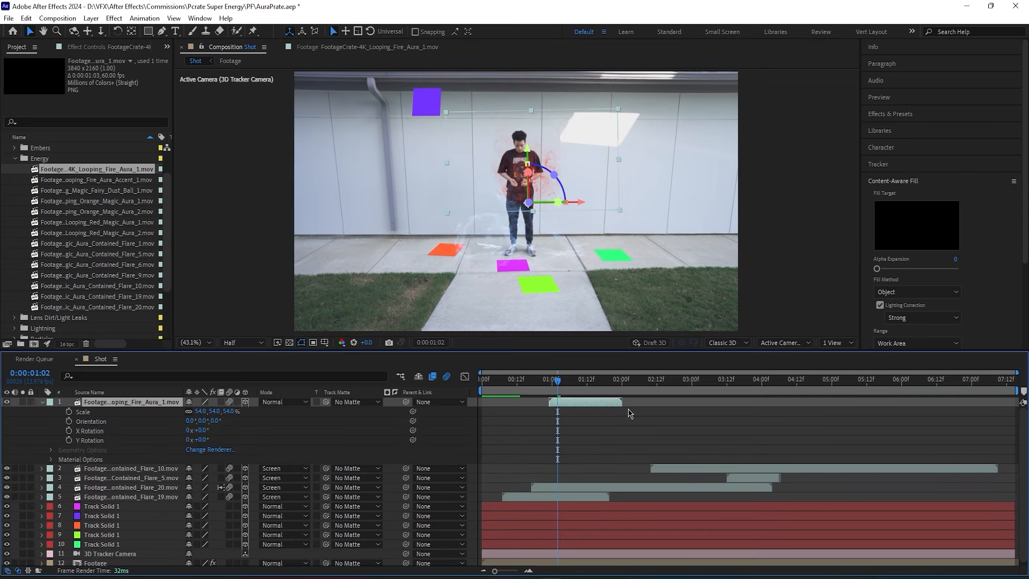
key(p)
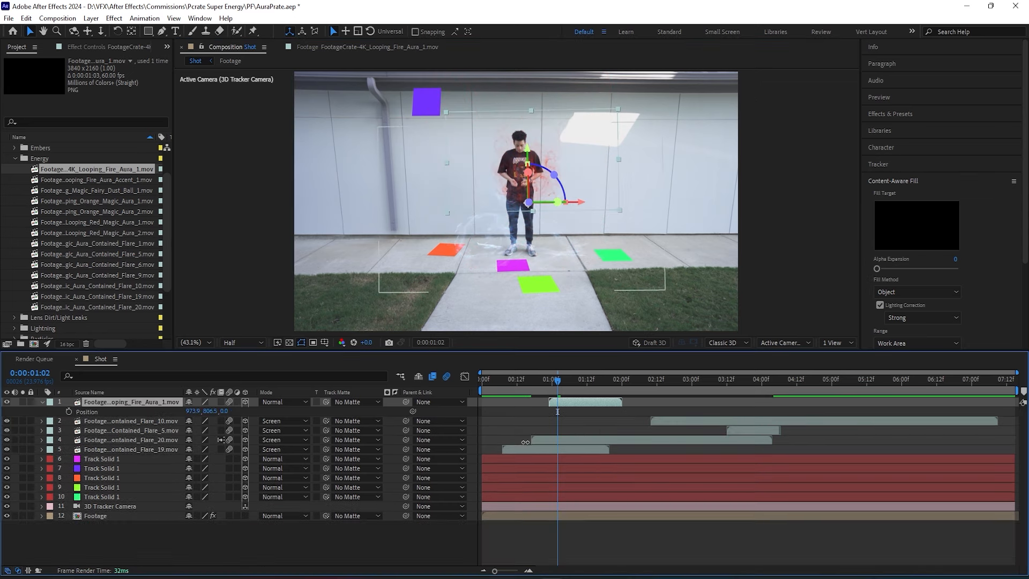
click(410, 440)
key(p)
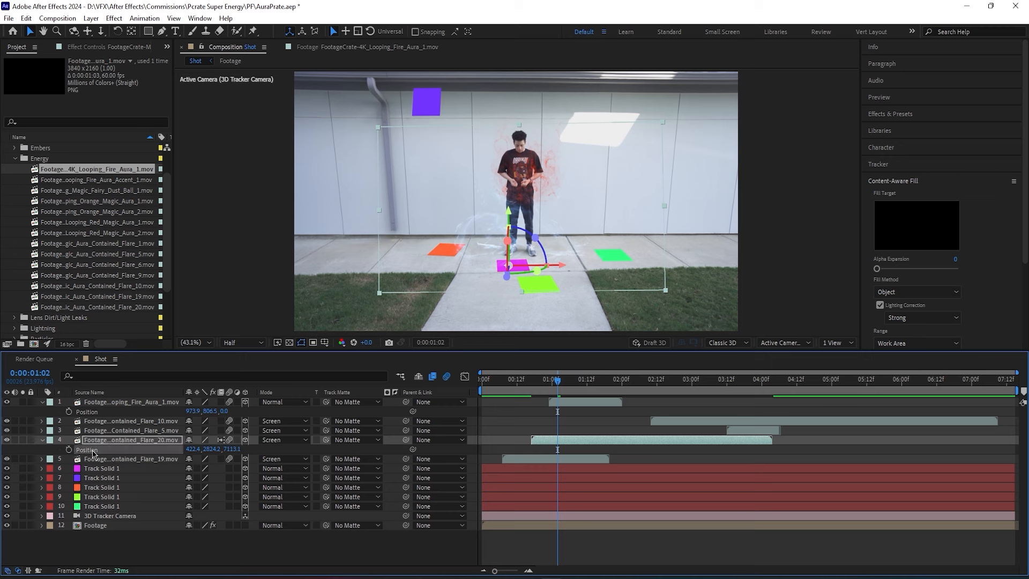
click(99, 412)
Step: Scale the Looping_Fire_Aura_1 layer to 230%, nudge it along its X axis to centre it on the man, and play it back
key(s)
drag(239, 411, 328, 411)
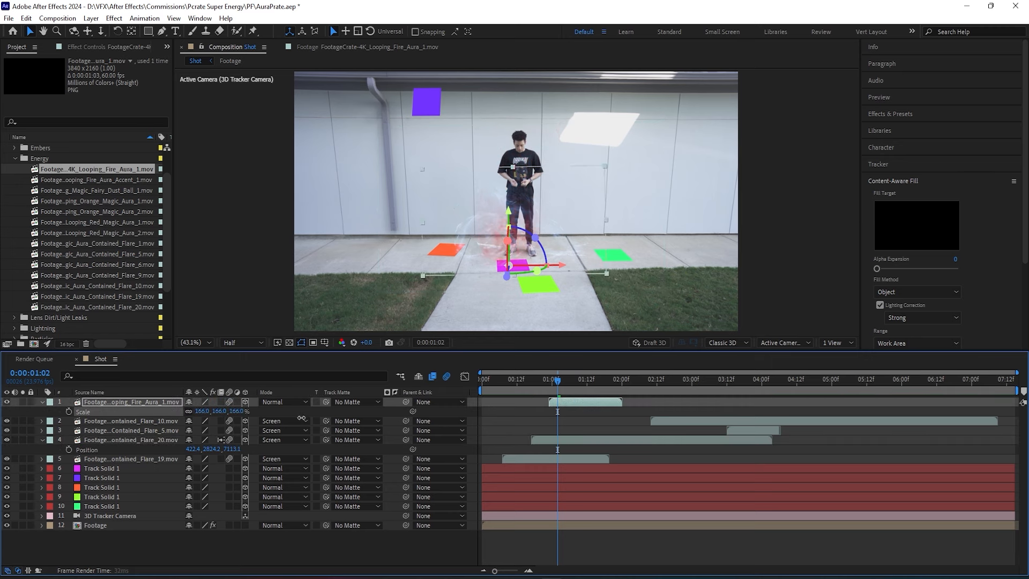
drag(562, 266, 573, 268)
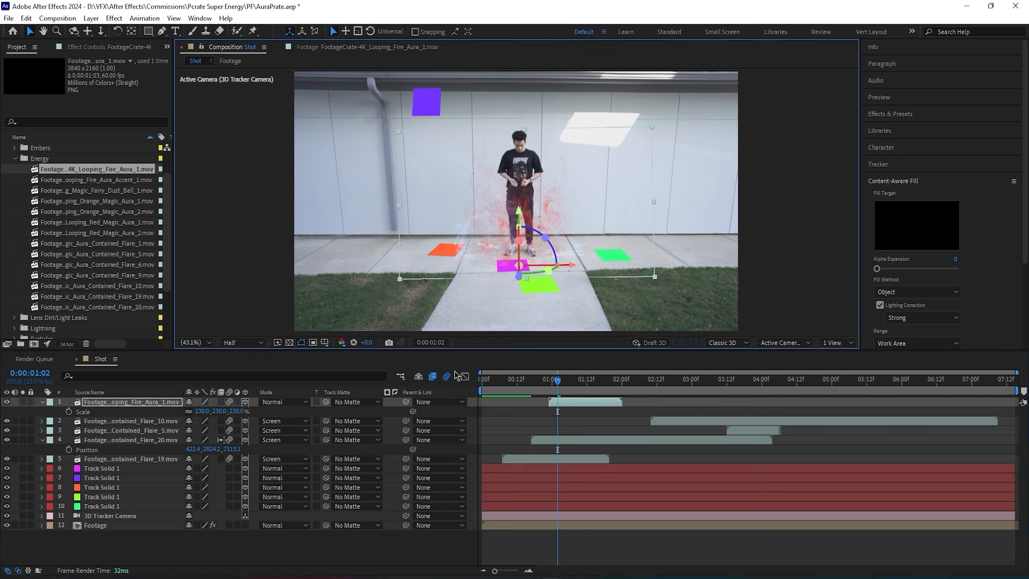
click(546, 384)
key(space)
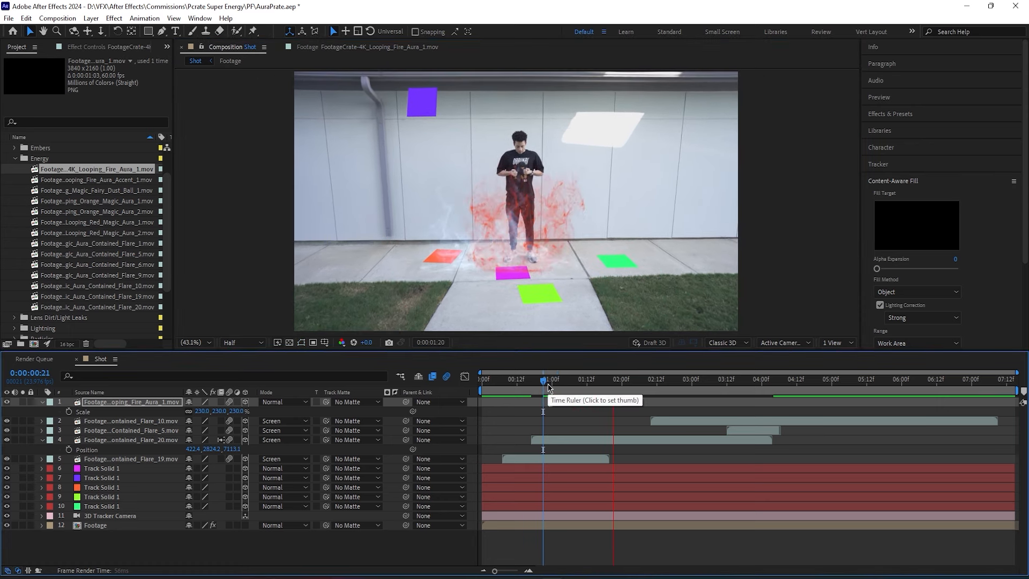
key(space)
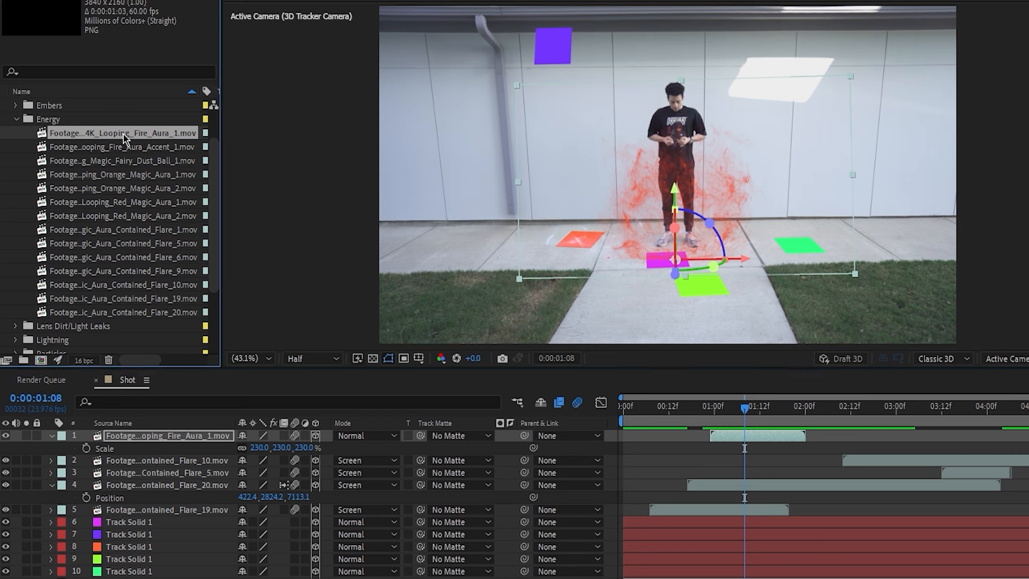
Step: Interpret the Looping_Fire_Aura_1 footage to loop 10 times
right_click(110, 136)
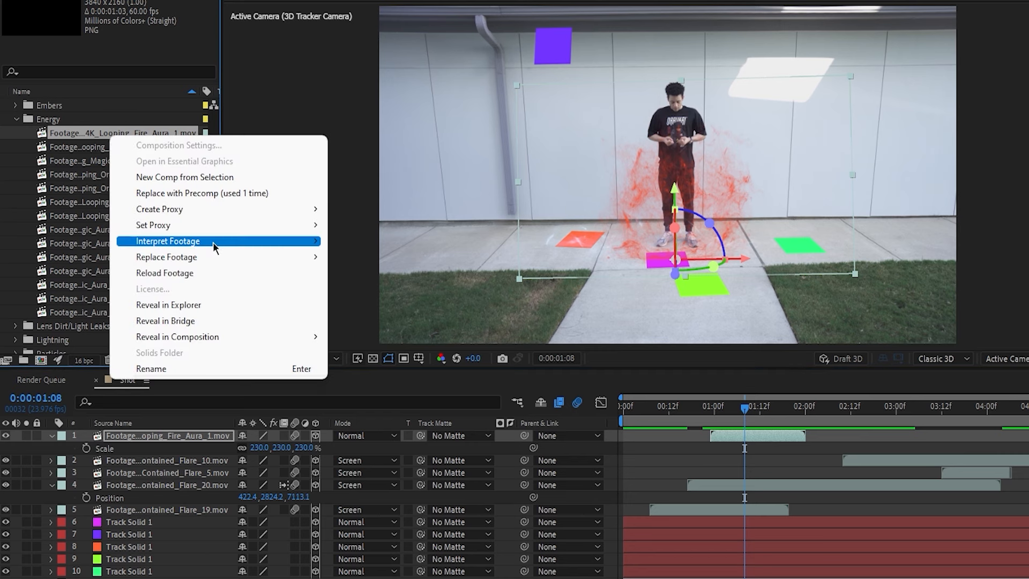
mouse_move(187, 243)
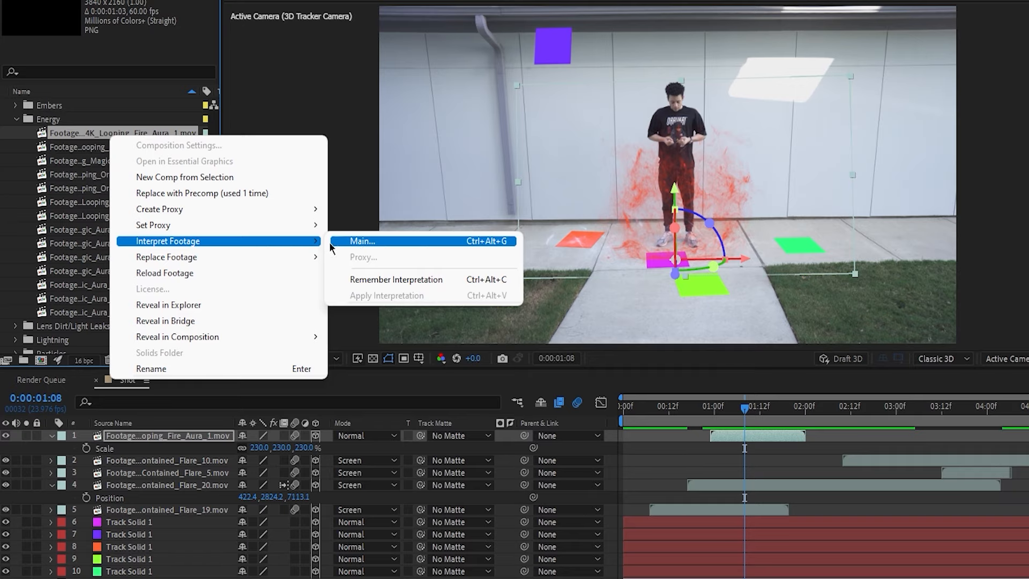
click(361, 241)
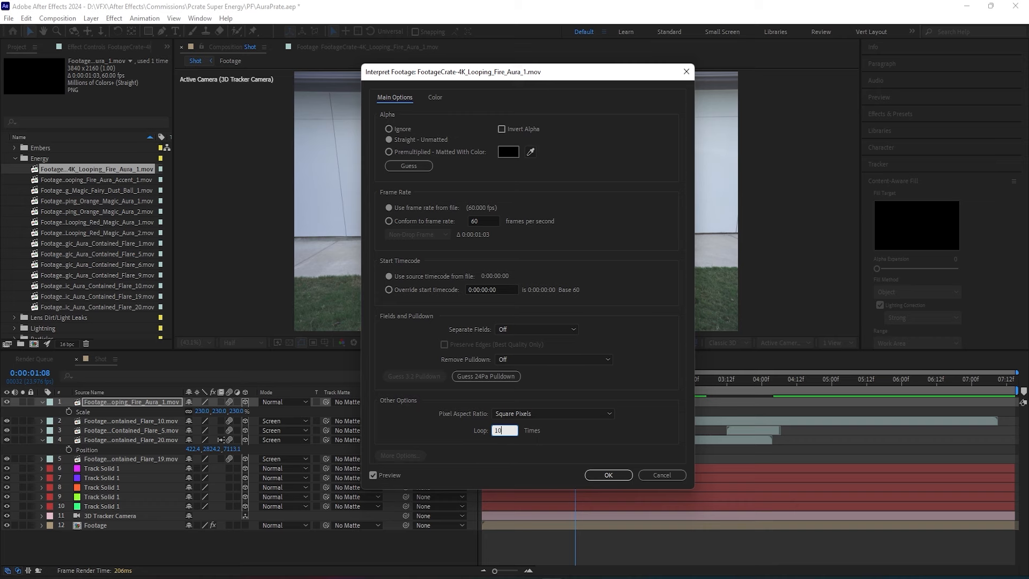
key(Return)
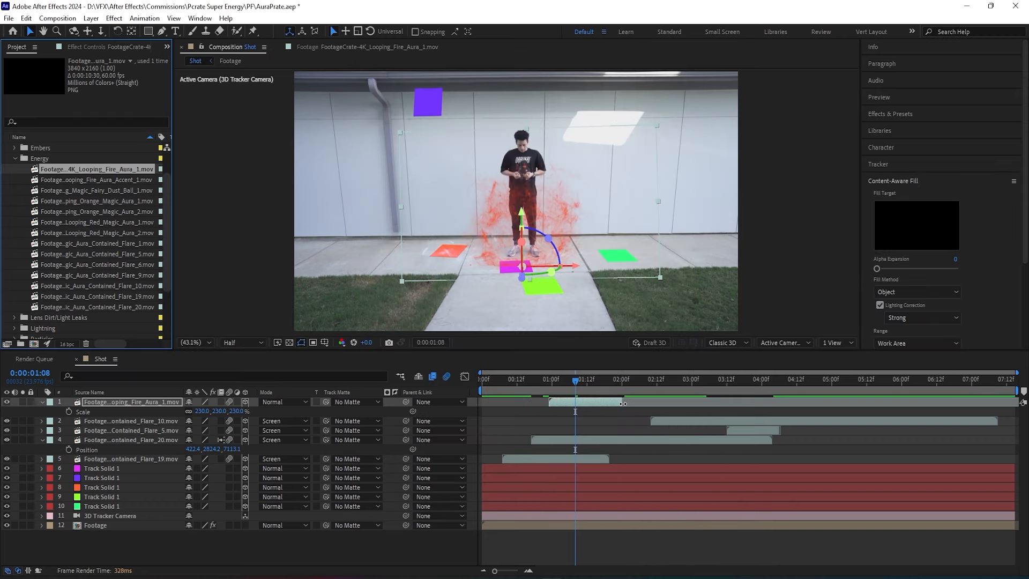
Step: Extend the Looping_Fire_Aura_1 layer to the end of the composition and play the result
drag(624, 402, 1005, 409)
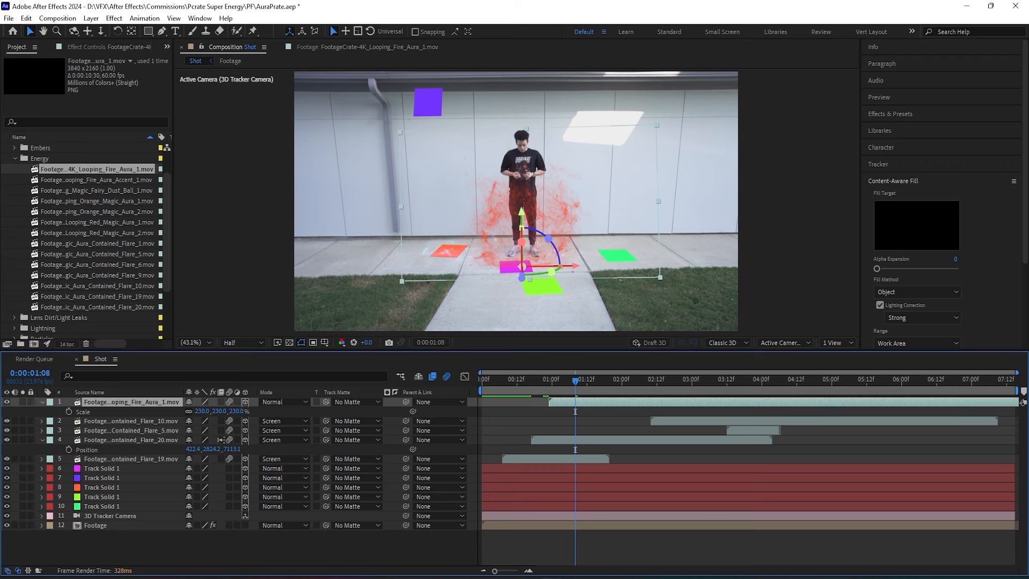
click(24, 403)
key(space)
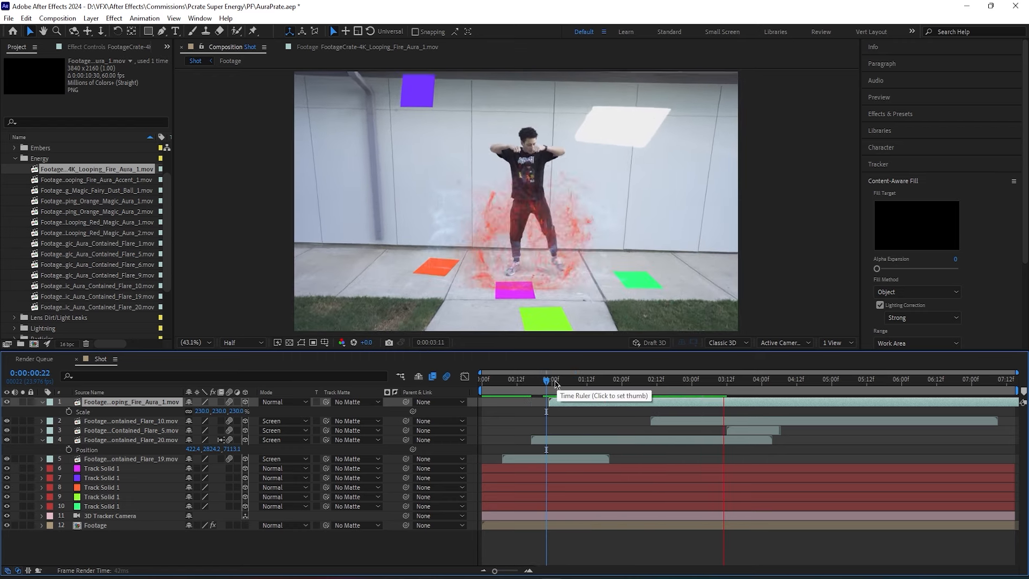
Step: Time-stretch the Looping_Fire_Aura_1 layer by a factor of 200 and play it from 0:00:01:00
click(572, 382)
right_click(569, 401)
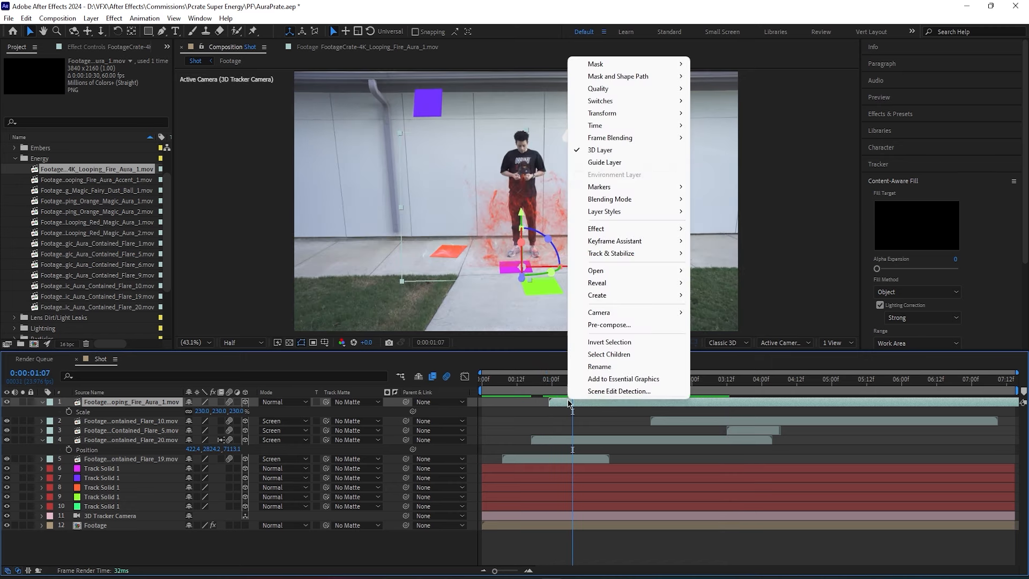
mouse_move(600, 126)
click(709, 152)
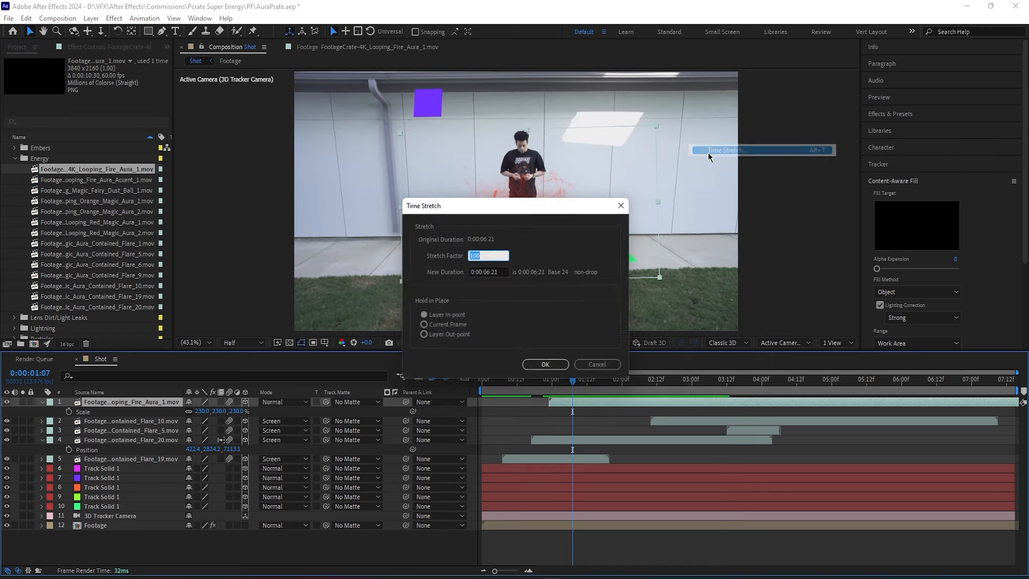
text(200)
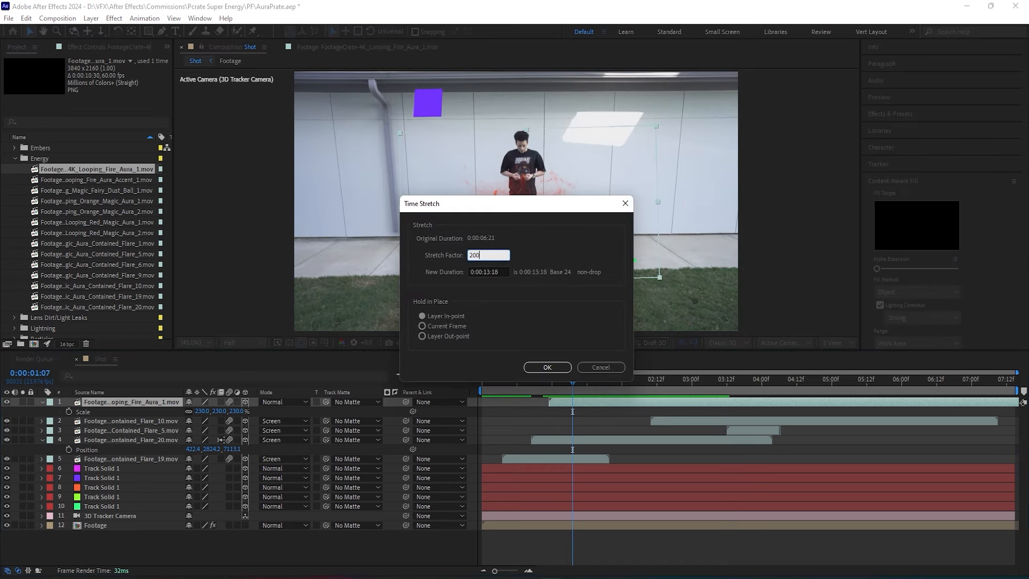
key(Return)
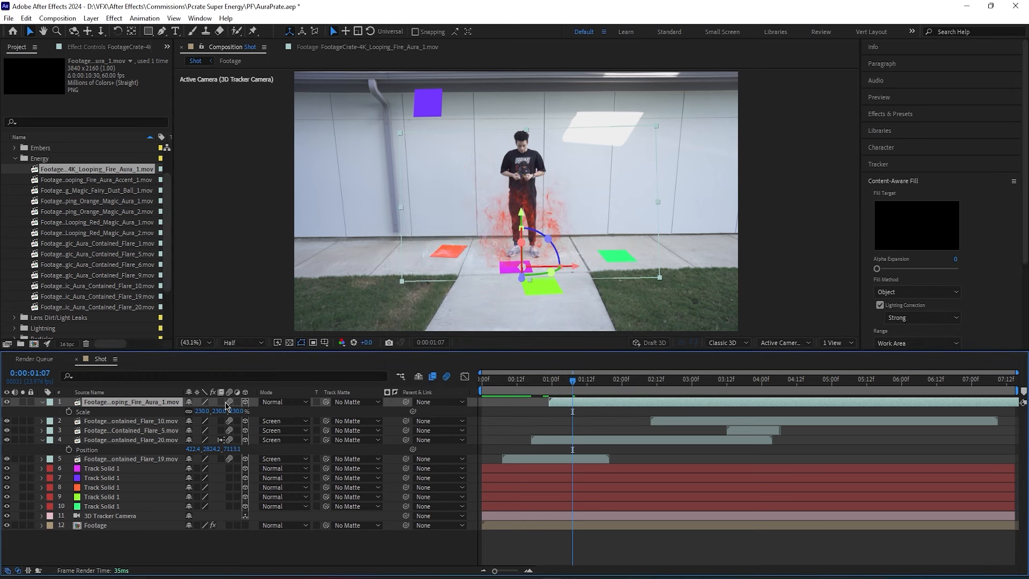
drag(572, 381, 551, 388)
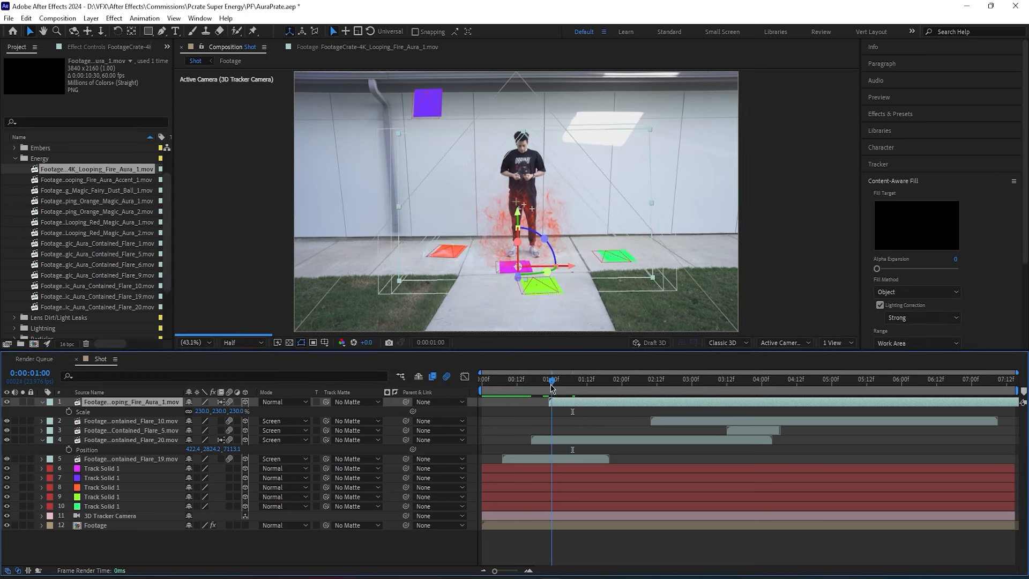
key(space)
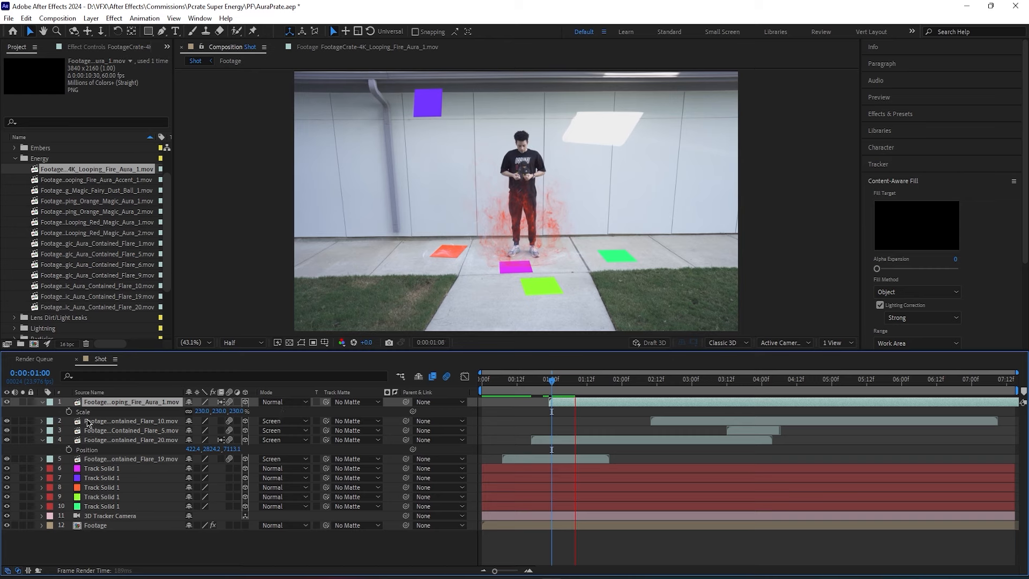
Step: Preview the Looping_Fire_Aura_1 layer in isolation, then play it again together with the other layers
click(23, 402)
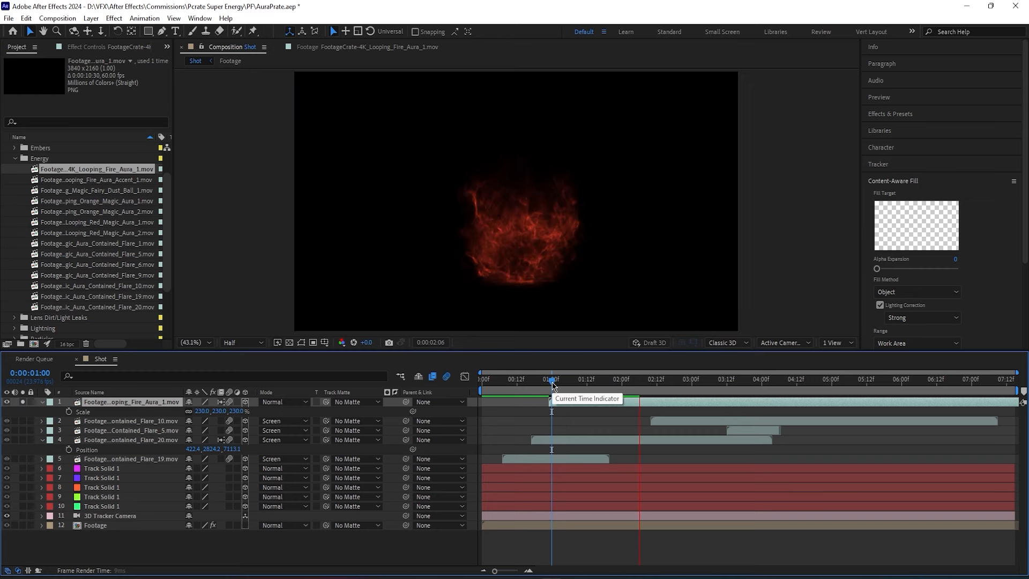
click(554, 402)
click(23, 403)
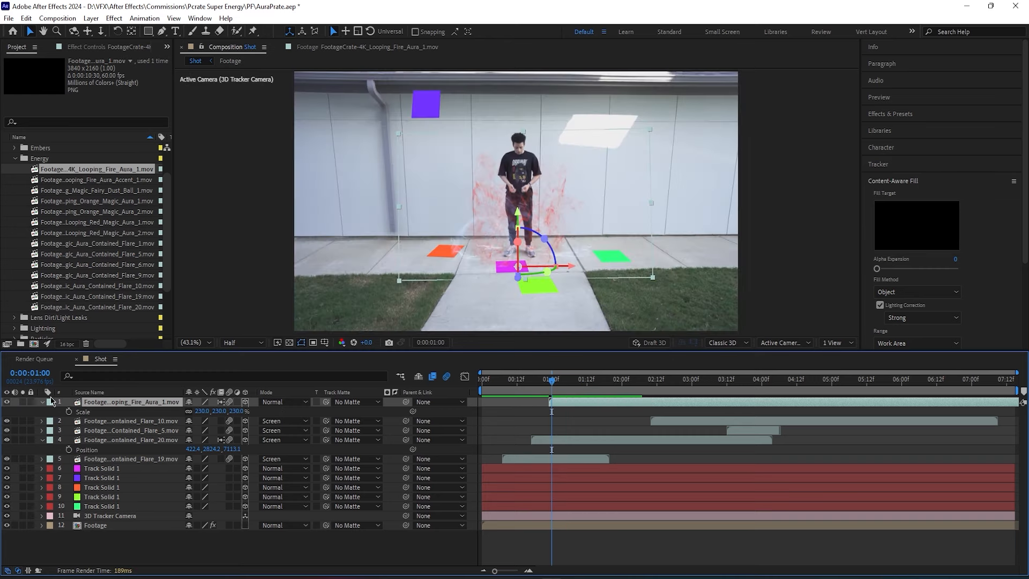
click(549, 381)
key(space)
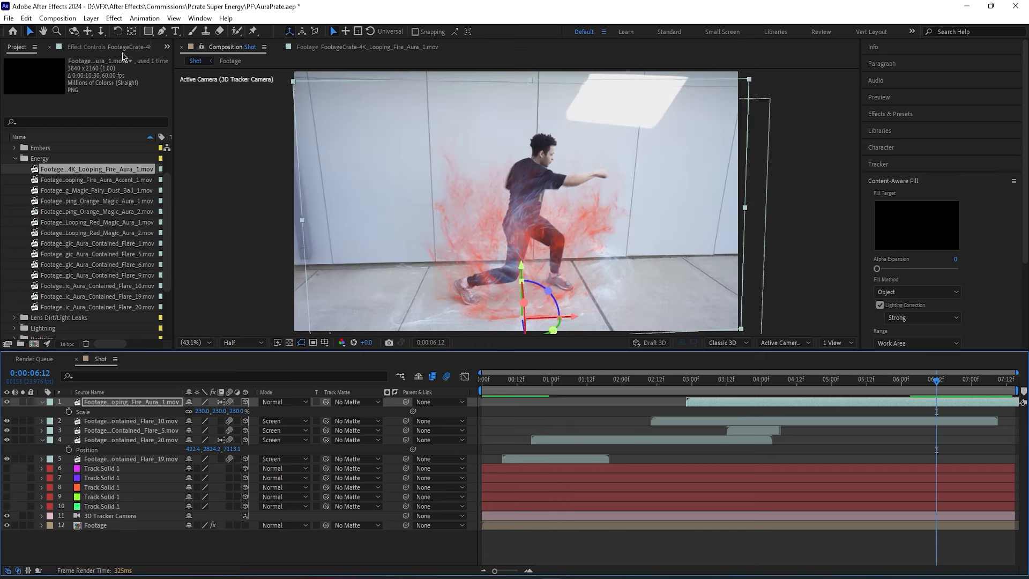
Step: Apply the Curves effect to the Looping_Fire_Aura_1 layer and try pulling its RGB curve down
key(F3)
key(ctrl+space)
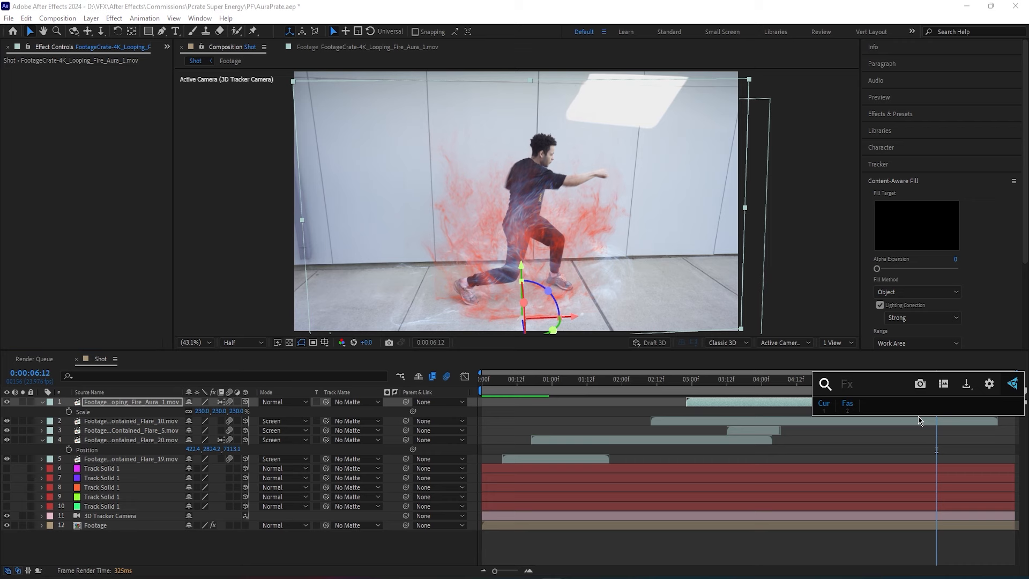
click(824, 403)
drag(89, 186, 123, 220)
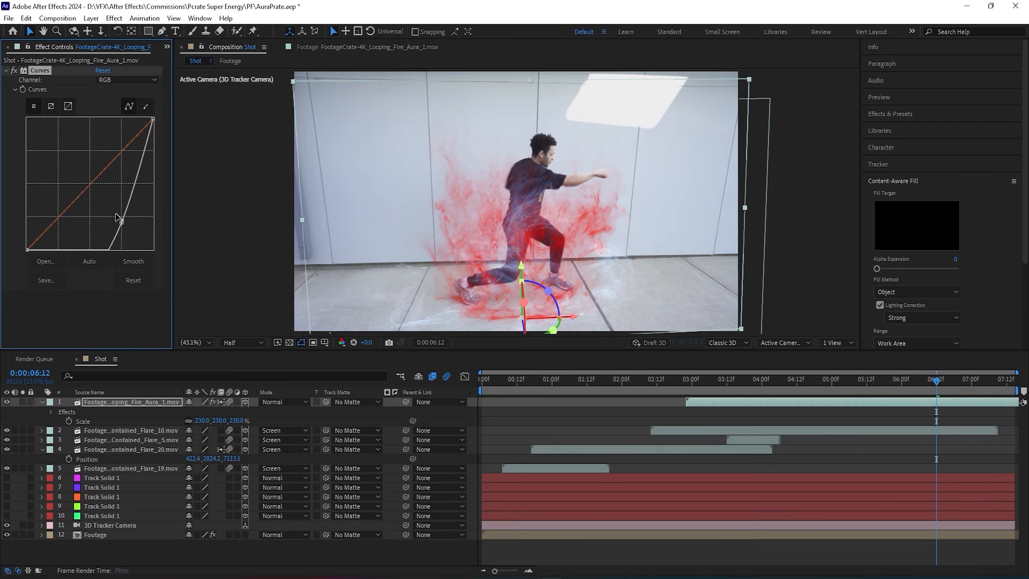
Step: Keyframe the Curves Alpha channel from a straight line at 0:00:06:12 to strongly lowered at 0:00:07:14, and play the fade-out
click(127, 79)
click(115, 141)
drag(99, 175, 74, 116)
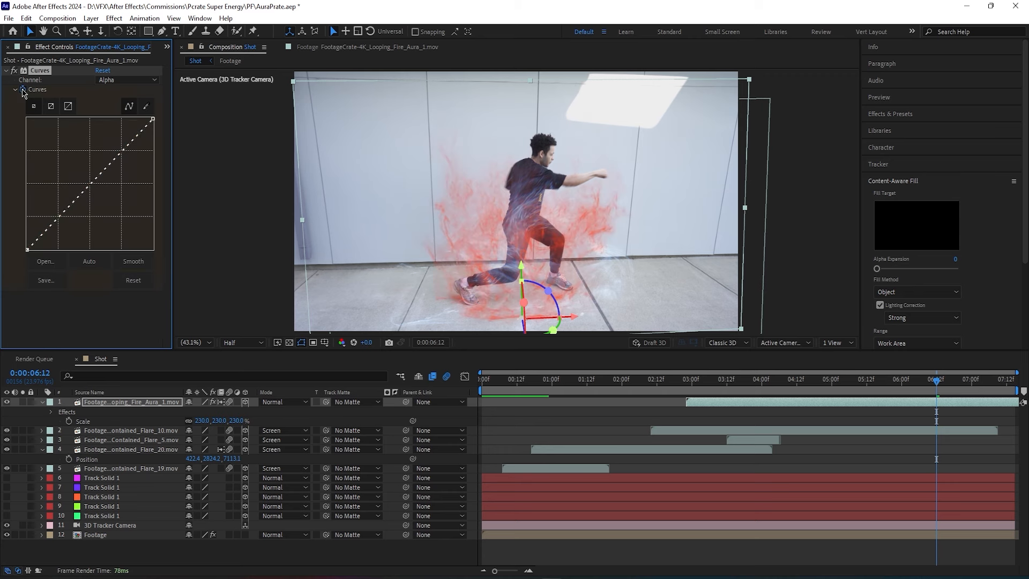
key(u)
click(1012, 380)
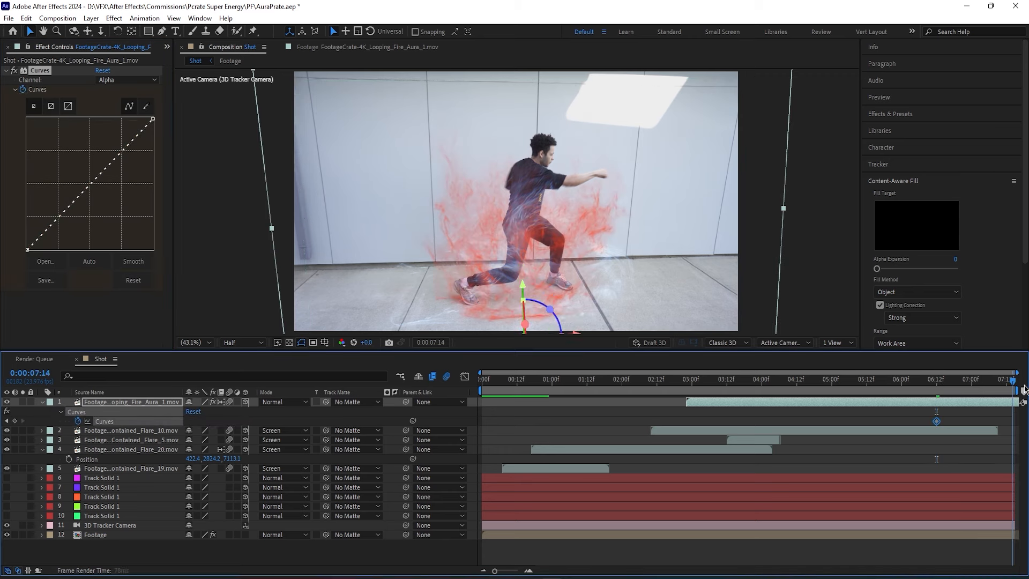
drag(79, 195, 113, 219)
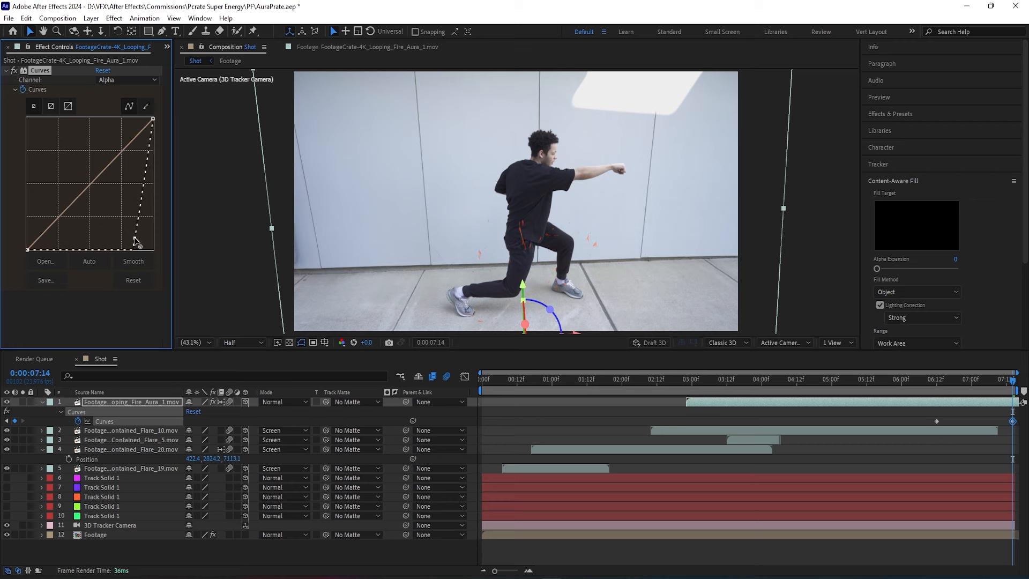
click(919, 380)
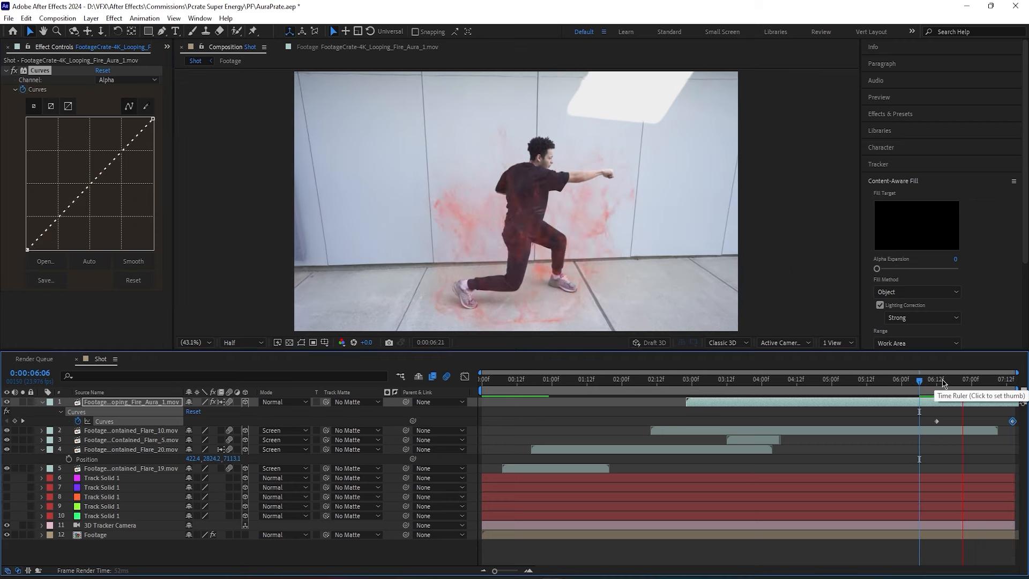
Step: Fade the fire aura in by keyframing a straight Alpha curve at 0:00:03:22 and a lowered one at 0:00:03:05
click(704, 380)
key(space)
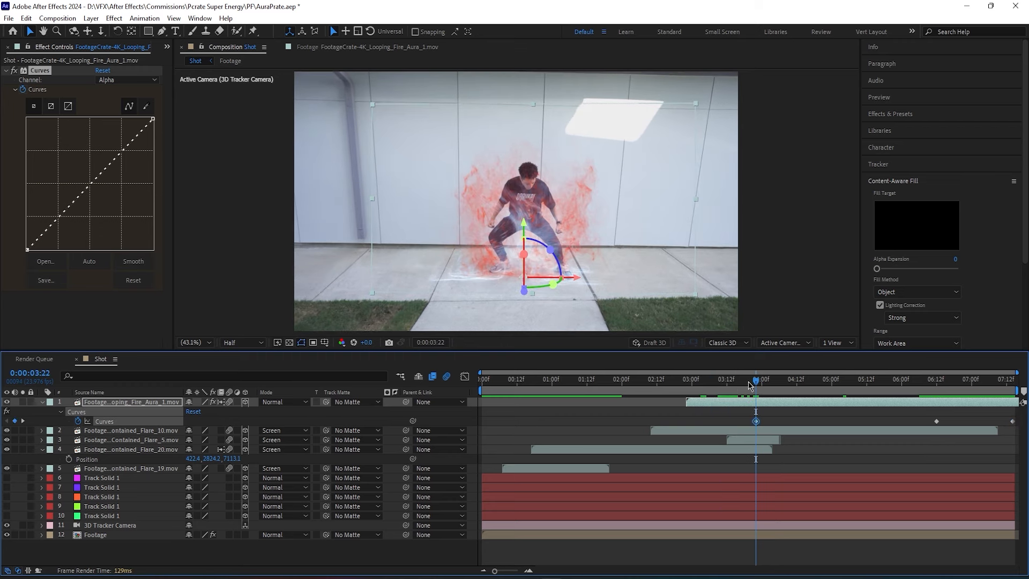
click(707, 380)
drag(82, 191, 112, 225)
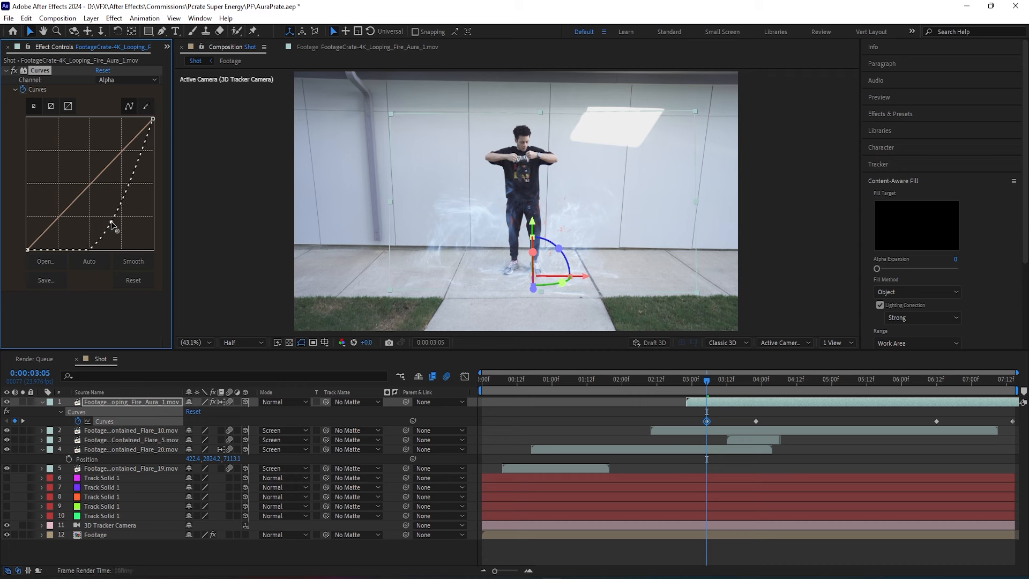
click(683, 381)
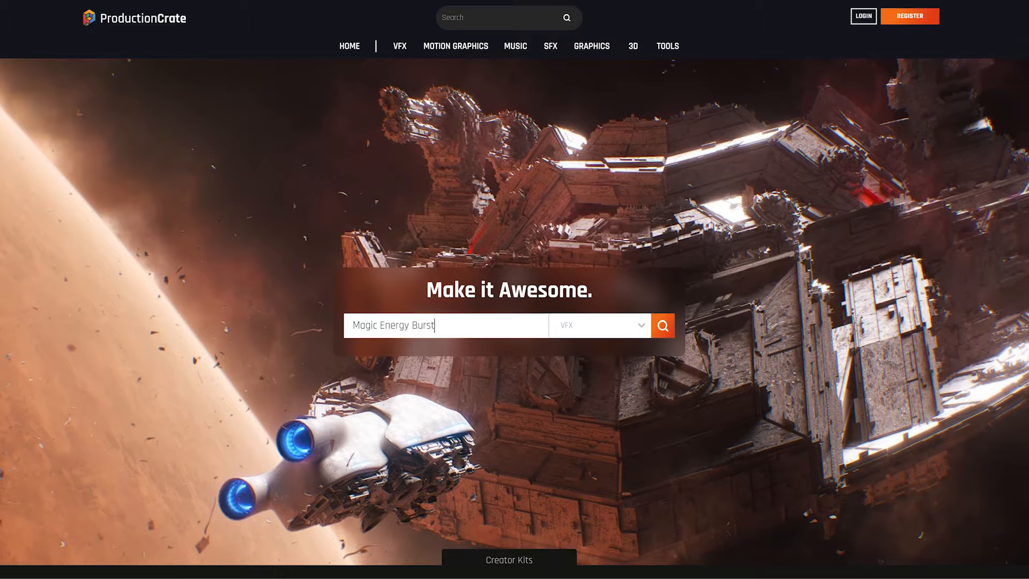
Step: Search ProductionCrate's VFX for Magic Energy Burst and import the Magic_Energy_Burst 21_Blue, 23_Green and 26_Blue clips into the After Effects project
key(Return)
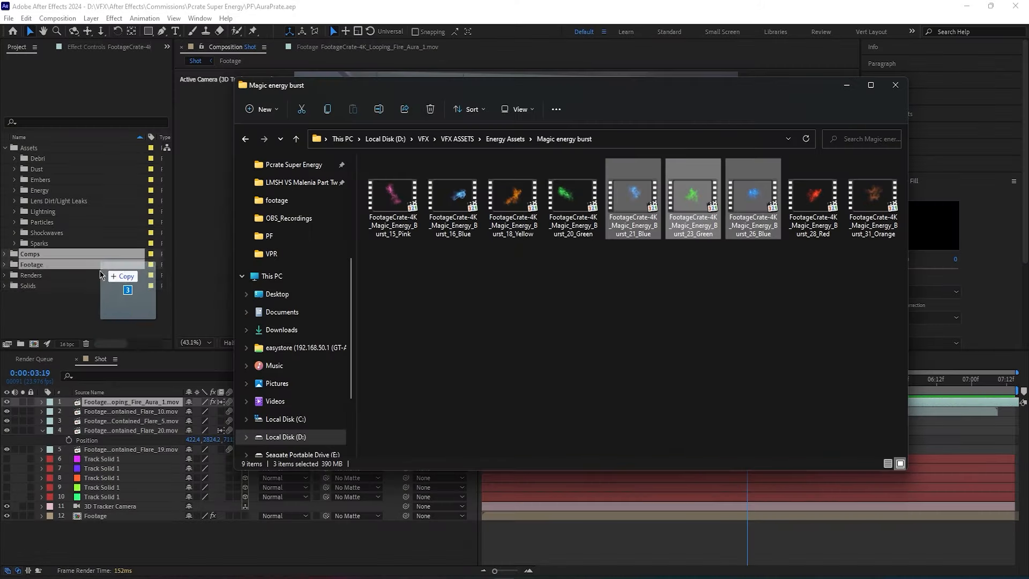
drag(99, 270, 96, 308)
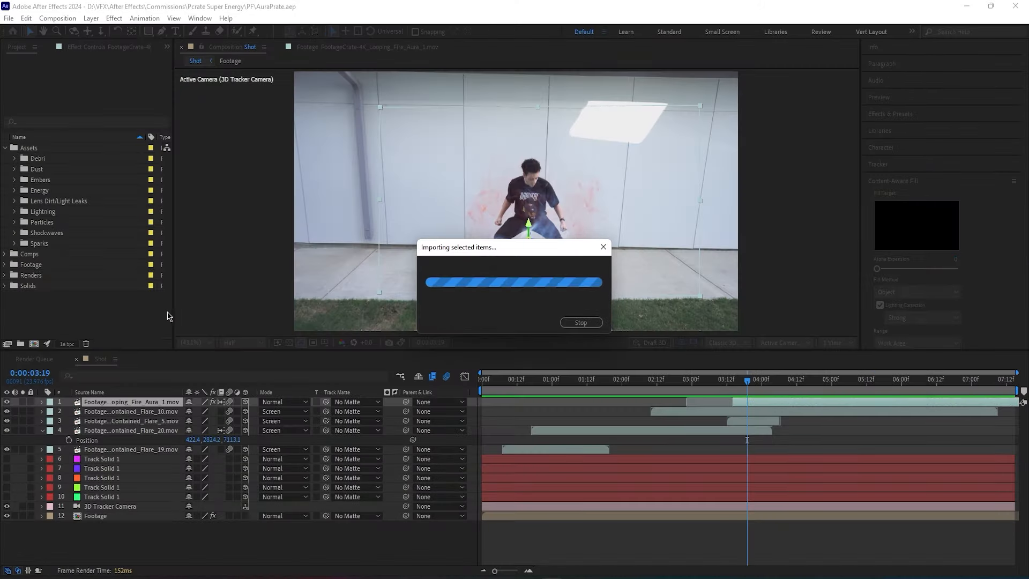
click(98, 331)
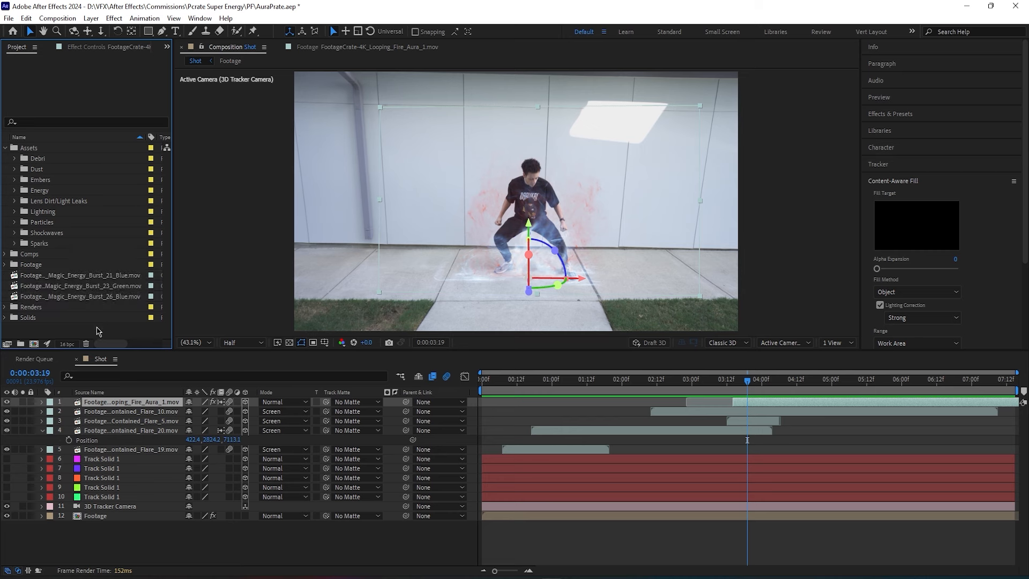
Step: Hide the fire aura and the four flare layers, and move the current time to 0:00:03:20
drag(7, 450, 9, 410)
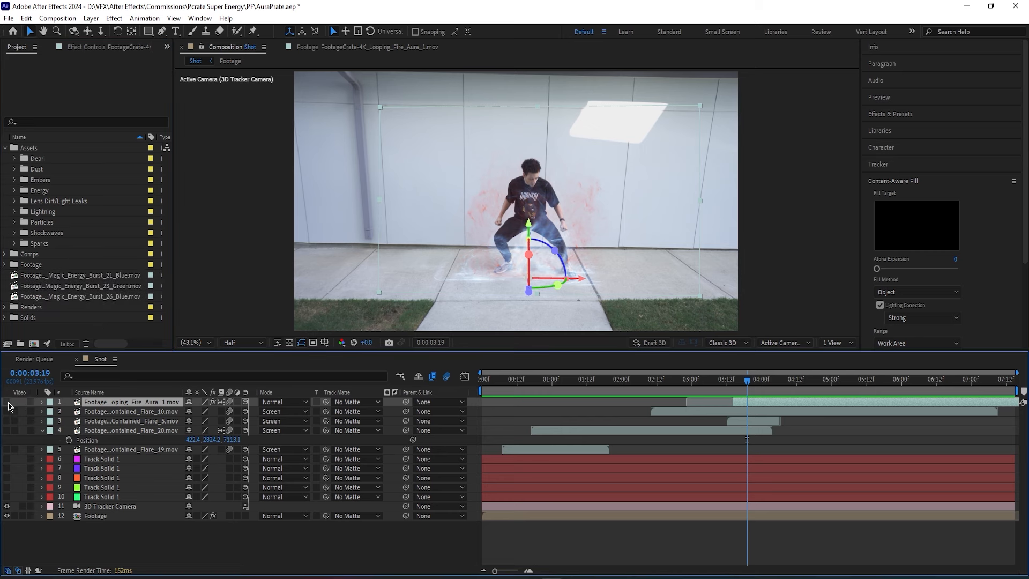
click(43, 430)
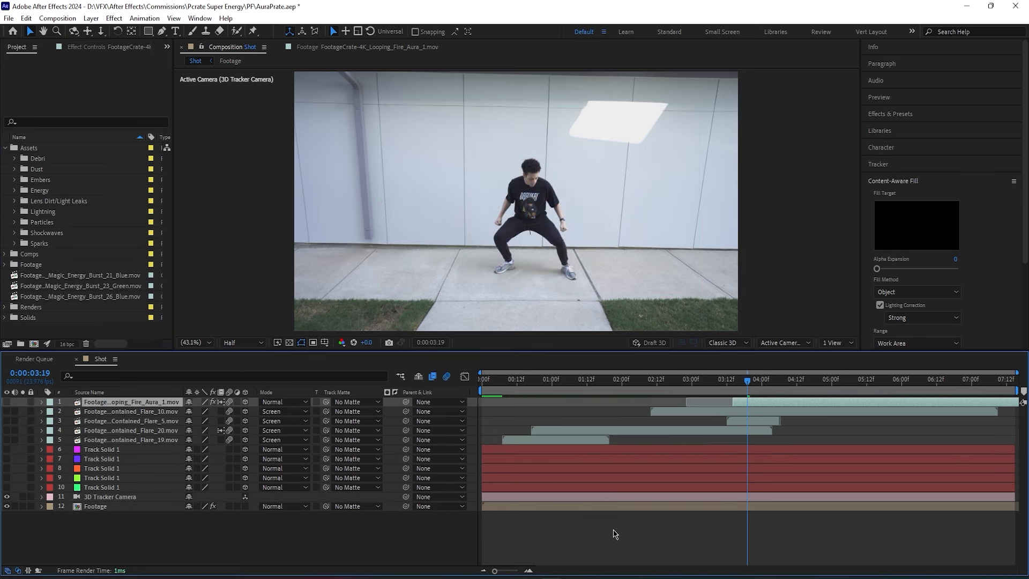
click(745, 385)
drag(747, 385, 751, 385)
Step: Preview the Magic_Energy_Burst_21_Blue clip and add it as the top layer from about 0:00:03:00 with Screen blending
double_click(118, 275)
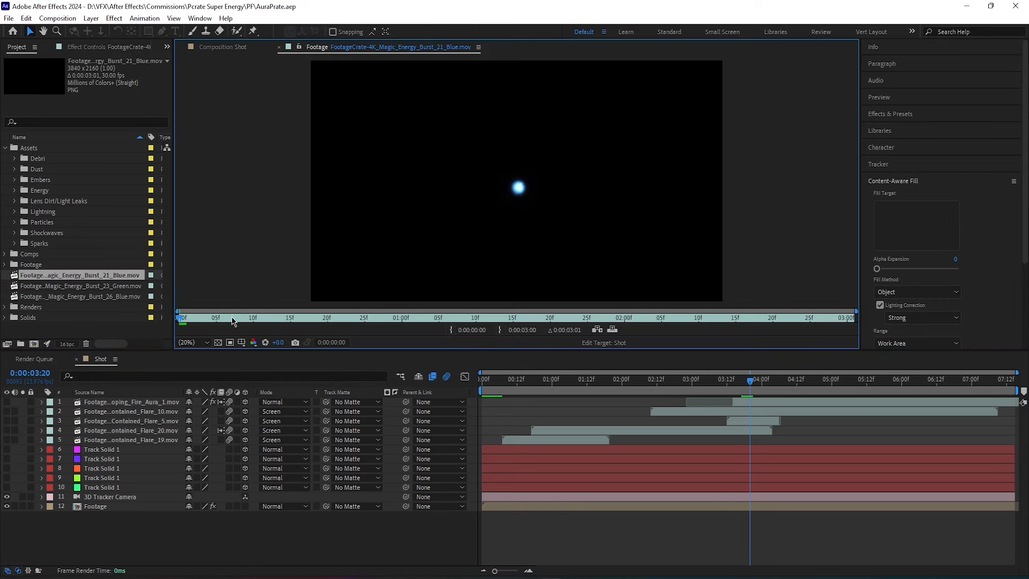
drag(202, 321, 481, 307)
click(107, 279)
drag(107, 278, 724, 401)
click(284, 402)
click(331, 225)
Step: Set the label colour of the fire aura layer and the four flare layers to Blue
click(523, 453)
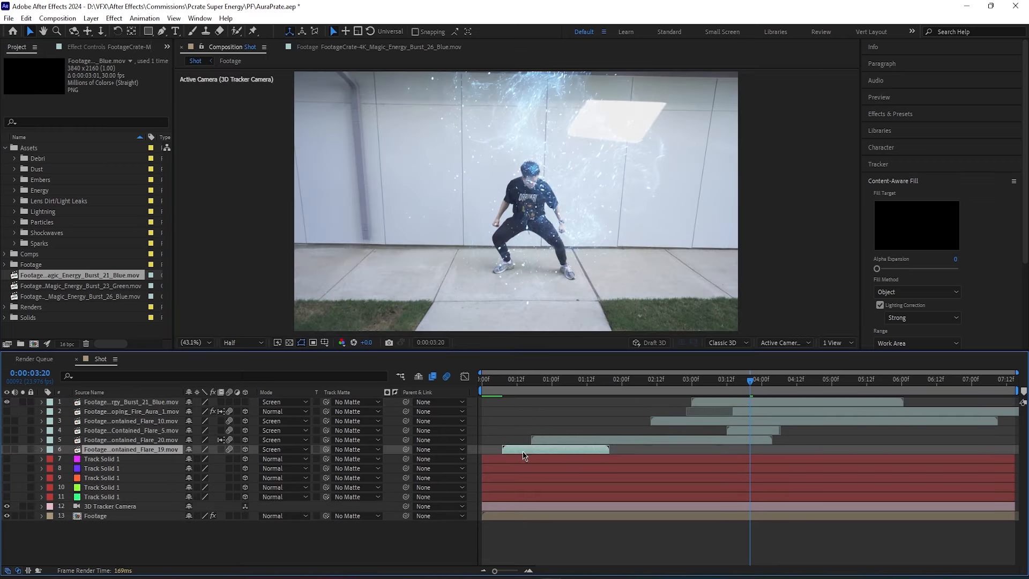
shift+click(743, 412)
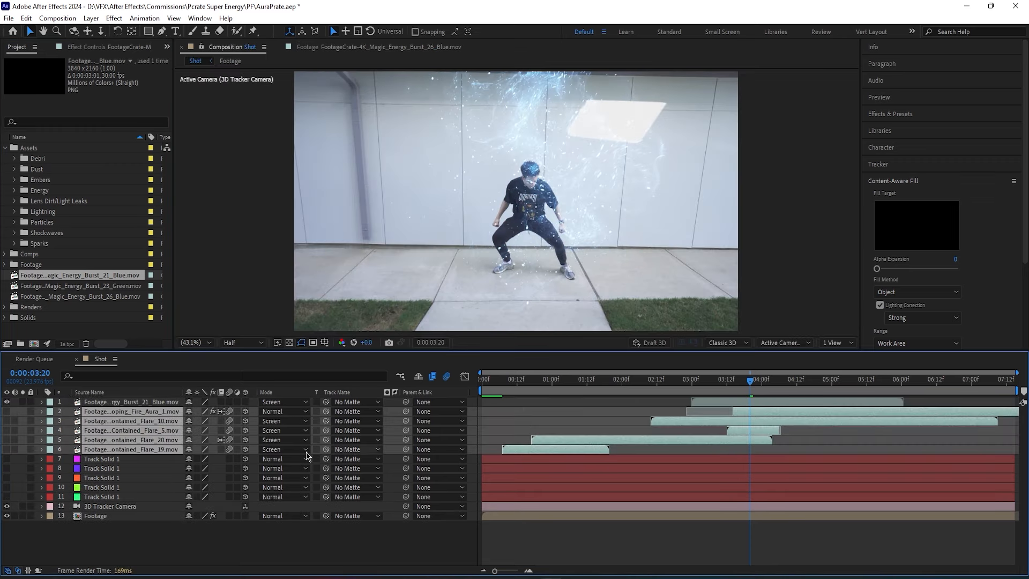
click(49, 412)
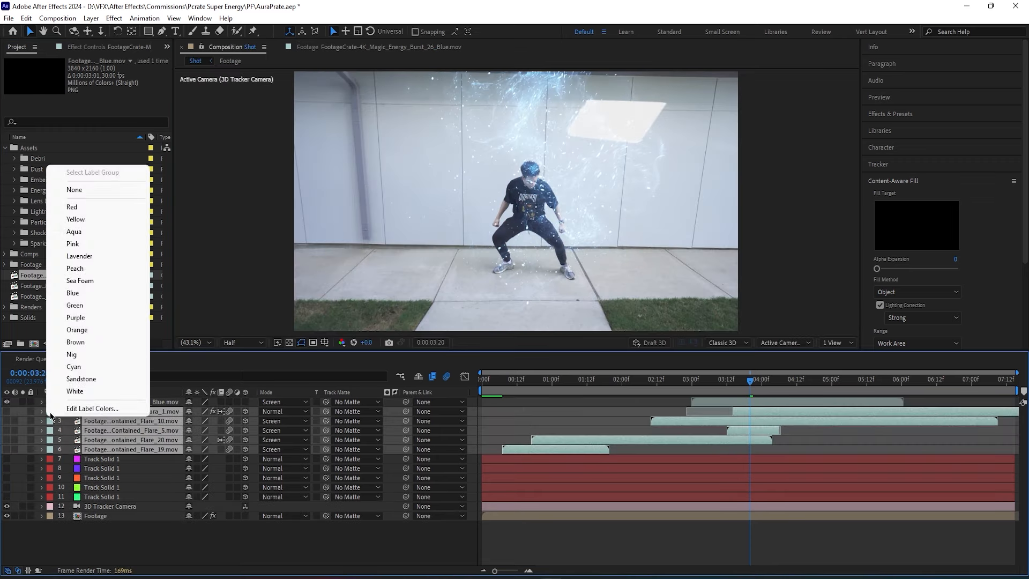
click(80, 293)
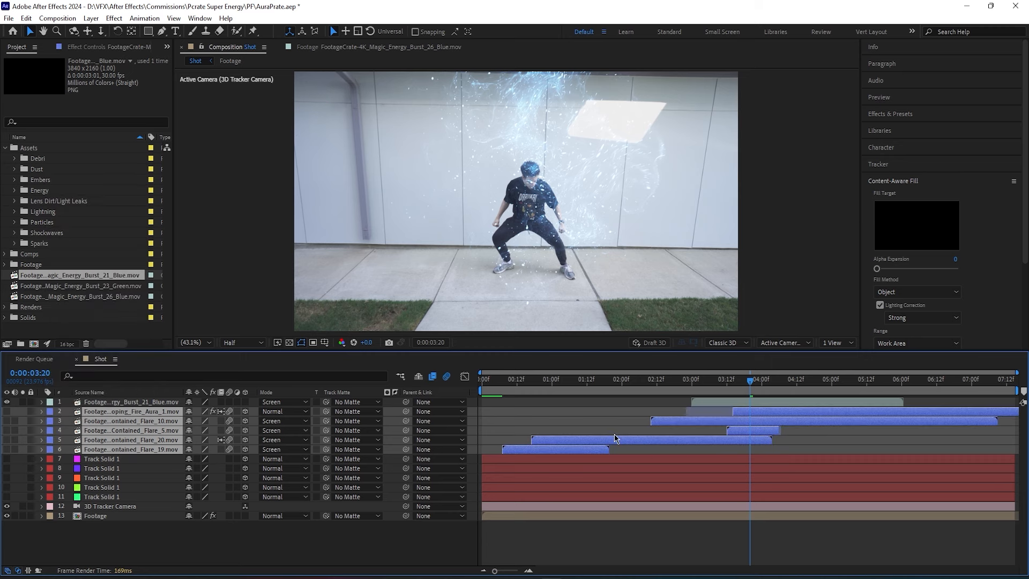
Step: Shift the Magic_Energy_Burst_21_Blue layer to start at about 0:00:03:06 and go to 0:00:03:11
click(703, 401)
drag(748, 380, 735, 398)
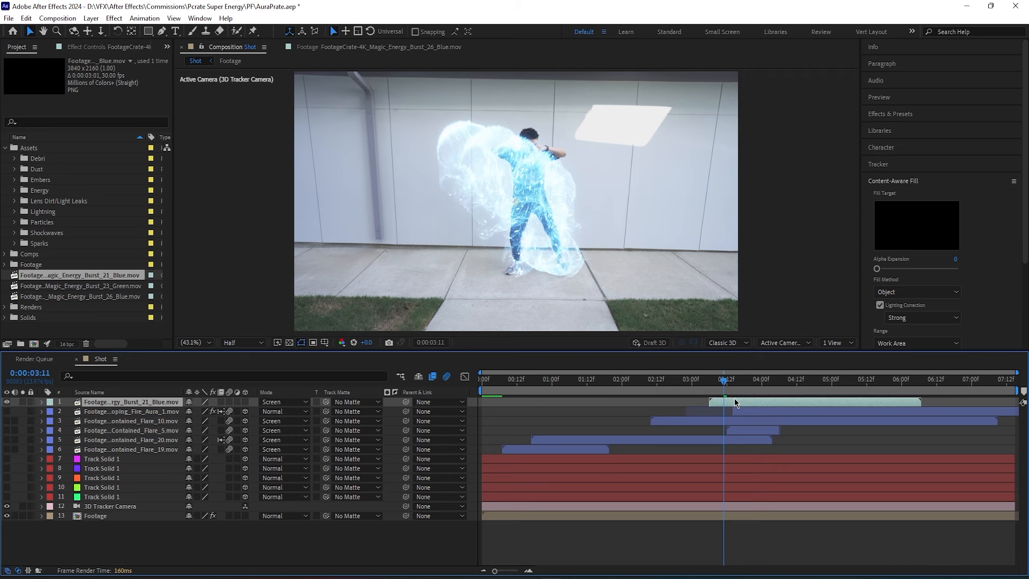
Step: Reposition the burst layer with its anchor point at the man's feet and rotate it to -45°
click(519, 200)
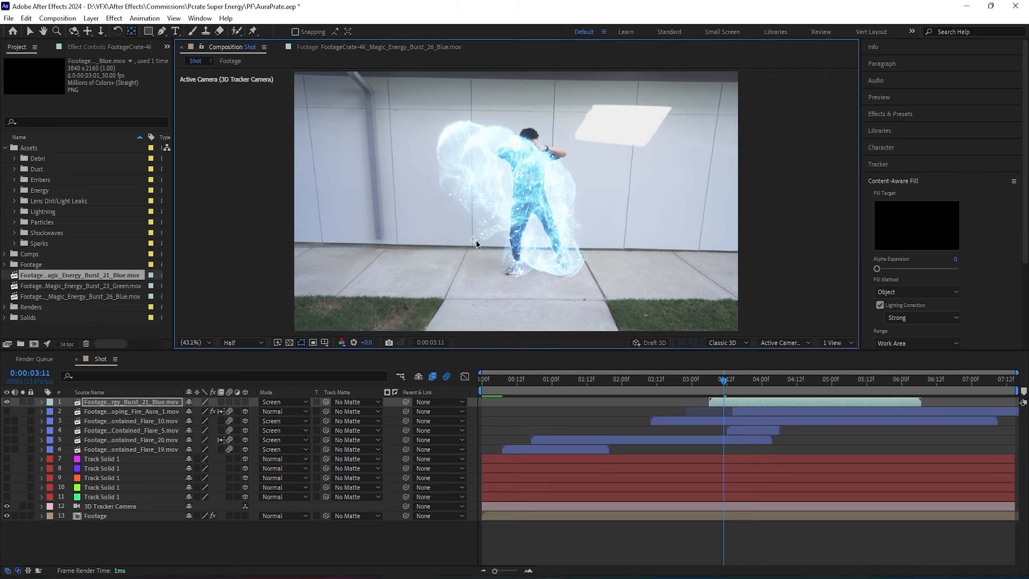
drag(476, 243, 516, 283)
key(r)
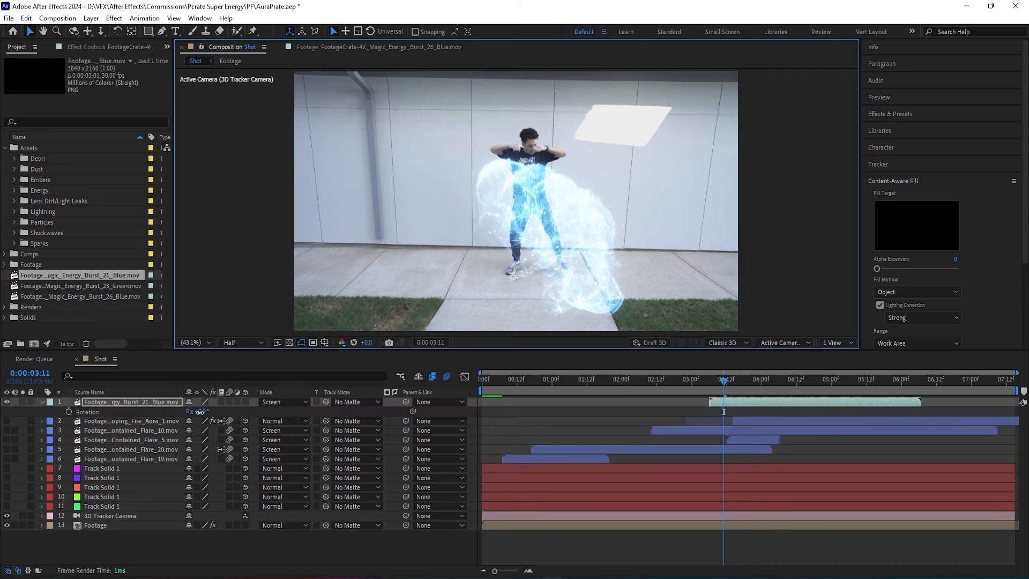
drag(200, 411, 176, 411)
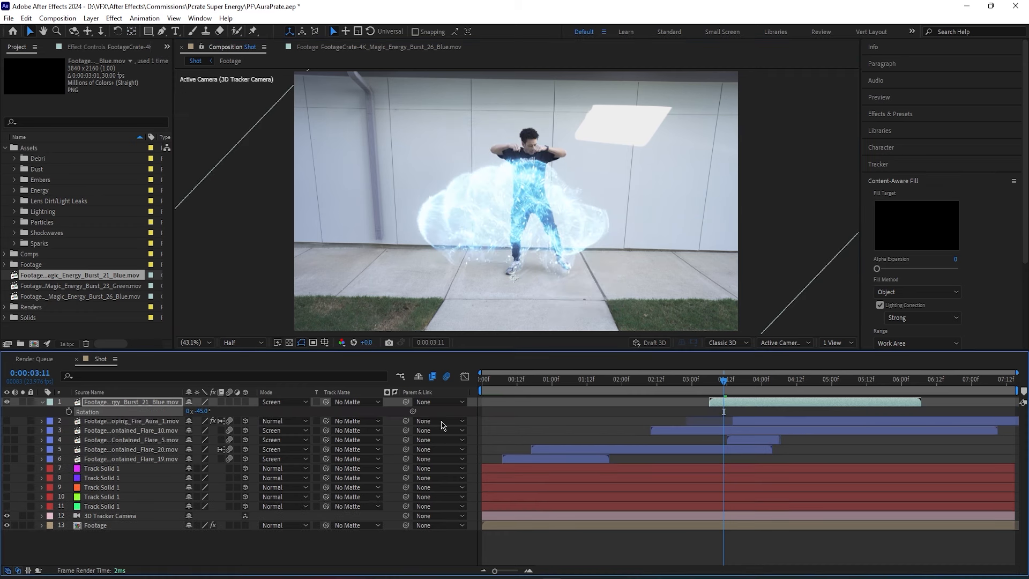
Step: Time-stretch the Magic_Energy_Burst_21_Blue layer by a factor of 50 and play it from 0:00:03:05
right_click(712, 400)
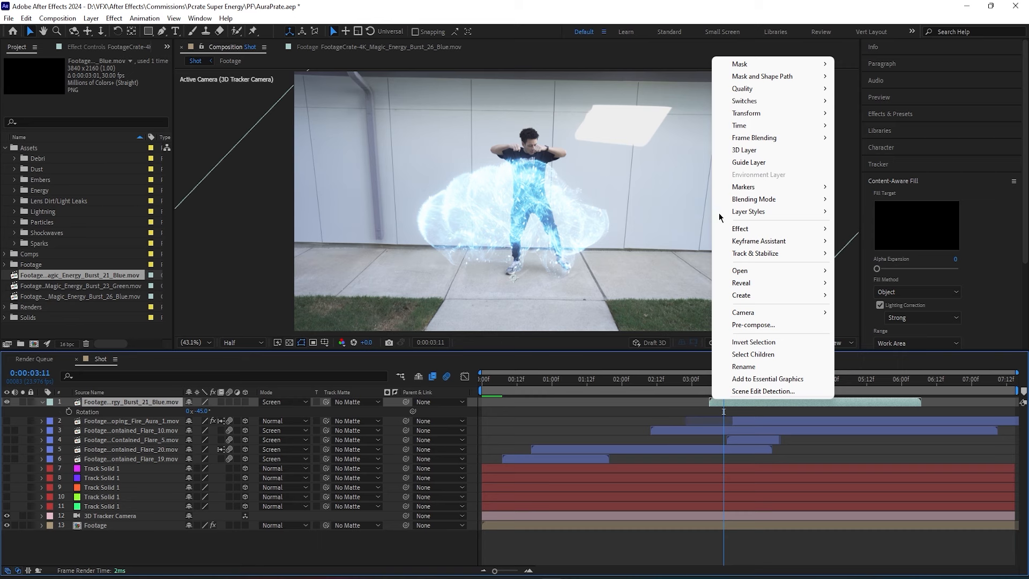
mouse_move(736, 127)
click(863, 152)
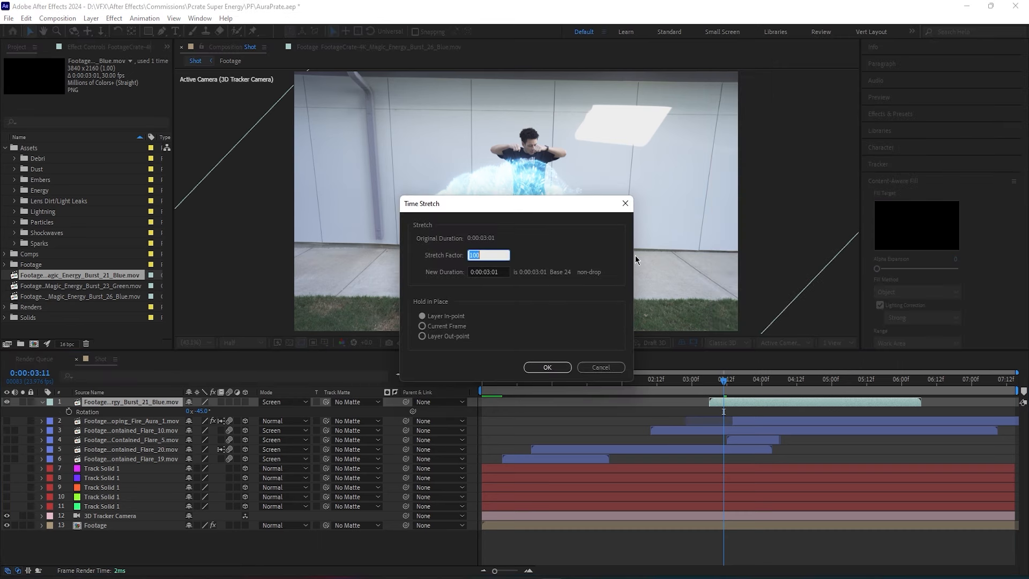
text(50)
key(Return)
drag(723, 380, 707, 385)
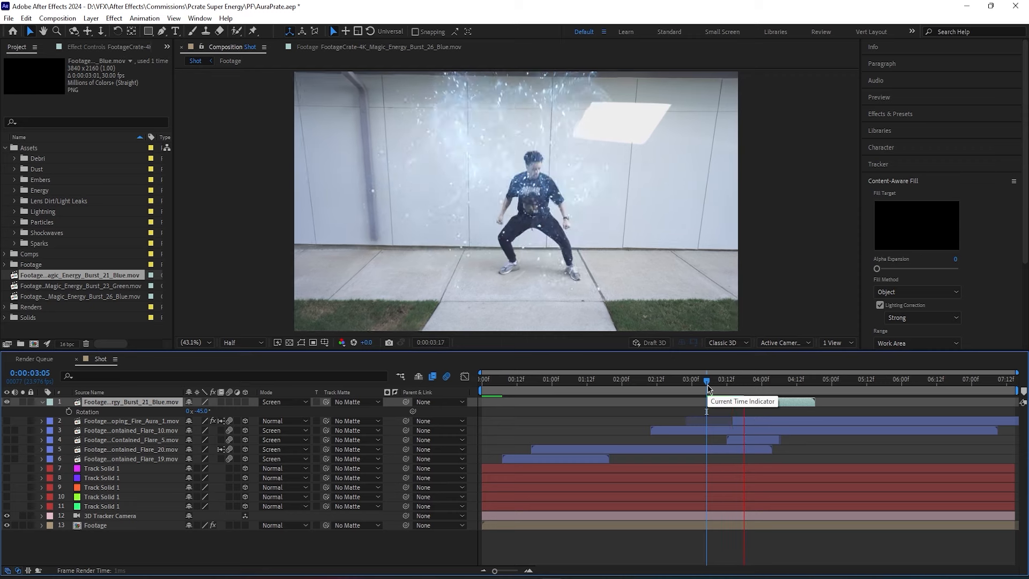
Step: Make the Magic_Energy_Burst_21_Blue layer 3D and copy the fire aura layer's Position value onto it
key(space)
key(space)
key(space)
key(space)
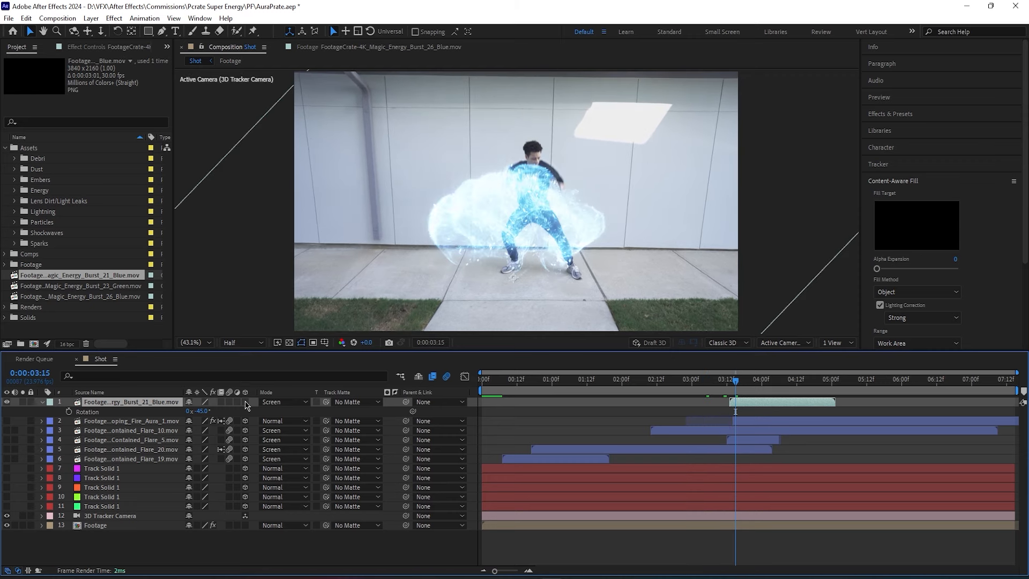
click(246, 402)
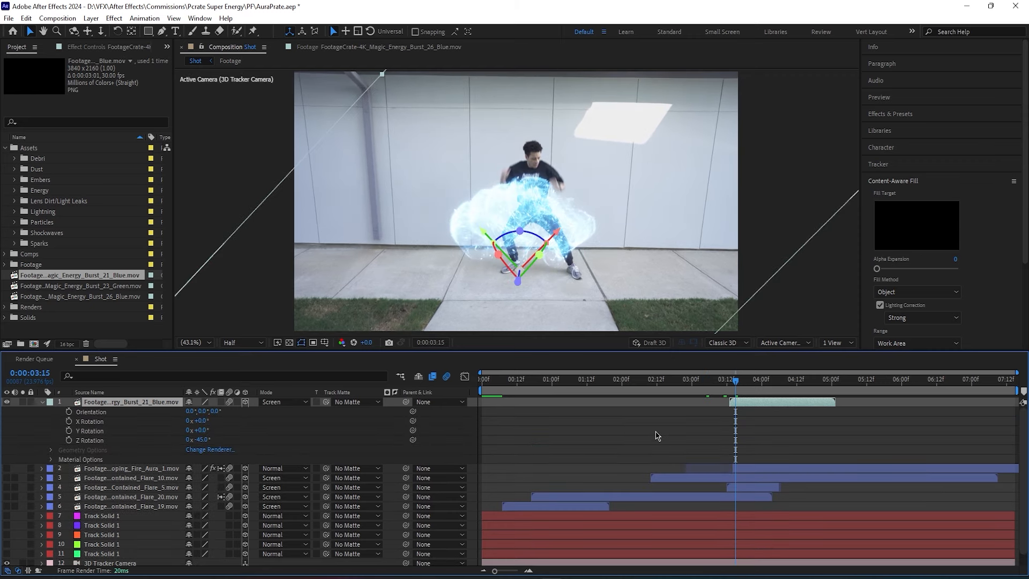
key(p)
click(152, 421)
key(p)
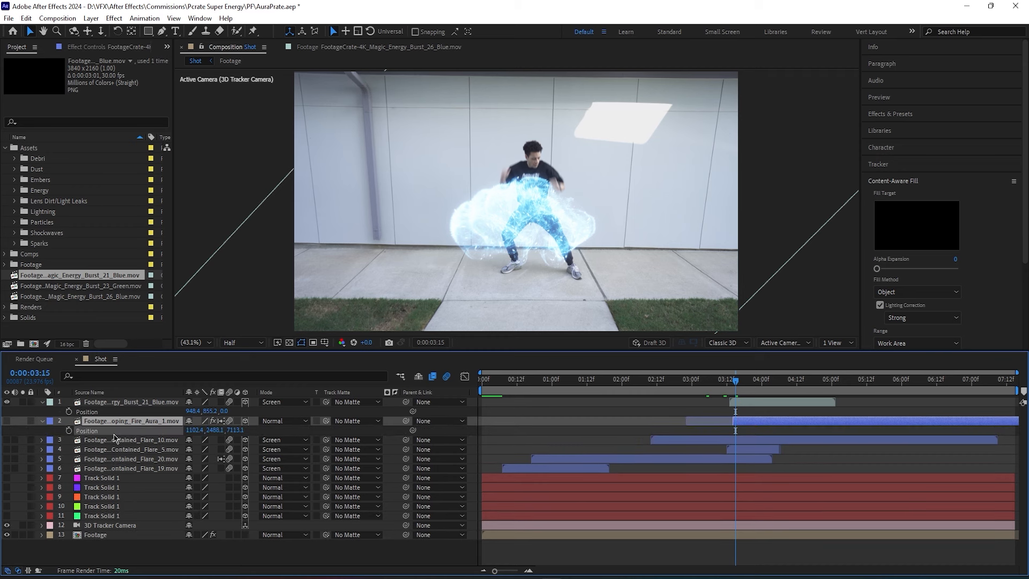
click(91, 411)
key(ctrl+v)
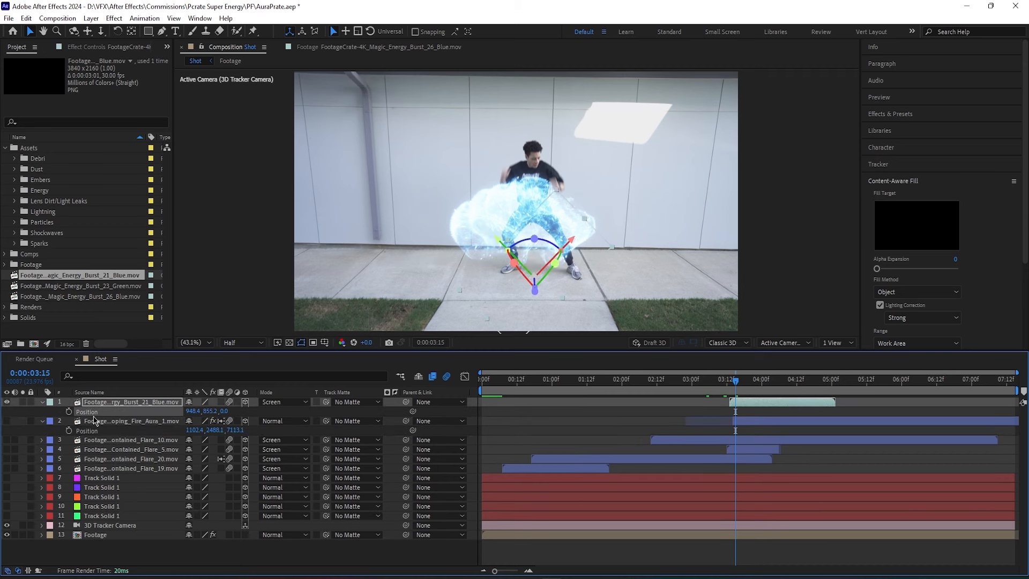
Step: Scale the Magic_Energy_Burst_21_Blue layer up to 375% and play back the burst
click(42, 421)
key(s)
drag(238, 412, 365, 420)
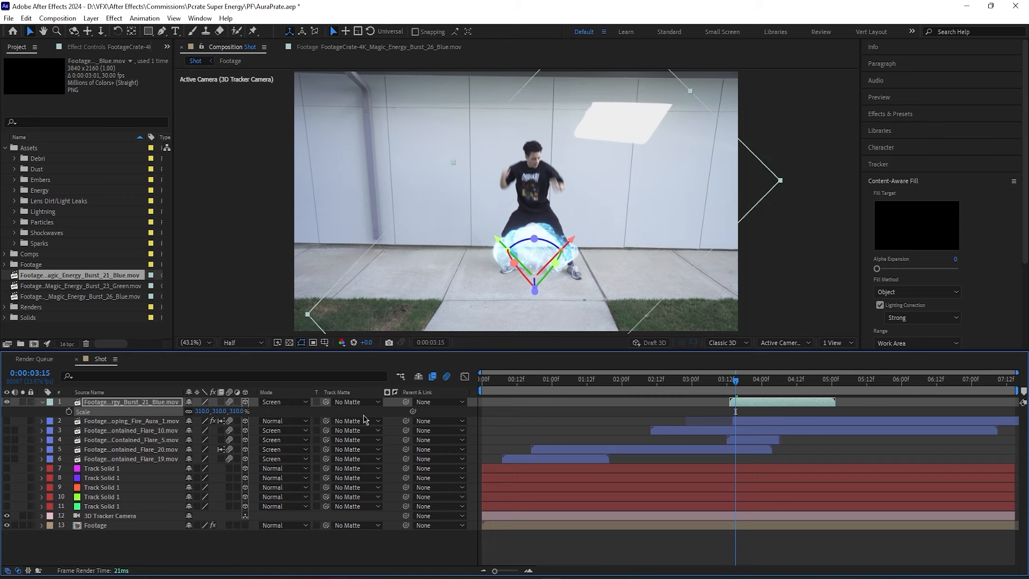
click(719, 386)
key(space)
key(space)
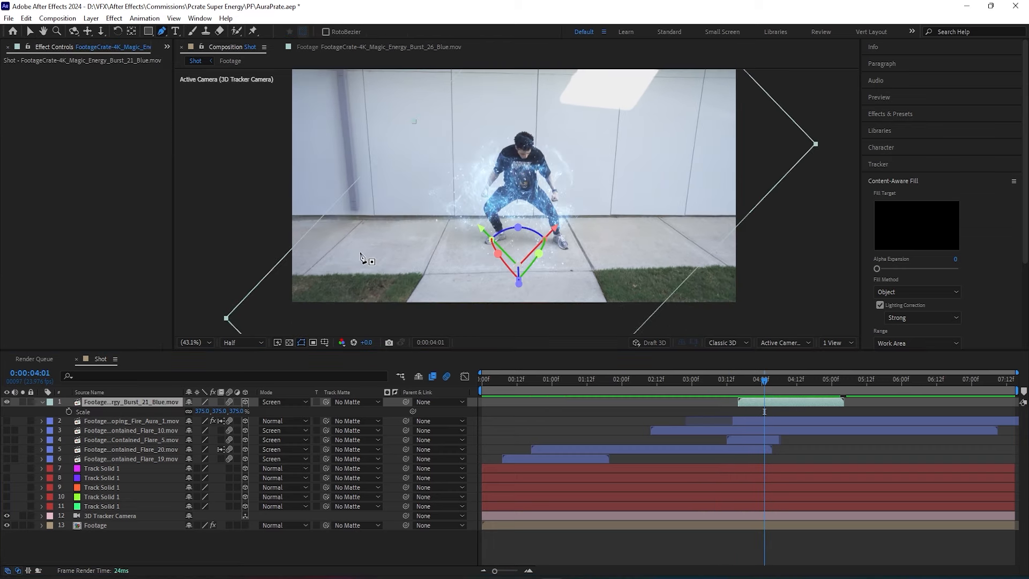
Step: Draw a four-point mask on the burst layer covering the ground below the man's feet
click(360, 252)
scroll(659, 292, down, 3)
click(711, 315)
click(332, 306)
click(355, 221)
drag(355, 221, 352, 220)
drag(698, 218, 696, 221)
drag(352, 220, 348, 221)
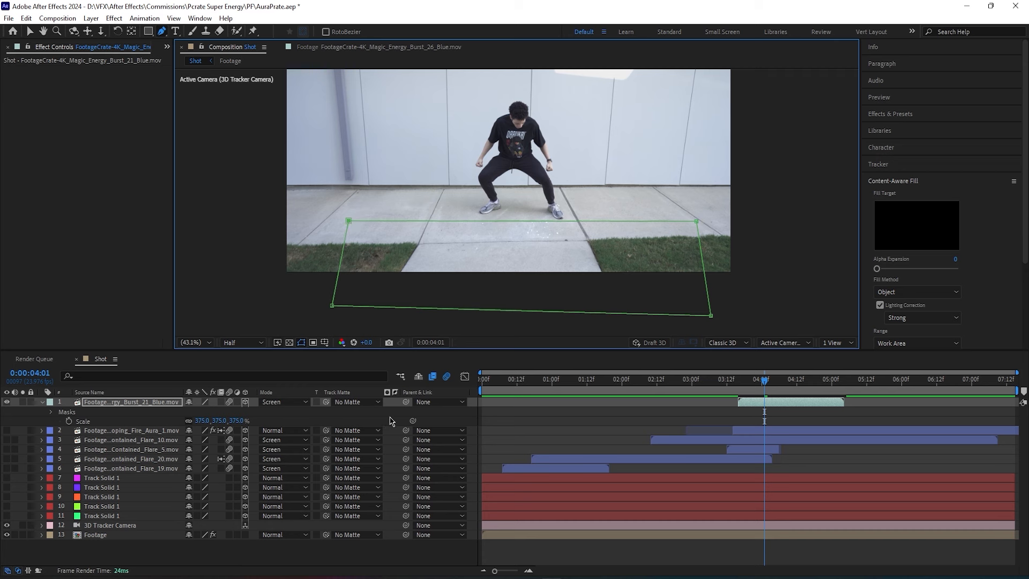
Step: Set the burst layer's mask mode to Subtract and feather the mask edge
key(m)
click(208, 411)
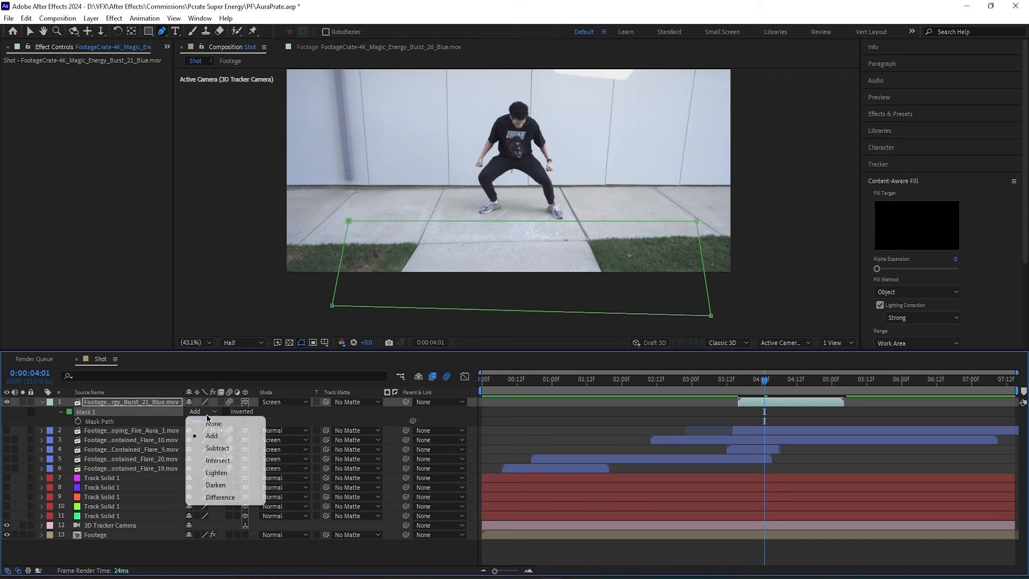
click(218, 449)
key(f)
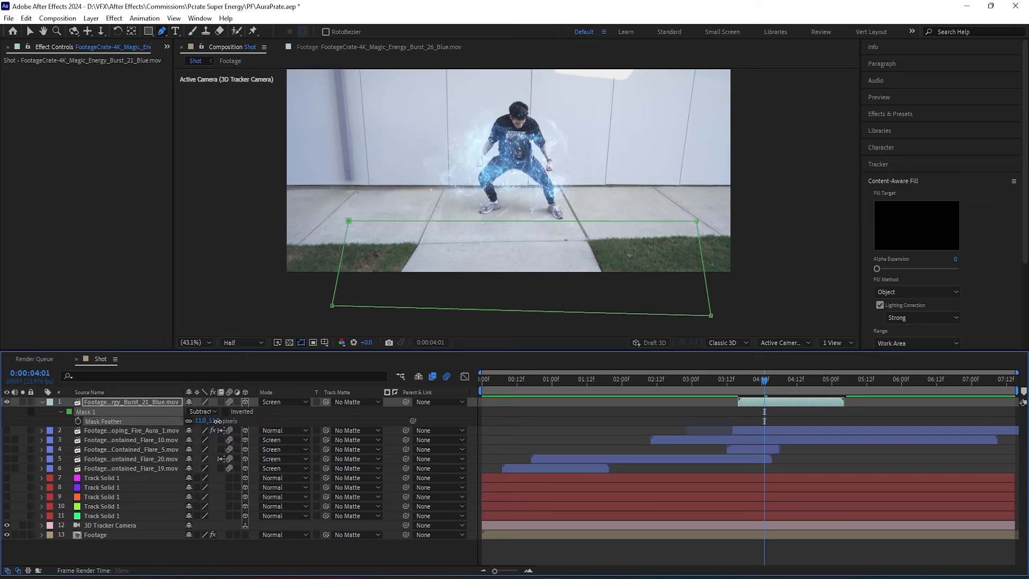
click(733, 382)
key(space)
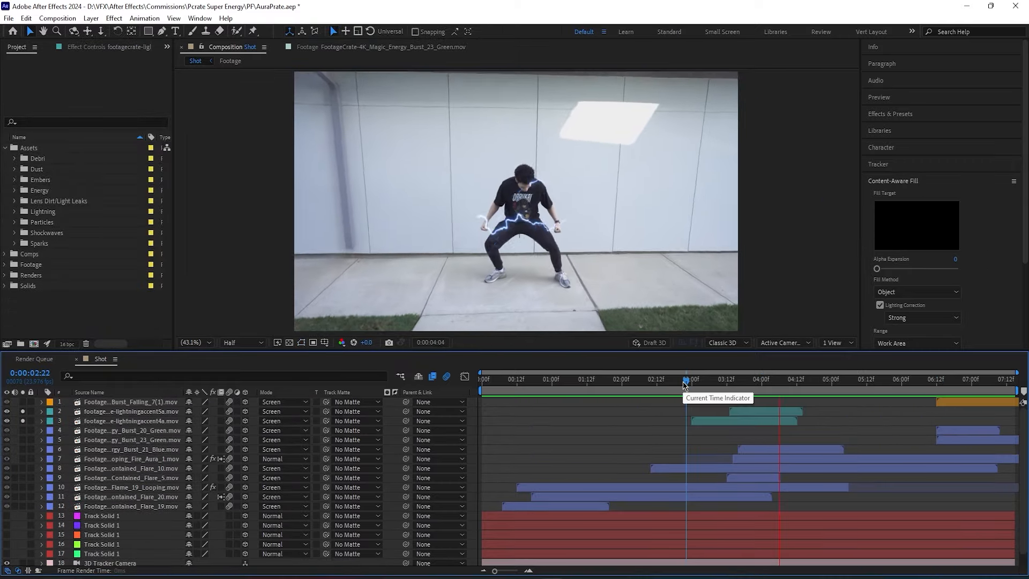
Step: Play back the two lightning accent layers and check the Time Stretch settings of the lightningaccent5a layer
drag(685, 384, 721, 383)
click(743, 422)
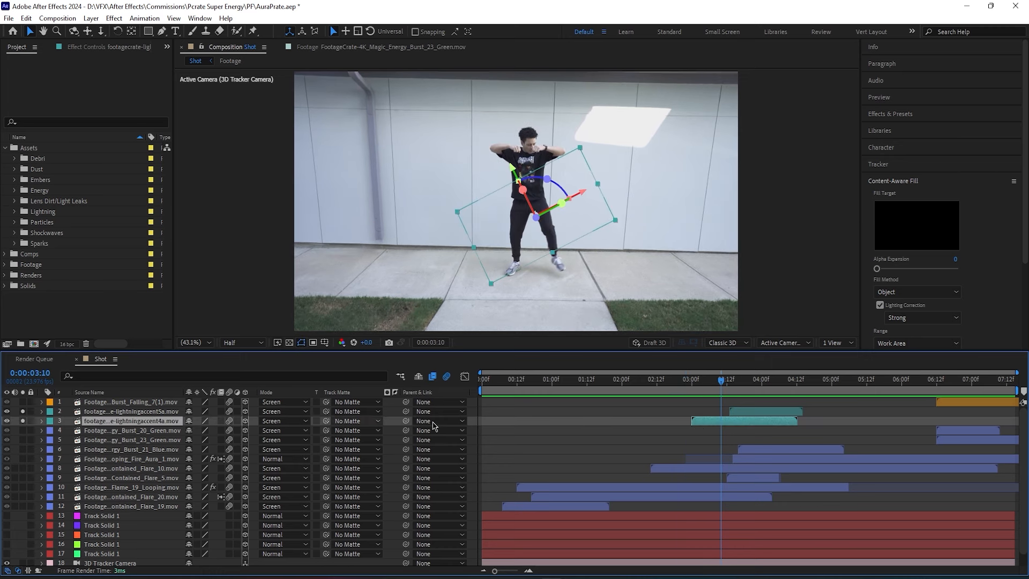
drag(706, 388, 695, 382)
key(space)
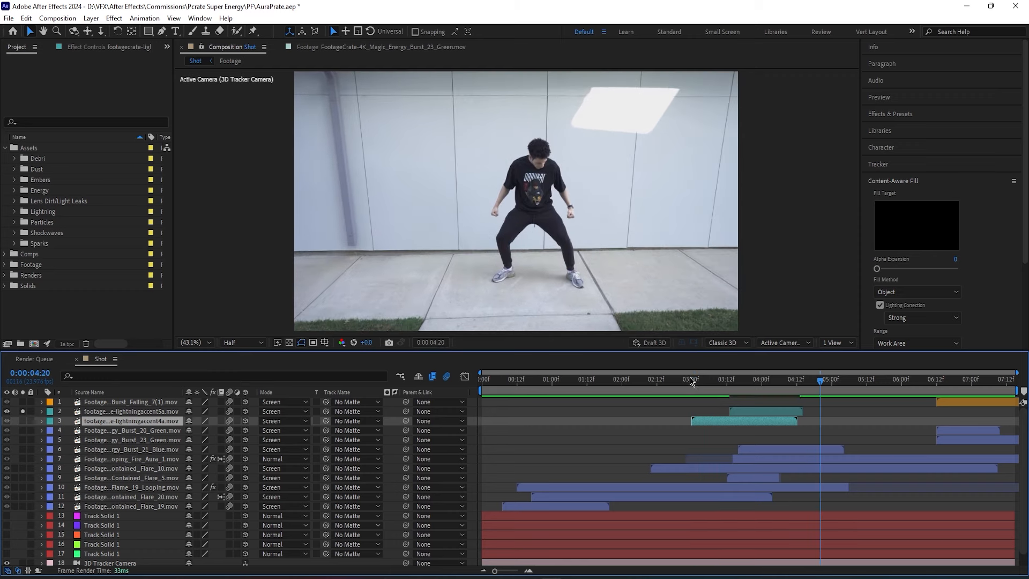
click(723, 381)
right_click(736, 410)
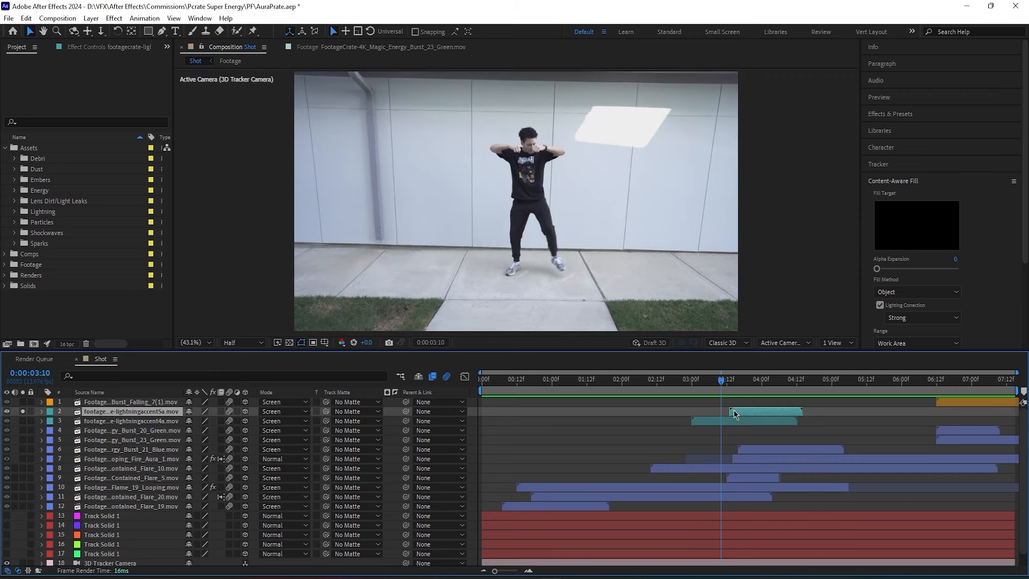
mouse_move(767, 138)
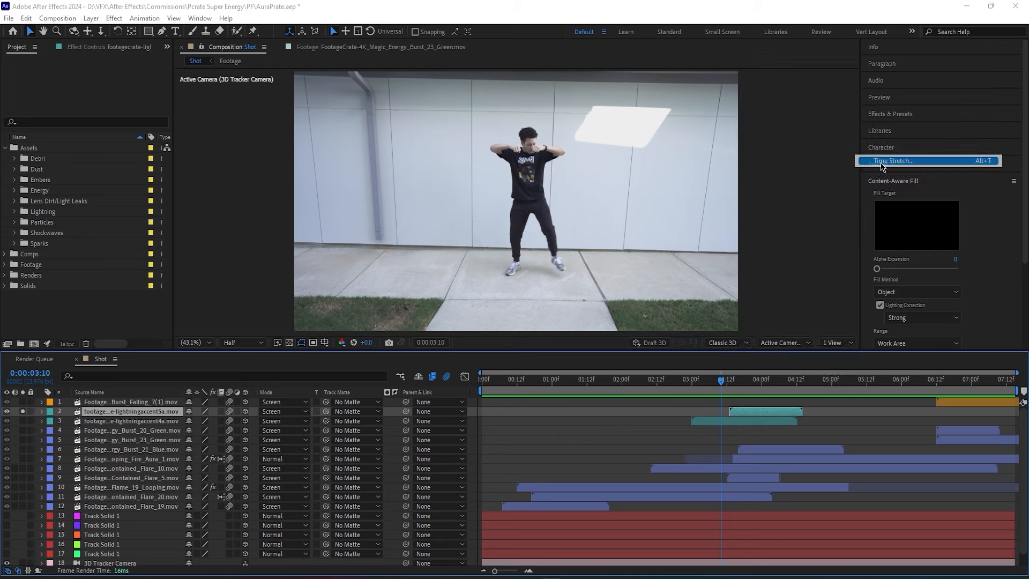
click(894, 160)
click(591, 368)
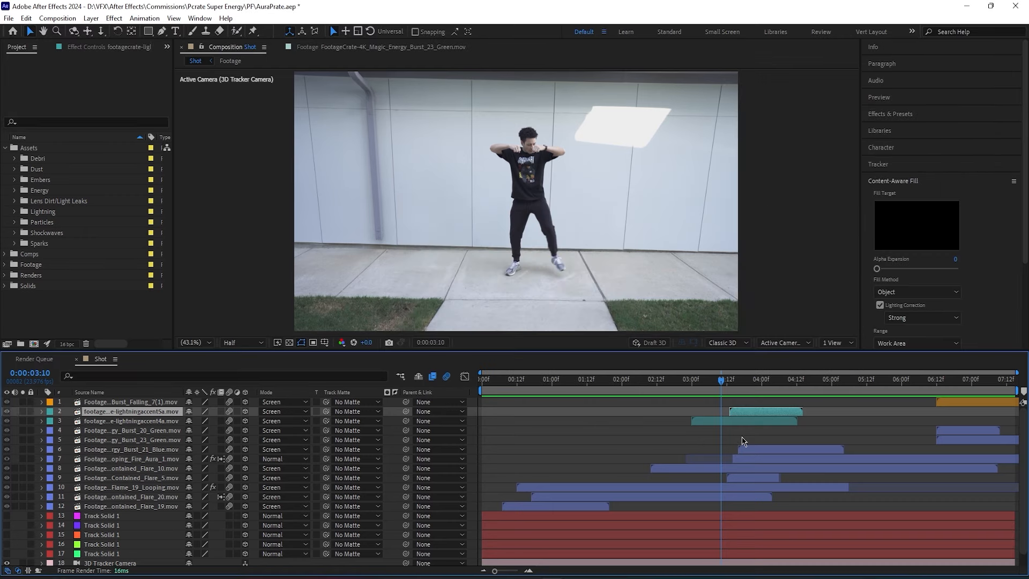
Step: Duplicate the lightningaccent5a layer, placing the copy over the man's lower legs at 0:00:04:01 with its direction turned around
drag(720, 385, 753, 414)
key(space)
key(ctrl+d)
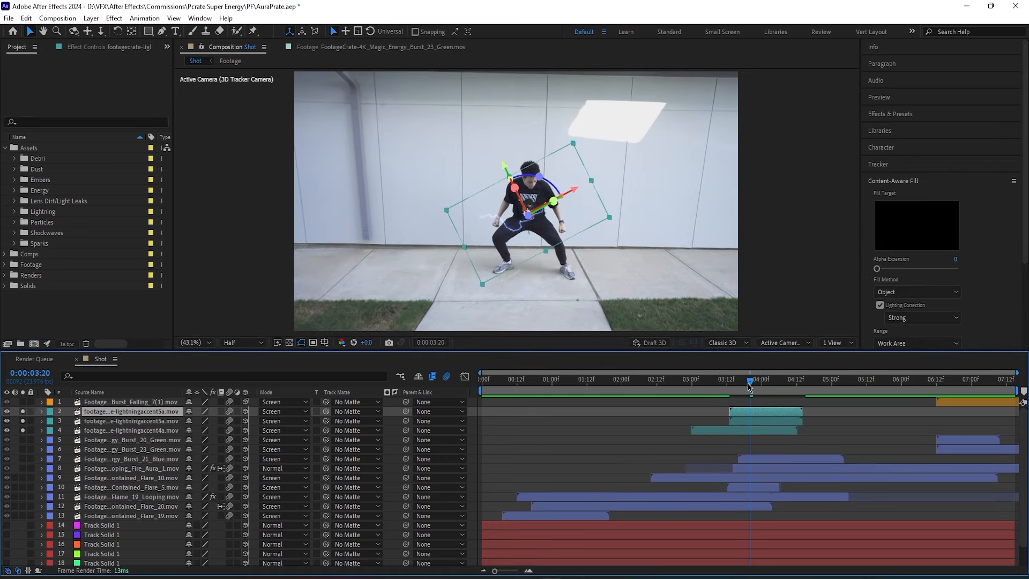
drag(749, 386, 765, 383)
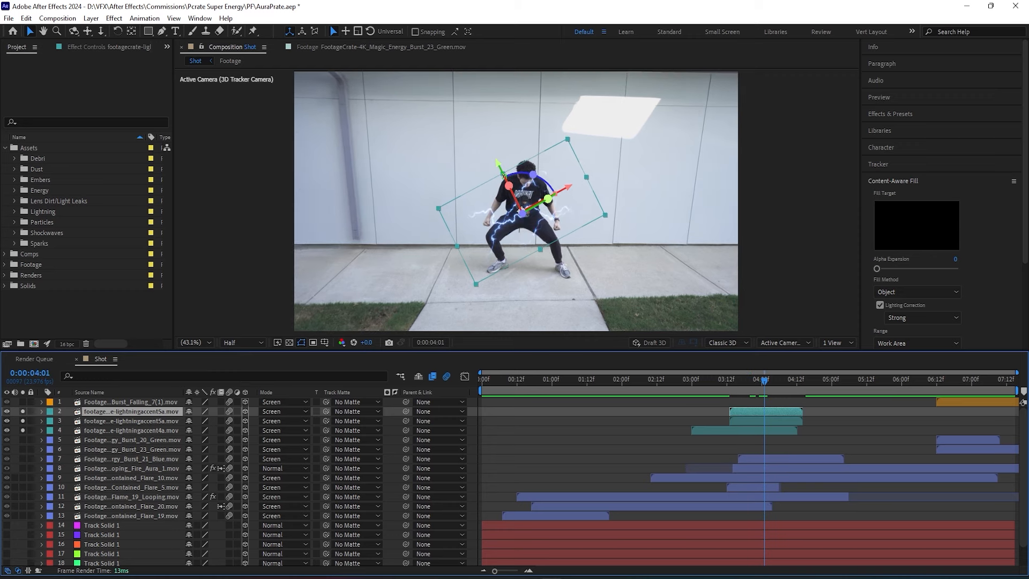
drag(500, 165, 519, 203)
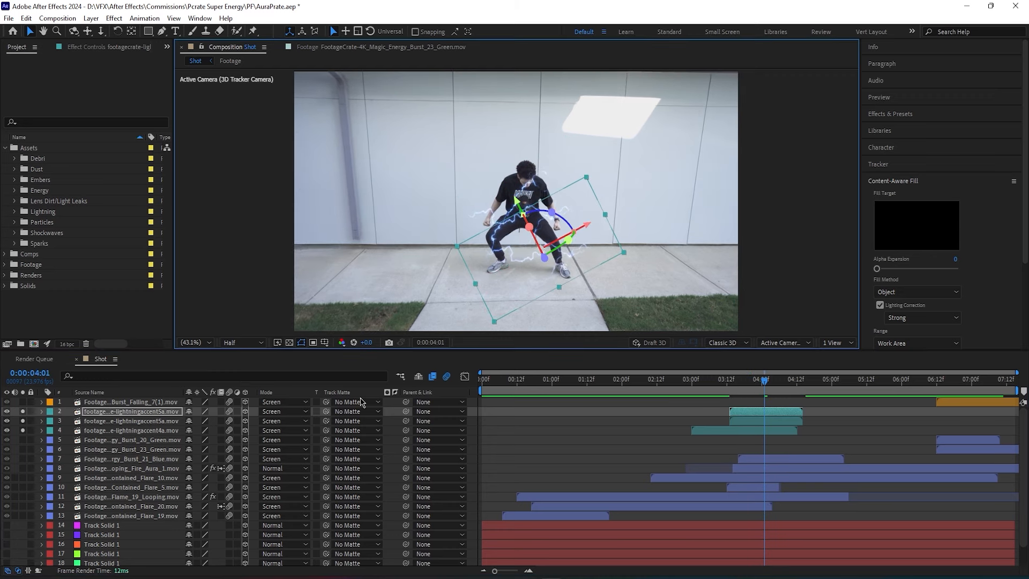
key(r)
drag(202, 450, 297, 455)
Step: Scale the duplicated lightning layer to 127% and shift it to start at about 0:00:03:16
key(s)
drag(228, 421, 192, 420)
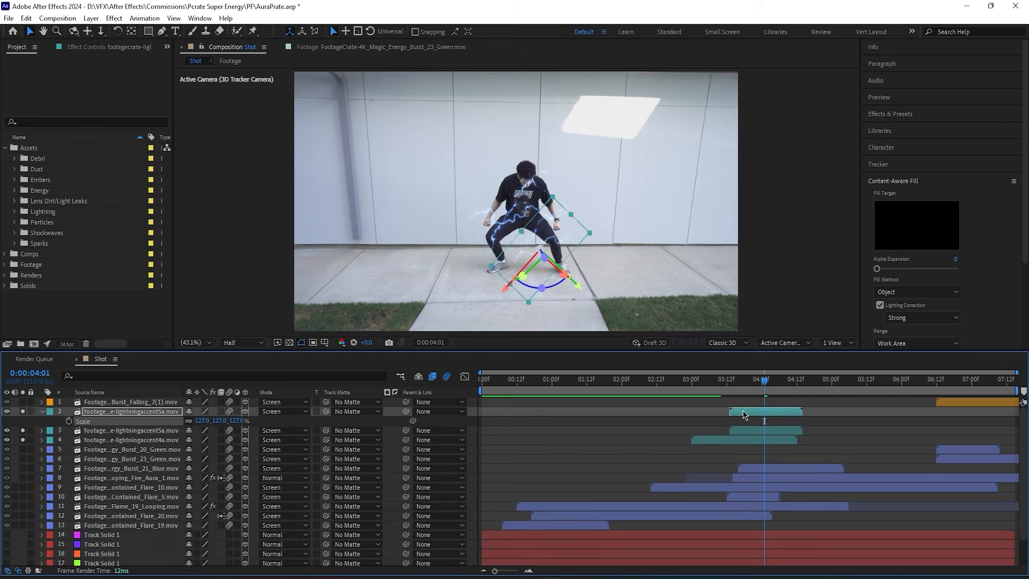
drag(746, 417, 755, 416)
click(709, 380)
key(space)
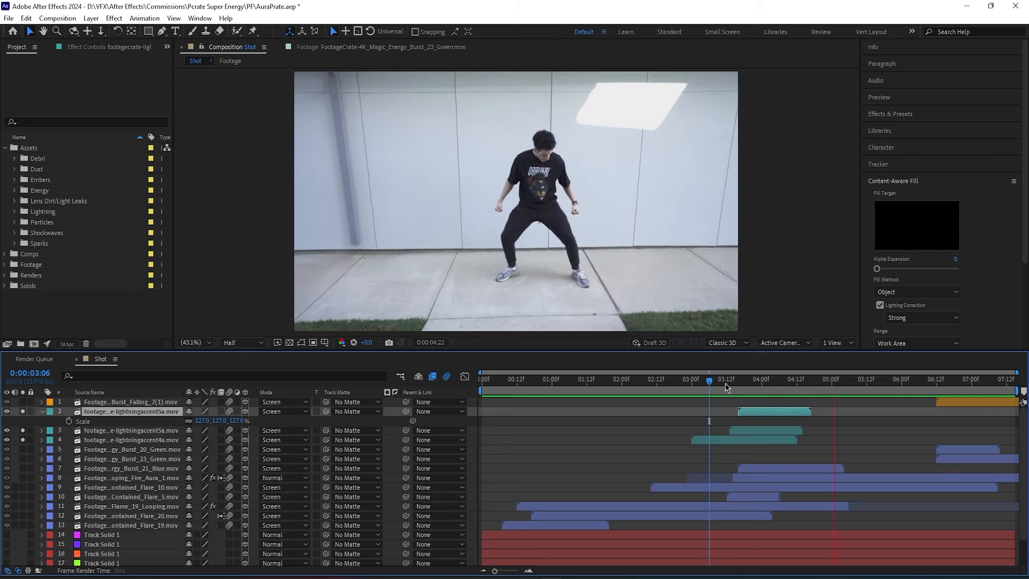
Step: Duplicate the scaled lightning layer again and shift the new copy to start at about 0:00:04:10
click(765, 413)
key(ctrl+d)
drag(765, 416, 817, 416)
drag(787, 381, 820, 385)
Step: Position the new lightning copy over the man's head and chest and set its Z Rotation to 10°
drag(588, 292, 548, 255)
drag(477, 259, 502, 231)
key(r)
drag(209, 449, 143, 449)
drag(588, 199, 574, 198)
drag(531, 136, 532, 130)
click(785, 381)
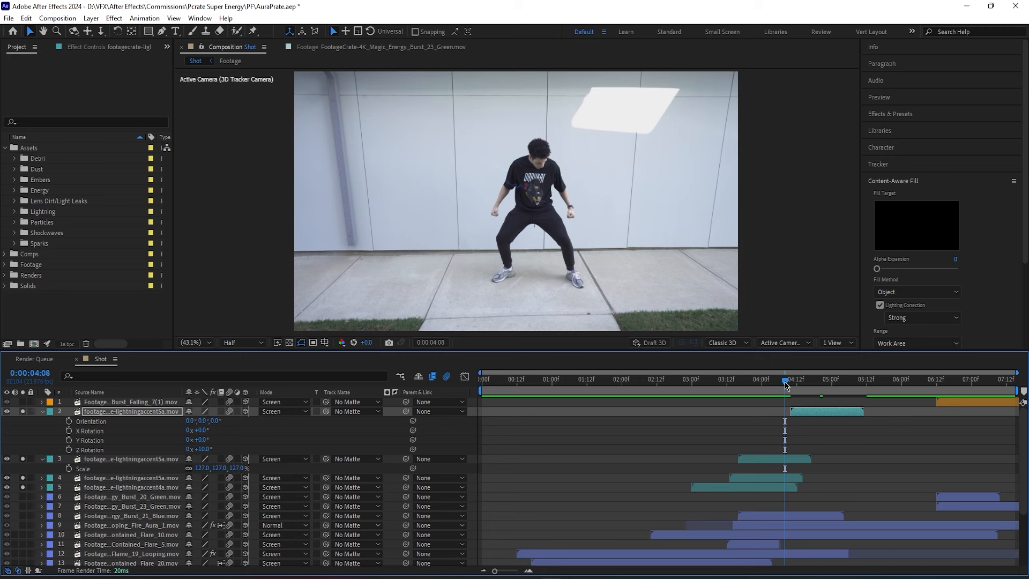
key(space)
Step: Split the latest lightning copy at 0:00:04:15 and move the second piece down to the man's hips and thighs
drag(785, 383, 806, 389)
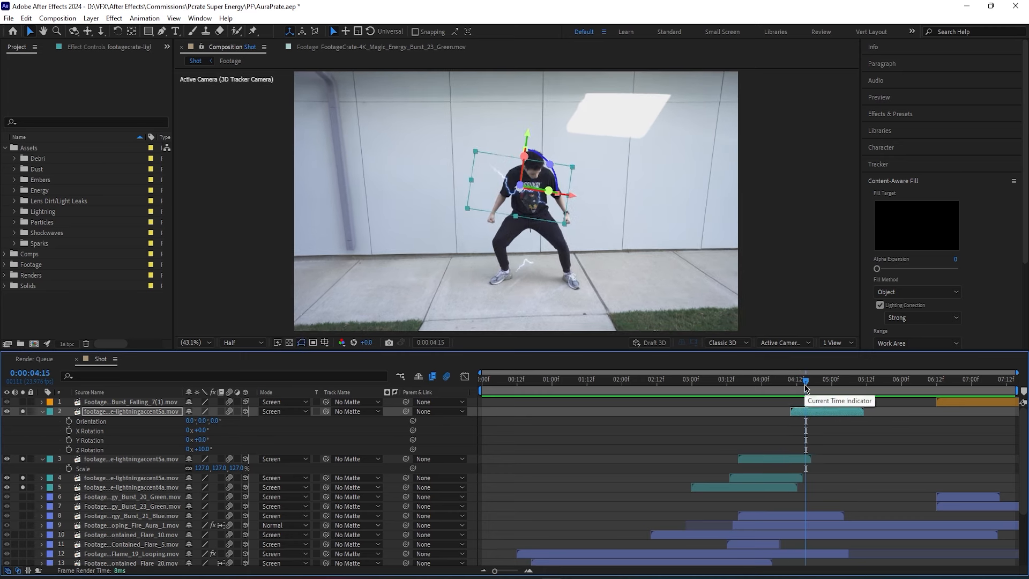
key(ctrl+shift+d)
drag(805, 382, 796, 377)
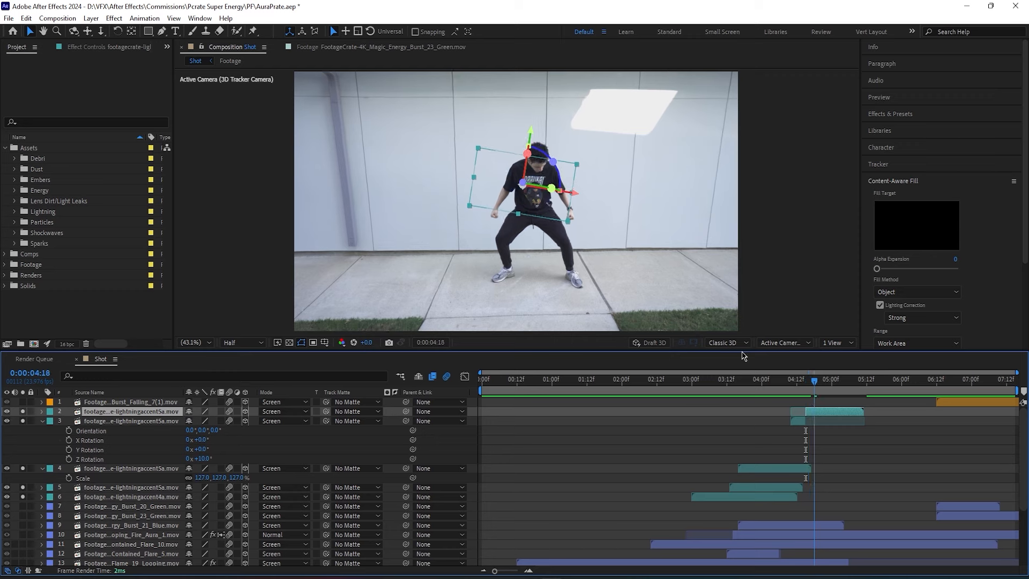
drag(529, 143, 525, 181)
drag(565, 231, 590, 245)
Step: Split the lightning piece again at 0:00:04:22 and move the new piece up over the man's torso
click(829, 381)
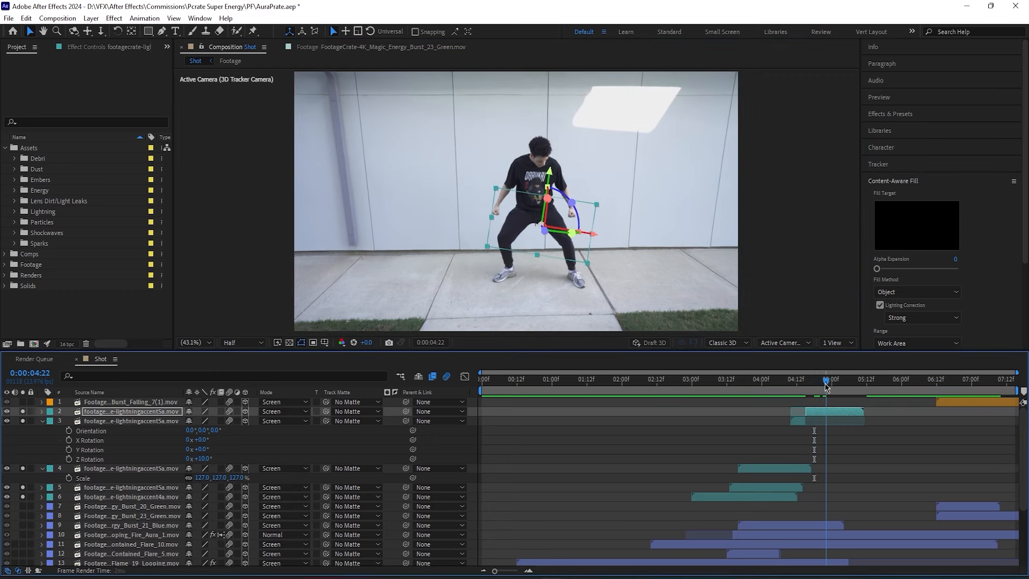
drag(828, 383, 826, 383)
key(ctrl+d)
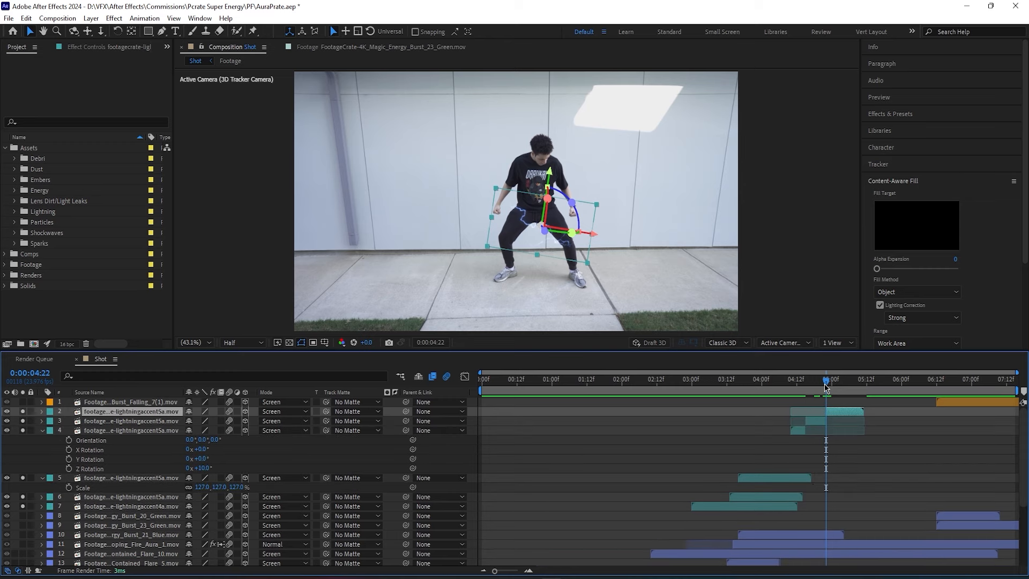
drag(551, 181, 559, 128)
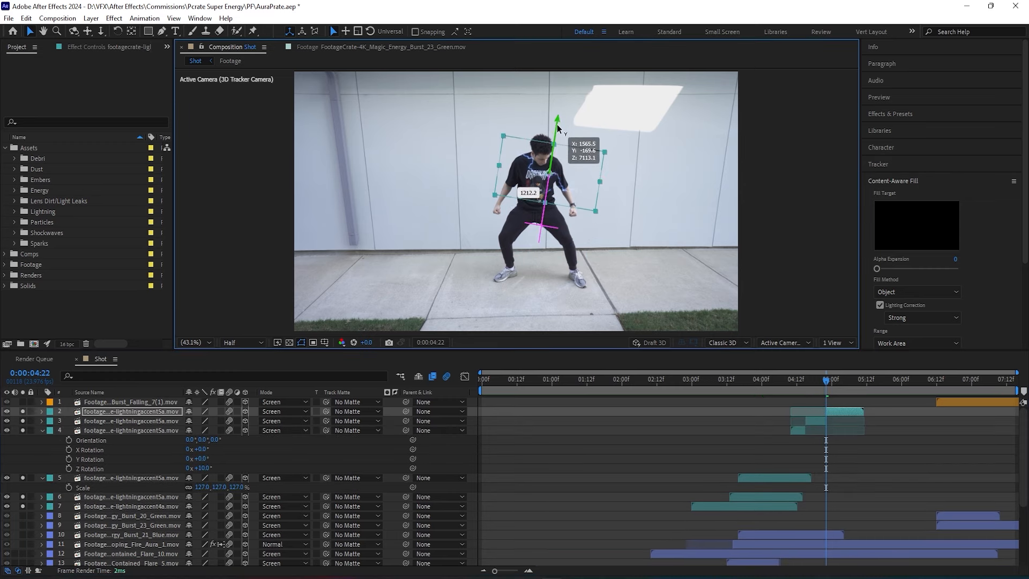
Step: Rotate the torso lightning piece about a quarter turn and scale it to 116.1%
key(r)
drag(204, 450, 217, 425)
key(s)
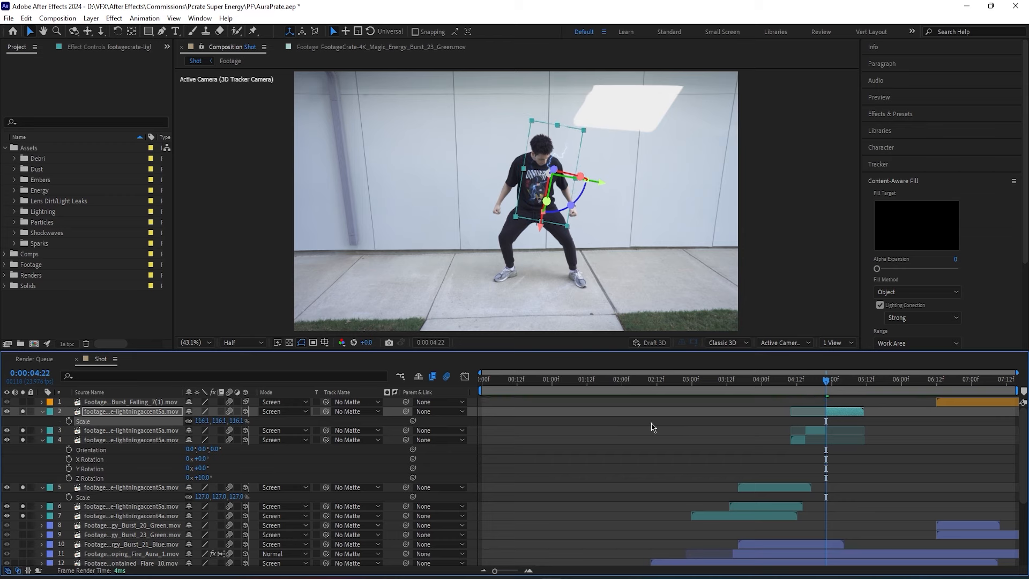
Step: Split the torso lightning piece at 0:00:05:03 and move the new piece down toward the man's legs
drag(826, 382, 844, 389)
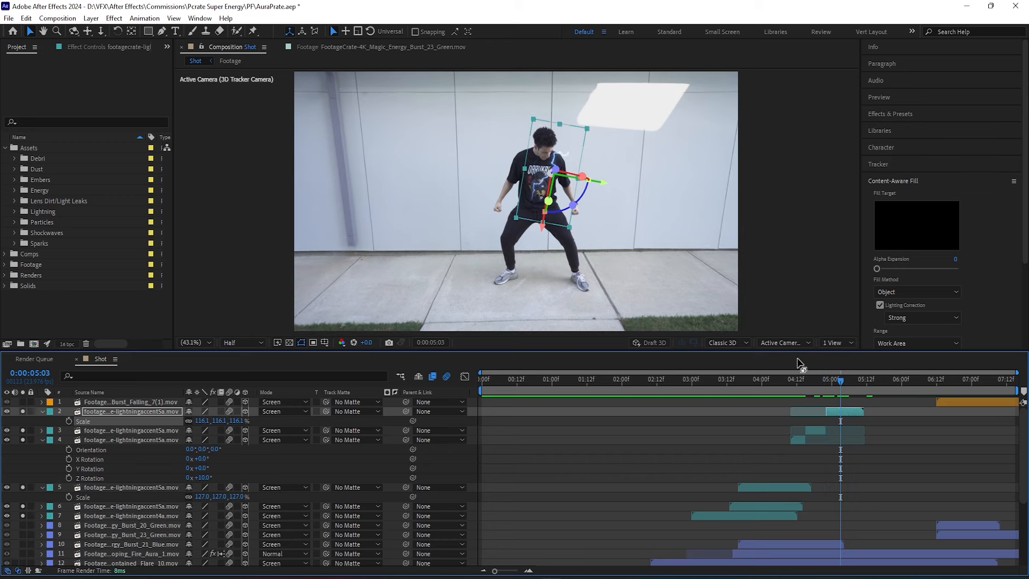
key(ctrl+d)
drag(540, 231, 520, 297)
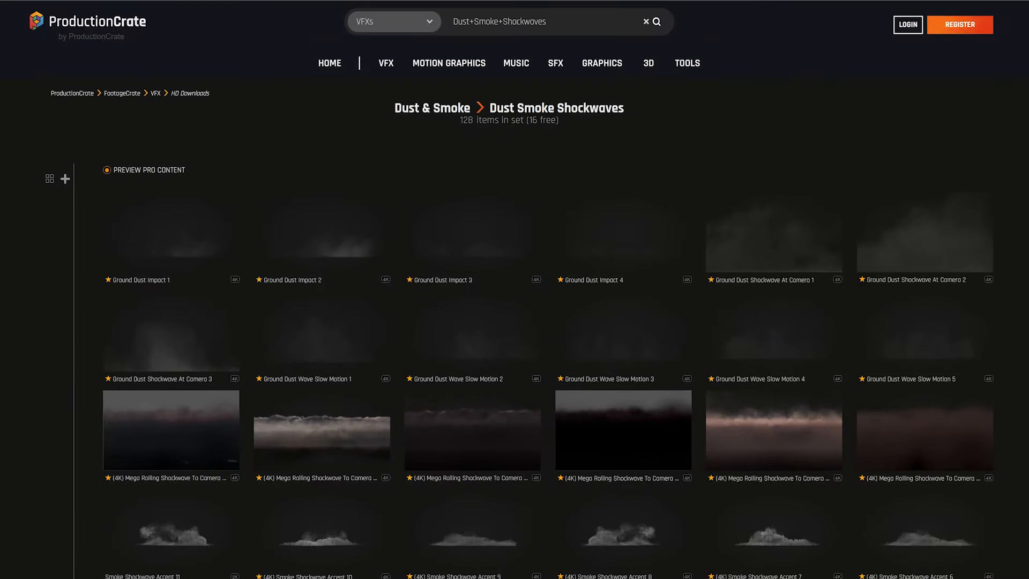
Step: Preview Ground Dust Impact 1 and the following clip in ProductionCrate's Dust Smoke Shockwaves collection, and browse further clips
click(180, 220)
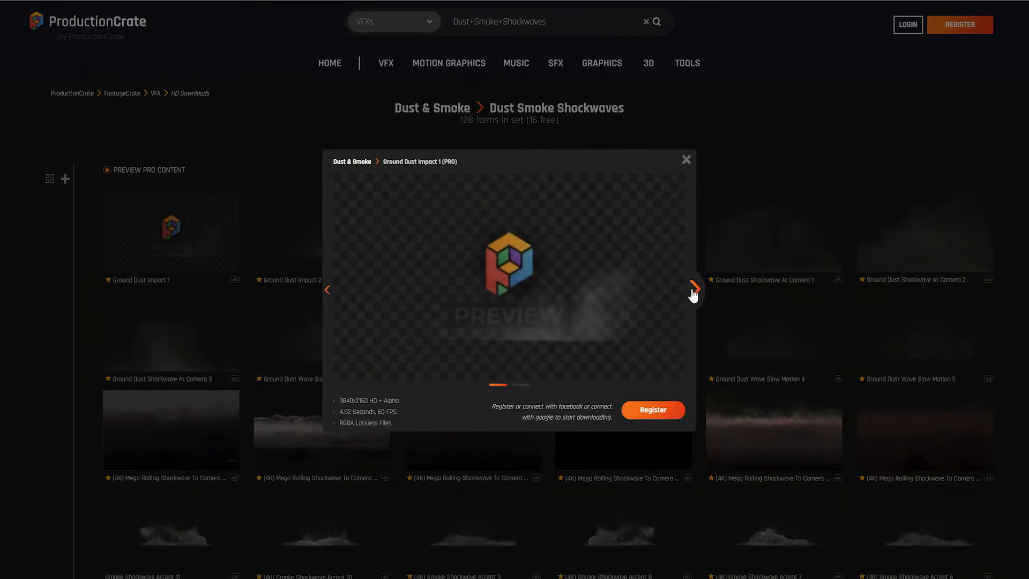
click(694, 290)
scroll(693, 295, down, 4)
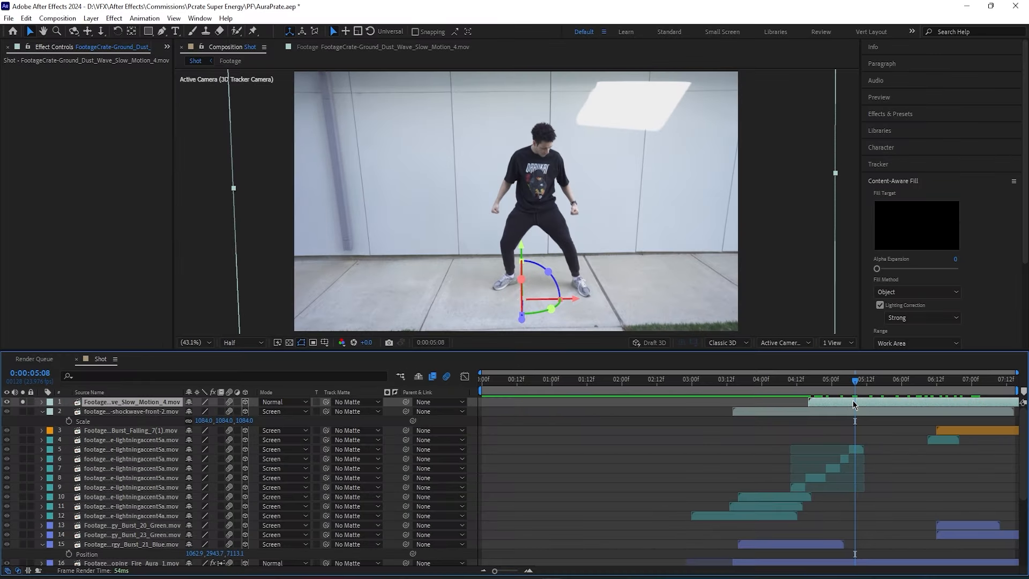
Step: Add a Curves effect to the Ground_Dust_Wave_Slow_Motion_4 layer and steeply raise its Alpha curve to strengthen the dust
key(ctrl+space)
text(cur)
key(Return)
click(106, 80)
click(116, 142)
drag(107, 168, 60, 138)
key(space)
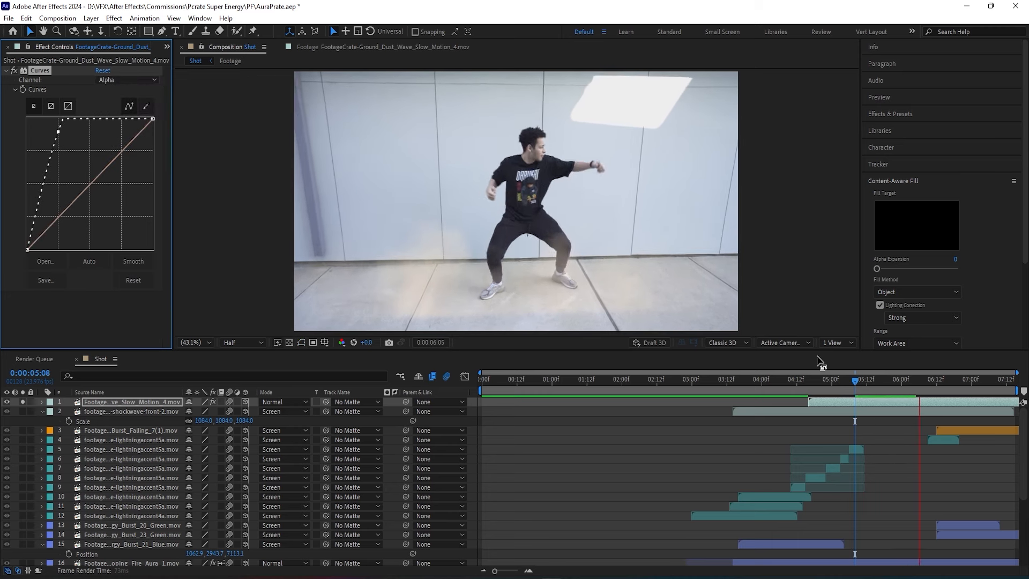
key(space)
Step: Add a Tint effect to the Ground_Dust_Wave_Slow_Motion_4 layer with Amount to Tint at about 51%
key(ctrl+space)
text(tint)
key(Return)
drag(2, 320, 7, 319)
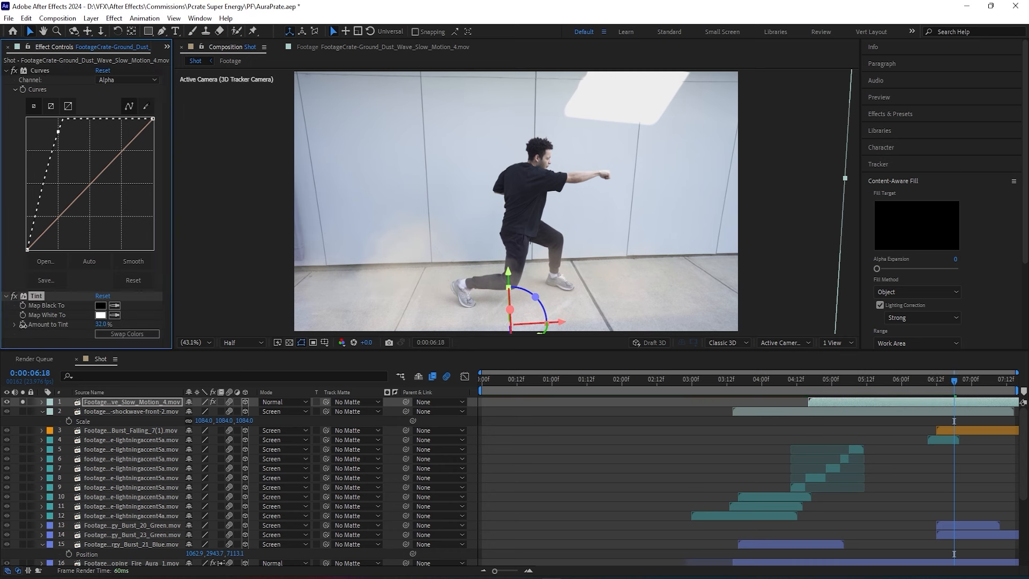
drag(26, 327, 110, 330)
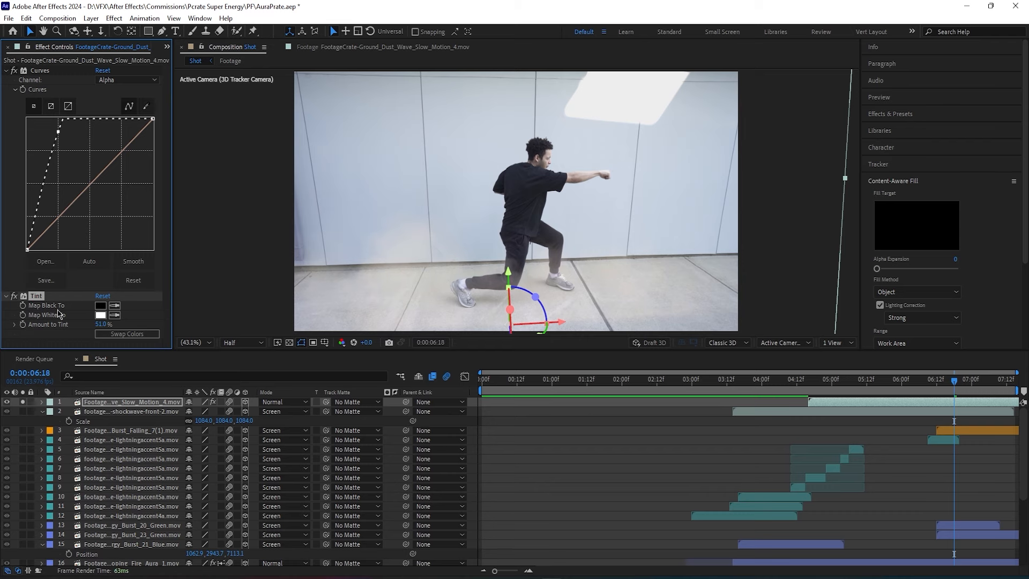
drag(108, 327, 111, 329)
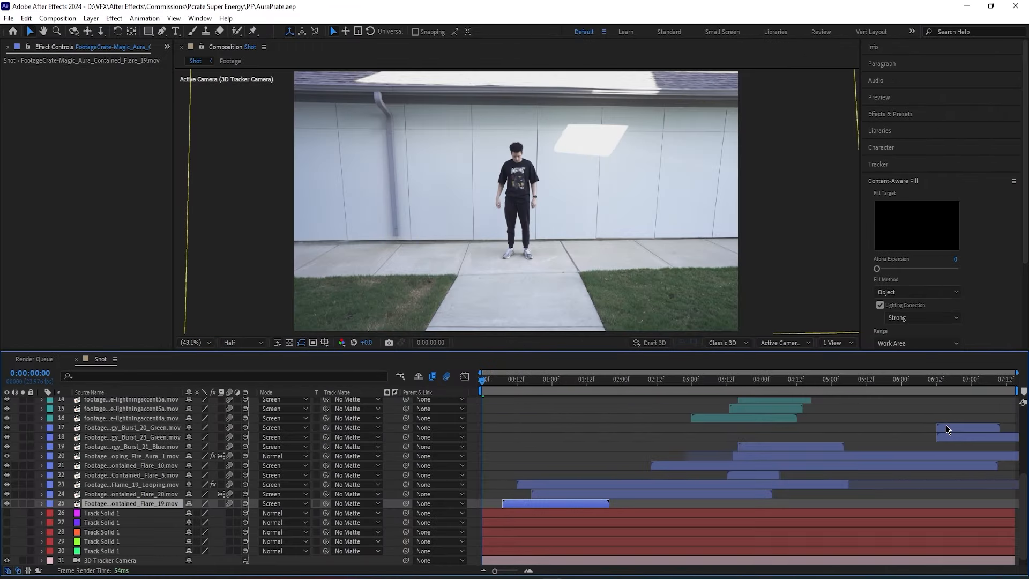
shift+click(947, 429)
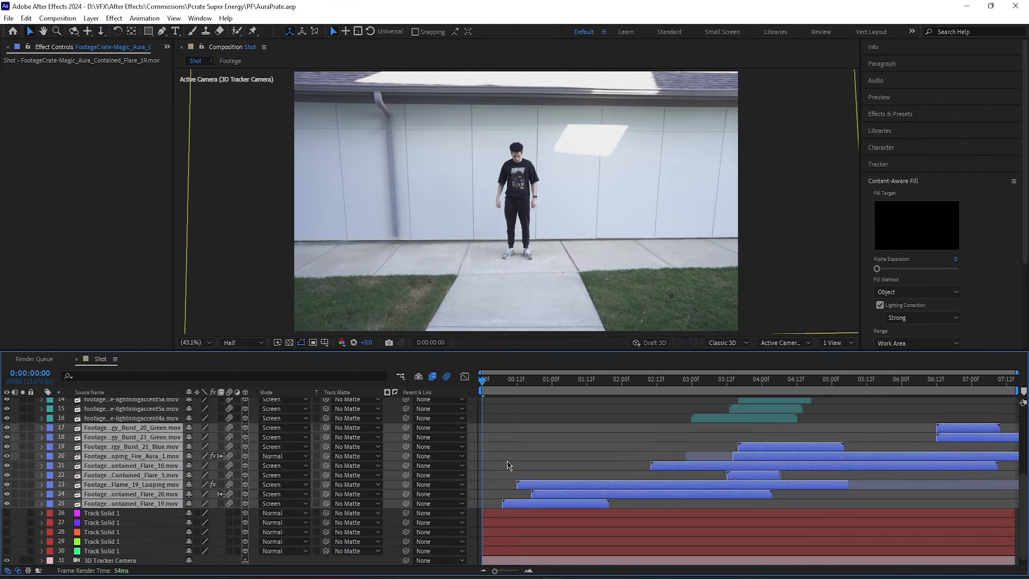
scroll(508, 464, down, 1)
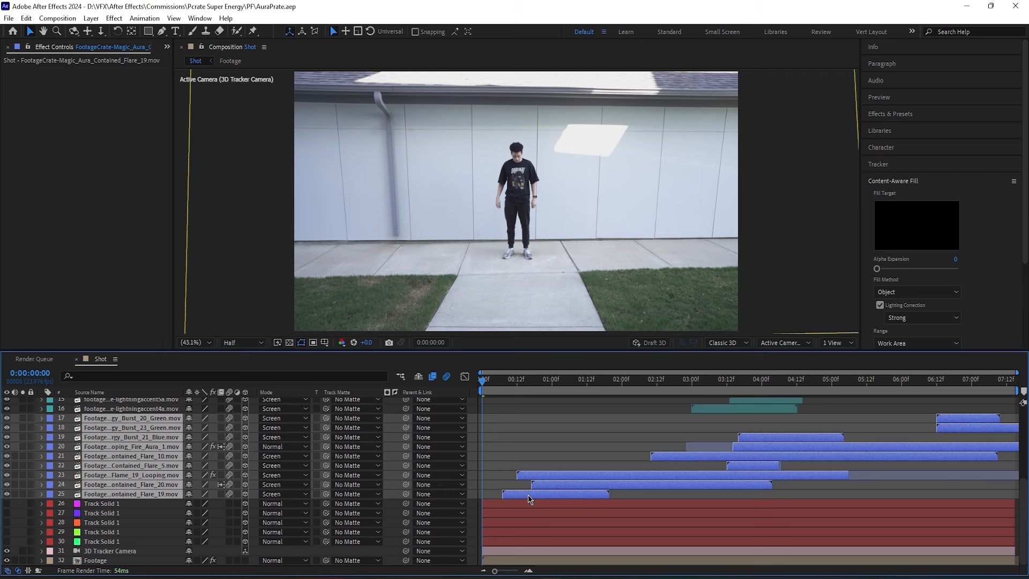
click(503, 553)
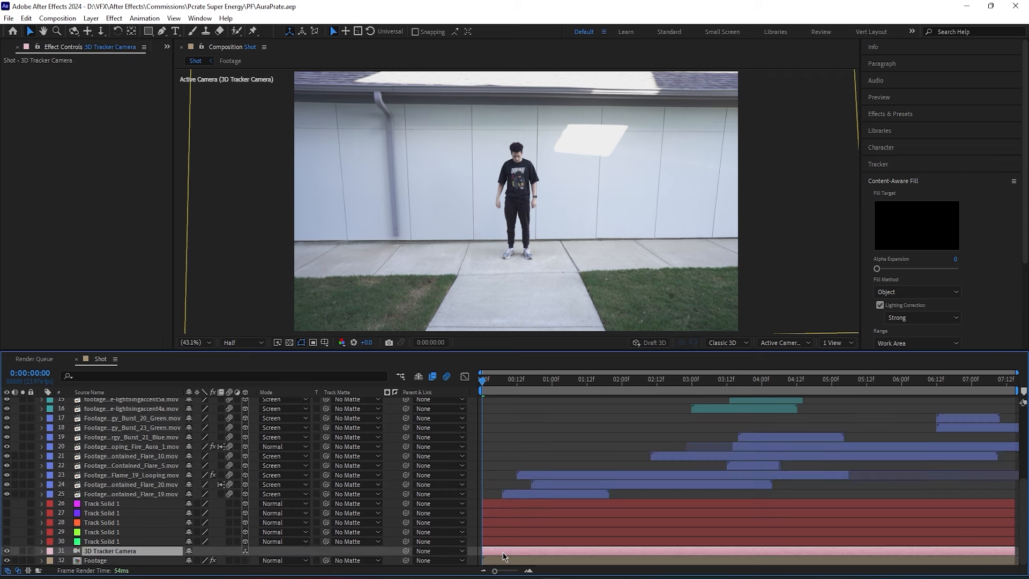
click(552, 494)
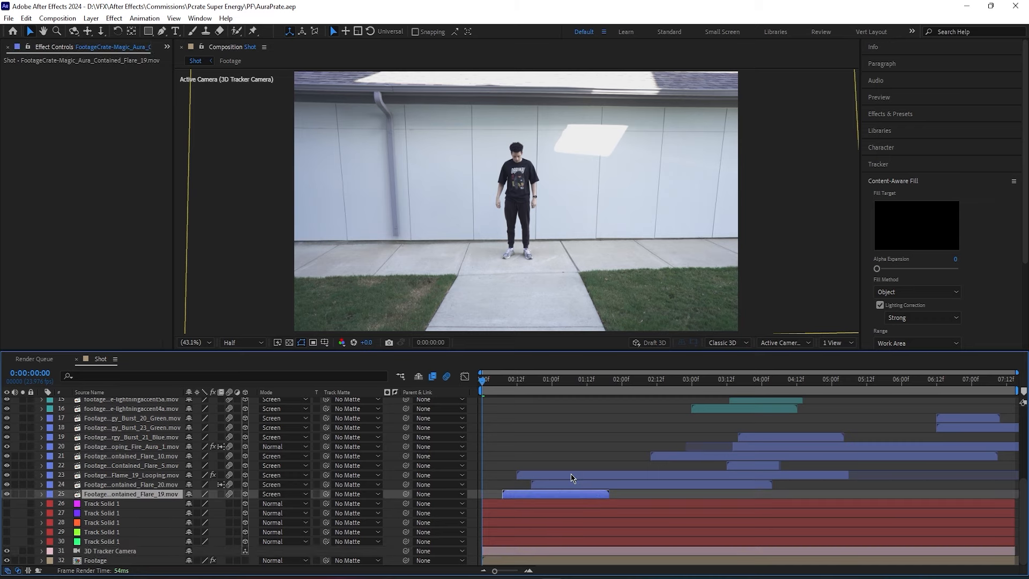
Step: Duplicate the 3D Tracker Camera layer and place the copy directly below the Magic_Aura_Contained_Flare_19 layer
click(512, 552)
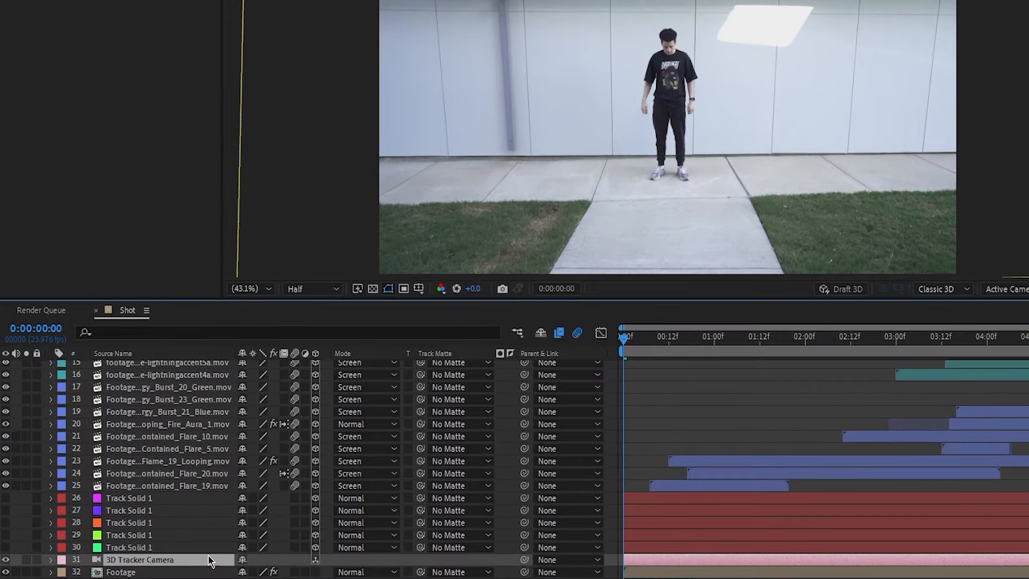
key(ctrl+d)
scroll(177, 554, down, 1)
drag(178, 549, 188, 476)
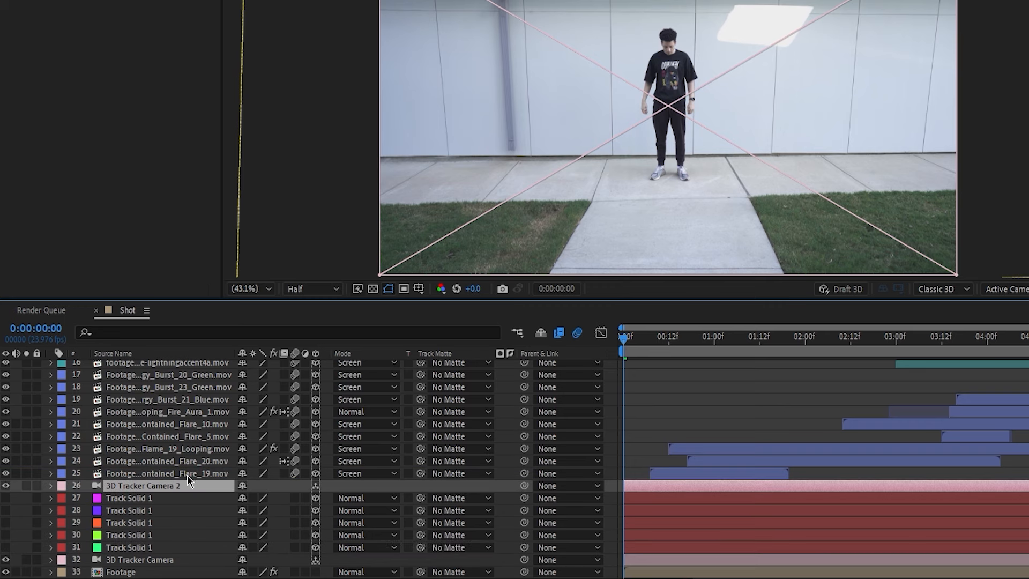
Step: Pre-compose the blue energy, flare and fire layers together with 3D Tracker Camera 2 as "Energy comp"
scroll(172, 480, up, 3)
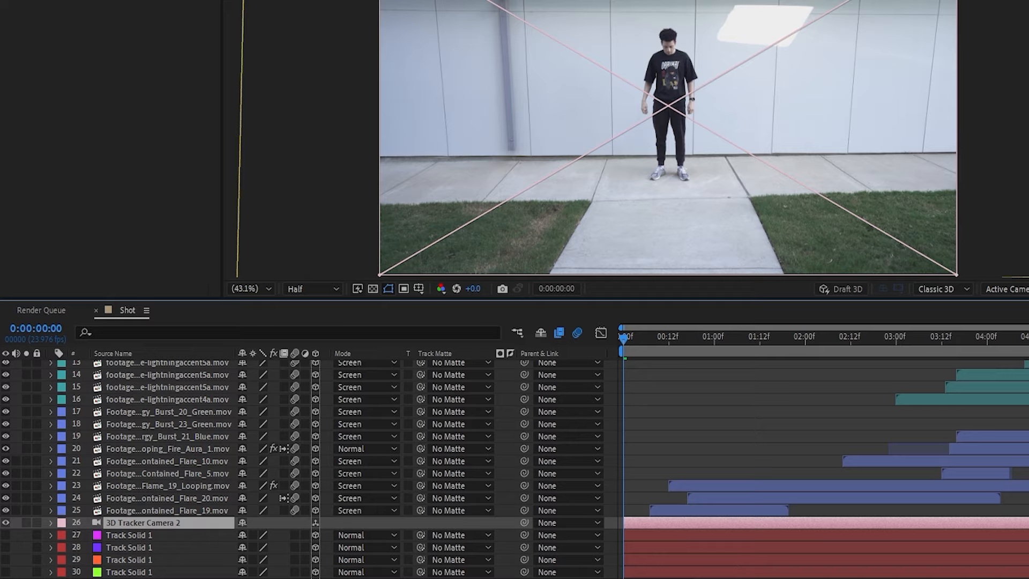
shift+click(172, 412)
right_click(754, 494)
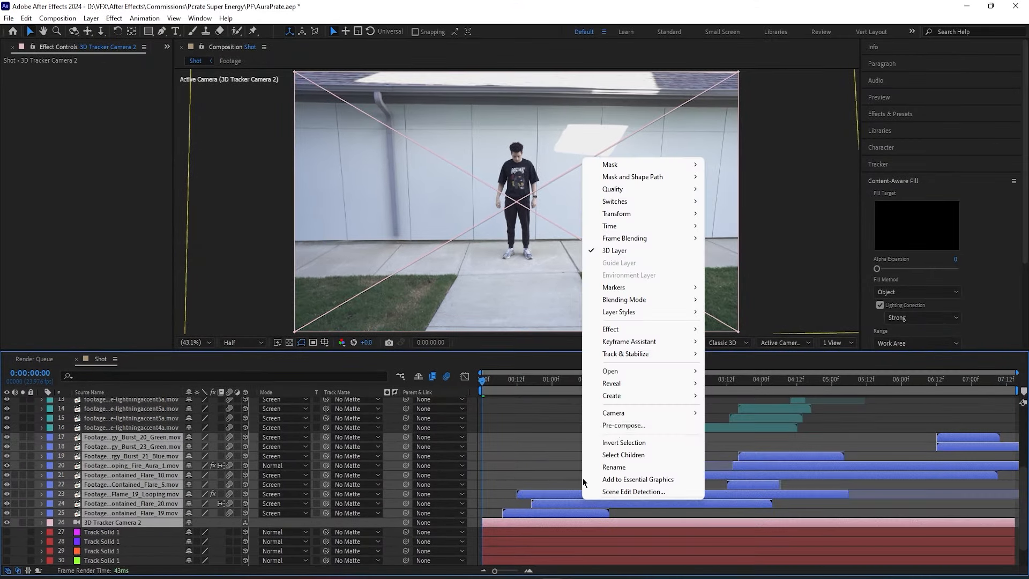
click(619, 426)
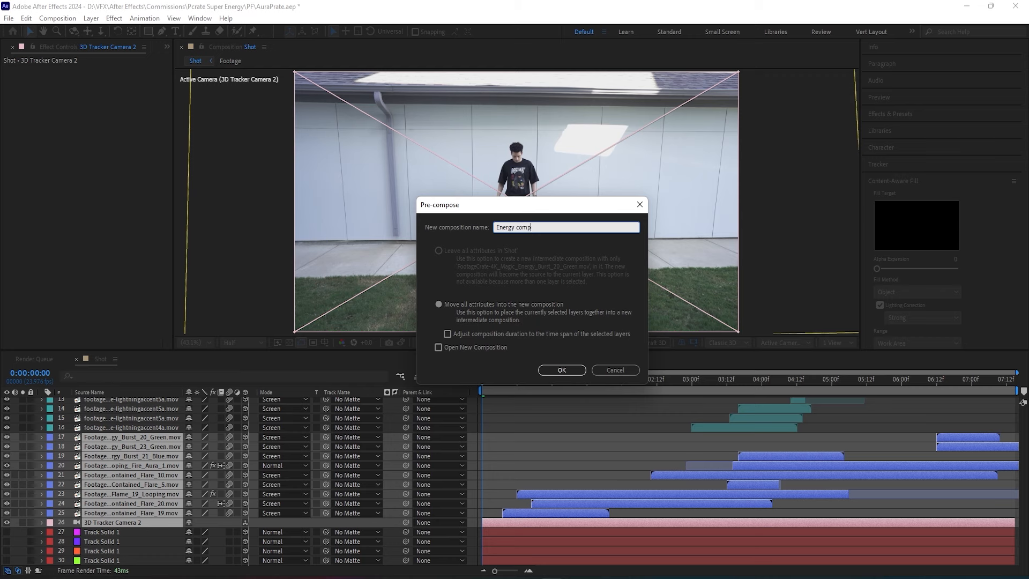
text(Energy comp)
key(Return)
Step: Set the Energy comp layer's blending mode to Screen and preview the shot from about 0:00:02:00
click(273, 493)
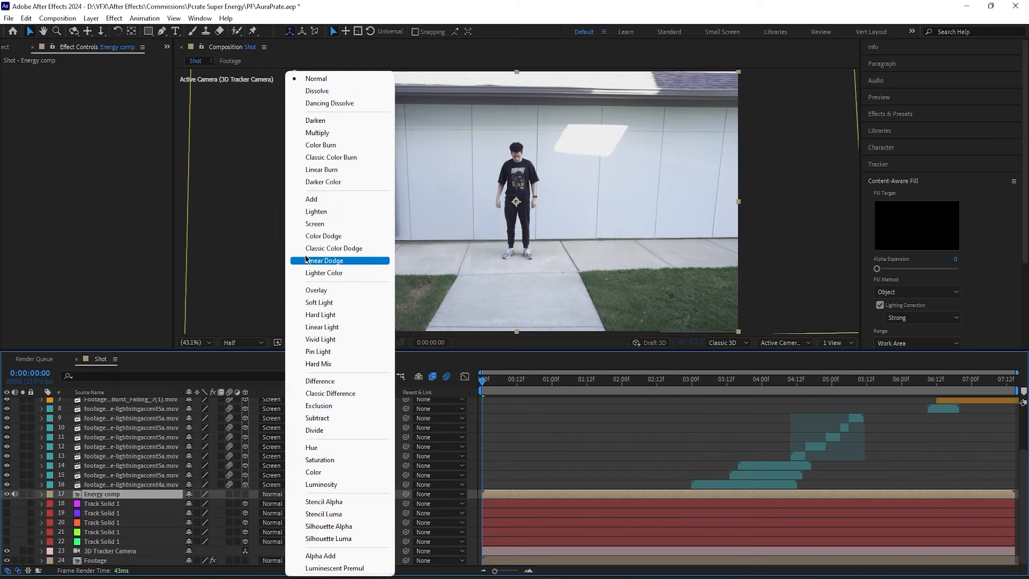
click(314, 224)
click(622, 381)
key(space)
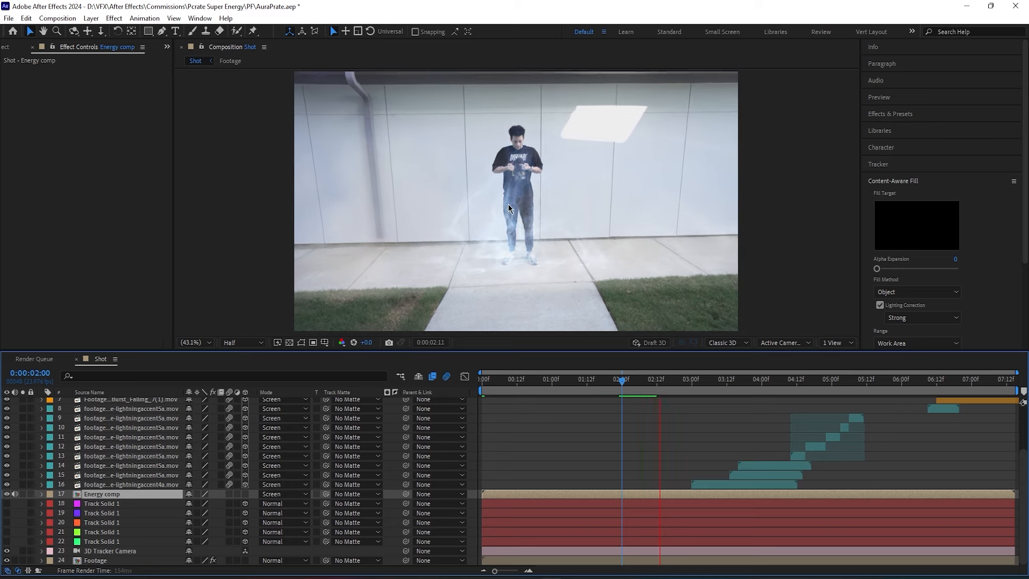
click(624, 380)
click(23, 494)
key(space)
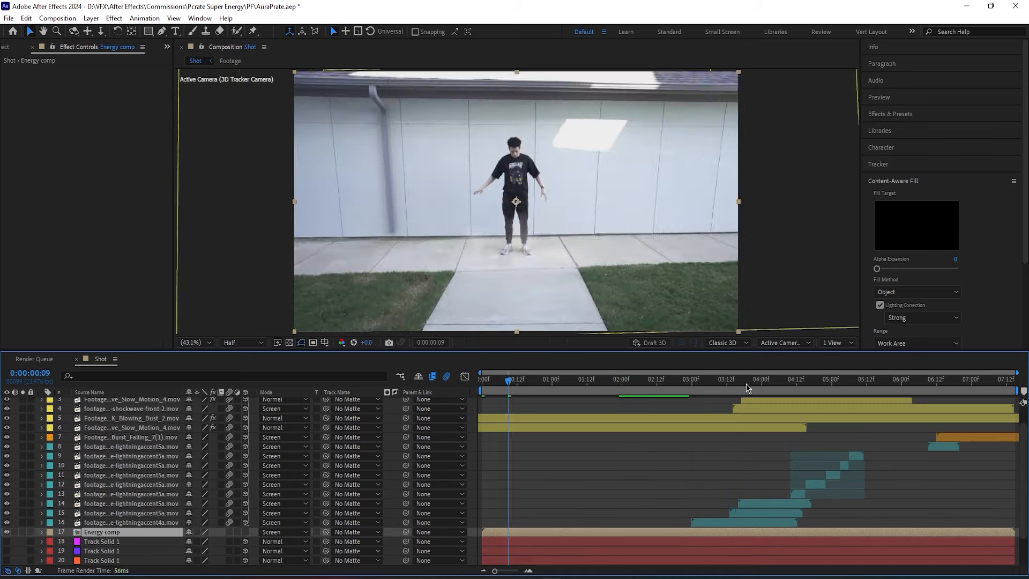
Step: Review the shot with the Lightning, Embers and Energy pre-comps around 0:00:03:13 and 0:00:01:12
click(749, 382)
scroll(730, 477, down, 4)
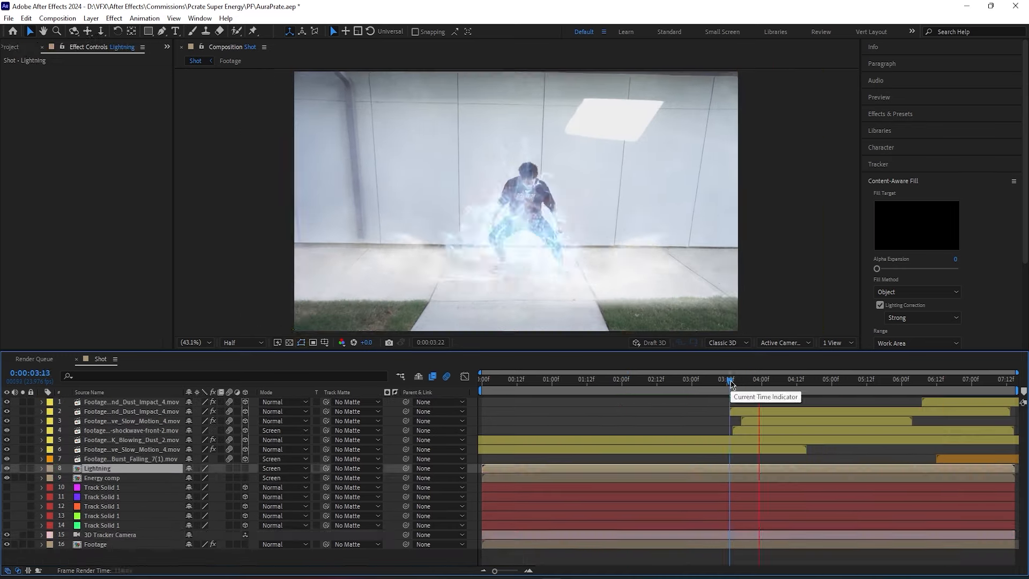
drag(734, 382, 584, 382)
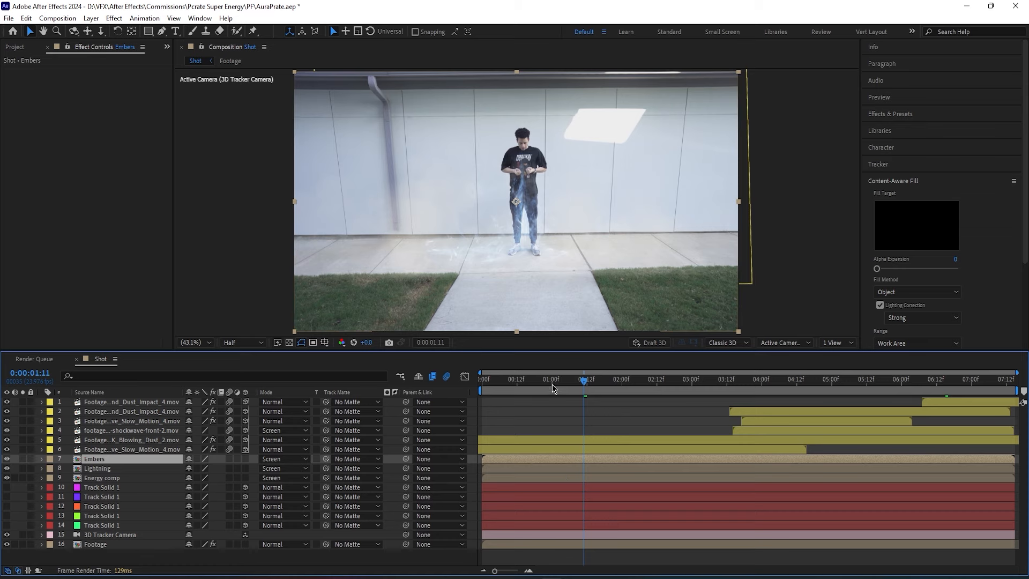
click(594, 382)
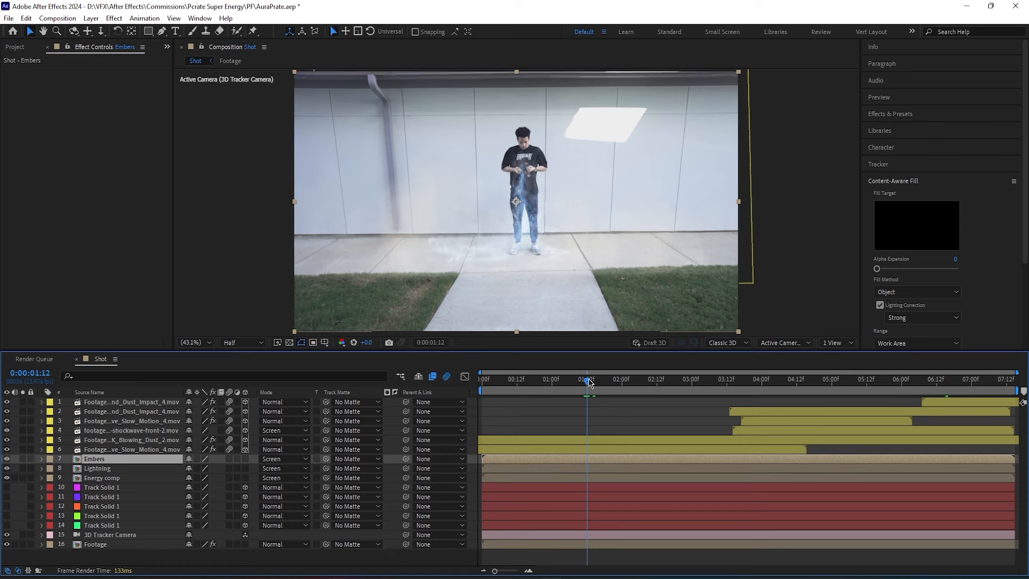
Step: Mark all five Track Solid 1 layers as shy and hide the shy layers in the timeline
click(591, 523)
shift+click(755, 477)
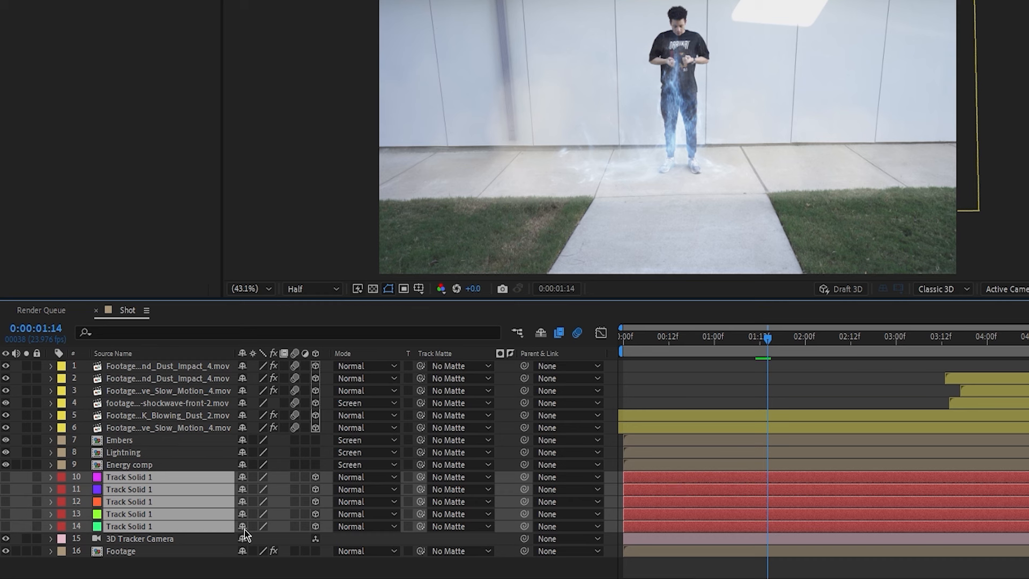
drag(245, 528, 240, 494)
click(538, 333)
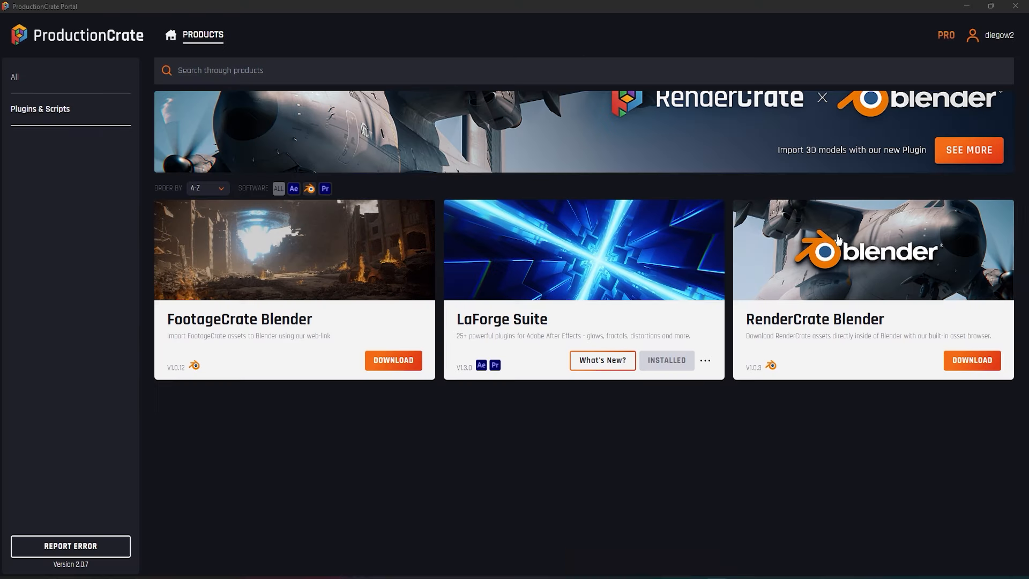
Step: Check the LaForge Suite's install options in the ProductionCrate Portal
click(495, 7)
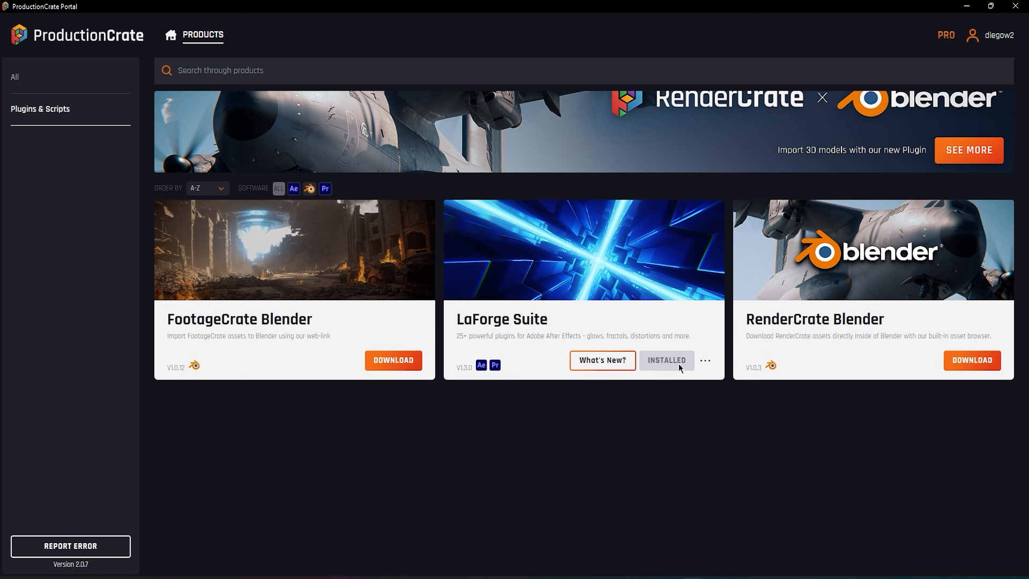
click(703, 363)
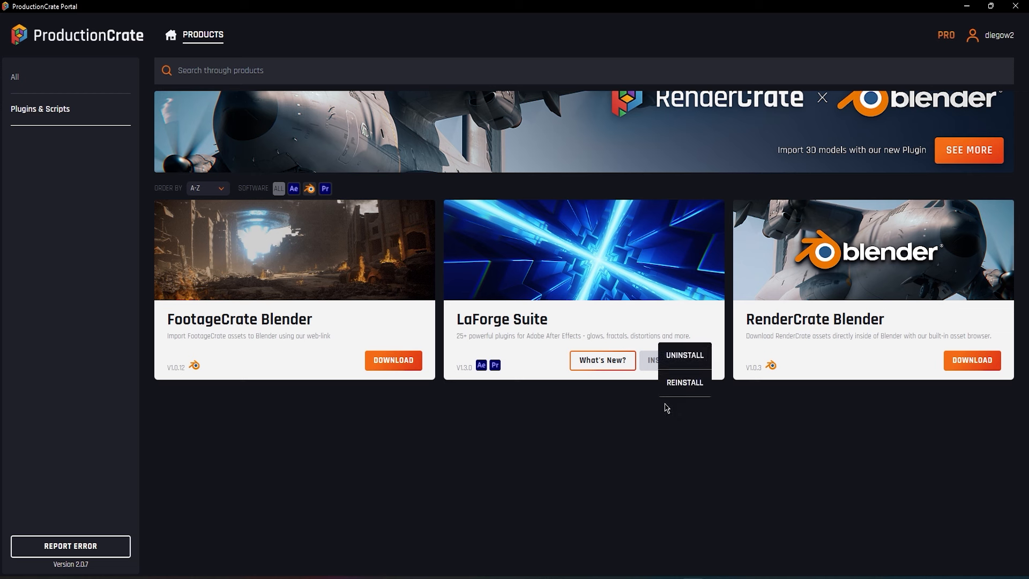
click(601, 439)
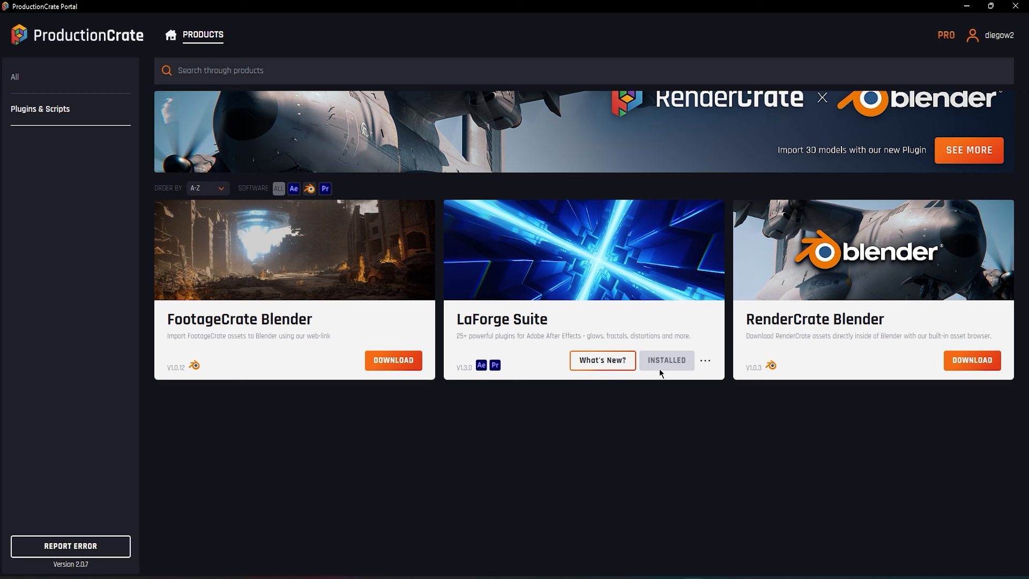
Step: Switch to After Effects and look through the ProductionCrate effect categories available for the white solid
key(alt+Tab)
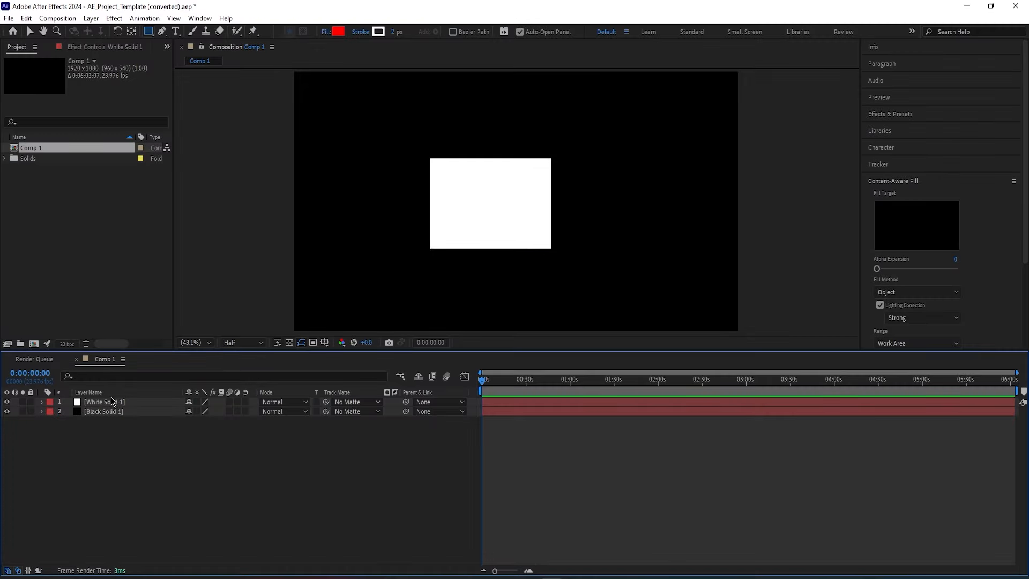
click(117, 401)
click(115, 18)
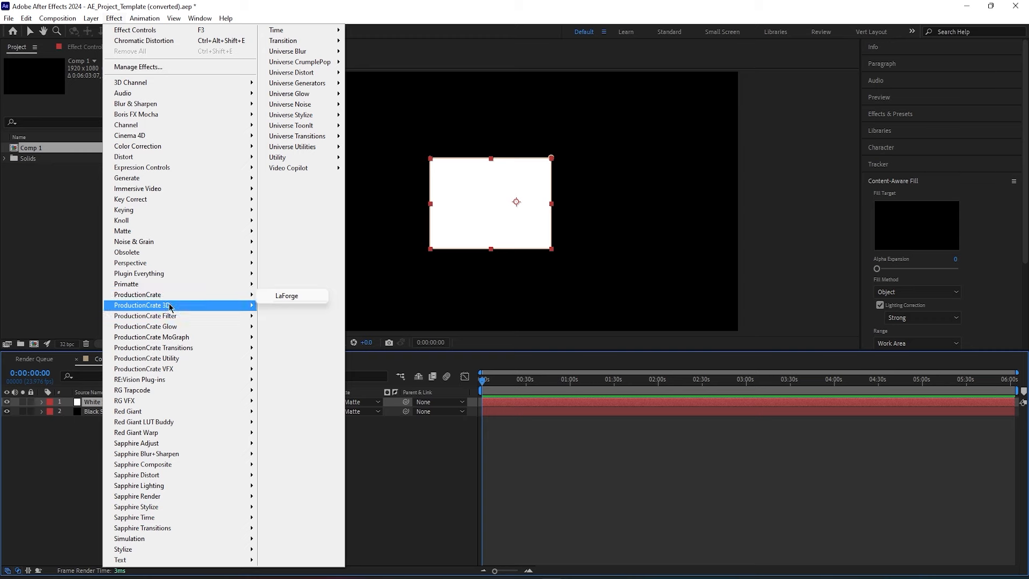
mouse_move(166, 318)
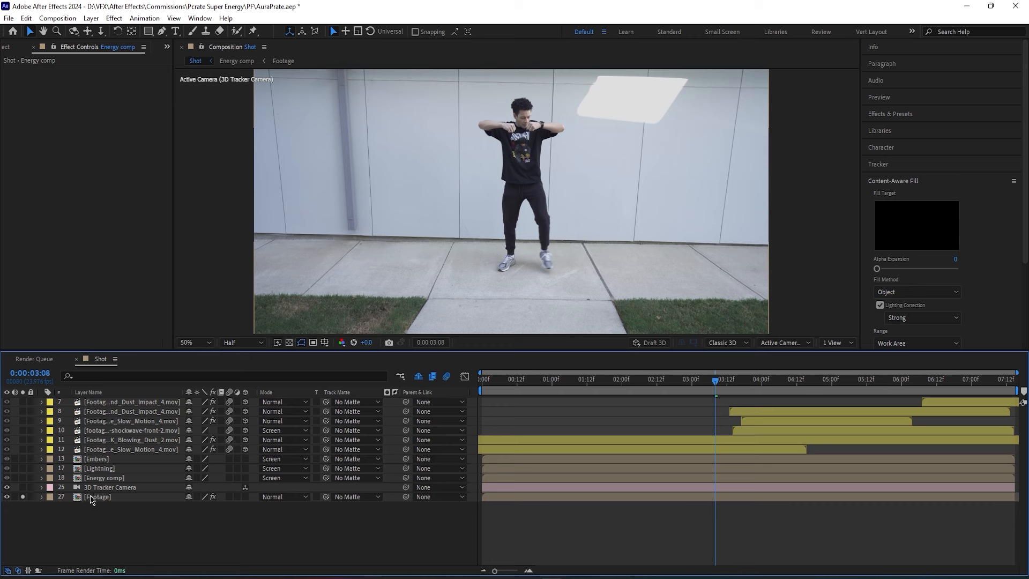
Step: Solo the Energy comp layer along with the Footage layer and go to 0:00:02:17
click(91, 497)
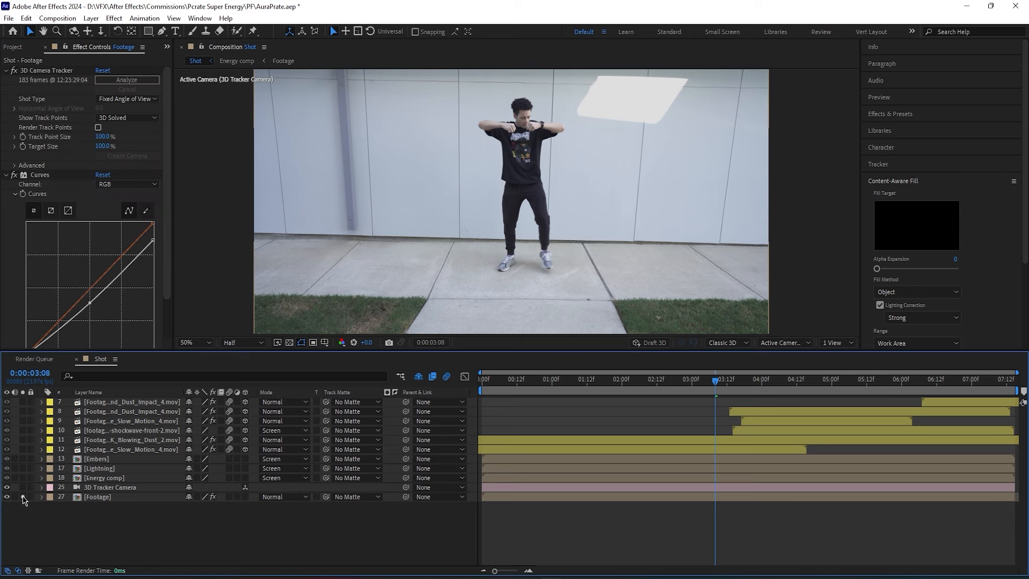
click(76, 480)
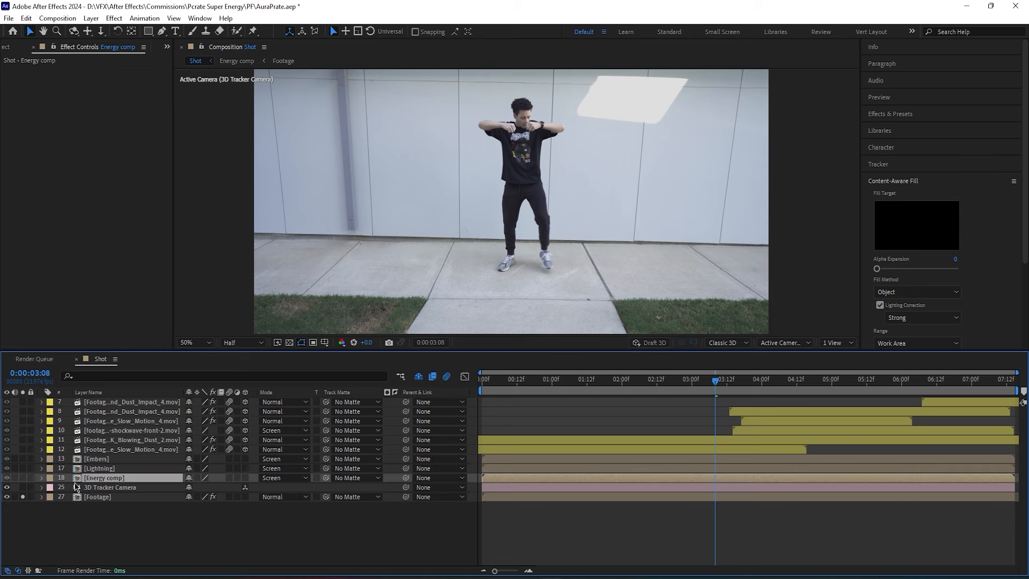
click(23, 478)
click(671, 378)
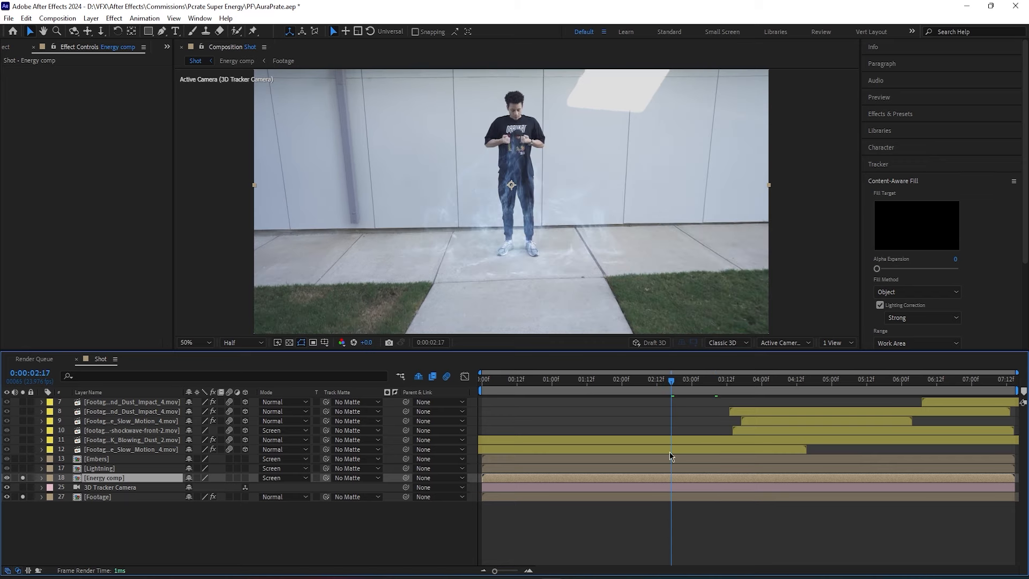
Step: Examine the opacity values of the energy layers inside Energy comp, and return to the Shot composition
double_click(670, 483)
key(ctrl+a)
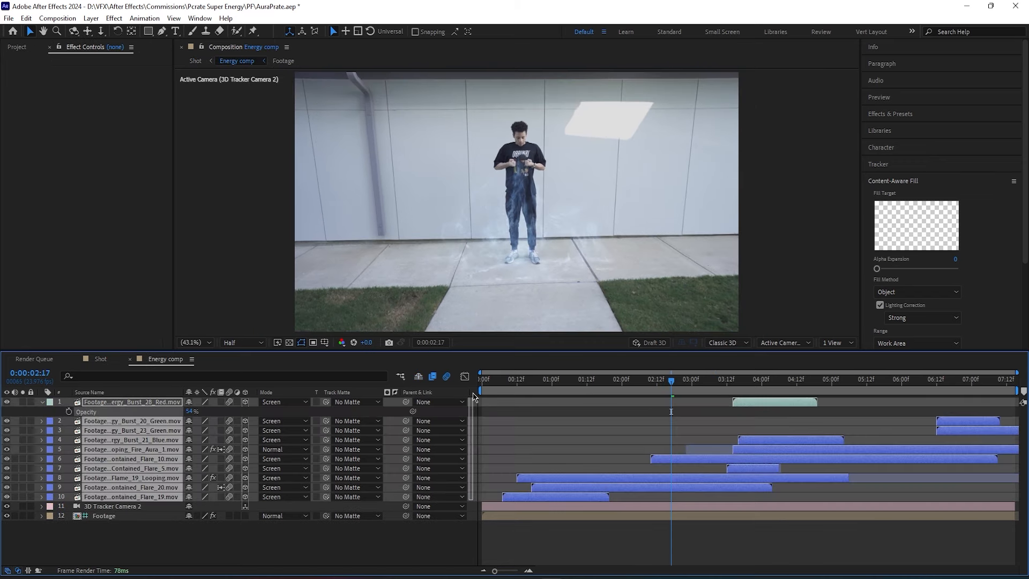
key(t)
key(t)
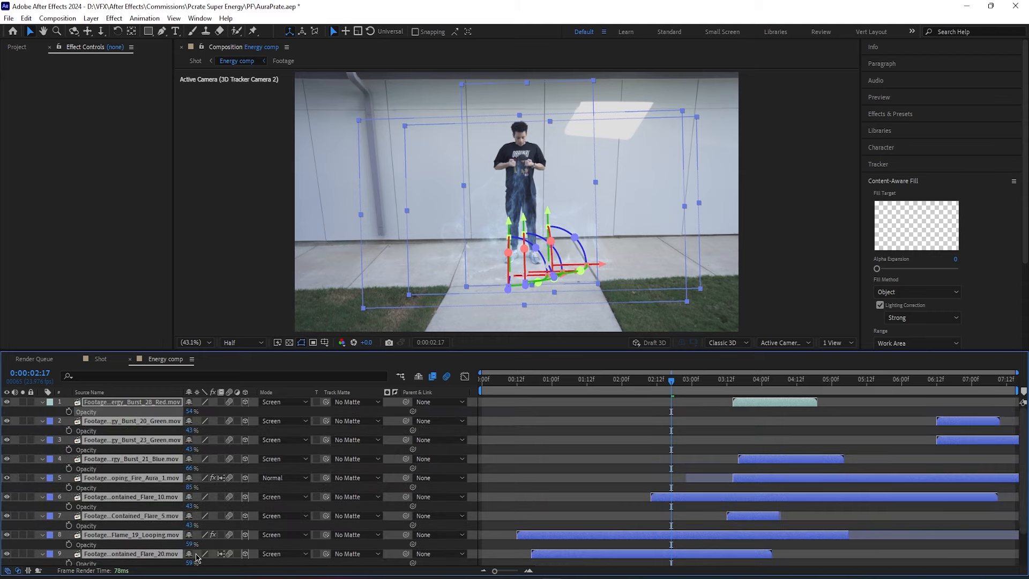
scroll(189, 417, down, 2)
scroll(203, 504, up, 2)
click(504, 466)
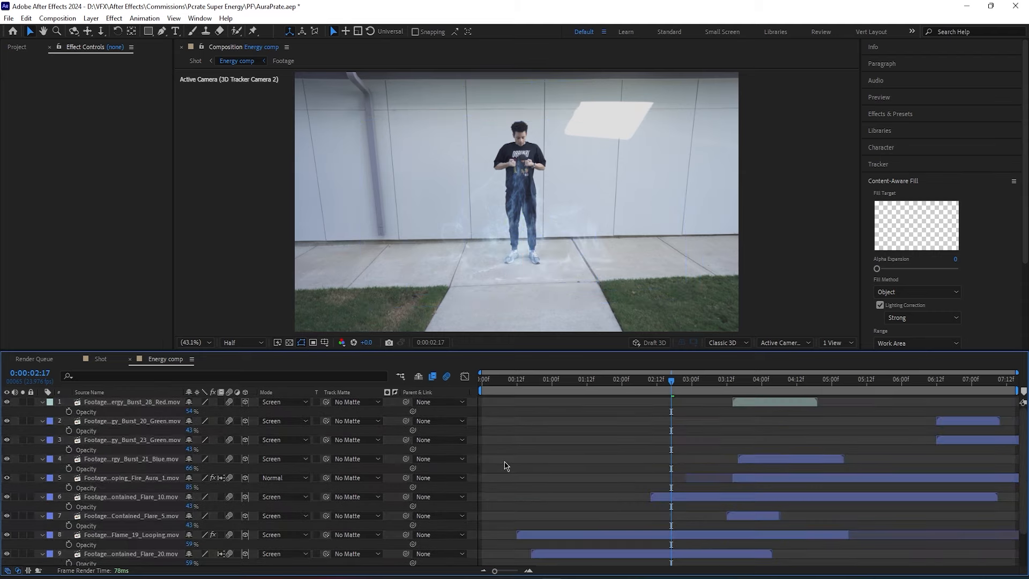
key(t)
click(130, 359)
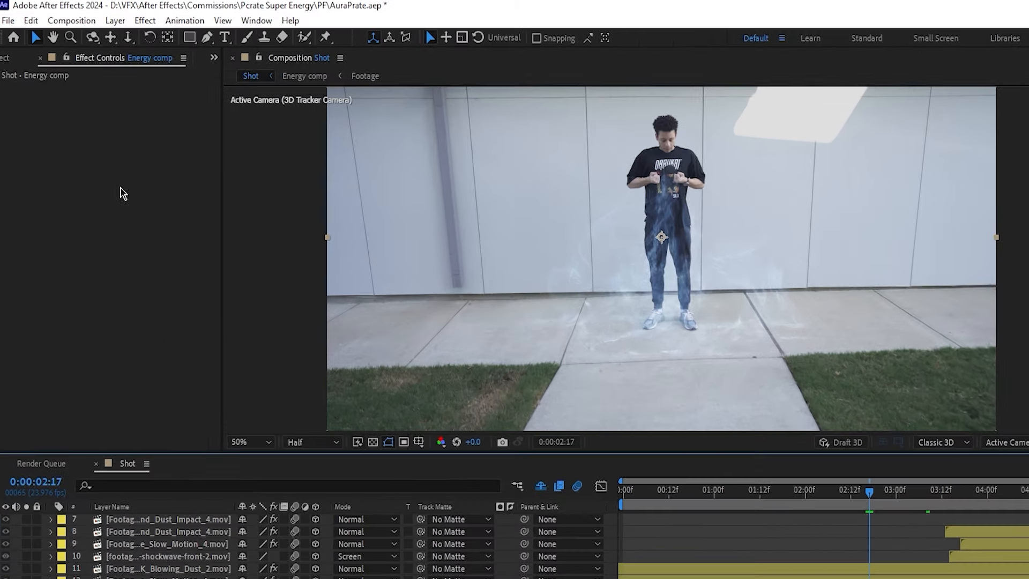
Step: Add the Crates Glow effect to the Energy comp layer, then collapse it and switch it off
click(144, 21)
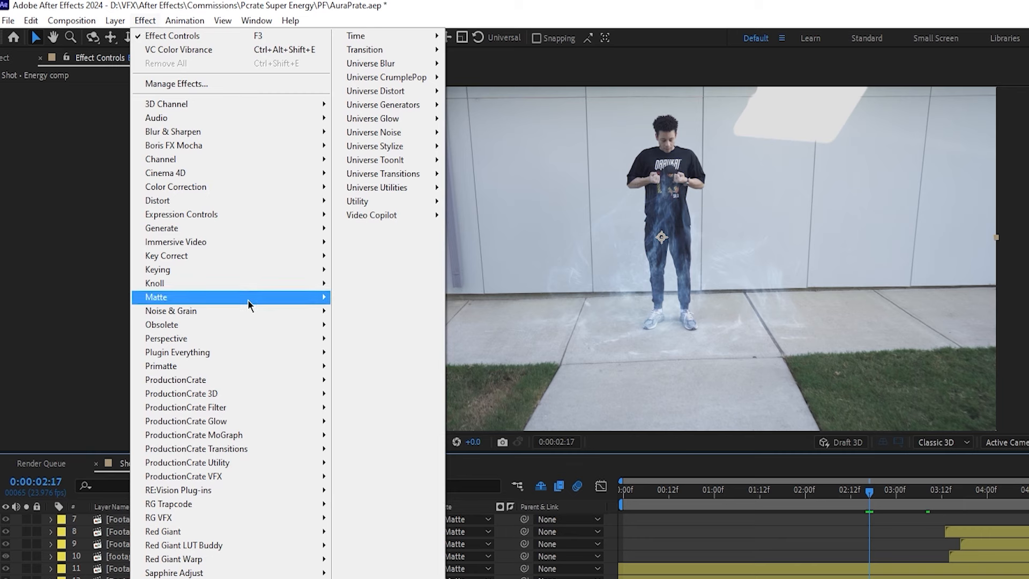
mouse_move(252, 423)
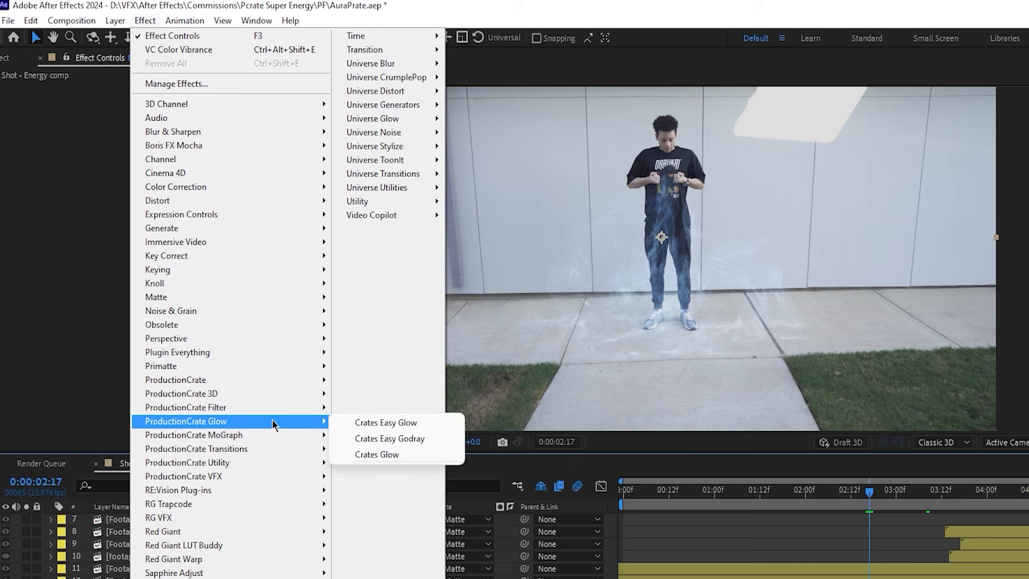
click(377, 455)
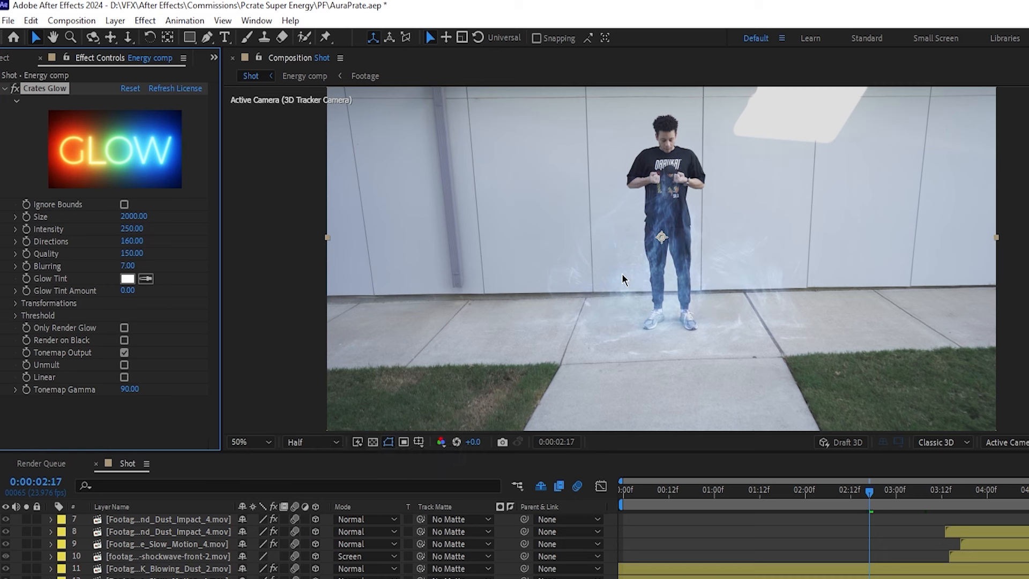
click(3, 90)
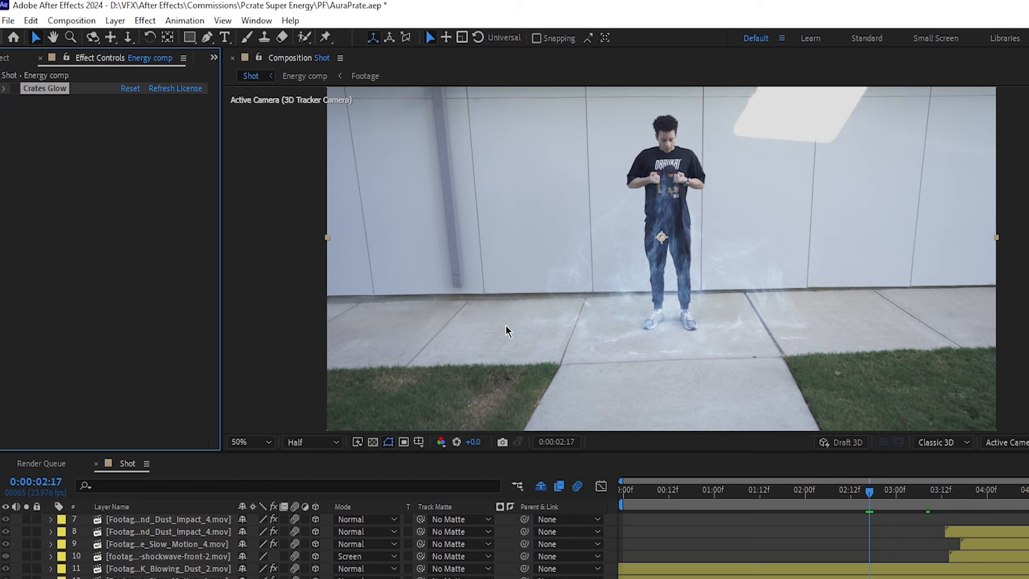
Step: Add a Solid Composite effect to the Energy comp layer, set its color to 000000, and place it above Crates Glow
key(ctrl+space)
text(so)
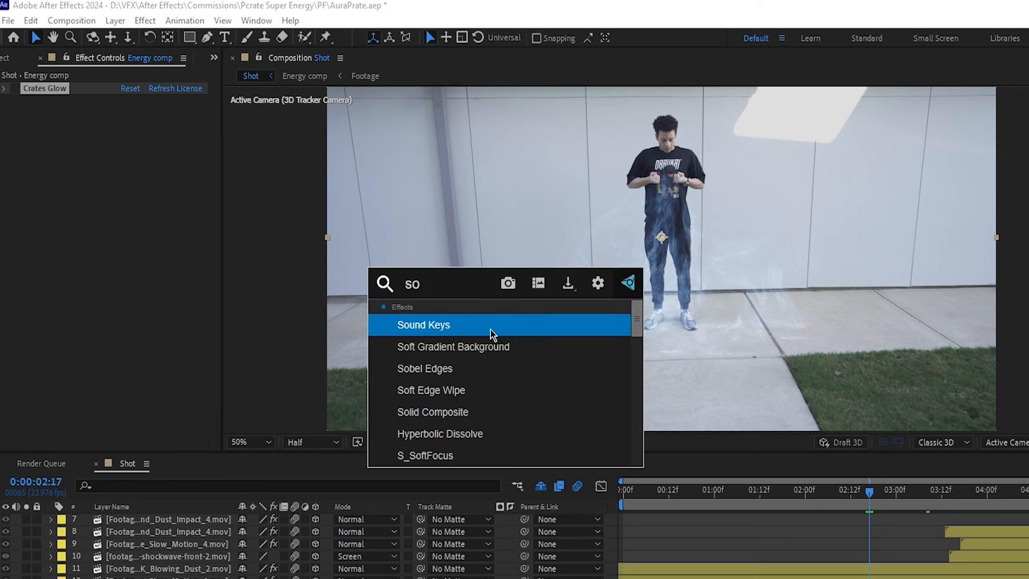
text(li)
key(Return)
click(128, 125)
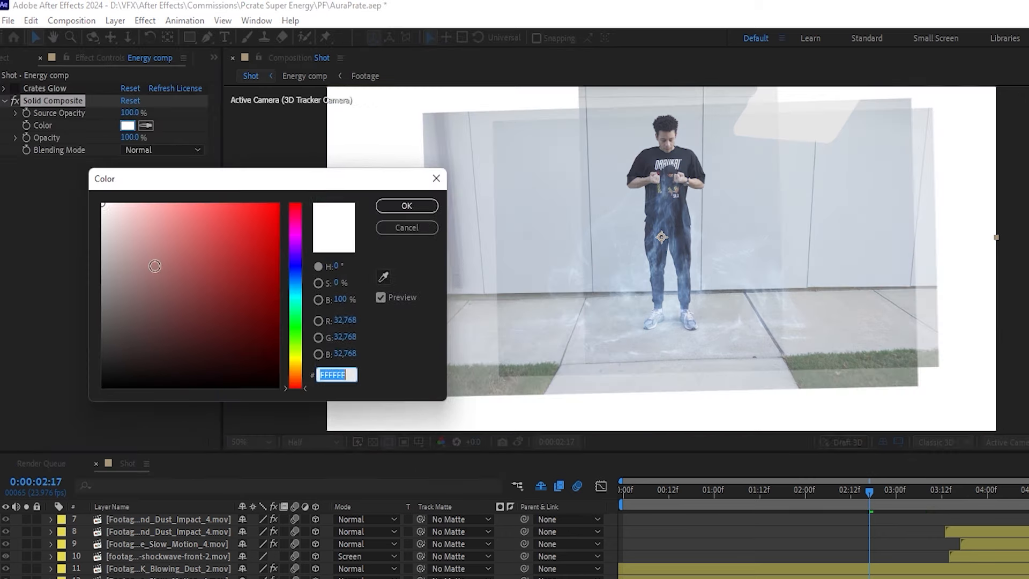
text(000000)
key(Return)
drag(67, 109, 68, 89)
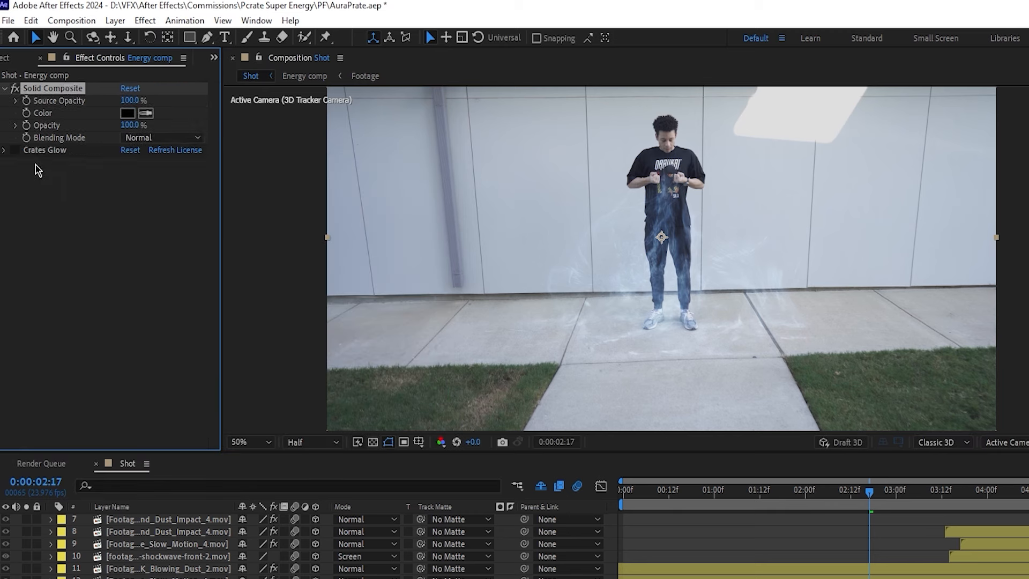
Step: Add a Black & White effect between Solid Composite and Crates Glow, and switch Crates Glow back on
key(ctrl+space)
text(blac)
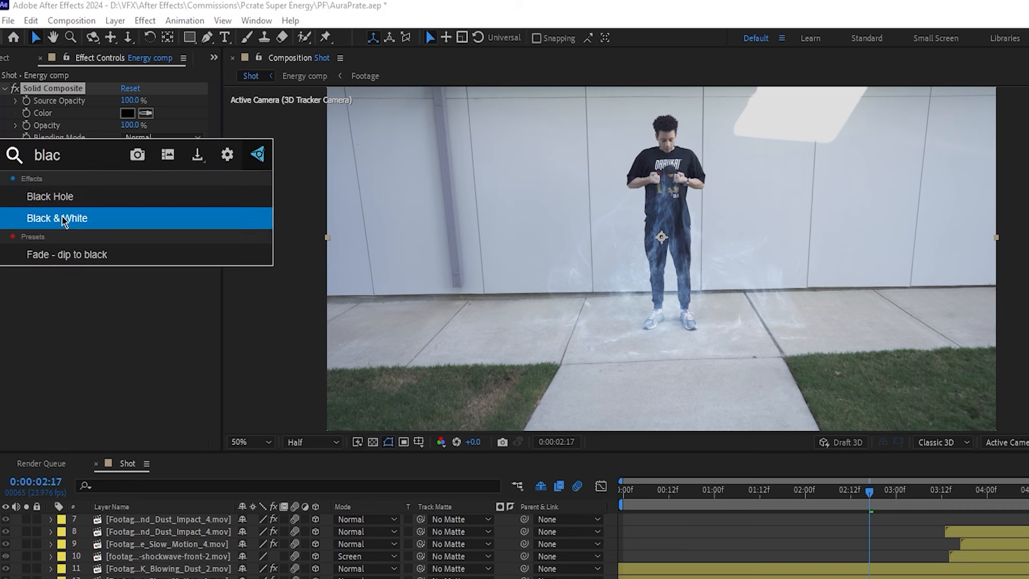
click(63, 221)
drag(56, 164, 68, 137)
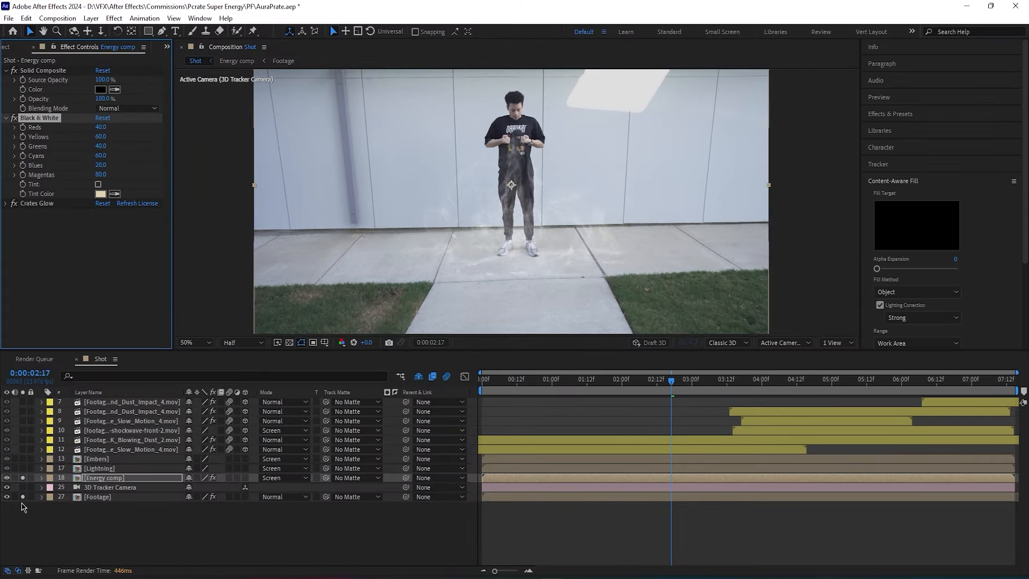
Step: Unsolo the Footage layer, expand the Crates Glow settings, and collapse Black & White and Solid Composite
click(24, 497)
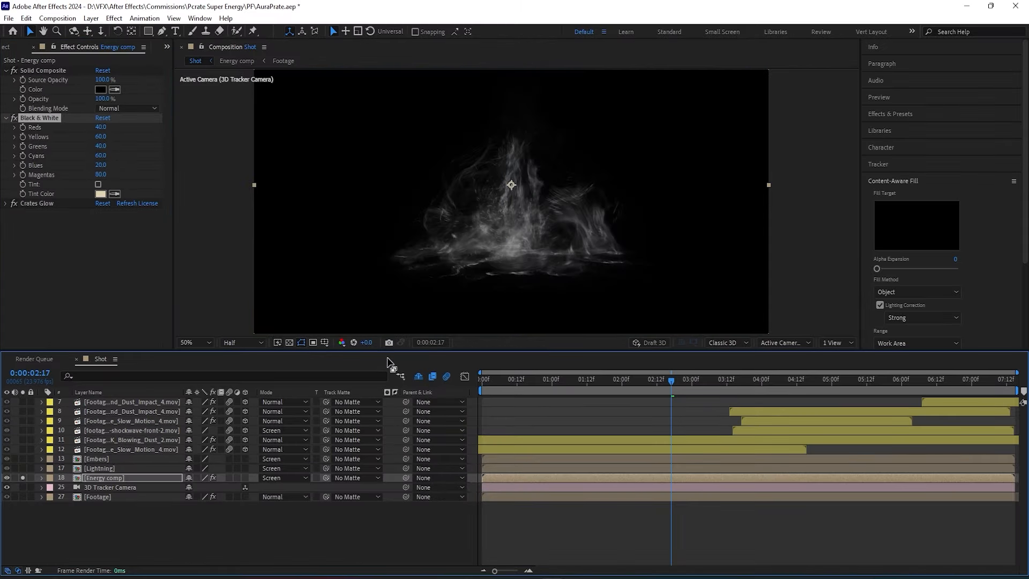
click(5, 204)
scroll(77, 234, down, 3)
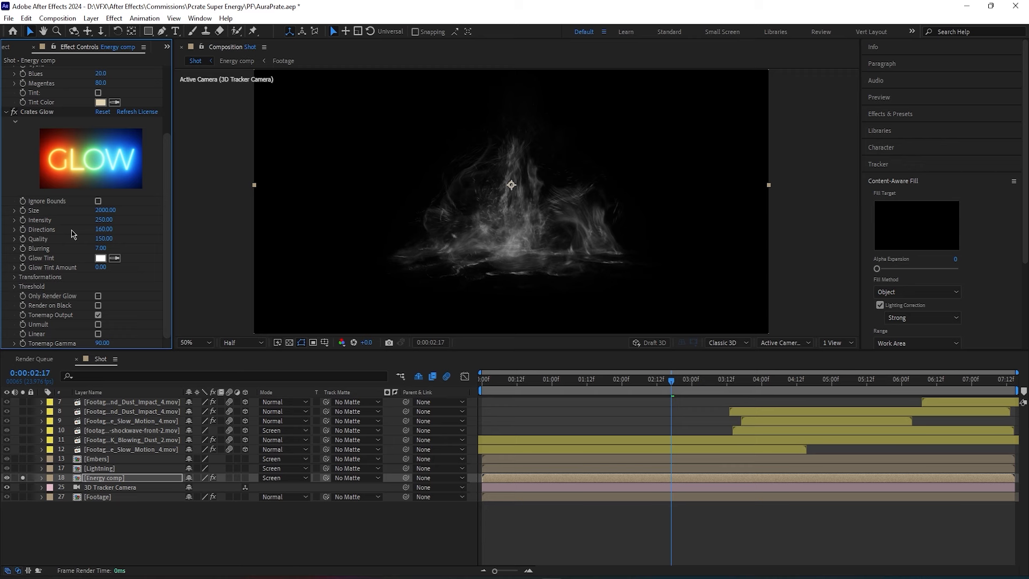
scroll(64, 229, up, 4)
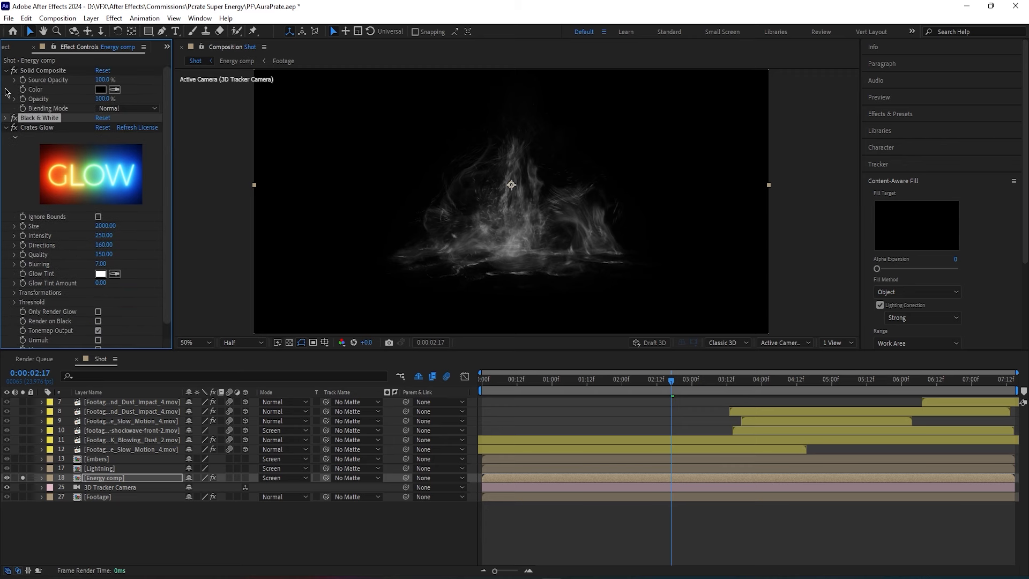
click(6, 80)
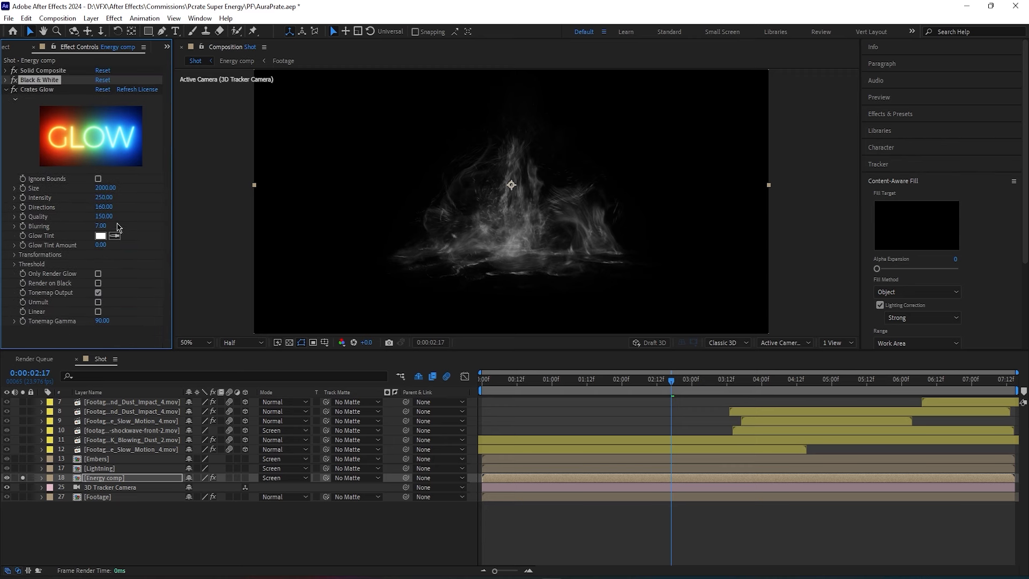
Step: Set Crates Glow on Energy comp to size 2290, intensity 930, source color amount 58, luma threshold 38 and saturation threshold 42
drag(107, 200, 132, 198)
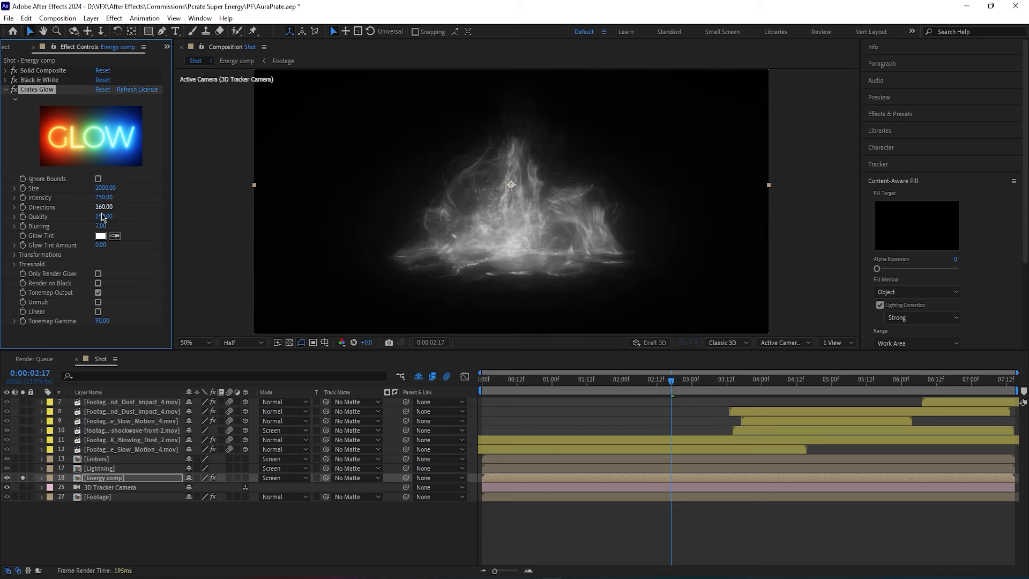
click(14, 264)
scroll(16, 268, down, 1)
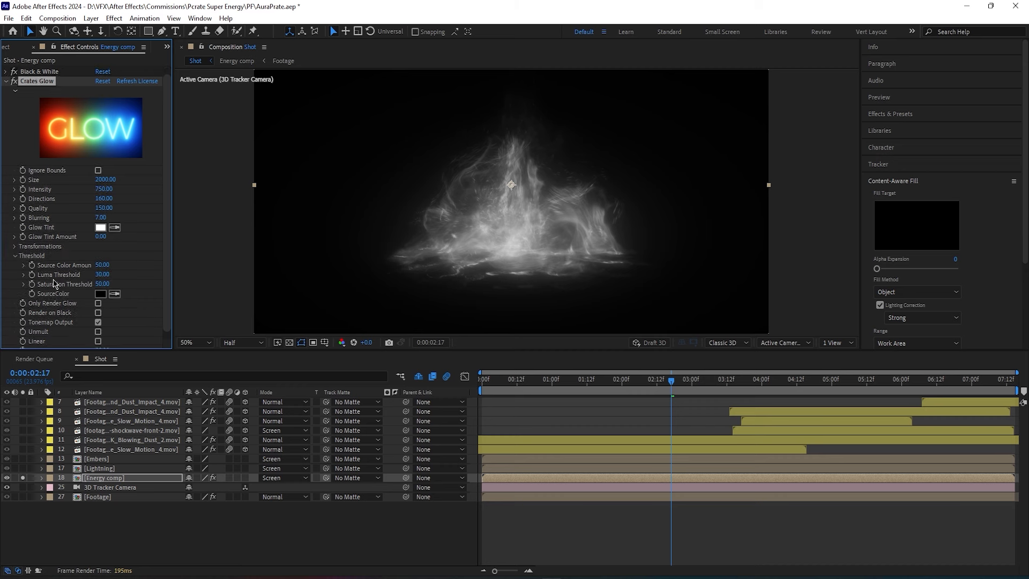
drag(108, 275, 93, 284)
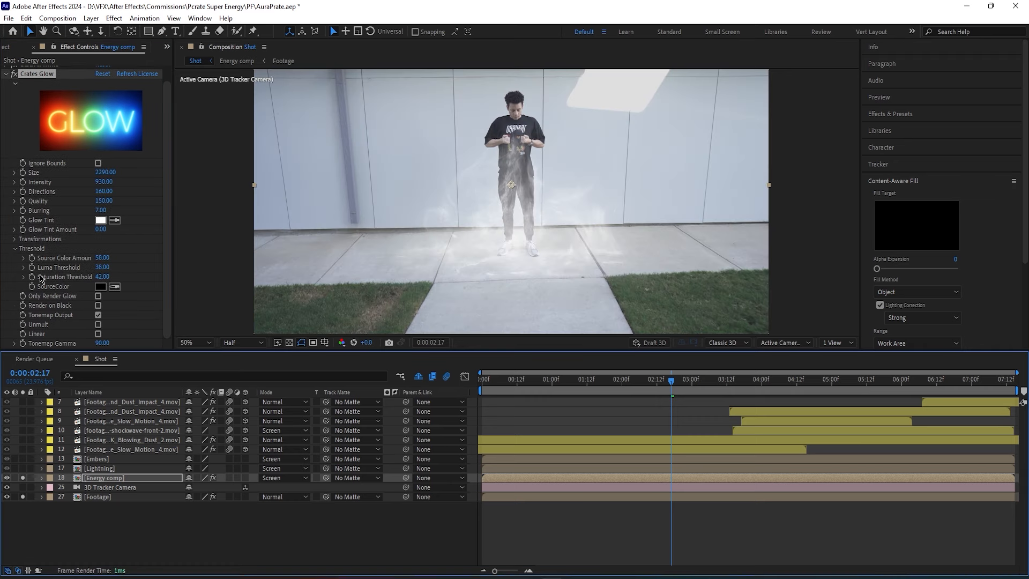
Step: Add the VC Color Vibrance effect to the Energy comp layer and set its Vibrance to 0.5
key(ctrl+space)
text(vc c)
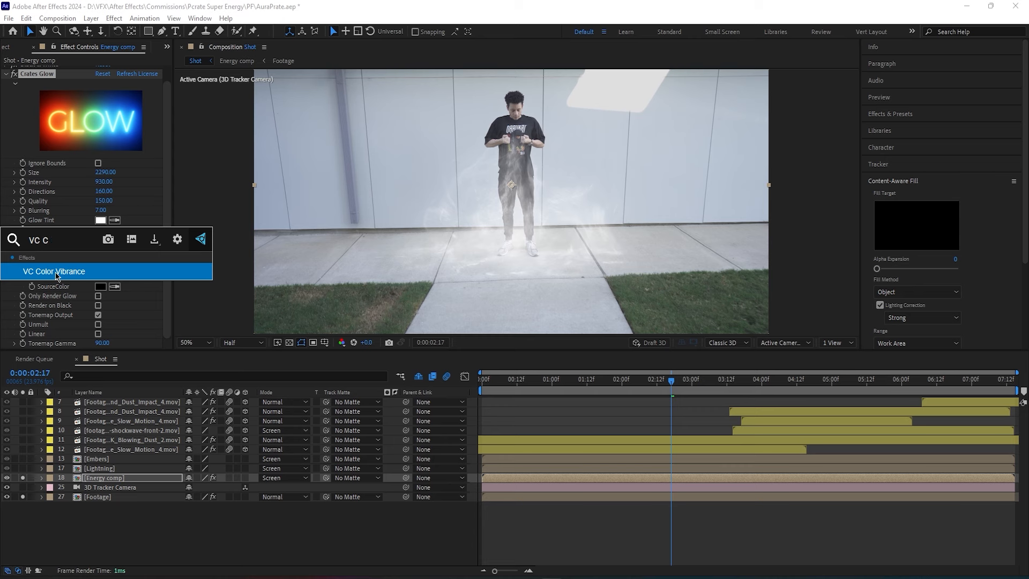
click(57, 272)
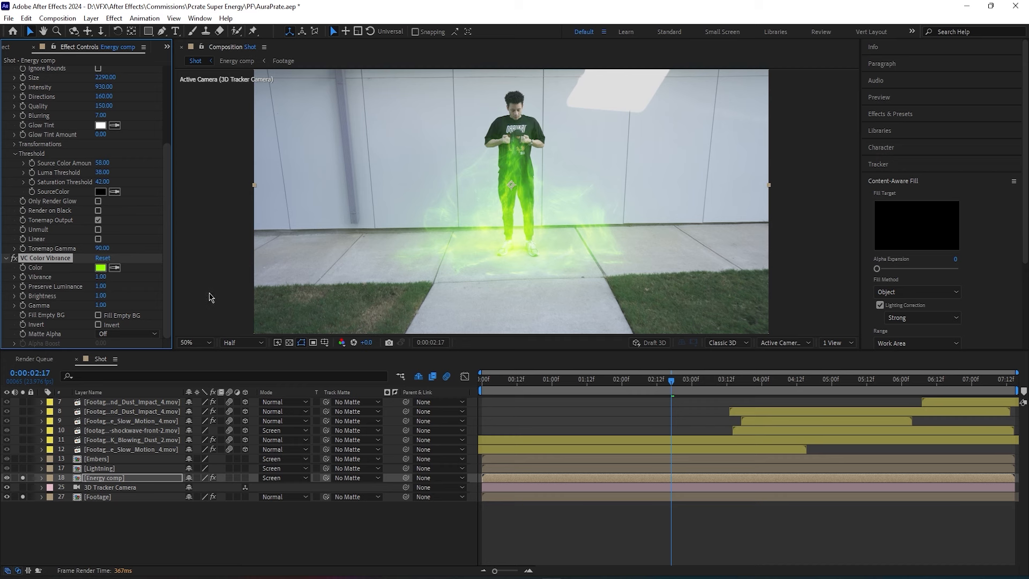
click(101, 277)
text(.5)
click(153, 288)
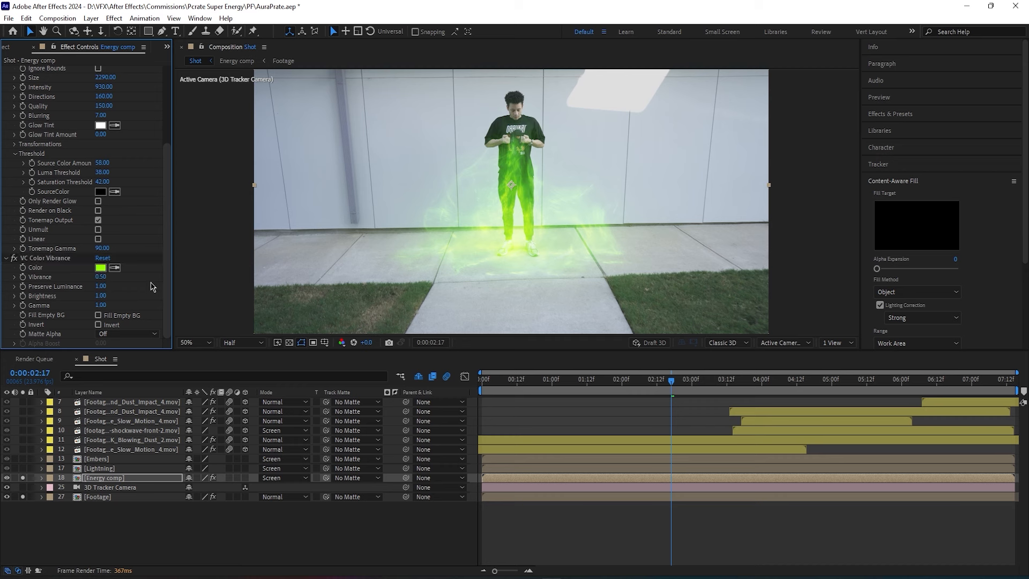
Step: Change the VC Color Vibrance color to a light blue, 62B0FF
click(100, 267)
drag(230, 217, 228, 226)
mouse_move(169, 169)
mouse_down()
mouse_move(152, 140)
mouse_move(164, 140)
mouse_up()
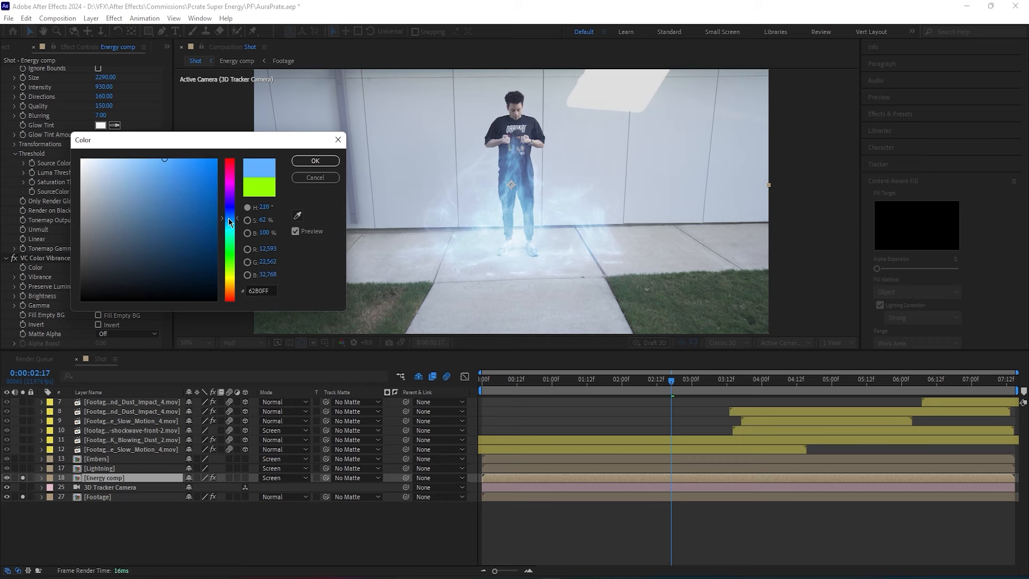
key(Return)
Step: Preview the energy, setting Crates Glow to size 2000, intensity 1510, source color amount 75, luma threshold 47 and saturation threshold 45
key(space)
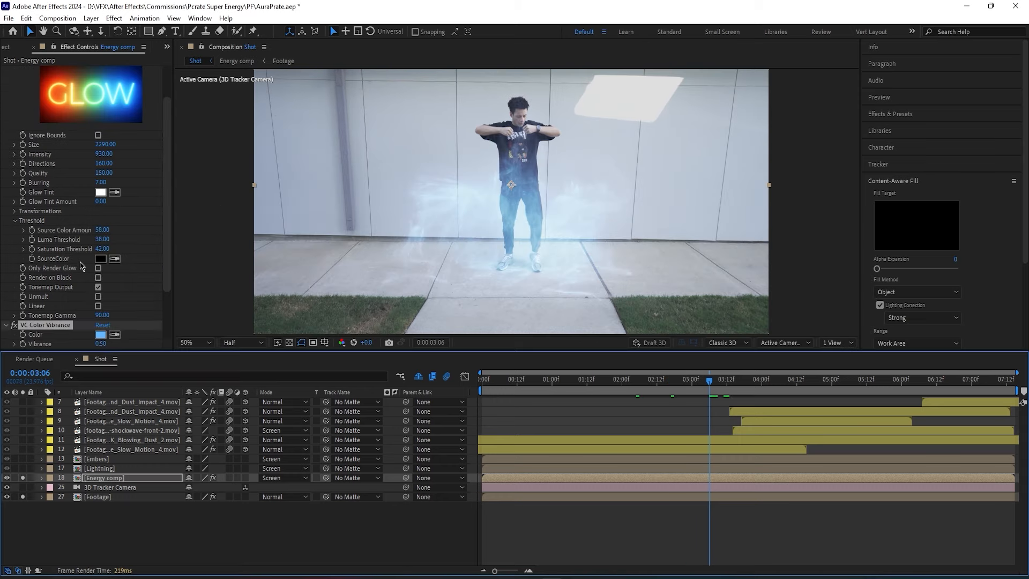
scroll(81, 265, up, 2)
scroll(76, 255, up, 1)
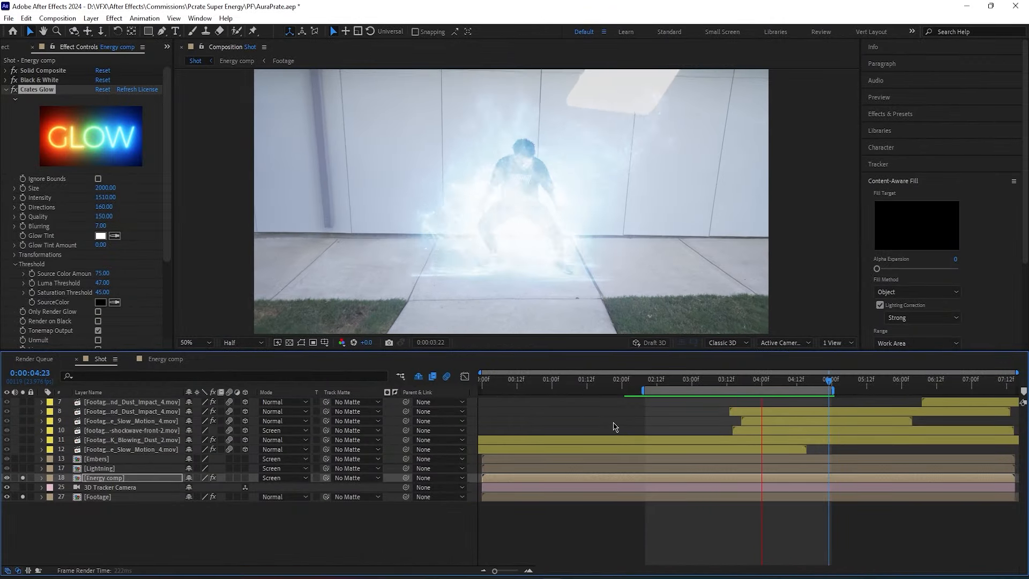
key(space)
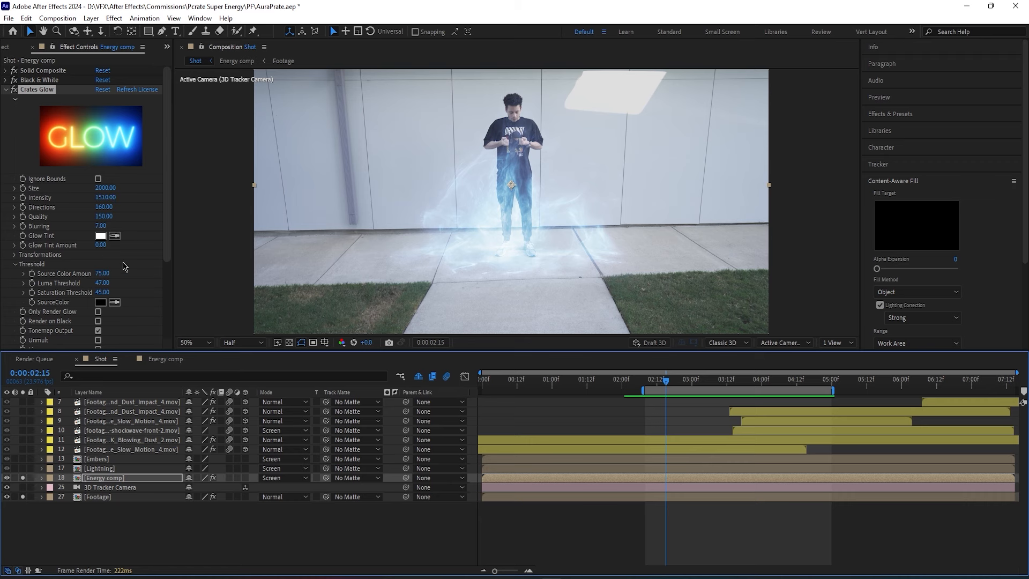
Step: Check the opacity of the energy layers inside Energy comp, close that comp, and scrub the Shot composition to 0:00:04:18
double_click(124, 478)
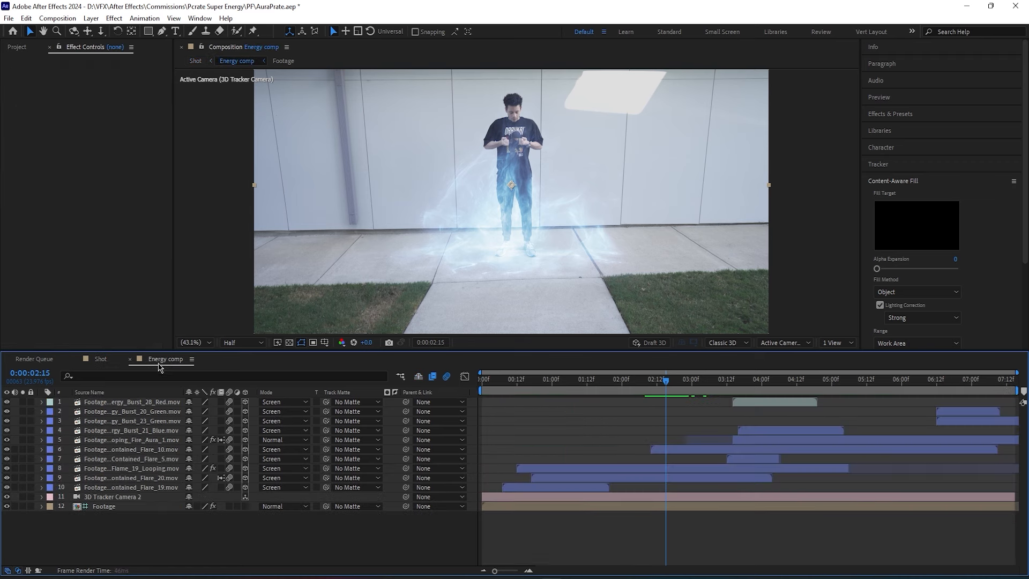
drag(471, 492, 471, 431)
key(t)
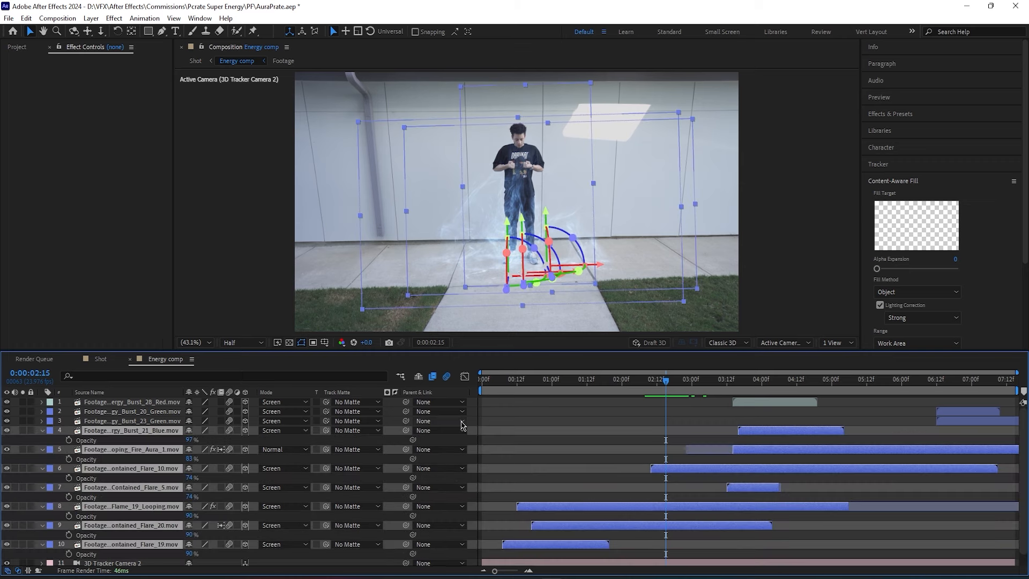
click(495, 425)
click(130, 359)
click(661, 381)
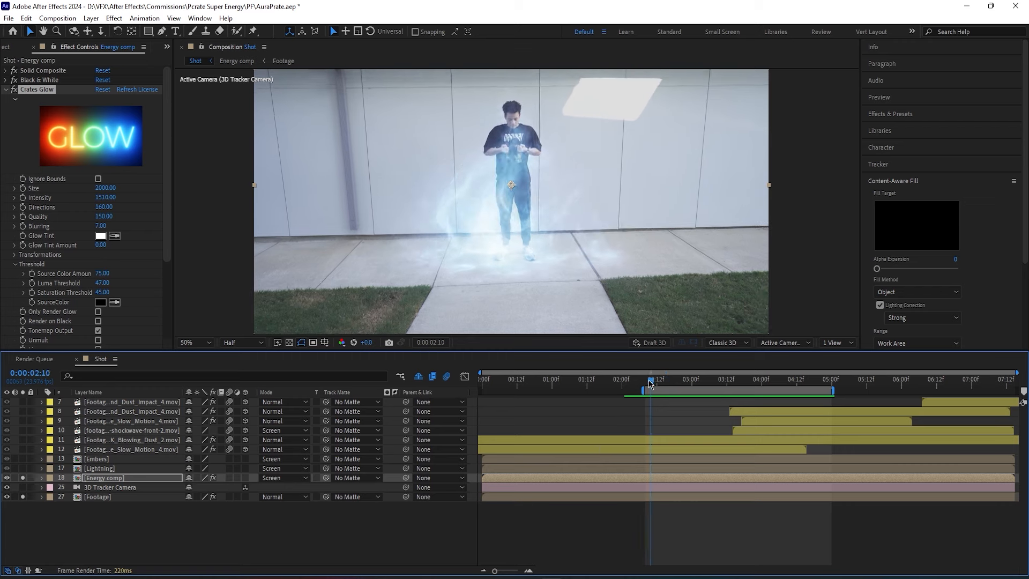
drag(661, 381, 814, 389)
Step: Copy all four effects from Energy comp, solo the Lightning layer in its place, and paste the effects onto Lightning
click(6, 90)
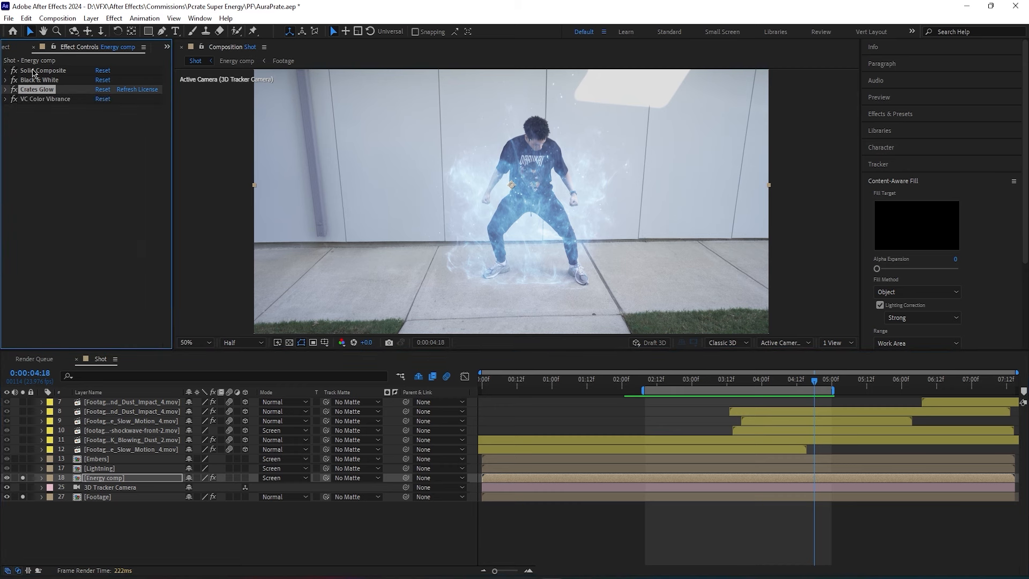
click(33, 72)
key(ctrl+a)
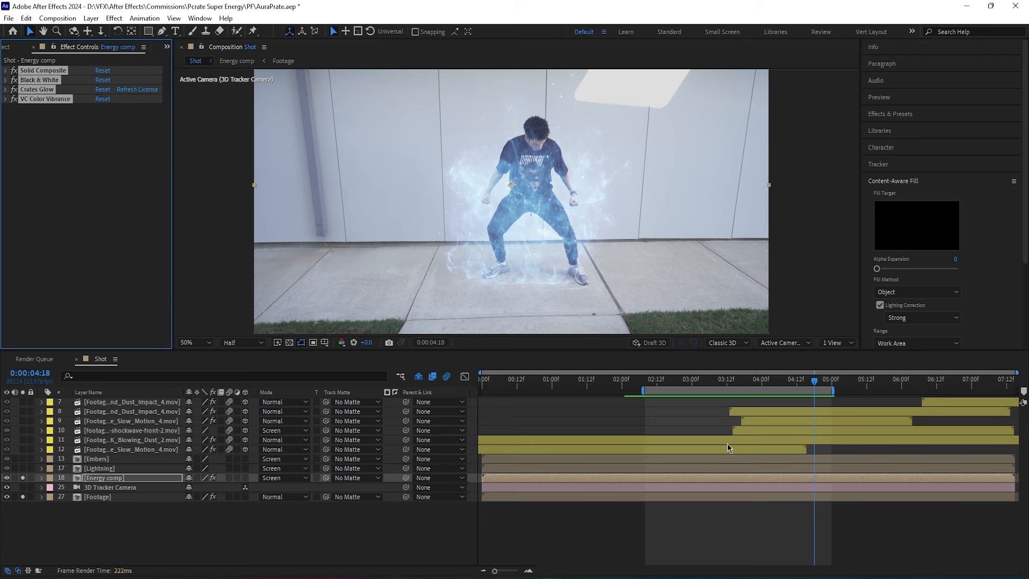
click(734, 385)
click(709, 468)
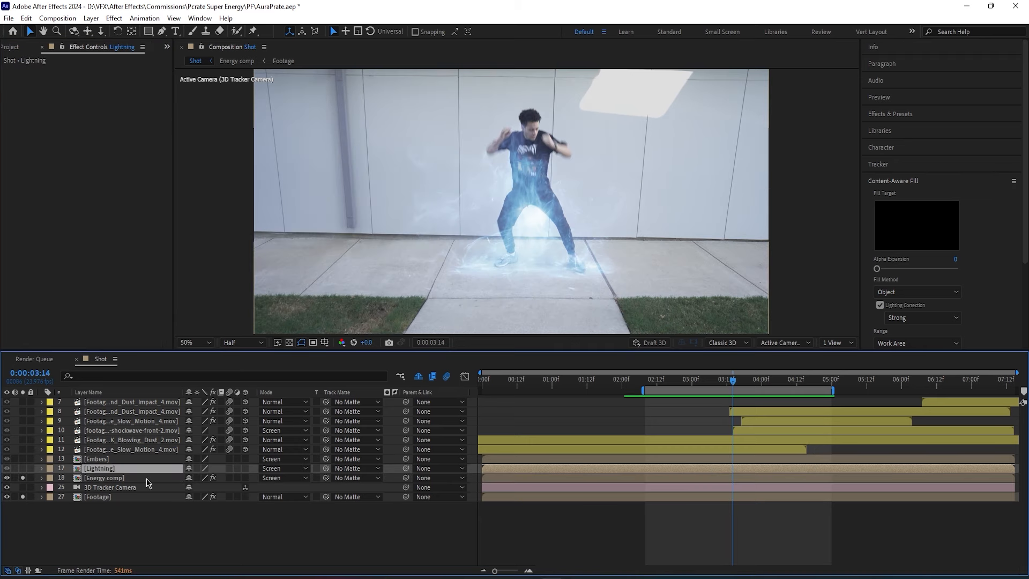
click(23, 468)
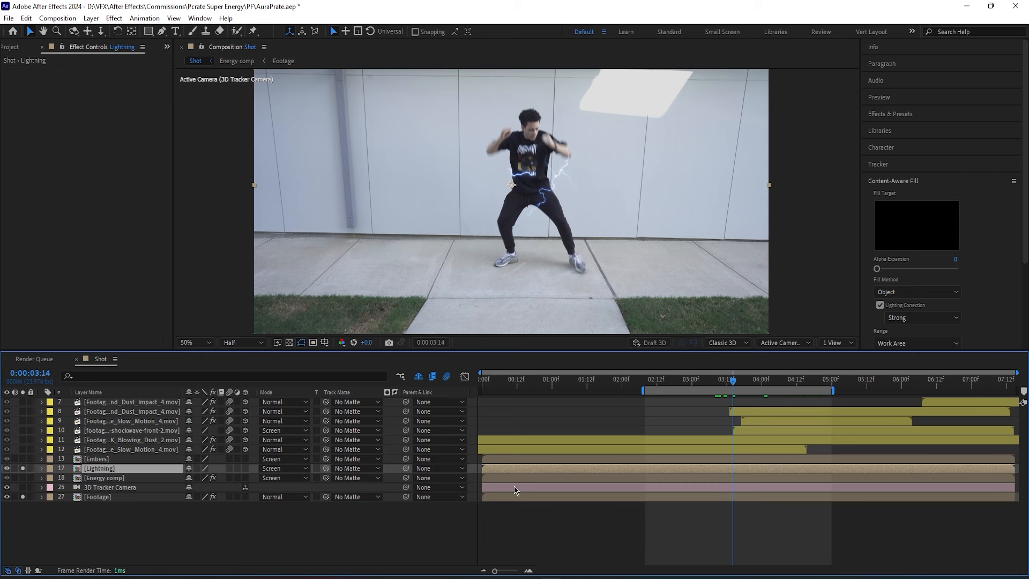
key(ctrl+v)
Step: Go to 0:00:03:20 and set the Crates Glow luma threshold on the Lightning layer to 8
click(748, 385)
drag(747, 384, 751, 385)
click(6, 118)
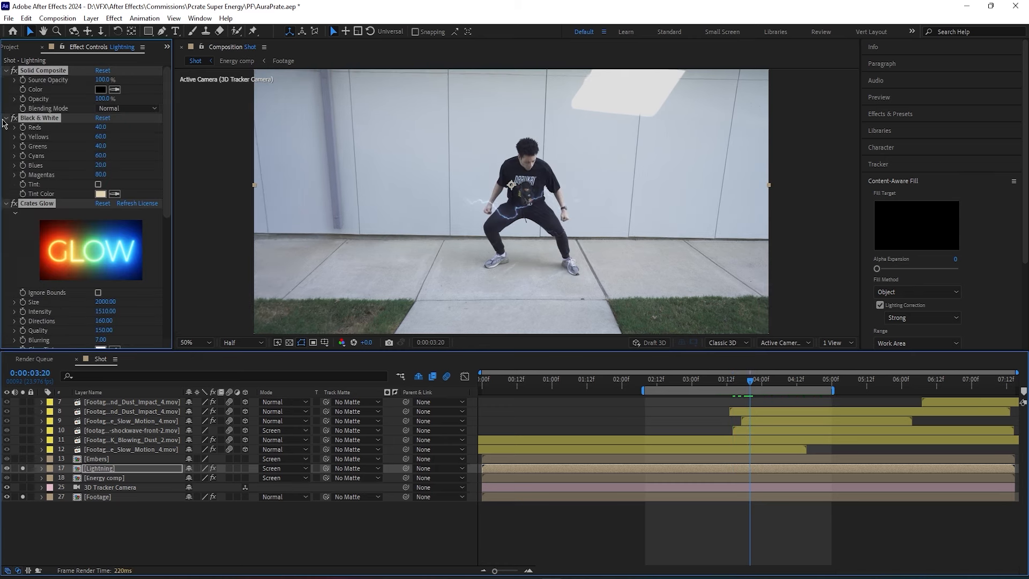
click(39, 140)
click(6, 89)
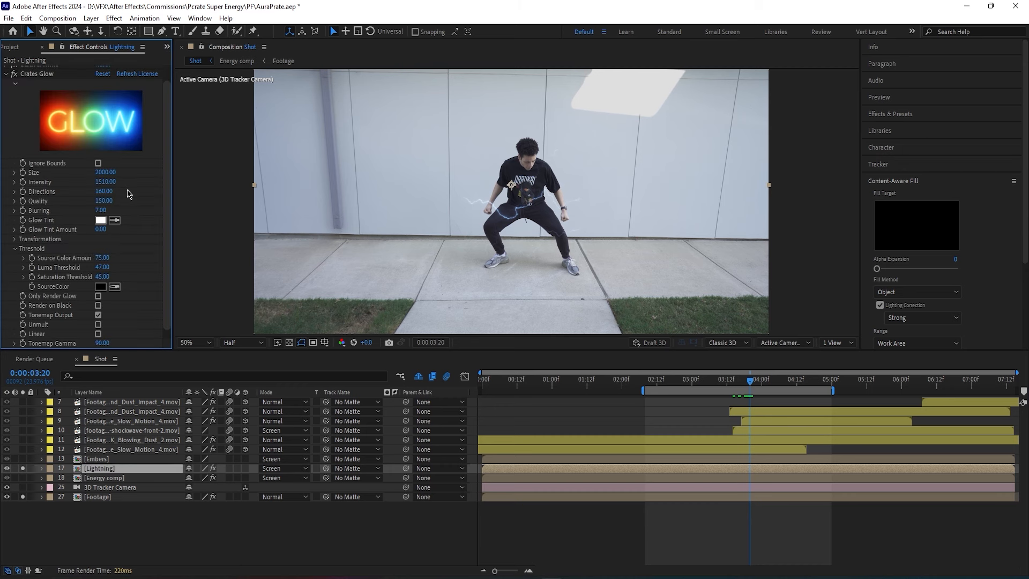
scroll(110, 209, down, 1)
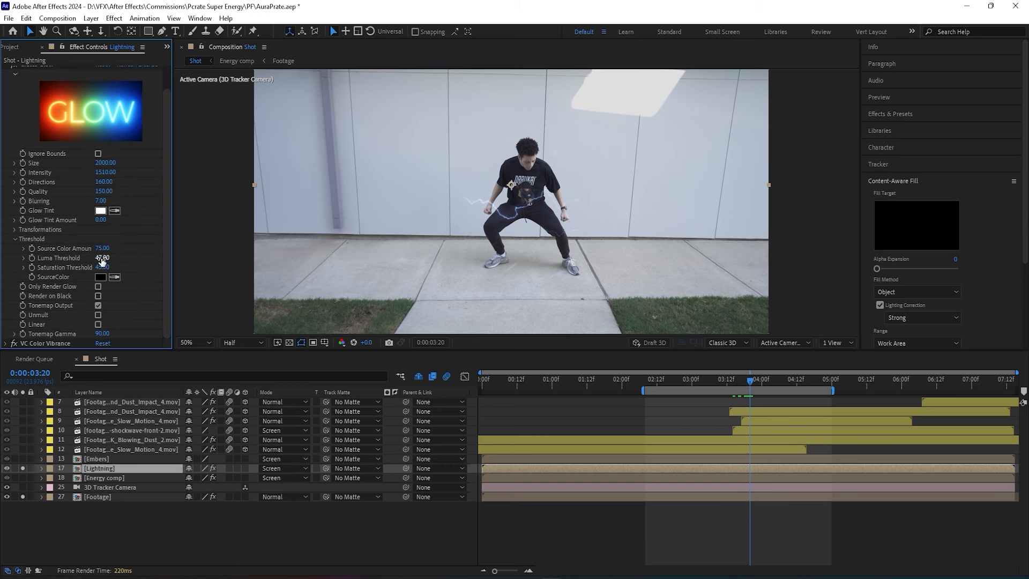
mouse_move(103, 261)
mouse_down()
mouse_move(69, 249)
mouse_move(87, 259)
mouse_up()
Step: Preview the lightning glow and set its Crates Glow size to 2880
key(space)
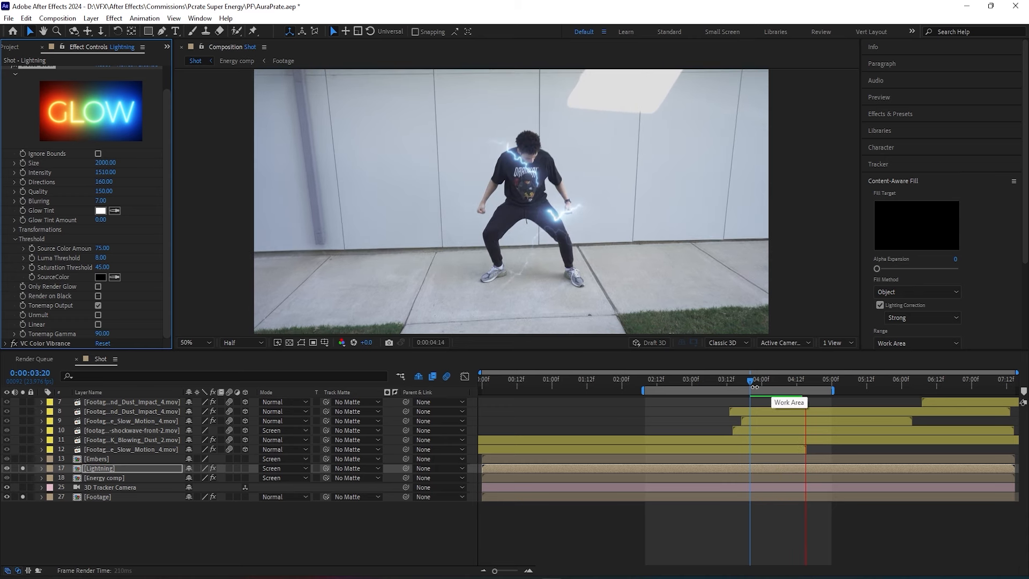
key(space)
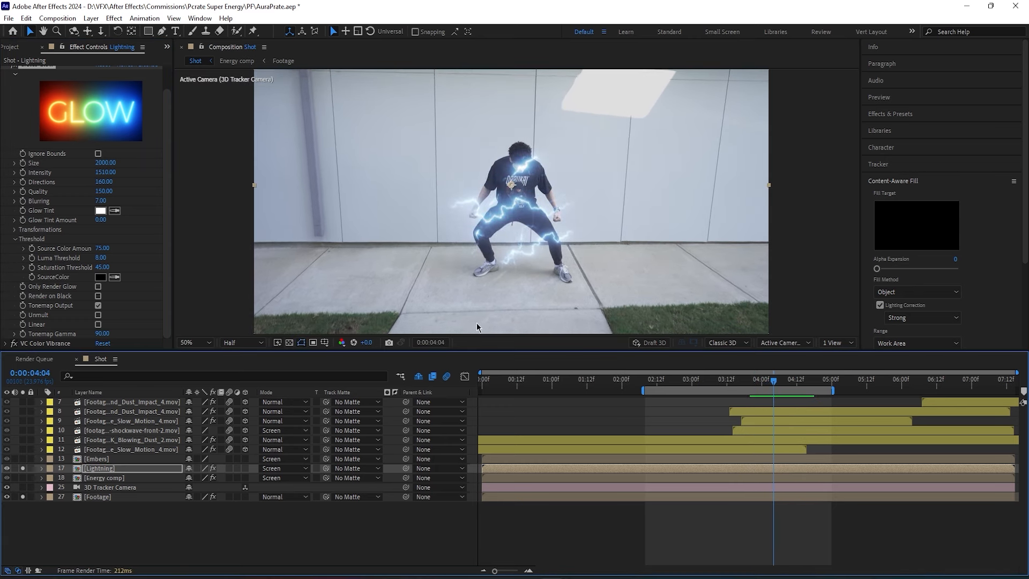
drag(105, 163, 140, 162)
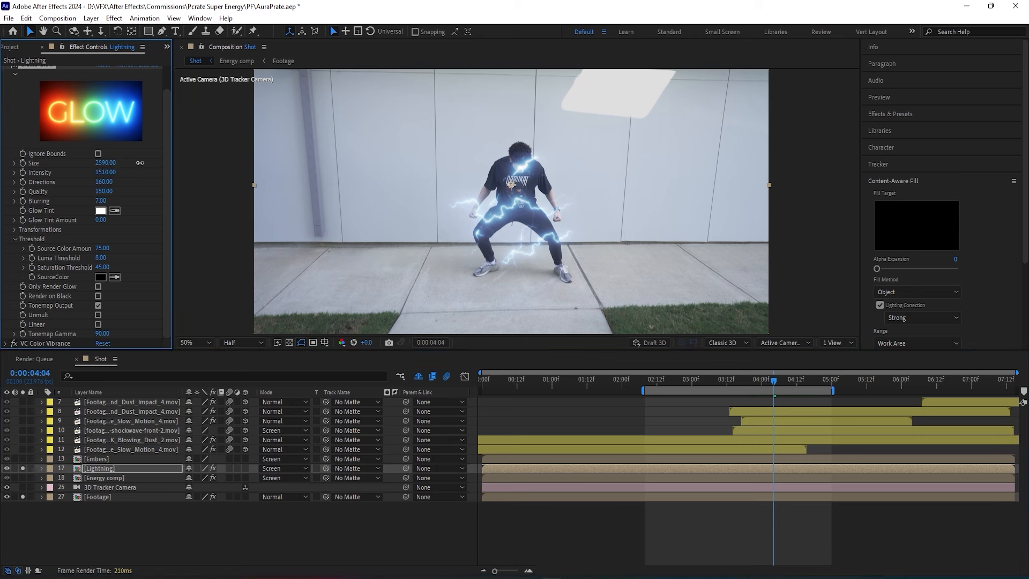
Step: Copy all four effects from the Lightning layer and apply them to the Embers layer, soloing Embers
scroll(16, 150, up, 2)
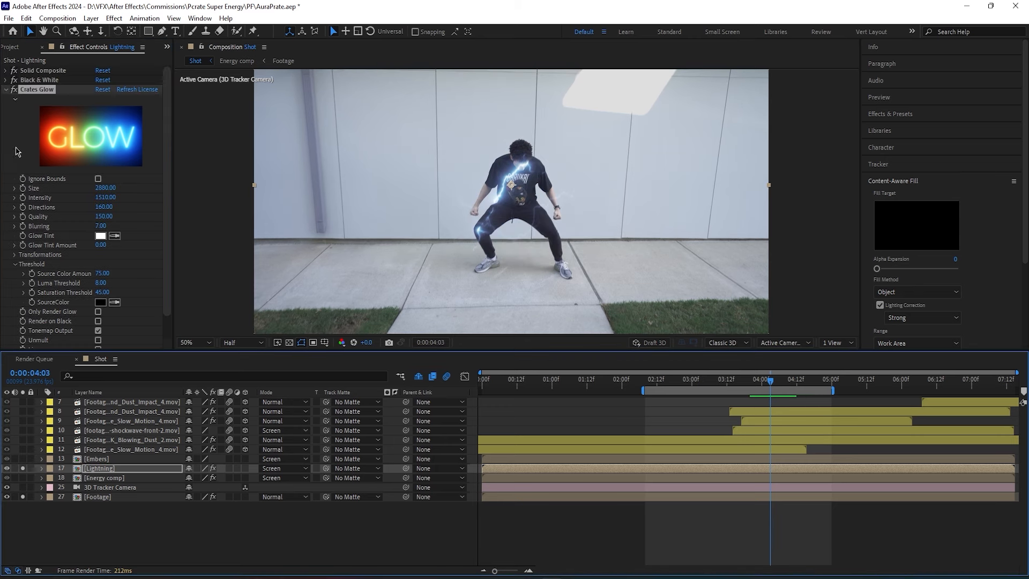
click(6, 90)
click(36, 71)
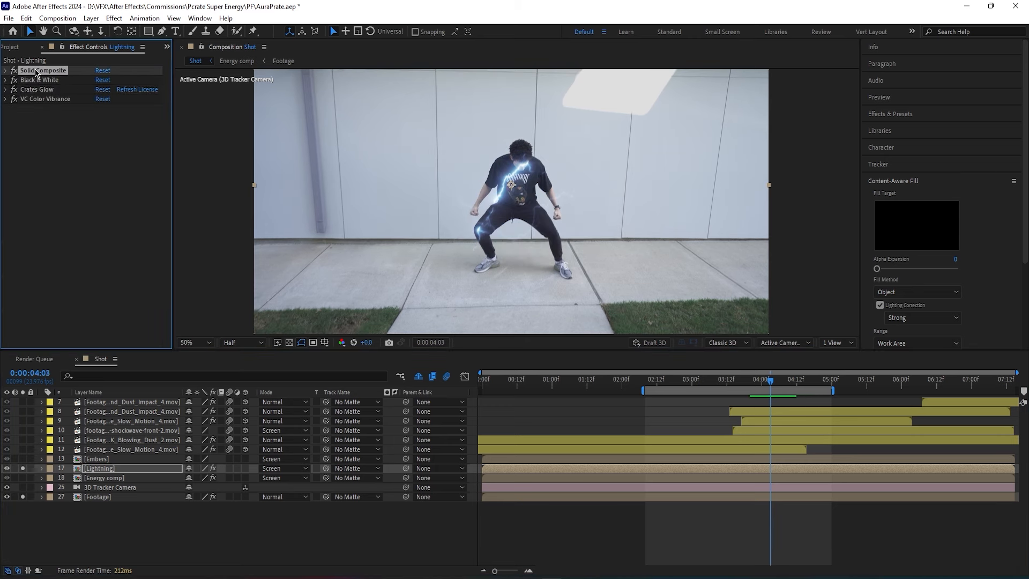
click(750, 460)
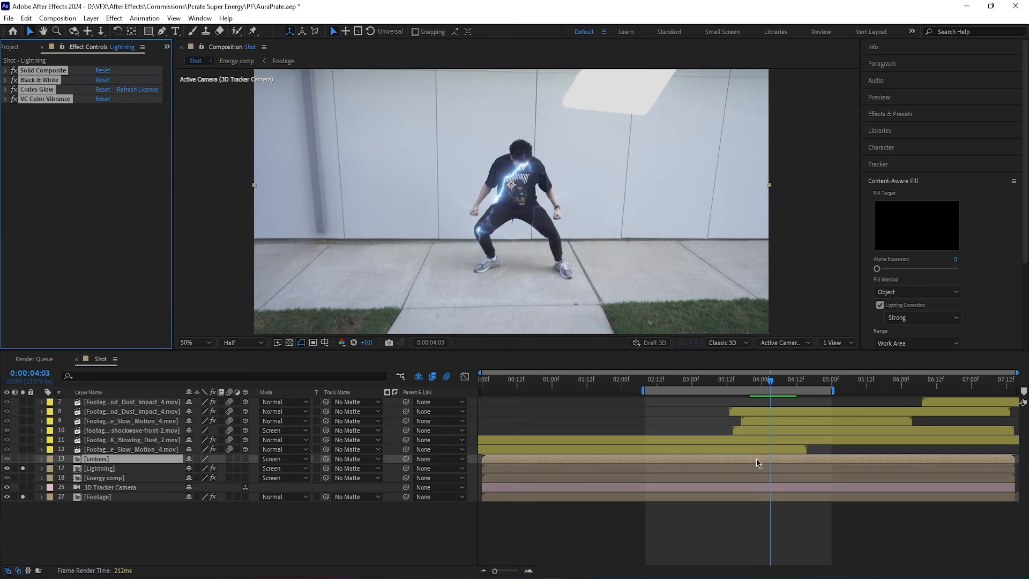
click(23, 459)
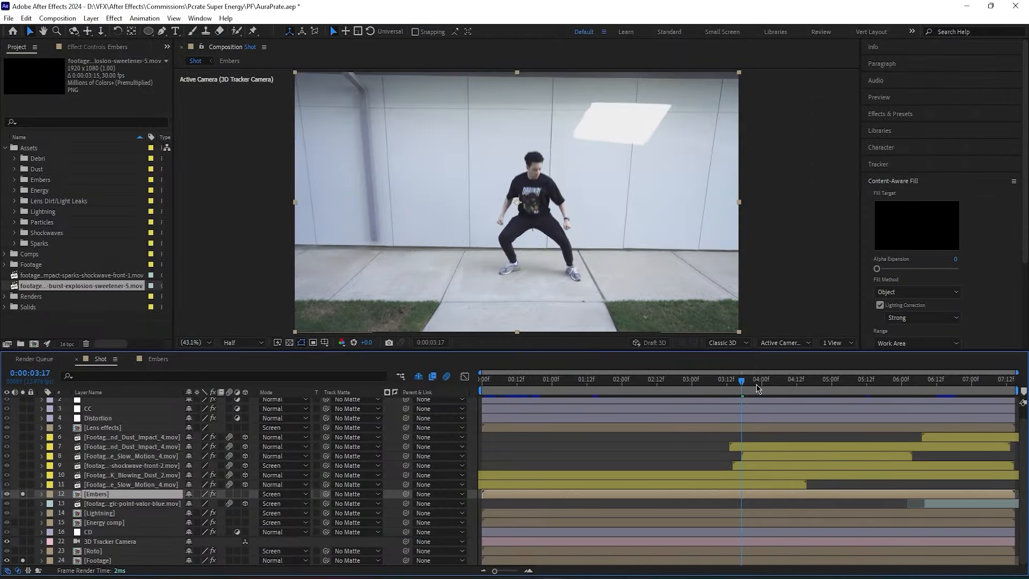
Step: Scrub the Shot composition around 0:00:04:13, return to 0:00:03:09, and select the Footage layer for copying
drag(754, 380, 803, 386)
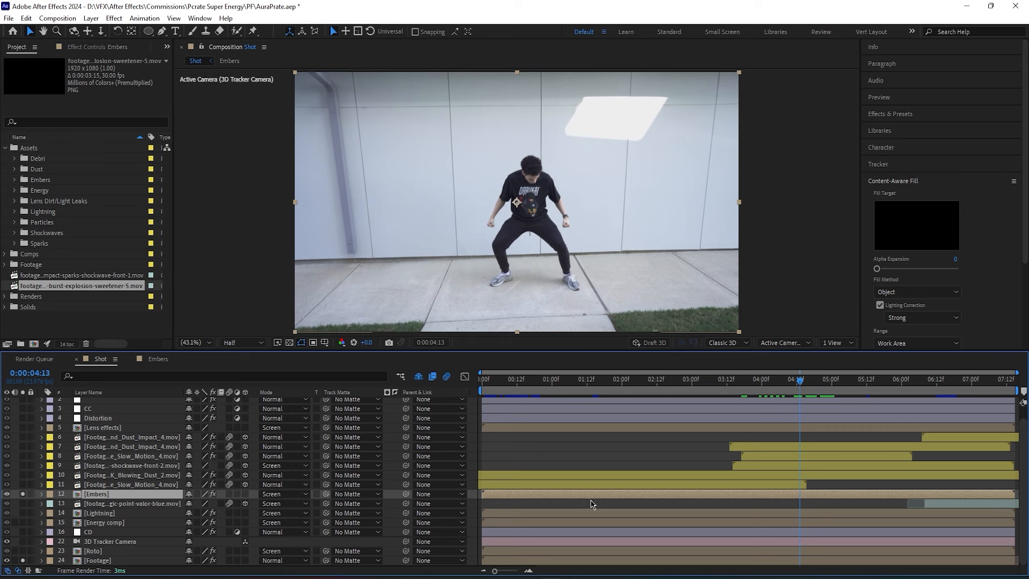
click(941, 387)
click(718, 380)
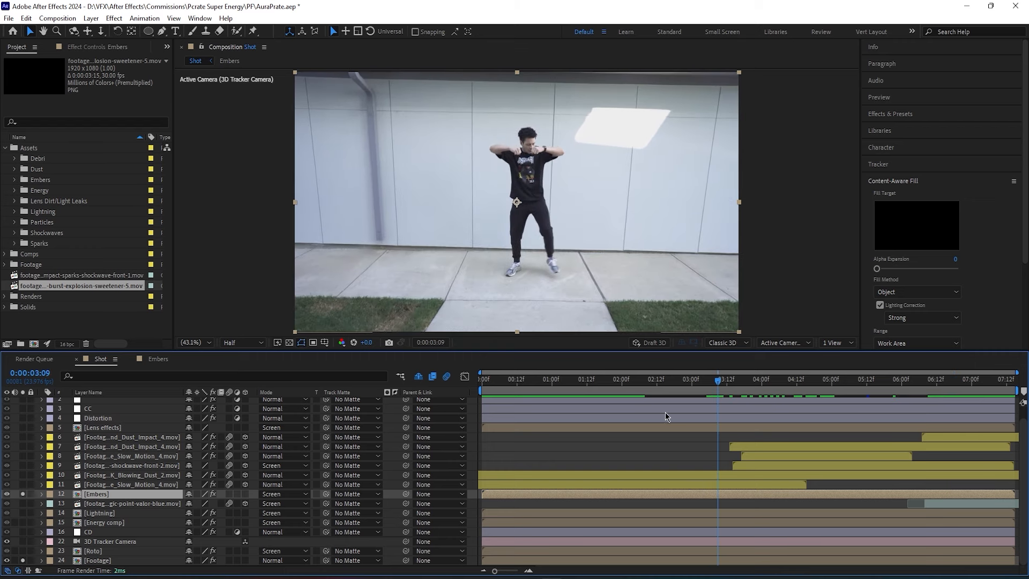
click(490, 561)
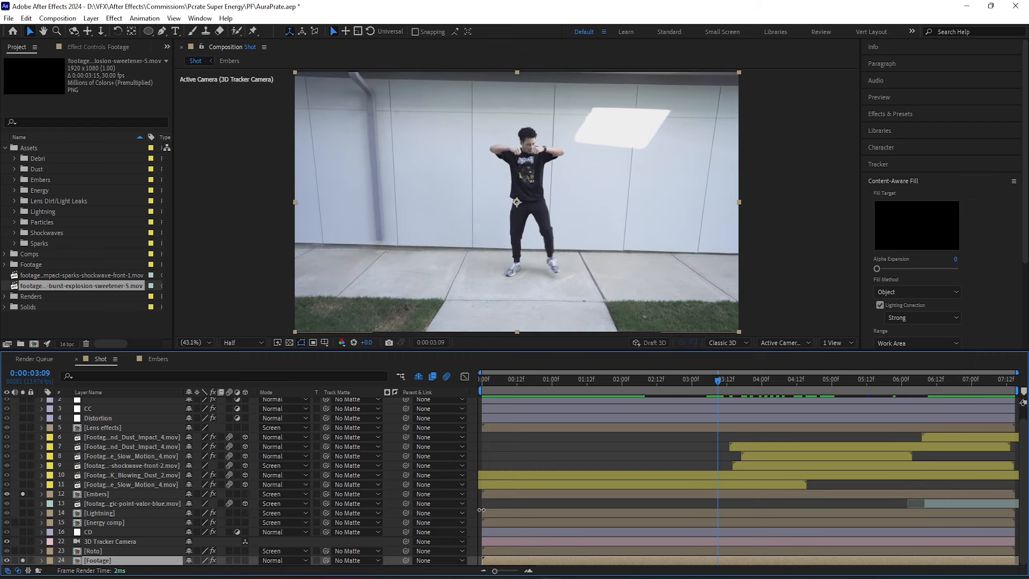
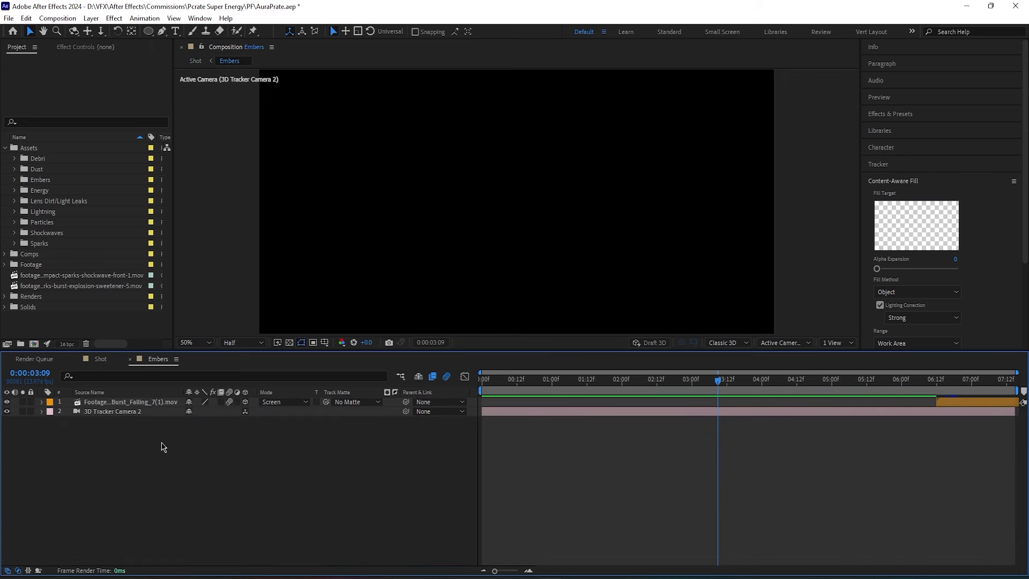
Step: Paste the Footage layer into the Embers composition, place it below the other layers, and make it a guide layer
key(ctrl+z)
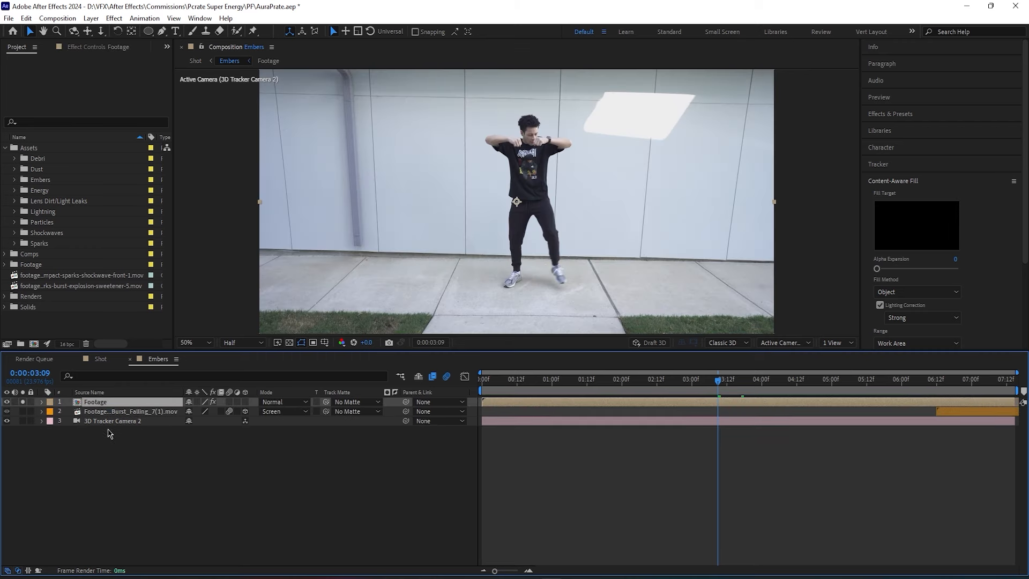
click(96, 423)
right_click(95, 422)
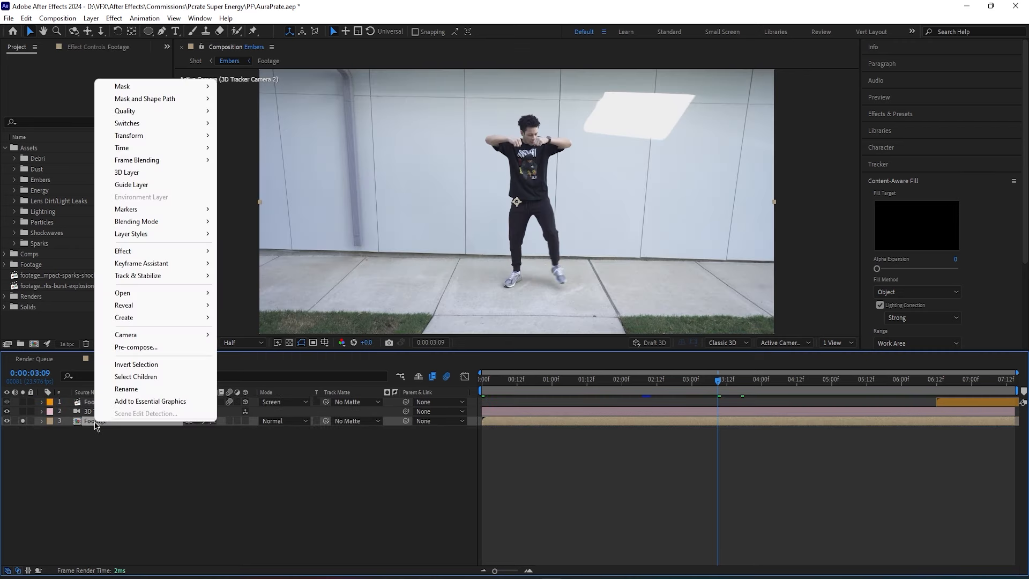
click(135, 185)
click(85, 456)
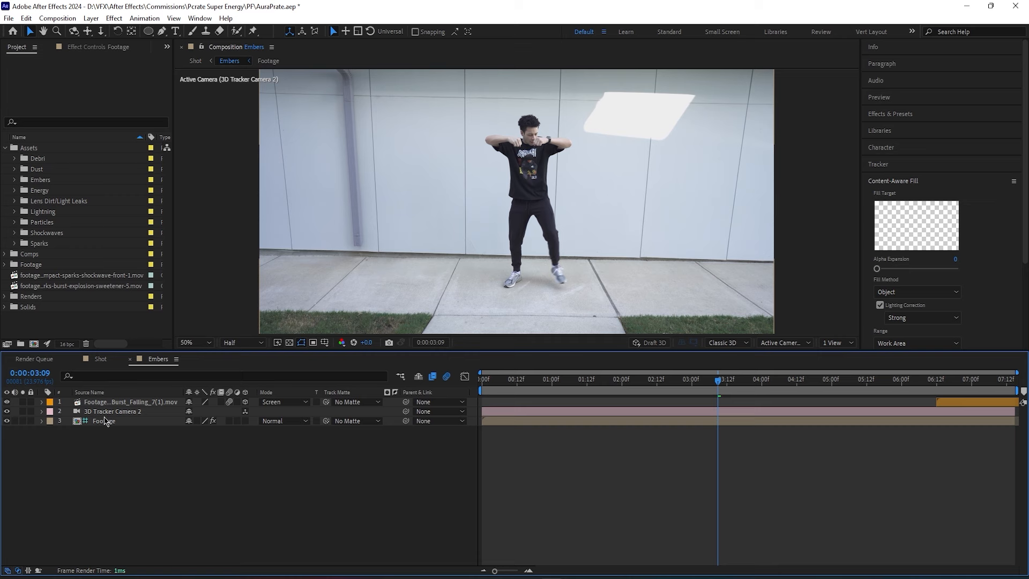
Step: Compare the Shot composition with the Embers composition to check how the Footage guide layer affects each
click(102, 360)
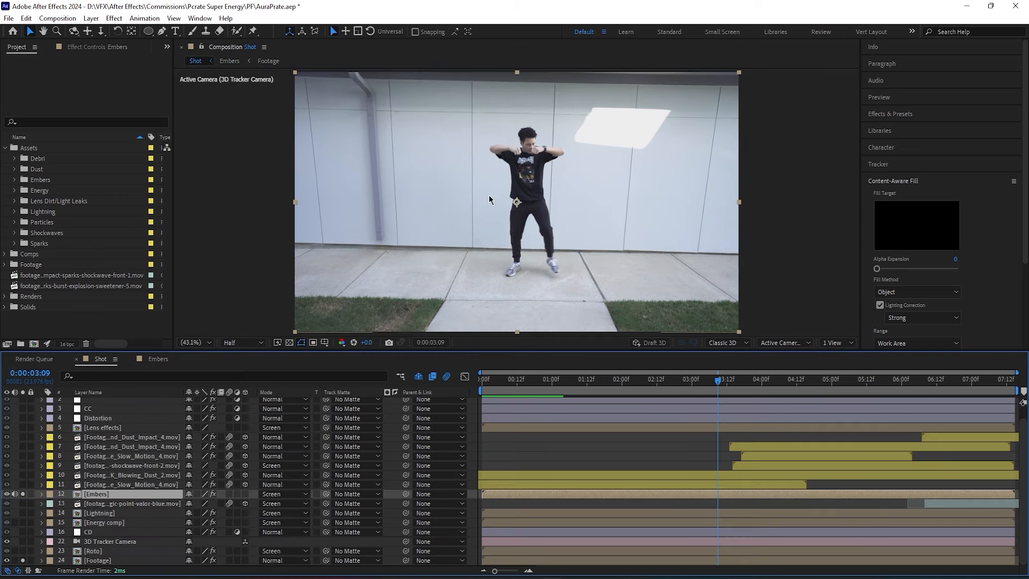
click(158, 359)
click(102, 411)
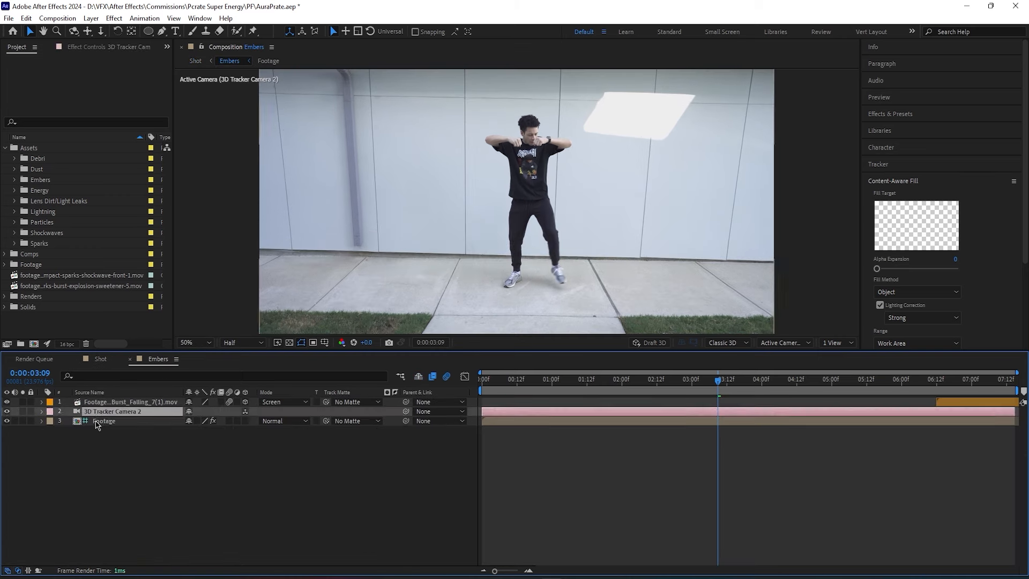
click(84, 421)
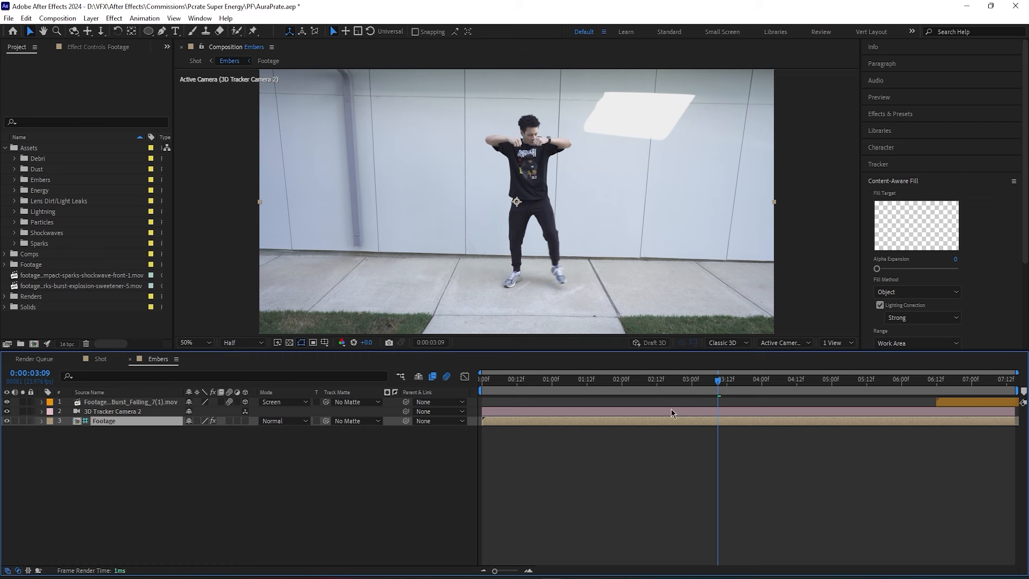
Step: Turn off the guide layer setting on Footage in Embers, view the result in Shot, and re-enable the setting
drag(737, 388, 724, 405)
right_click(123, 423)
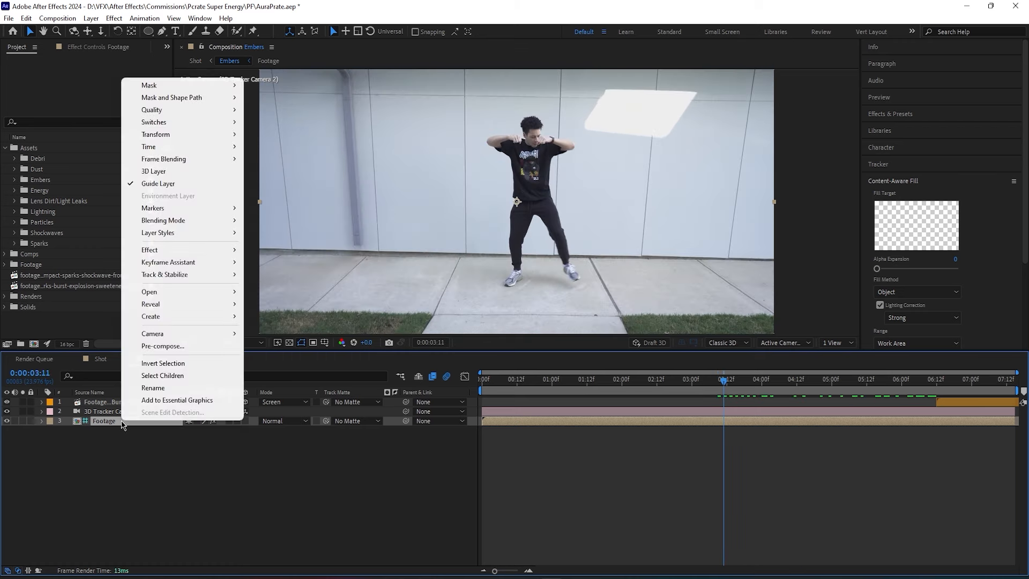
click(144, 184)
click(278, 466)
click(97, 360)
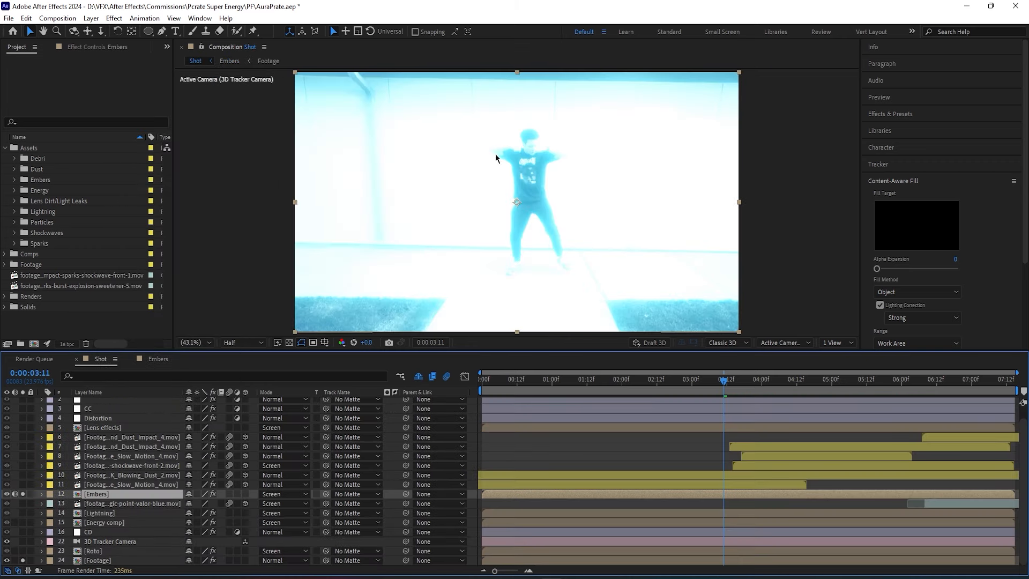
click(161, 359)
right_click(113, 421)
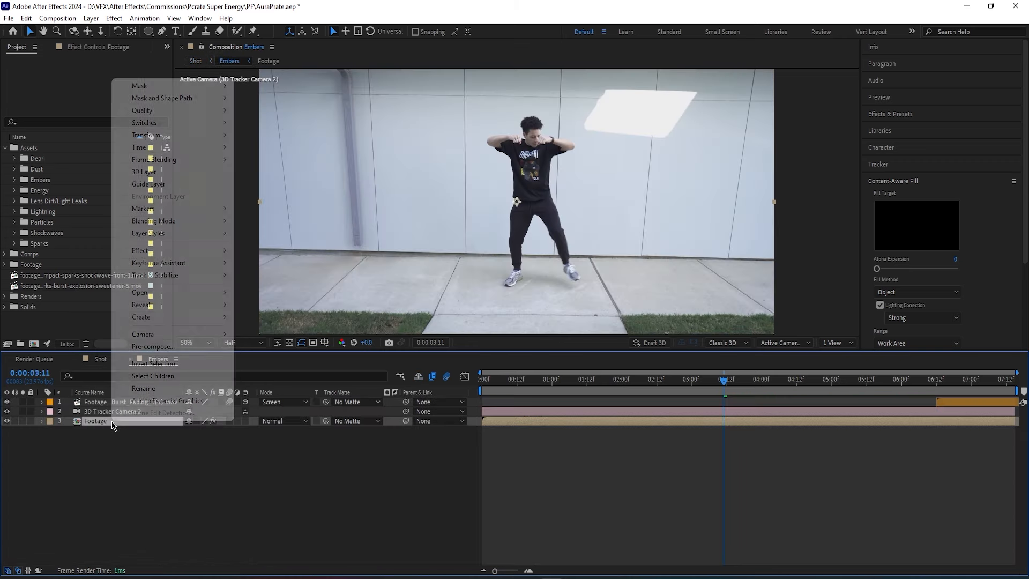
click(144, 185)
Step: Add the burst-explosion-sweetener-5.mov clip at the top of the Embers composition, starting at about 0:00:03:13
click(800, 387)
click(109, 289)
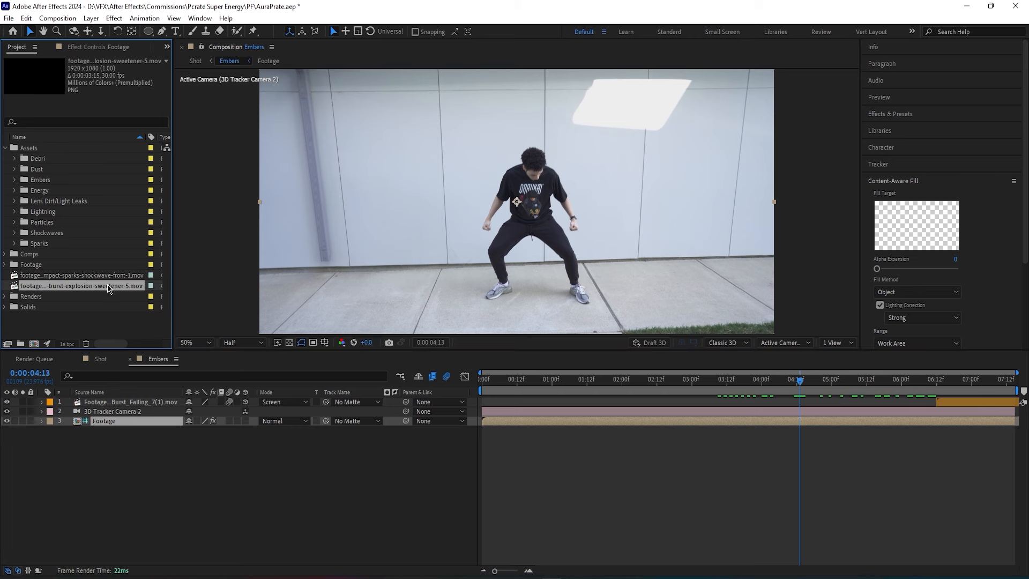
drag(78, 285, 136, 408)
drag(518, 402, 759, 401)
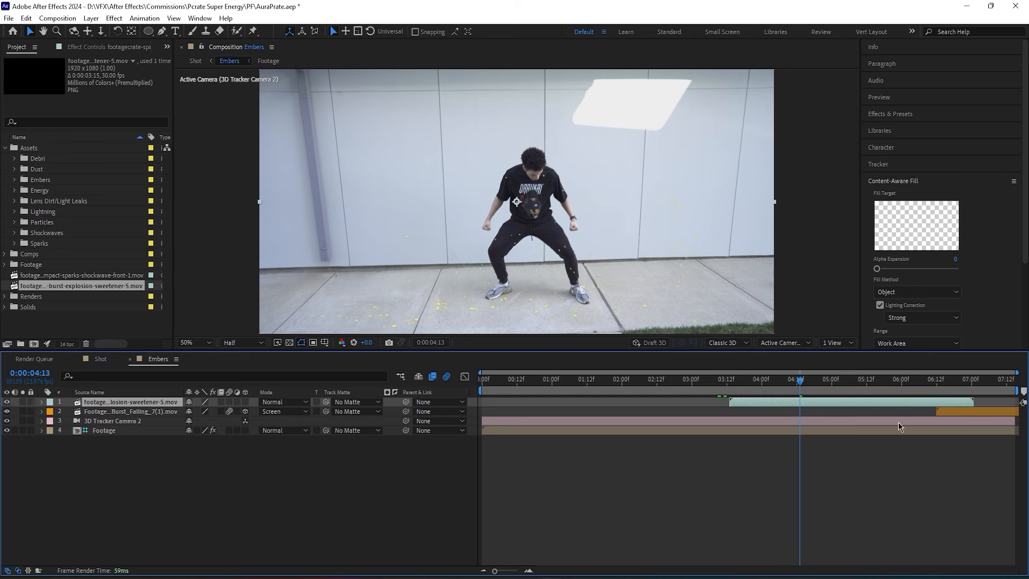
Step: Make the explosion sweetener layer 3D and give it the same position as the Burst_Falling_7(1).mov layer
click(244, 401)
click(127, 411)
key(p)
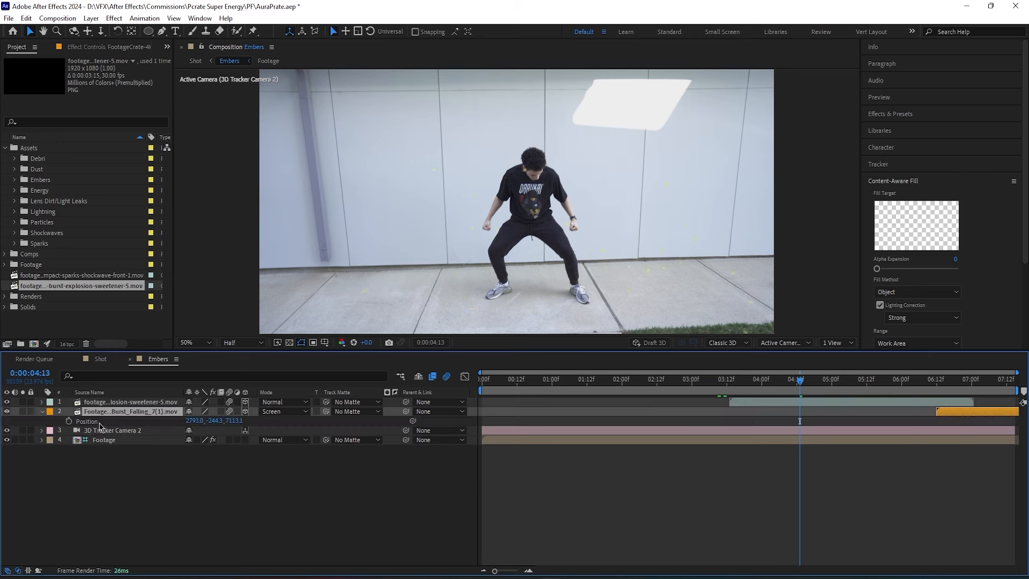
click(108, 402)
key(p)
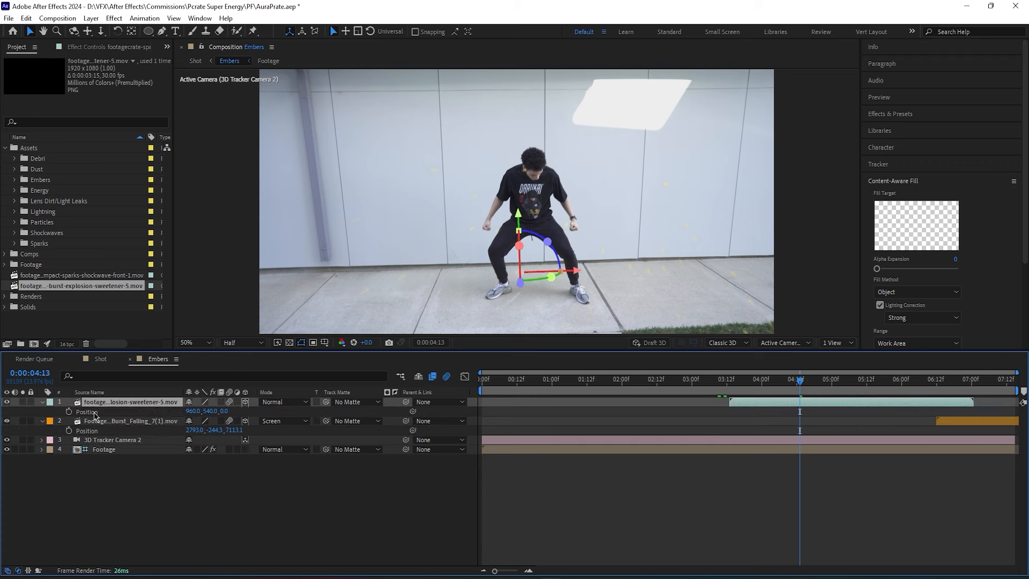
Step: Move the explosion sweetener layer down to the man's feet, scale it to 561%, and preview the burst
drag(600, 115, 585, 291)
key(s)
drag(241, 411, 488, 415)
click(730, 379)
key(space)
Step: Raise the explosion sweetener layer around the man and preview the Embers composition from 0:00:03:07
click(743, 387)
drag(525, 225, 524, 148)
click(711, 387)
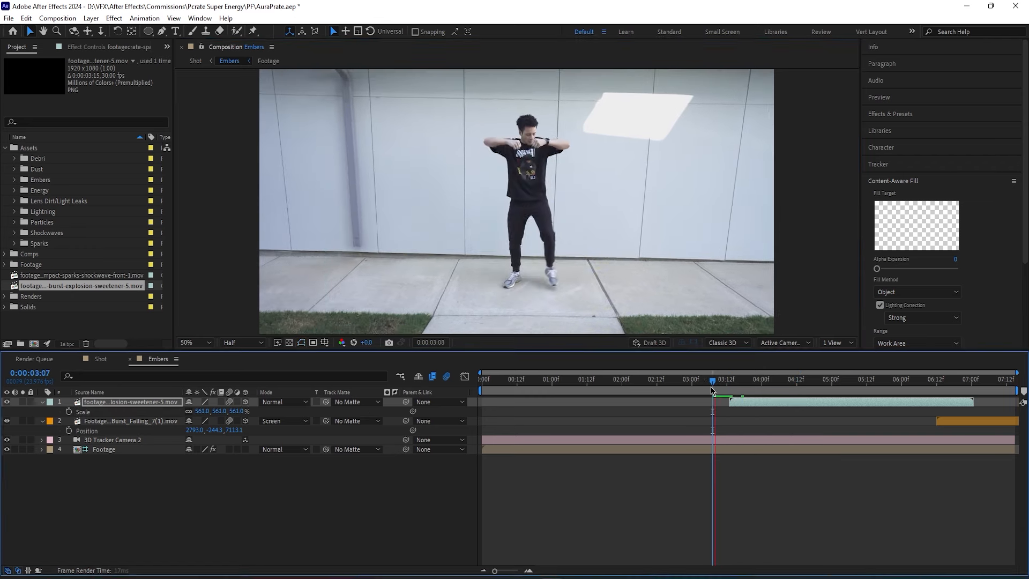
key(space)
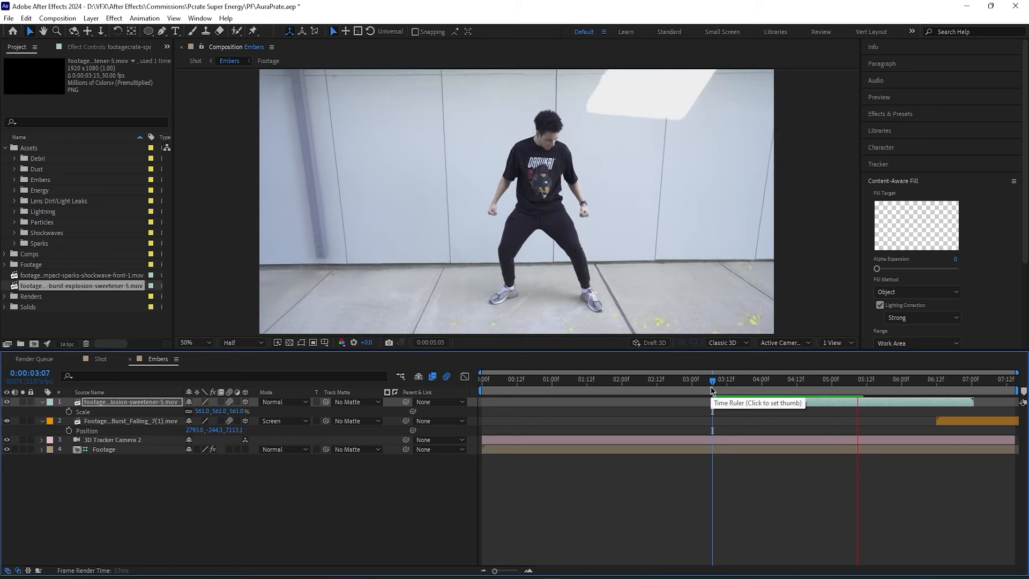
Step: Return to the Shot composition and preview the combined energy, lightning and embers effects
click(724, 384)
click(110, 363)
key(space)
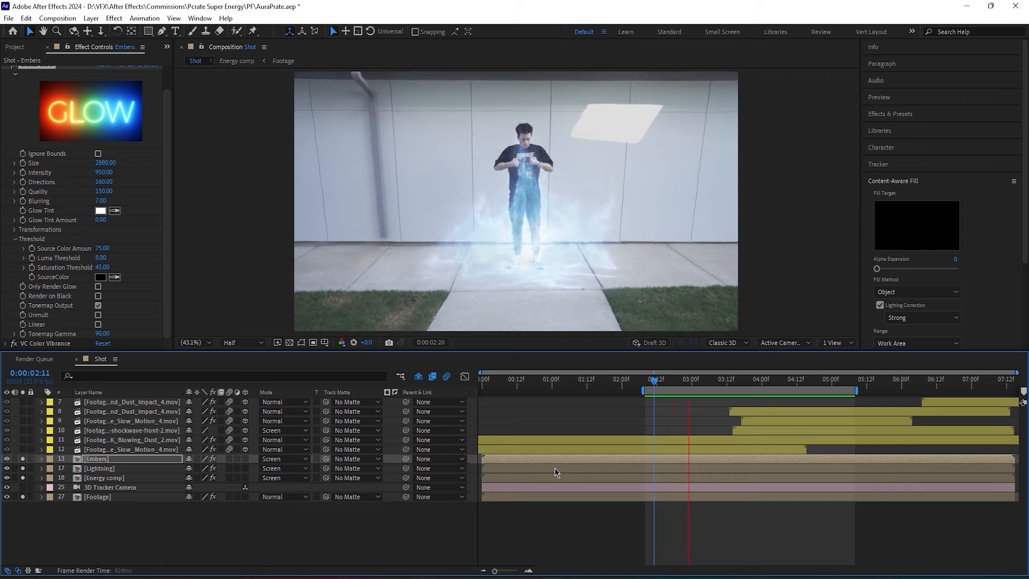
Step: At 0:00:03:18, keyframe the VC Color Vibrance color on Energy comp and reveal its keyframe
drag(693, 384, 745, 388)
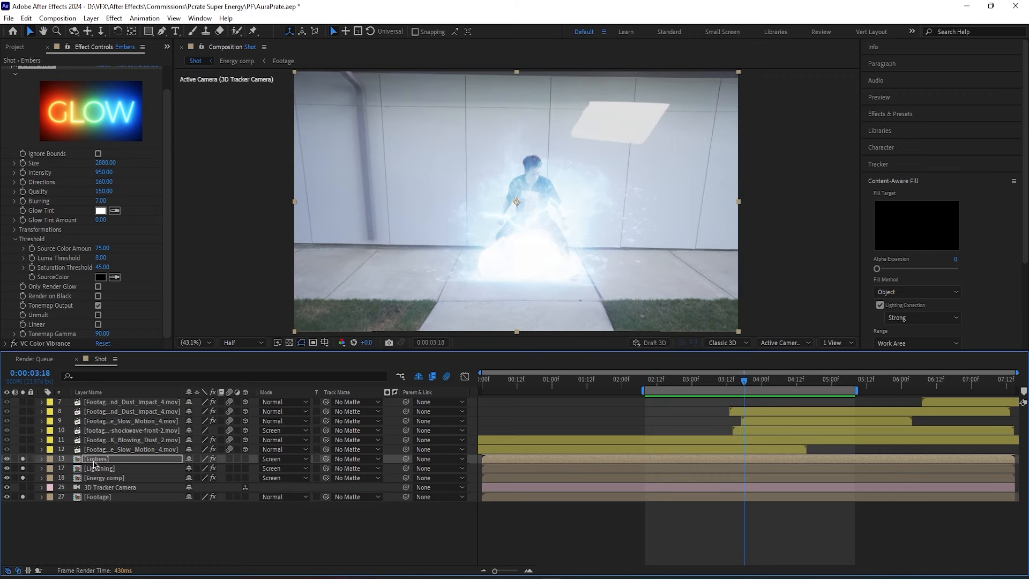
click(105, 478)
click(6, 99)
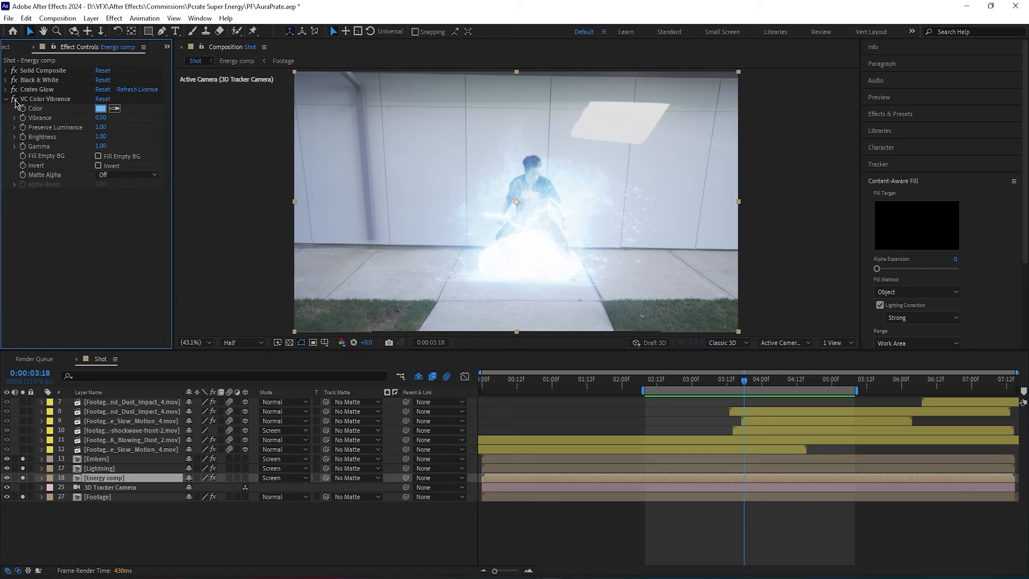
click(24, 99)
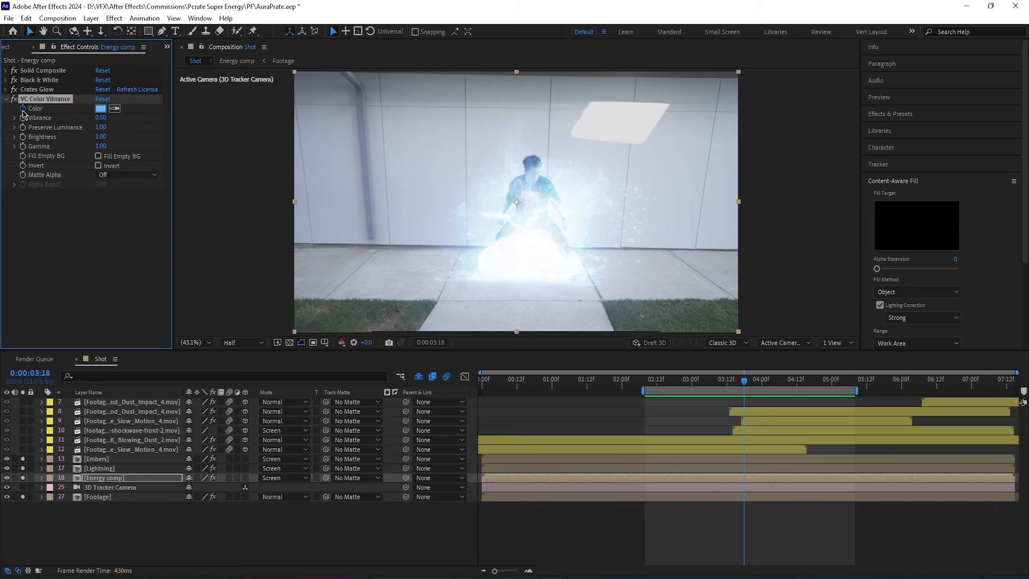
key(u)
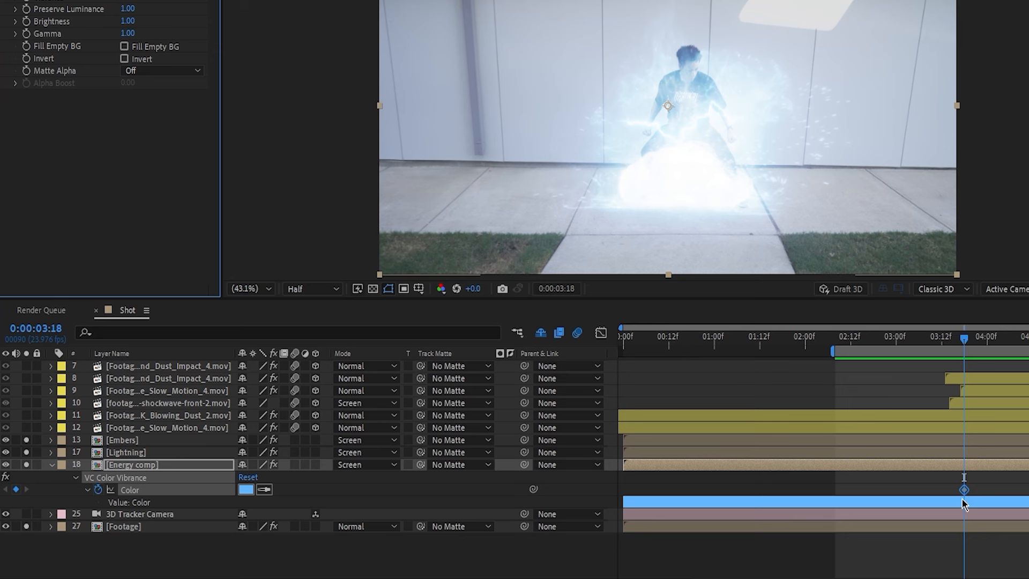
Step: At 0:00:04:01, set the VC Color Vibrance color of Energy comp to orange FFAA4E
drag(963, 347, 991, 354)
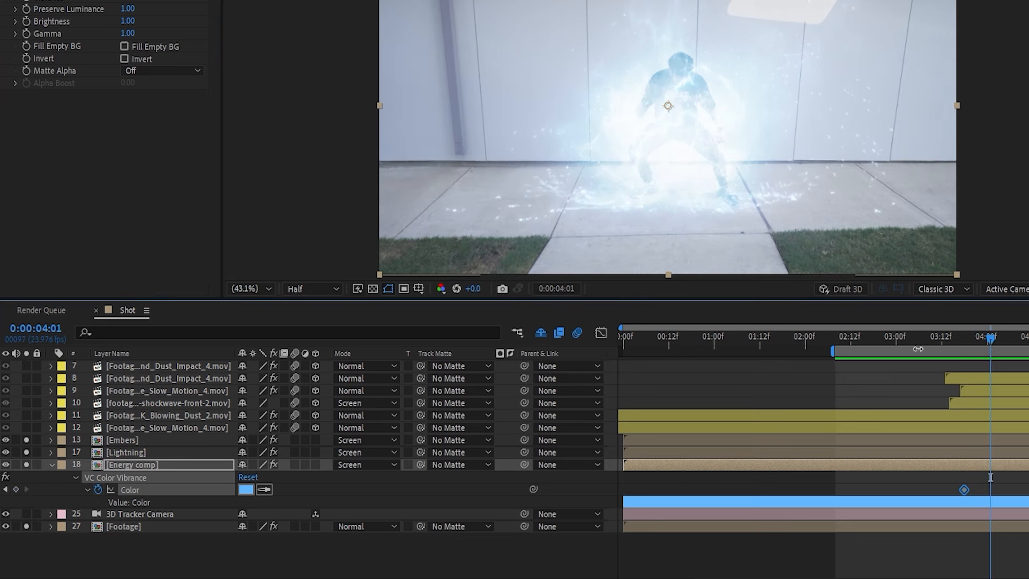
click(245, 489)
drag(295, 129, 294, 223)
drag(225, 53, 223, 39)
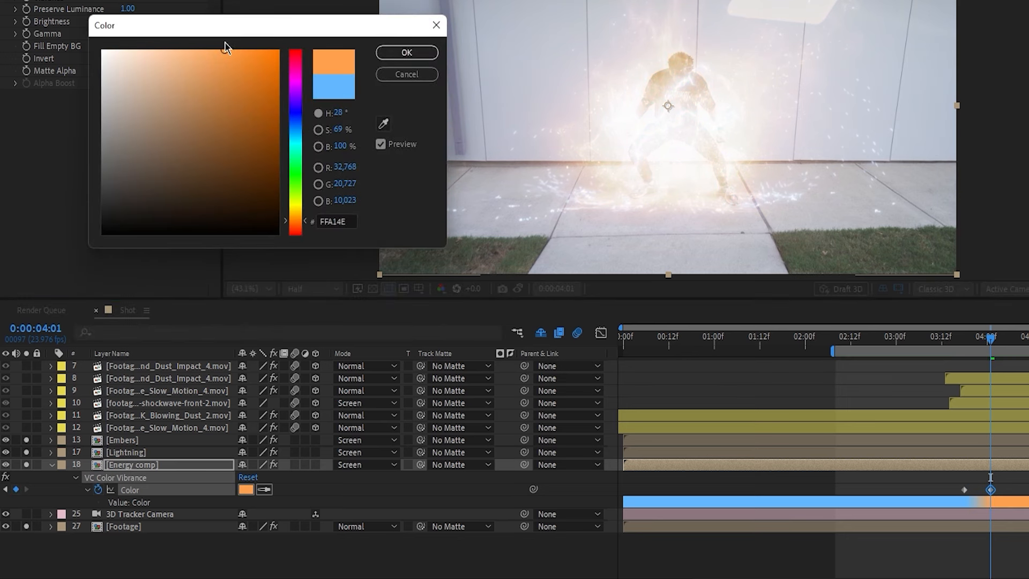
drag(294, 222, 291, 219)
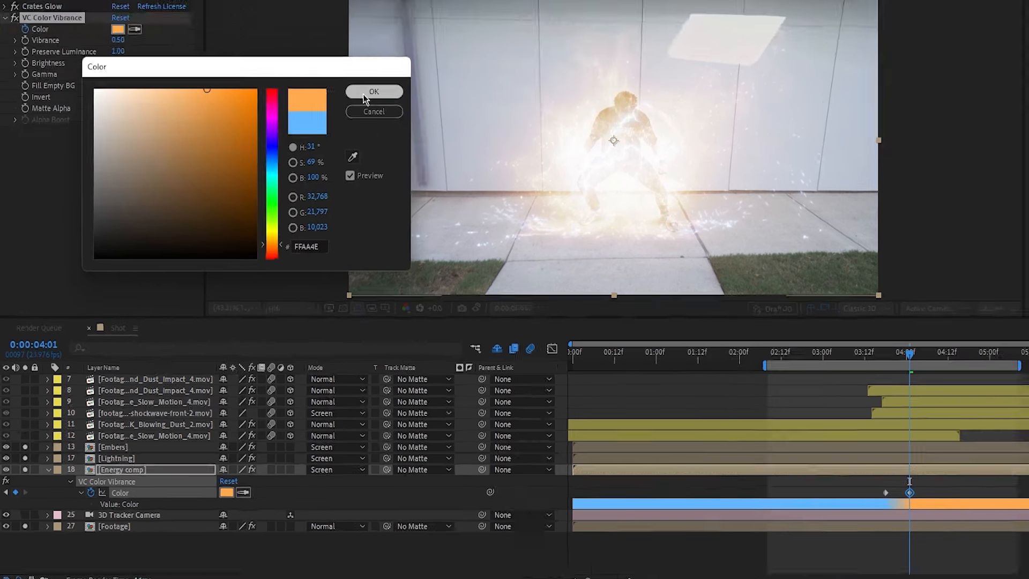
click(363, 99)
Step: Step back frame by frame to examine the aura's transition from blue to orange
key(Page_Up)
key(Page_Up)
key(Page_Up)
key(Page_Up)
key(Page_Up)
key(Page_Up)
key(Page_Up)
key(Page_Up)
key(Page_Up)
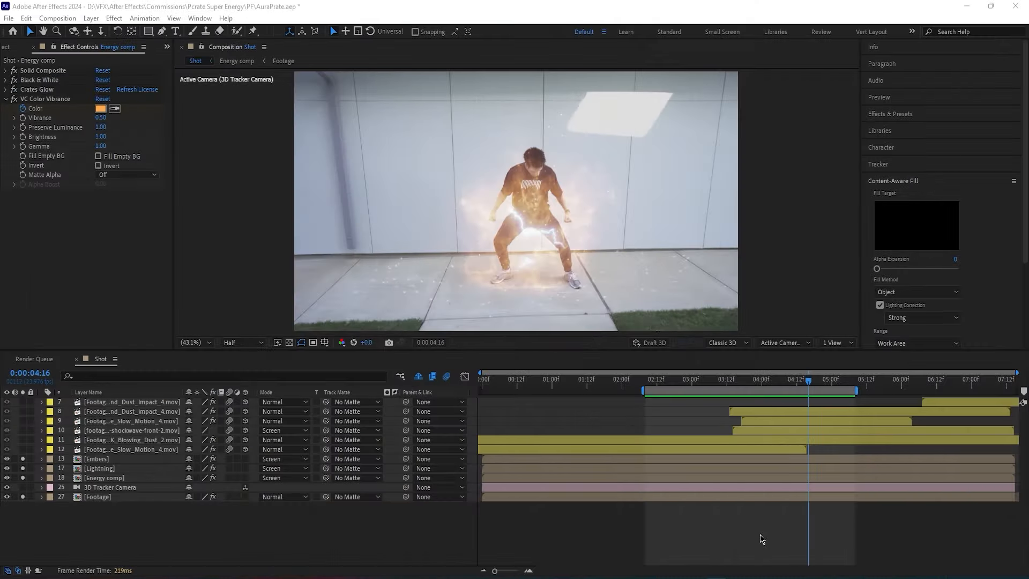
Step: Add an adjustment layer on top of the Shot composition and open the list of new layer types
click(761, 536)
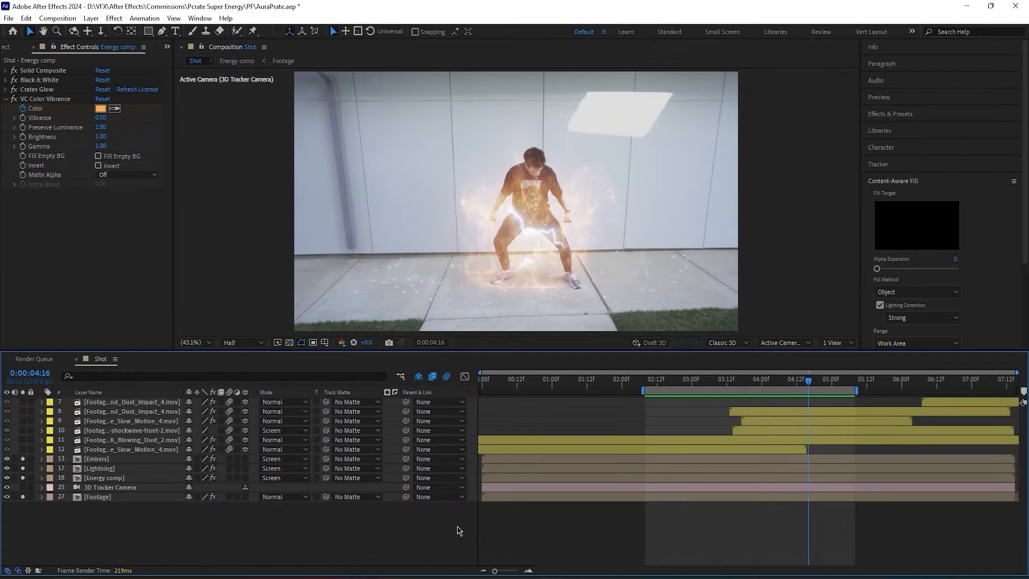
key(ctrl+alt+y)
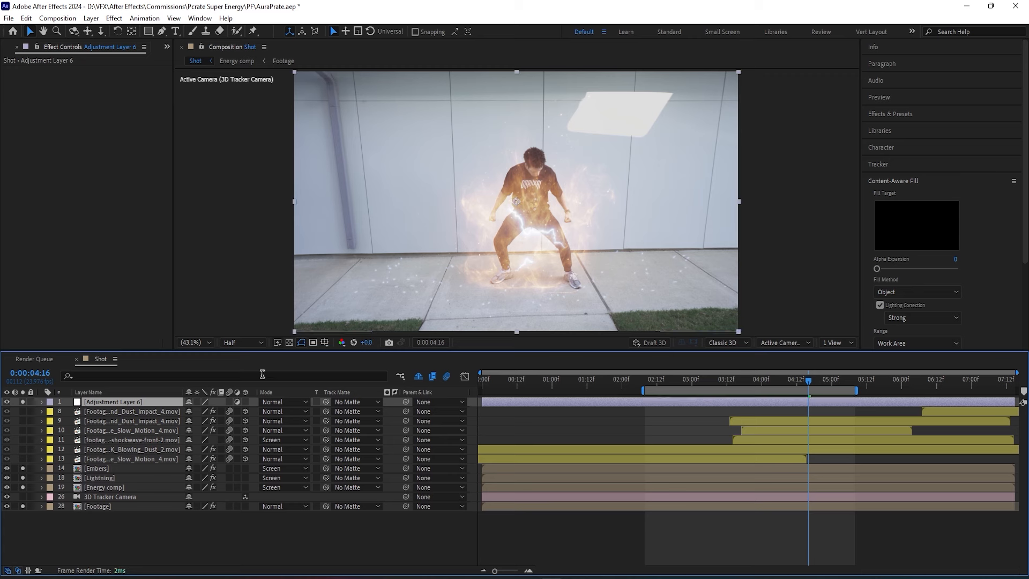
right_click(443, 534)
mouse_move(470, 389)
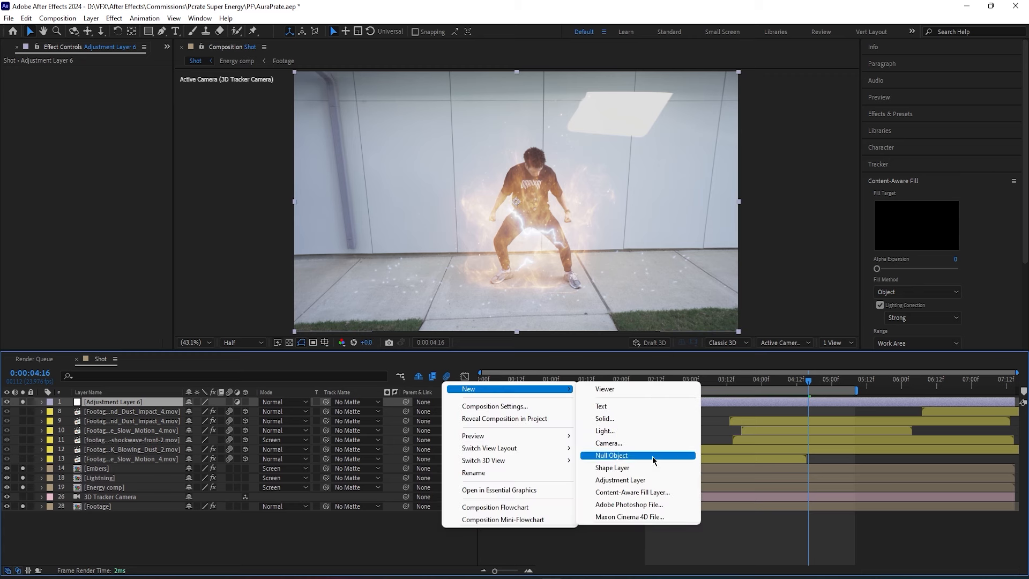
Step: Apply Motion Tile to the new adjustment layer and set its Output Width and Output Height to 110
key(Escape)
key(ctrl+space)
text(motion)
click(765, 422)
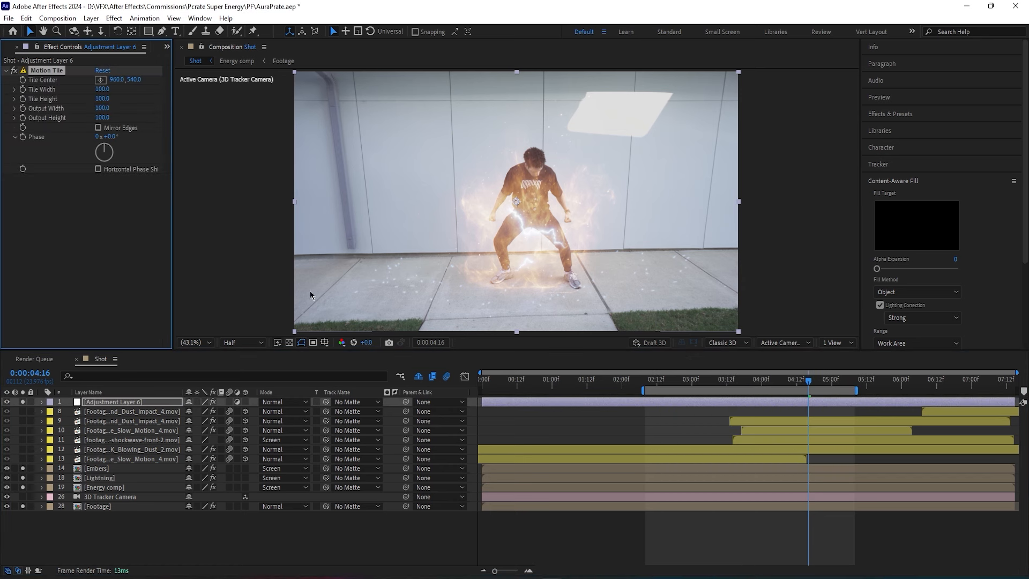
click(102, 118)
click(108, 109)
text(110)
key(Return)
Step: Add CC Vector Blur to the adjustment layer, using Energy comp as the Vector Map and a Map Softness of 25
key(ctrl+space)
text(cc)
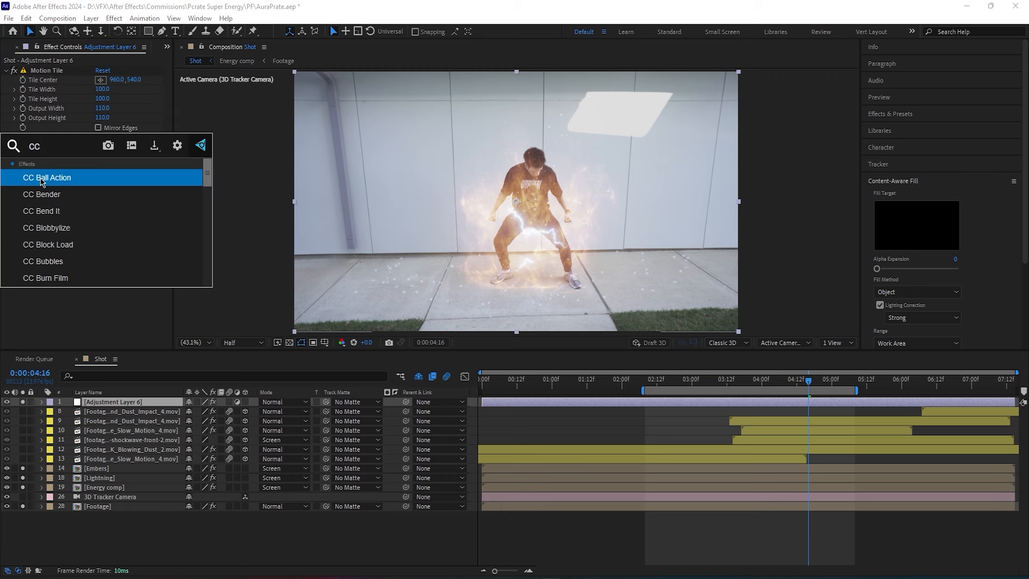
text( vec)
click(42, 180)
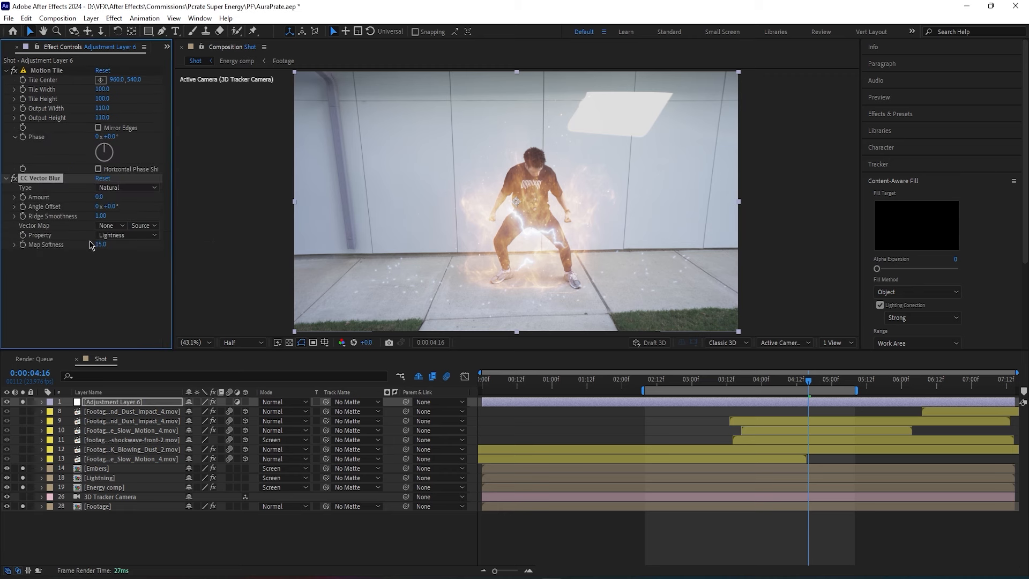
click(108, 227)
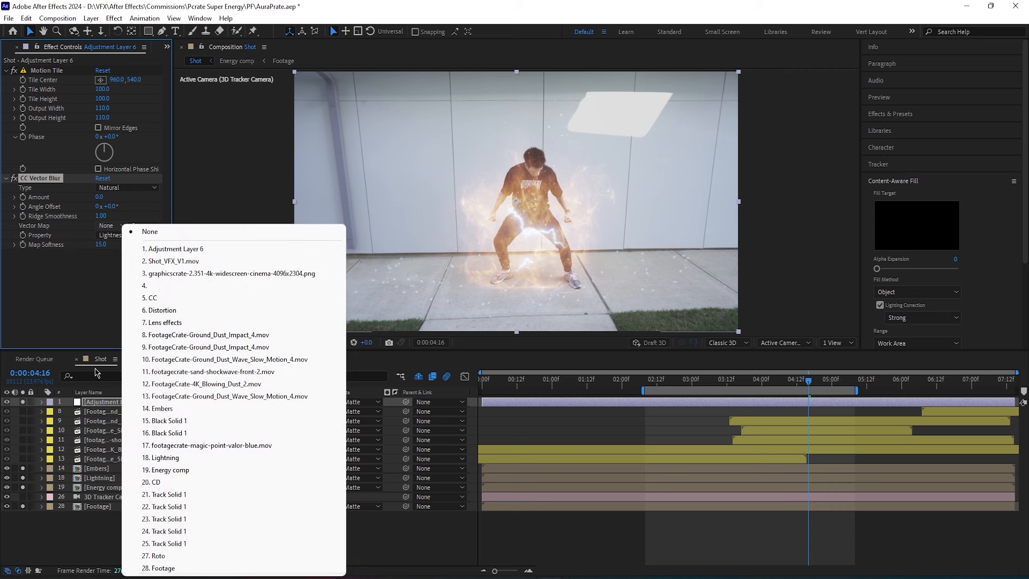
click(170, 470)
click(102, 247)
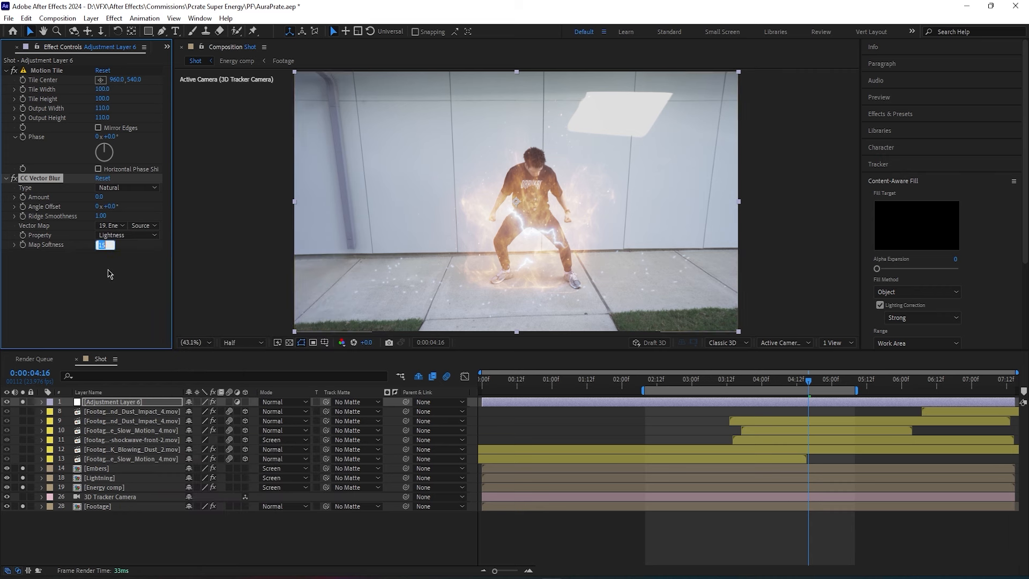
click(110, 275)
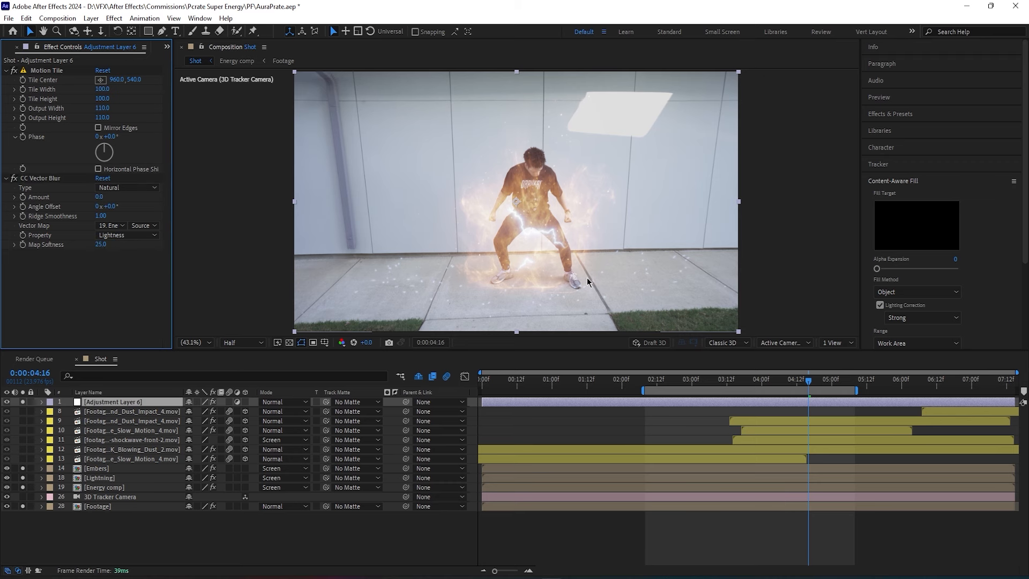
Step: Try a strong CC Vector Blur Amount of 86 and preview the distortion from about 0:00:03:03
scroll(509, 242, up, 1)
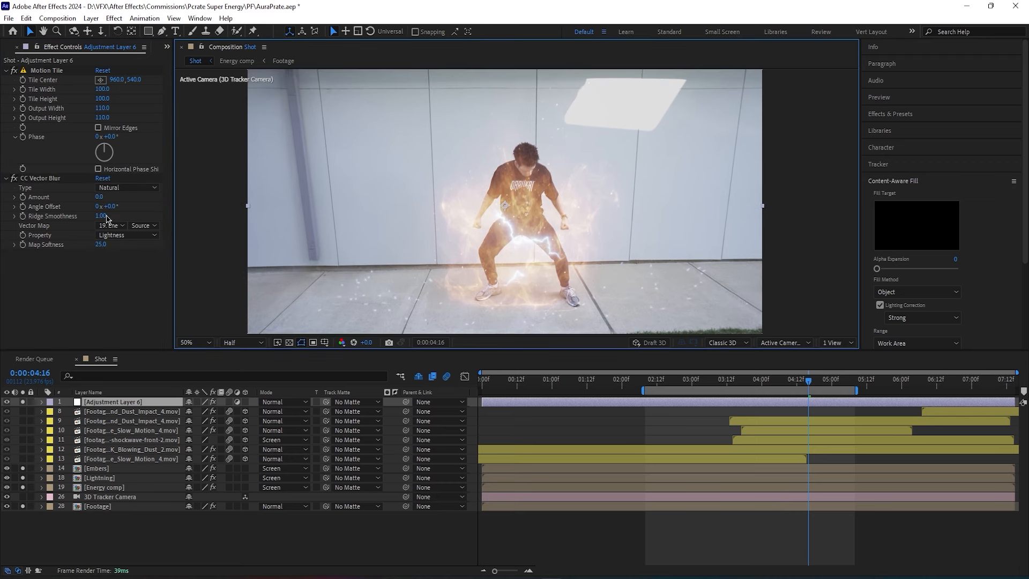
drag(101, 197, 148, 193)
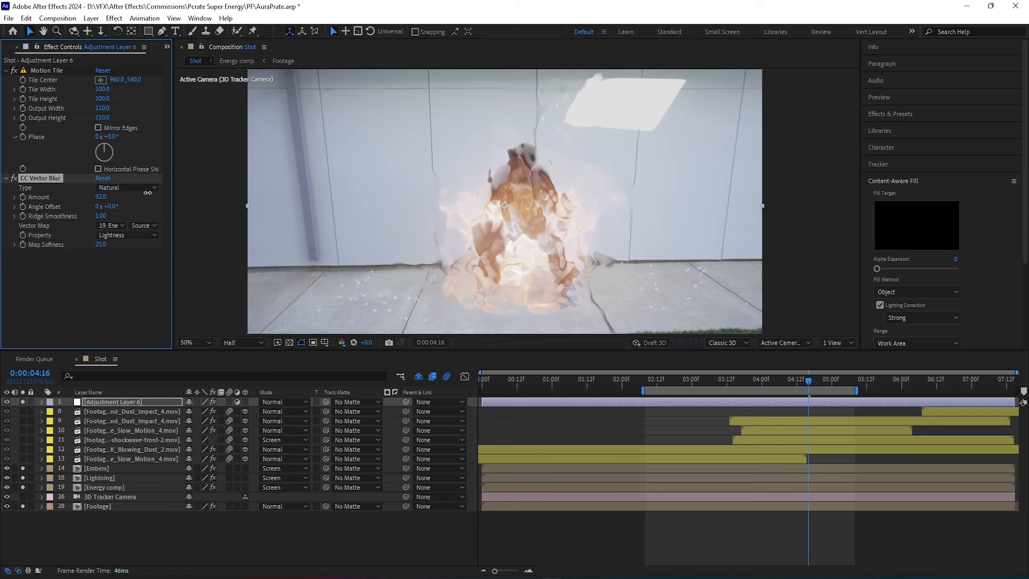
click(701, 382)
key(space)
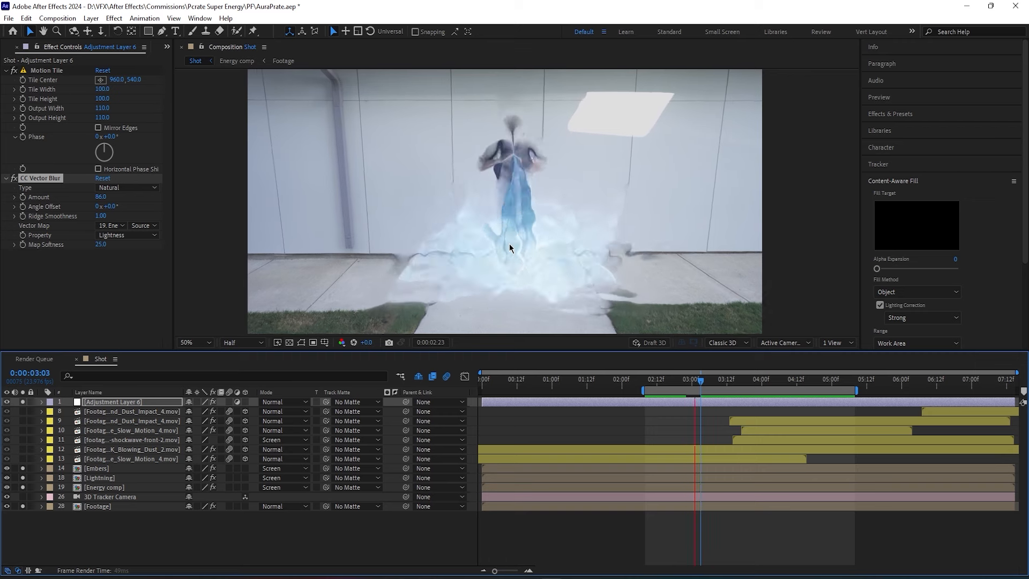
Step: Set the CC Vector Blur Amount to 8, preview the shot and fit the whole frame in the viewer
mouse_move(101, 197)
mouse_down()
mouse_move(54, 197)
mouse_move(90, 199)
mouse_up()
click(99, 198)
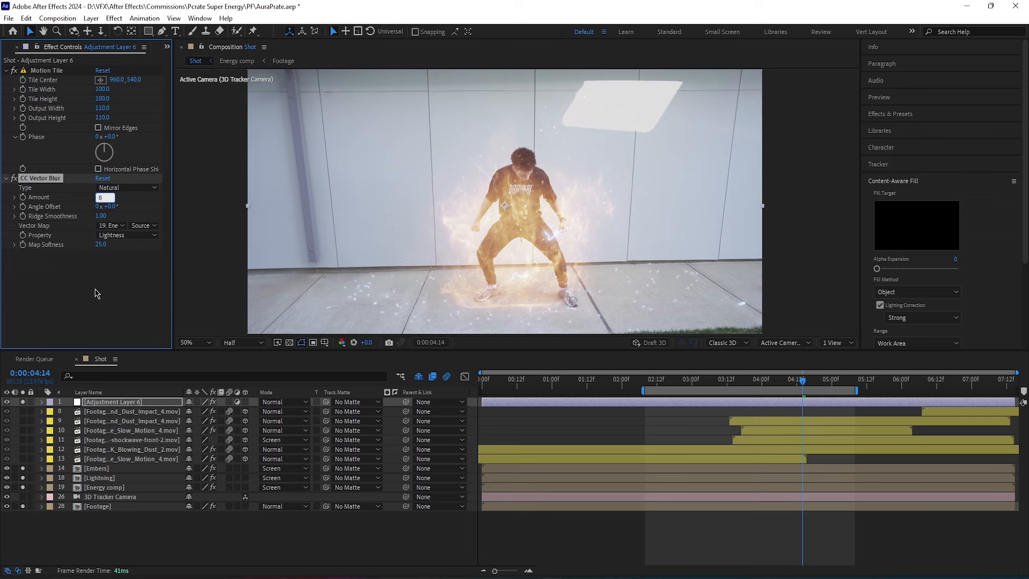
key(Return)
key(space)
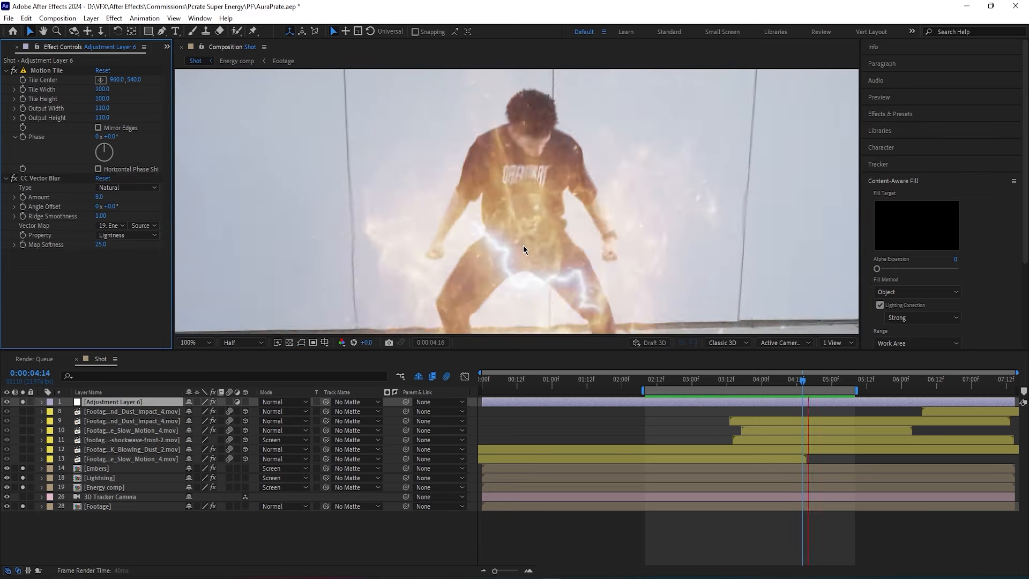
click(207, 342)
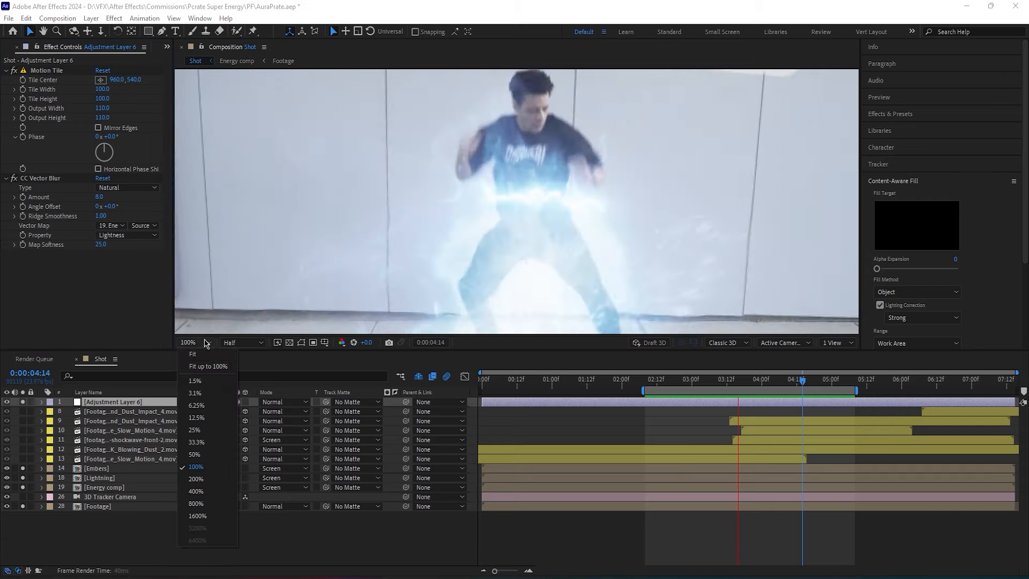
click(192, 353)
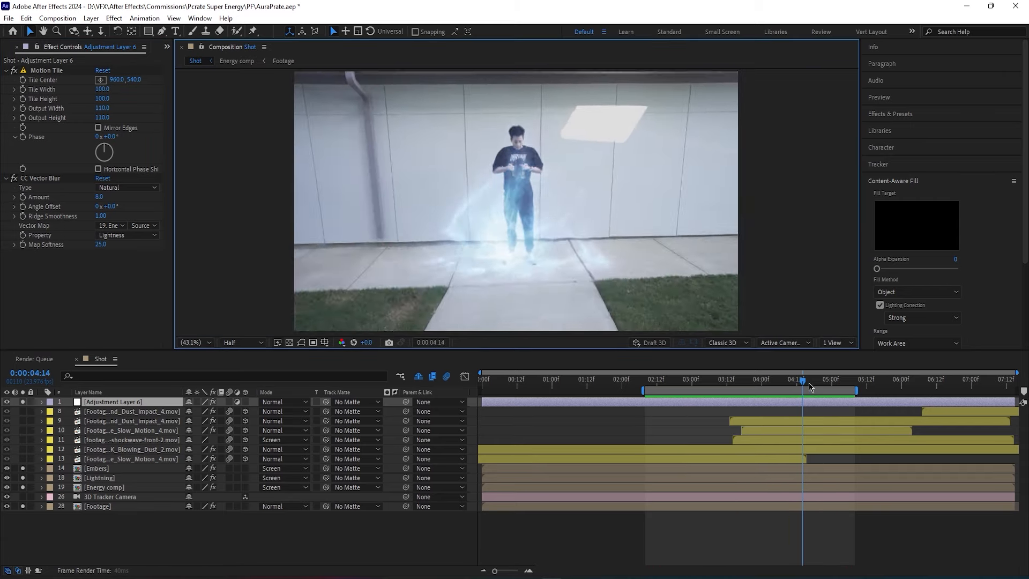
Step: Add Compound Blur to the adjustment layer with Energy comp as its Blur Layer
key(ctrl+space)
text(compo)
key(Return)
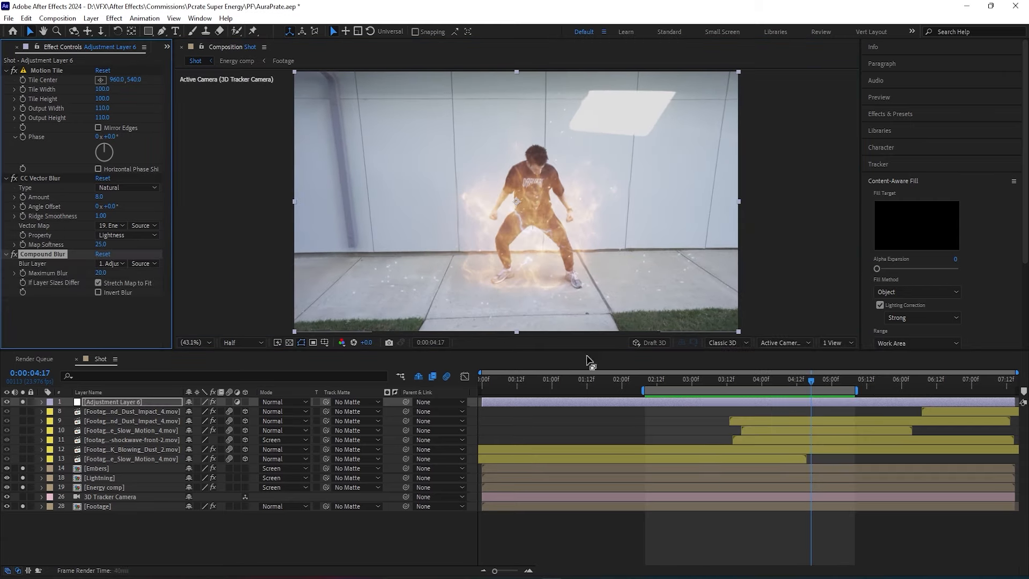
click(114, 264)
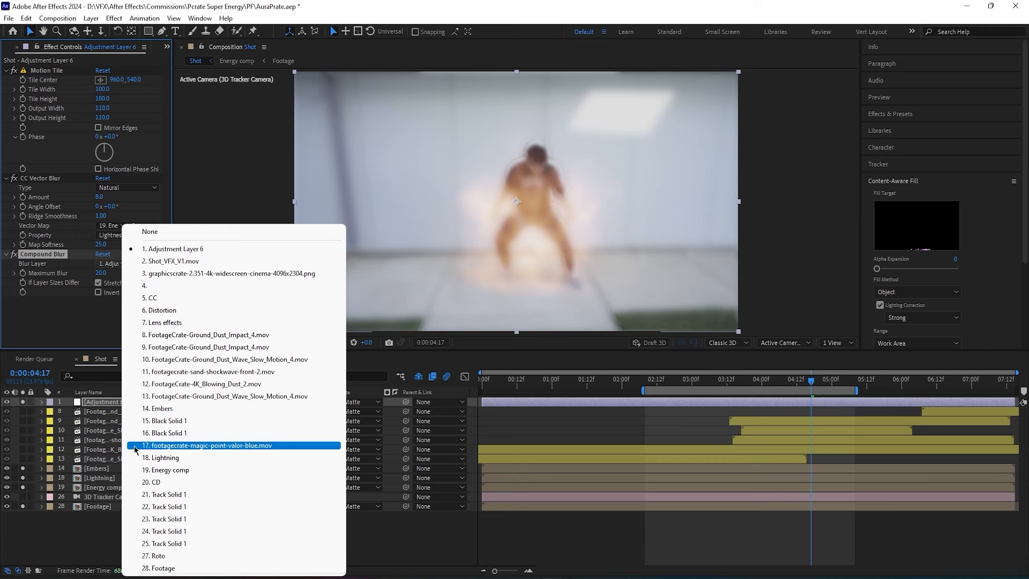
click(157, 470)
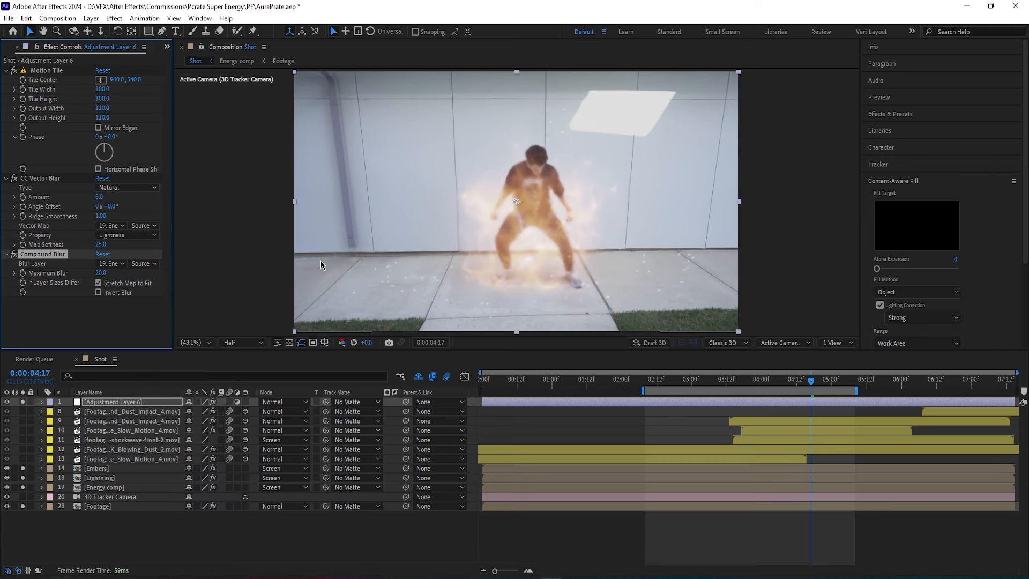
Step: Try a Compound Blur Maximum Blur of 81 and preview the blurred energy
key(period)
drag(115, 269, 147, 269)
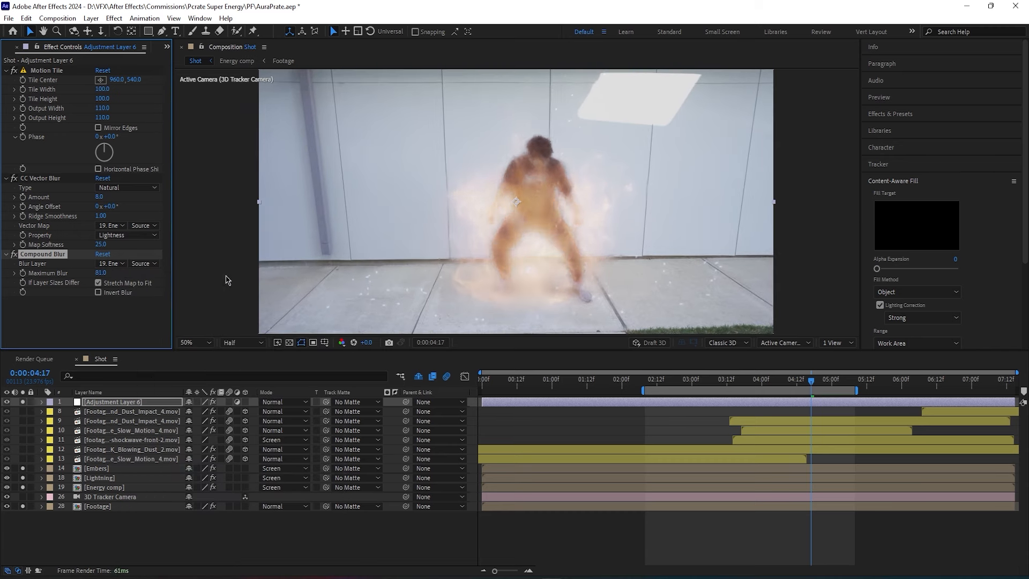
key(space)
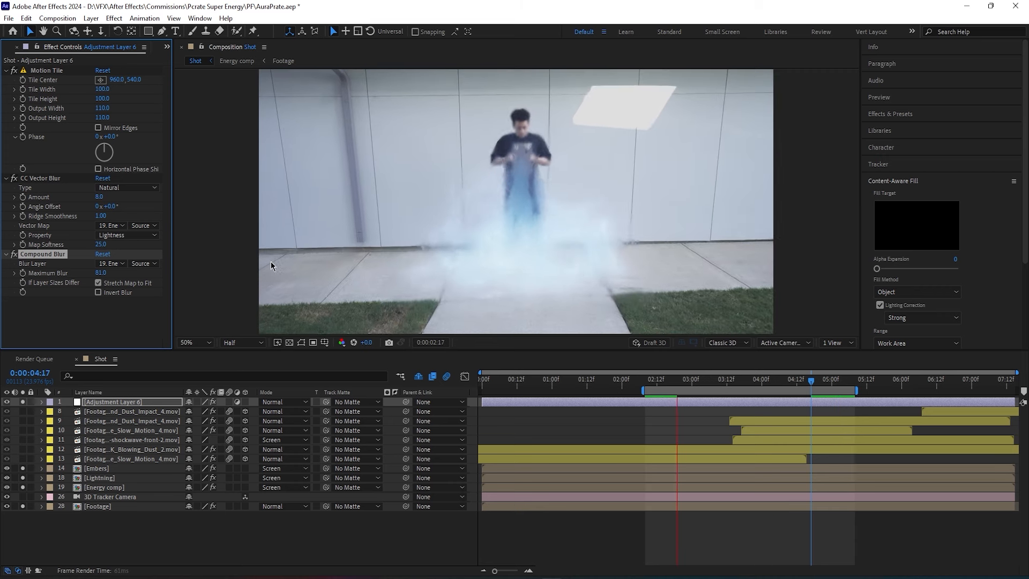
key(space)
Step: Set the Compound Blur Maximum Blur to 6 and preview the shot
click(101, 273)
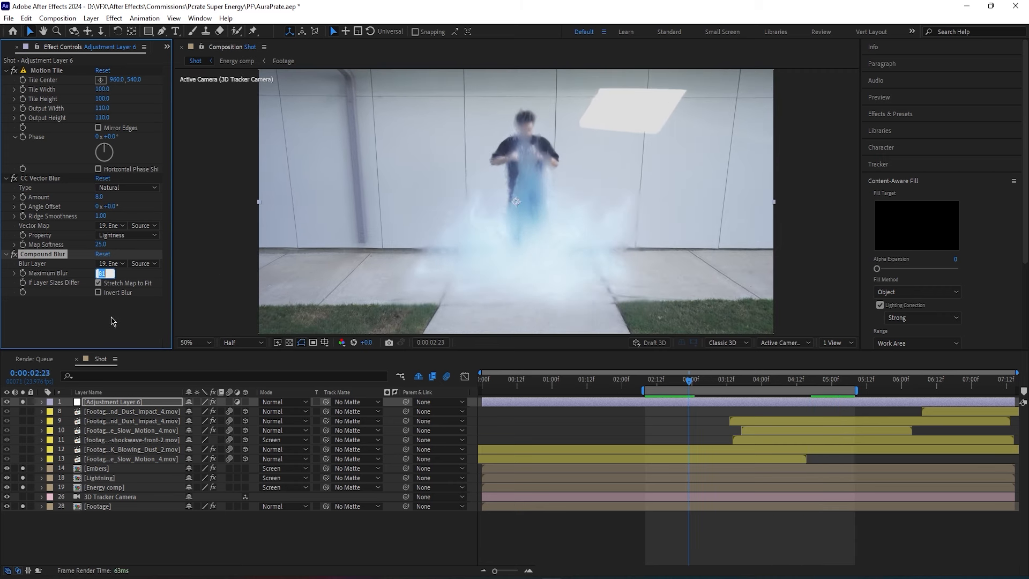
text(6)
key(Return)
key(space)
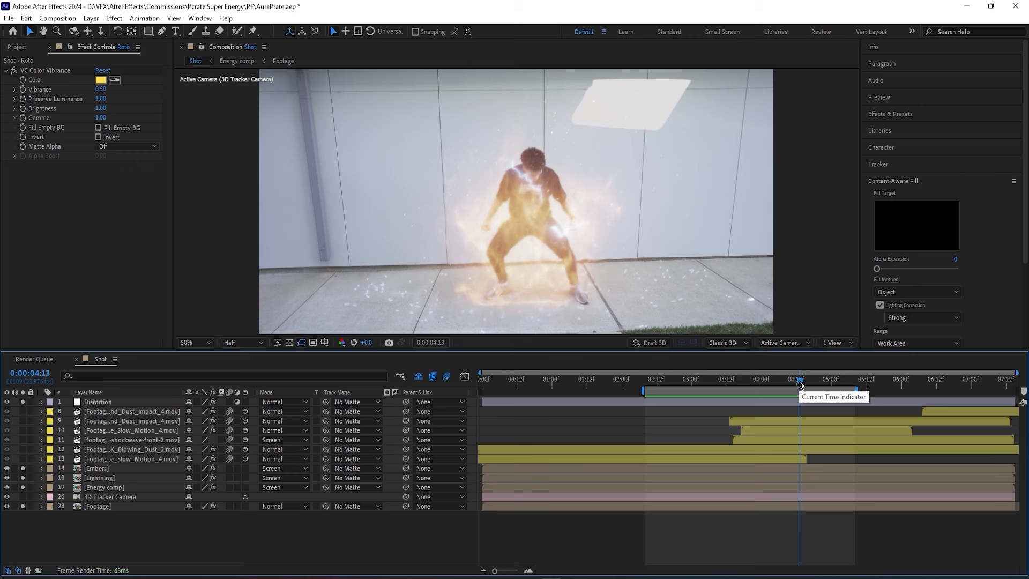
Step: Add another adjustment layer above Distortion and apply the ProductionCrate Chromatic Distortion effect to it
key(ctrl+alt+y)
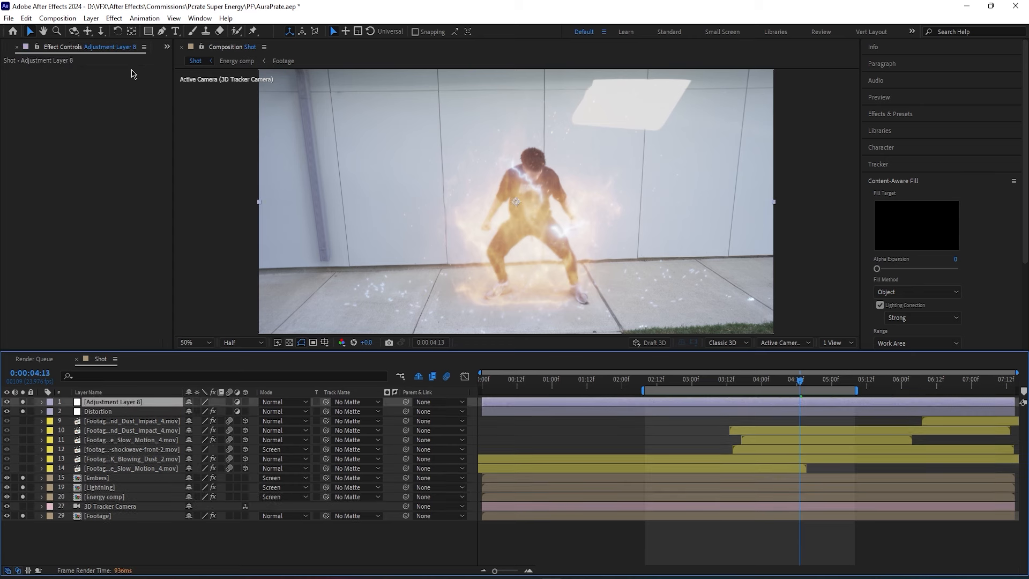
click(114, 18)
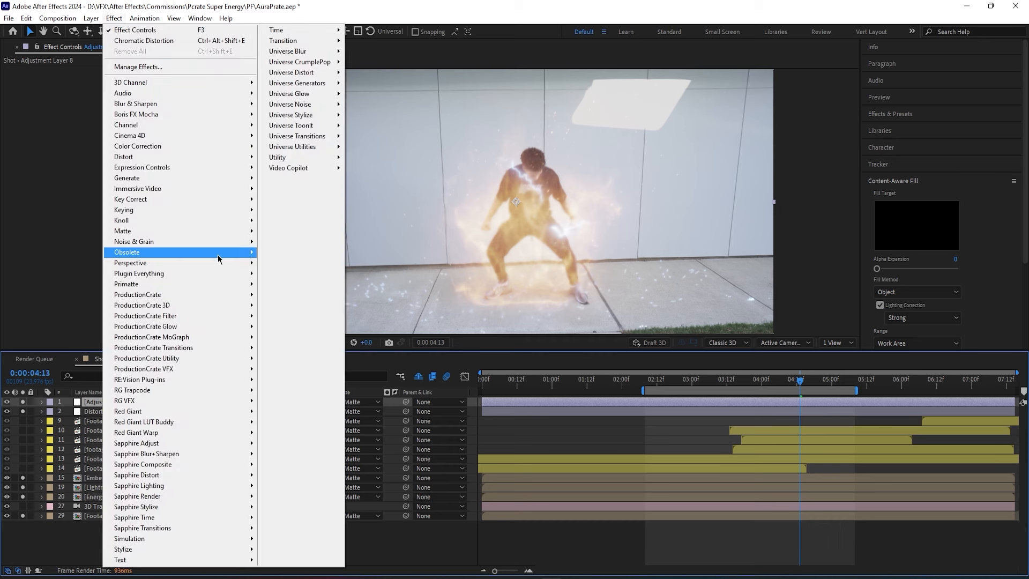
mouse_move(187, 316)
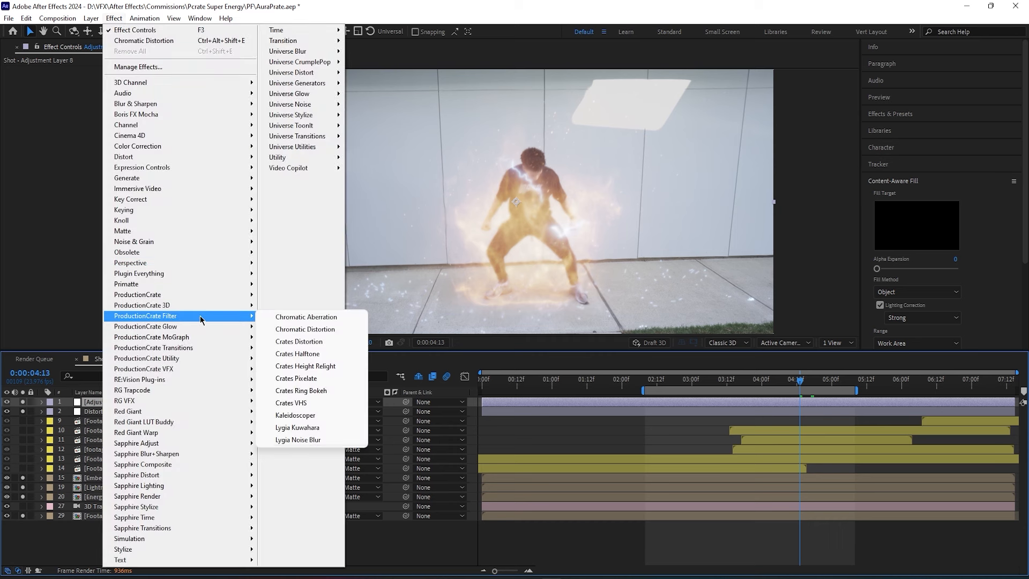
click(323, 330)
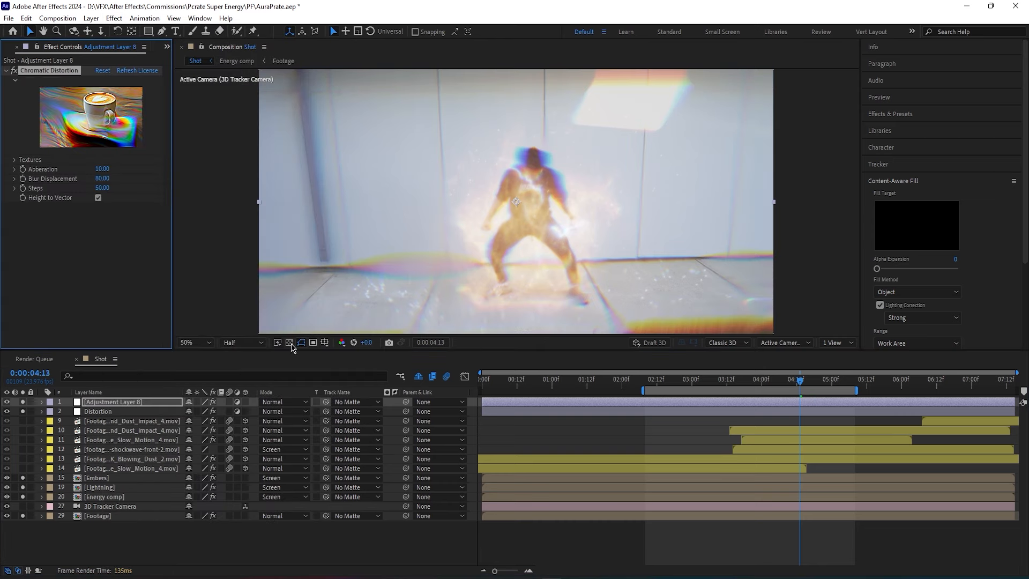
Step: Turn off solo on the Distortion layer and set texture1 of Chromatic Distortion to Energy comp
click(23, 412)
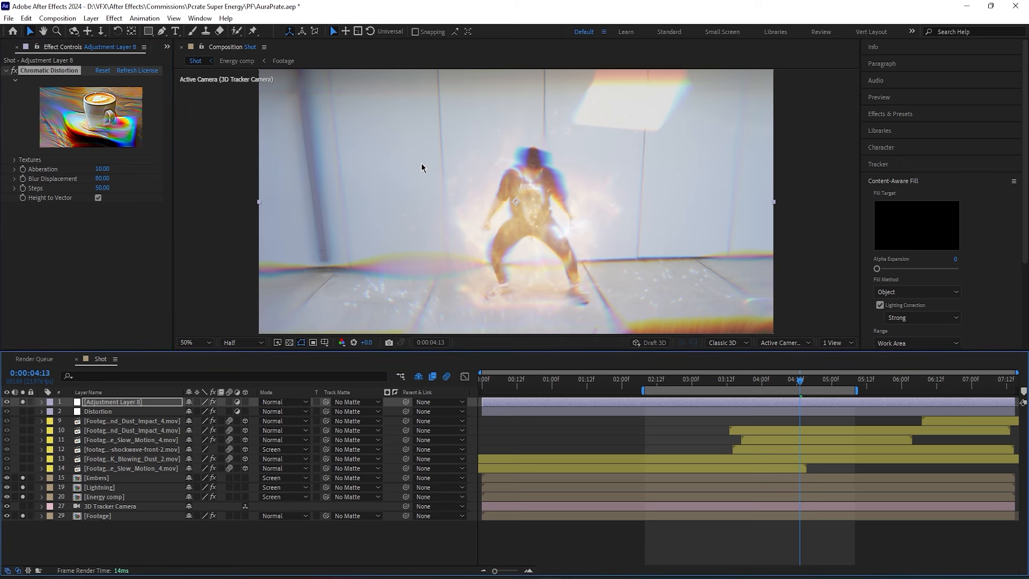
click(336, 223)
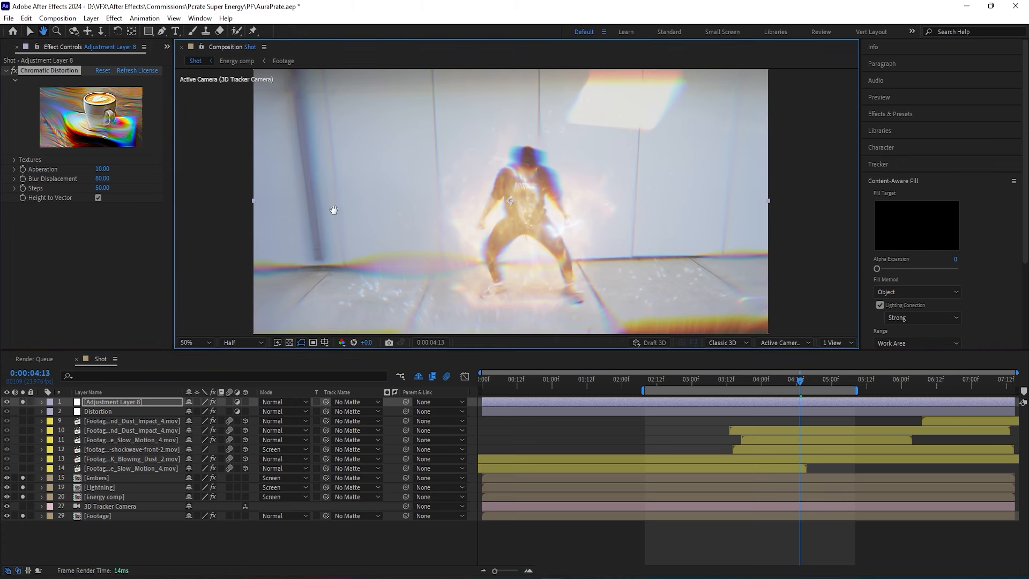
click(14, 161)
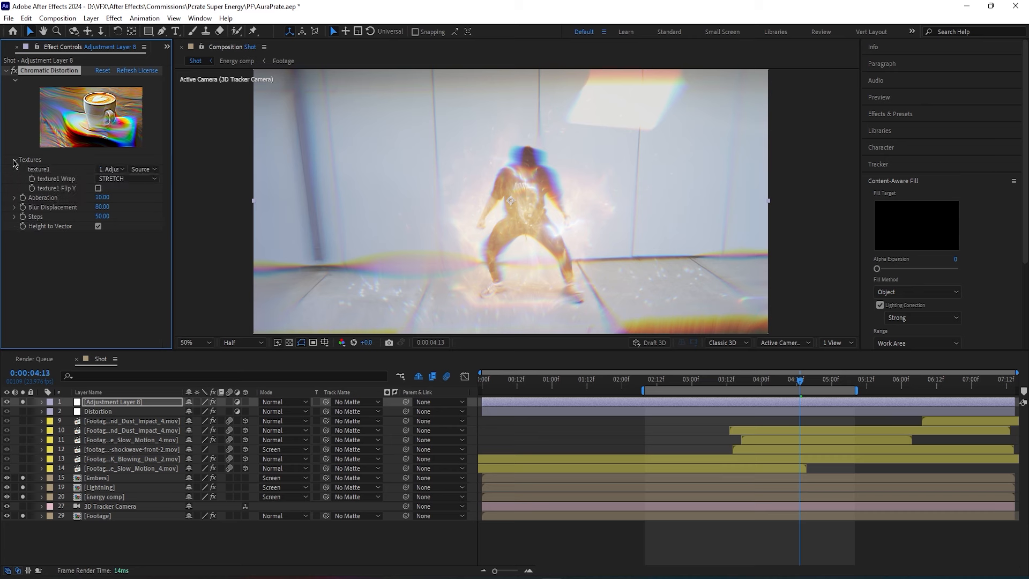
click(112, 169)
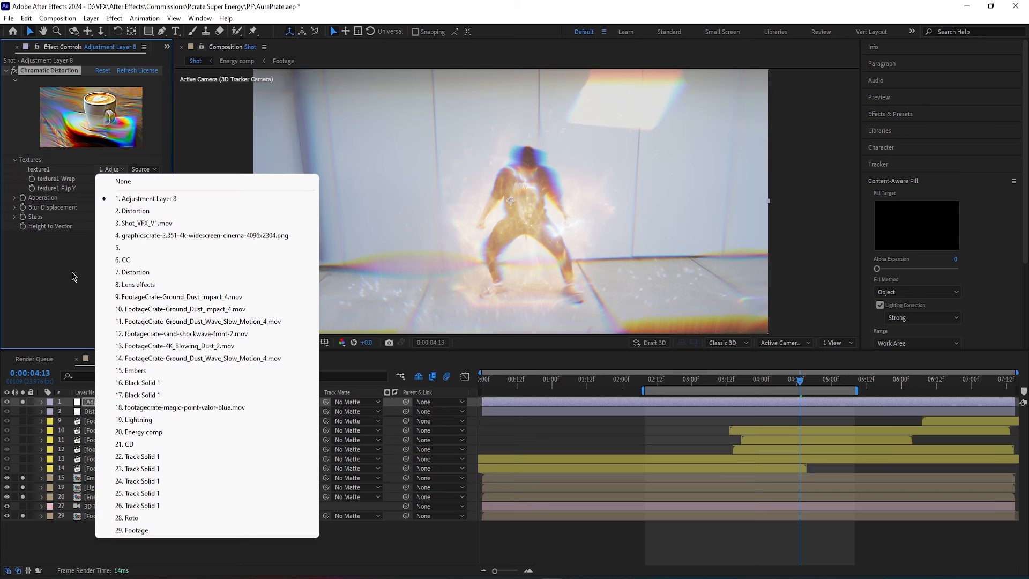
click(149, 437)
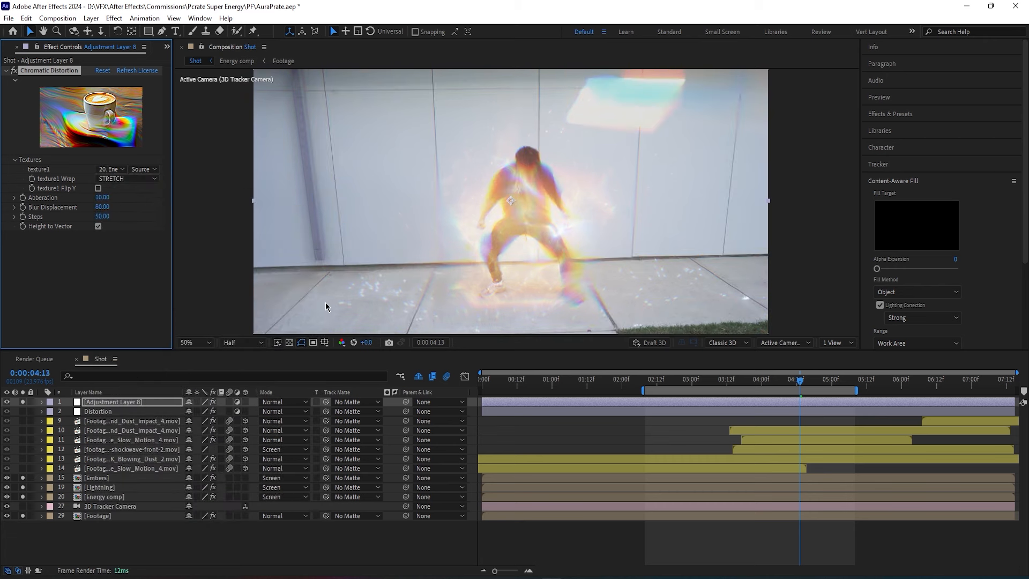
Step: Inspect the color fringing around the man, then set Chromatic Distortion's Blur Displacement to 50 and Abberation to about 2.9
scroll(385, 264, up, 2)
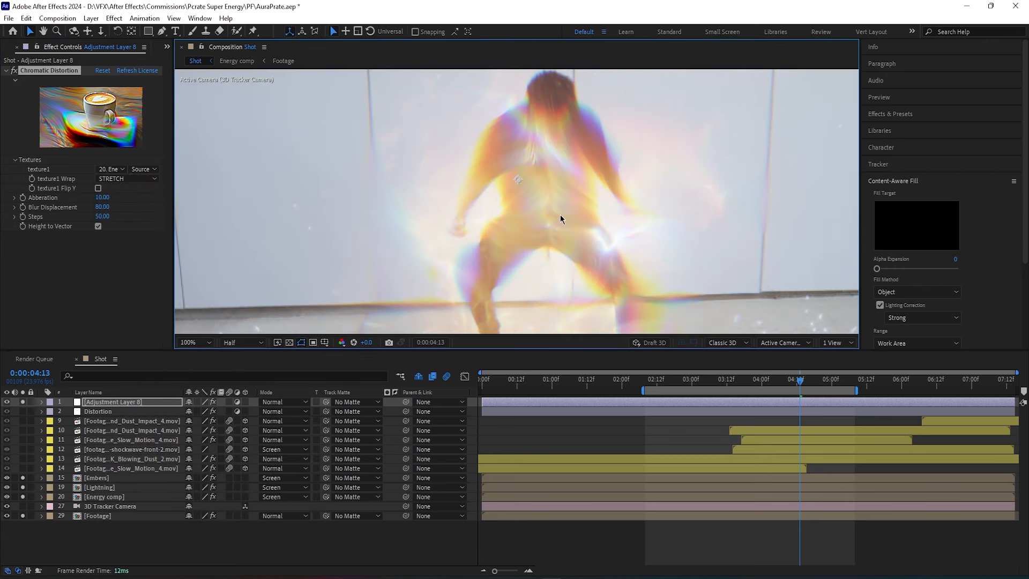
drag(484, 268, 485, 236)
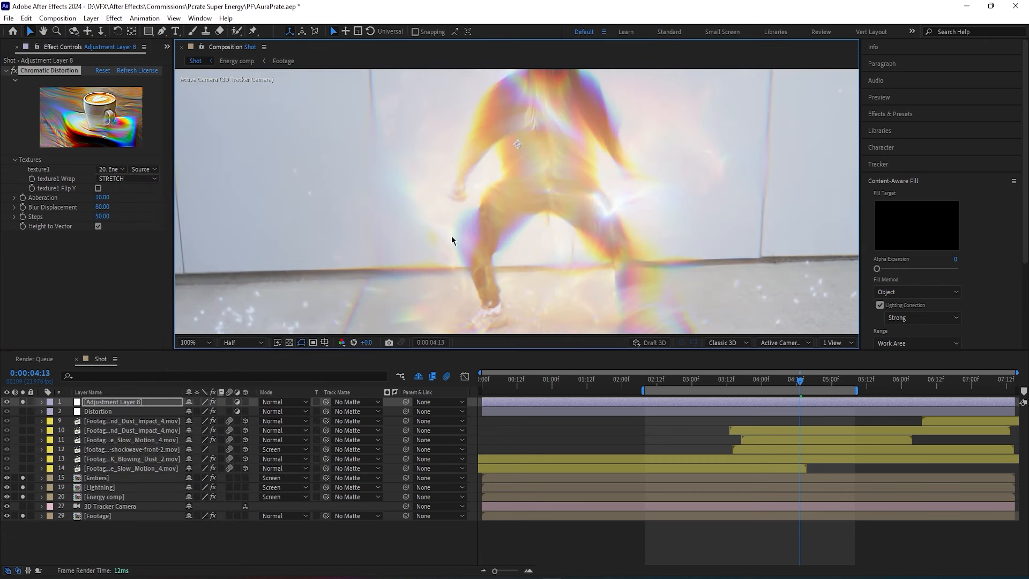
drag(633, 265, 595, 248)
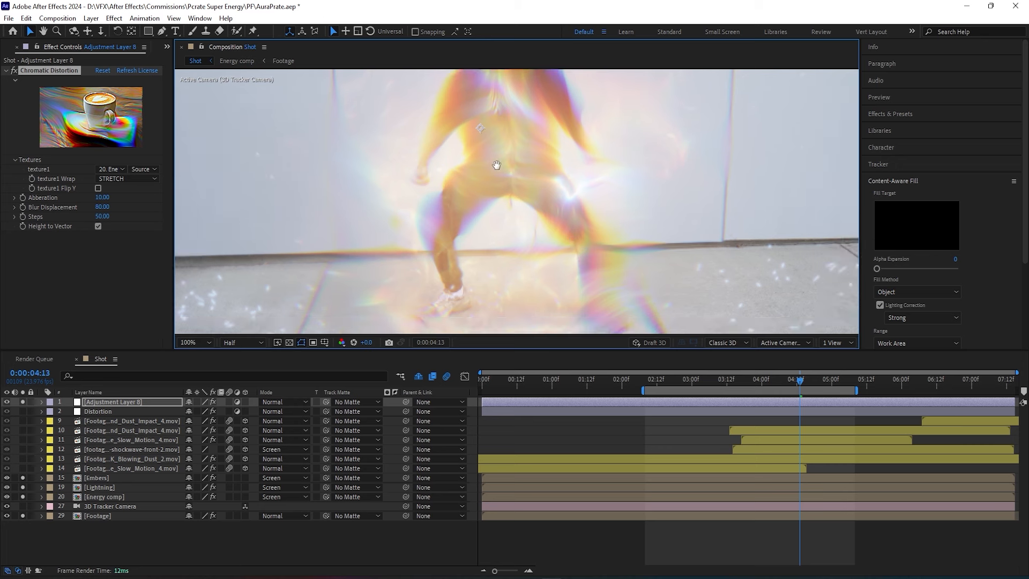
scroll(496, 166, down, 2)
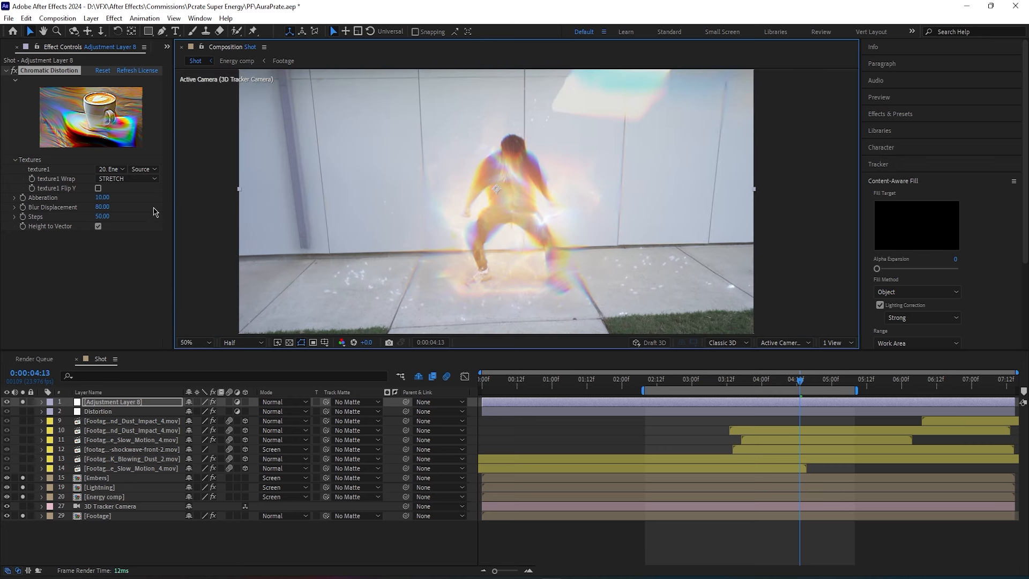
drag(101, 207, 88, 208)
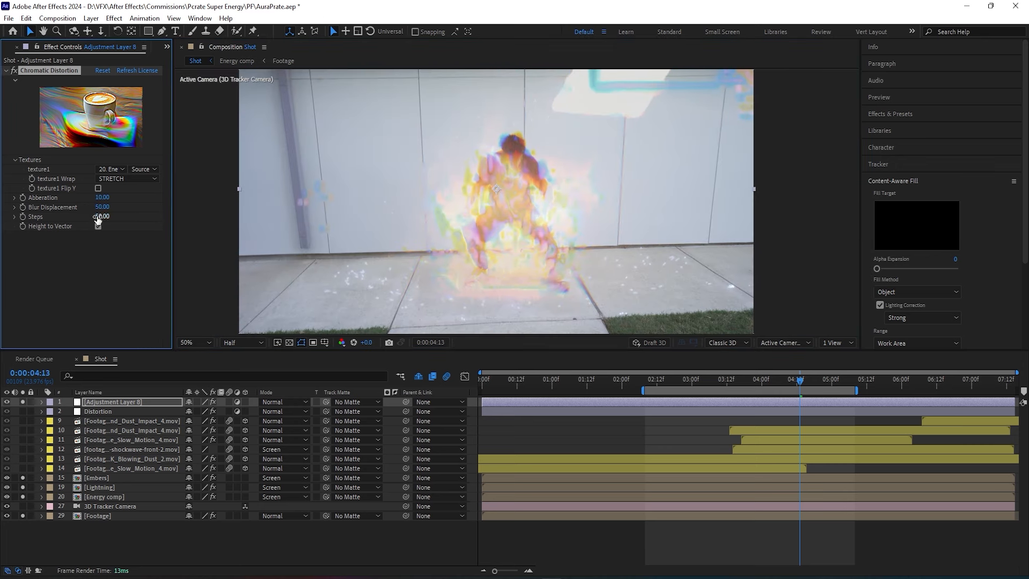
drag(79, 193, 68, 190)
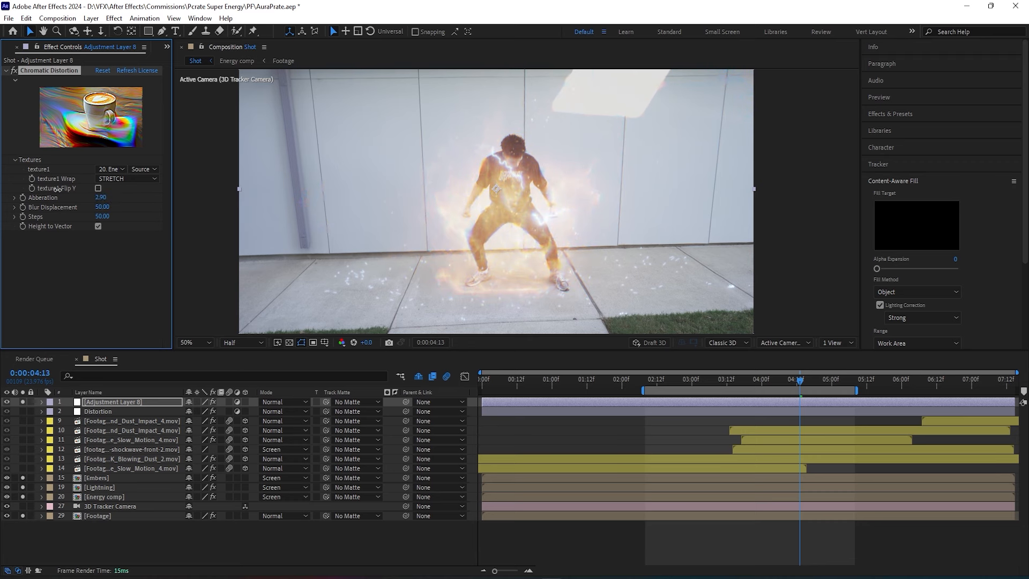
Step: Set Chromatic Distortion's Abberation to 2.6 and preview the color fringing around the man
scroll(446, 224, up, 1)
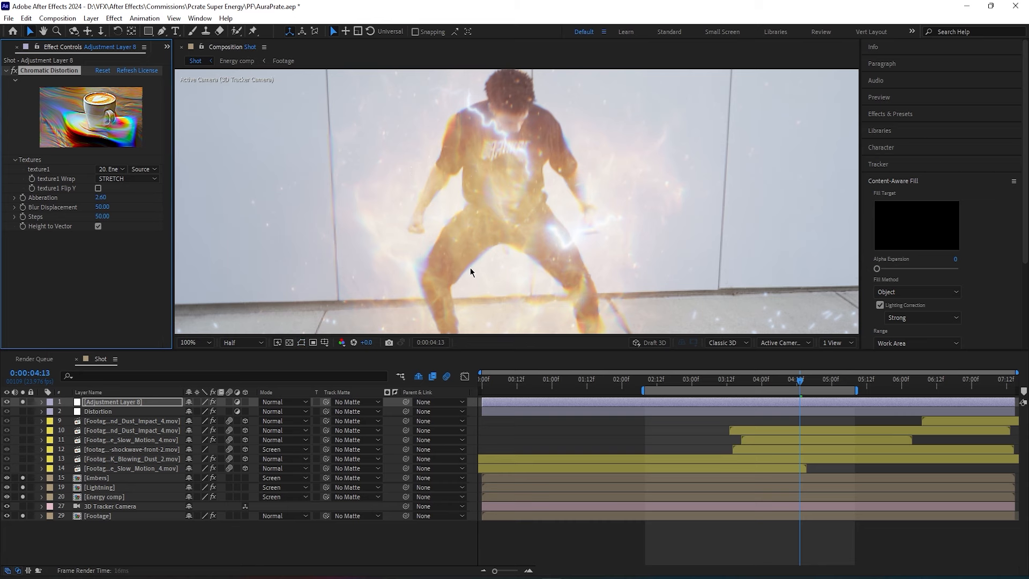
key(space)
scroll(496, 258, down, 1)
drag(495, 258, 486, 264)
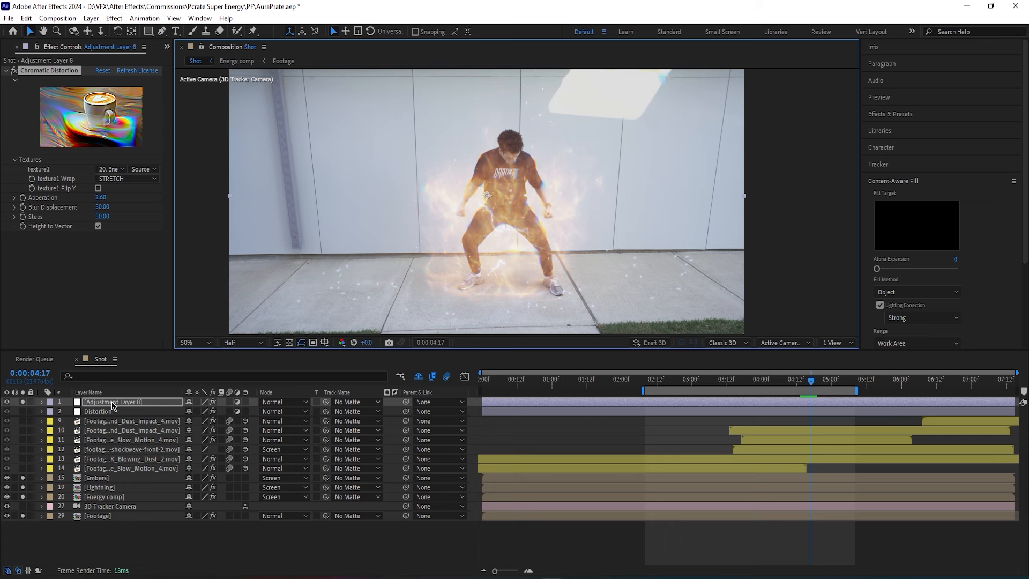
Step: Move the Chromatic Distortion adjustment layer below Energy comp, solo the Distortion layer as well, and preview the shot
drag(112, 406, 137, 503)
scroll(424, 279, up, 2)
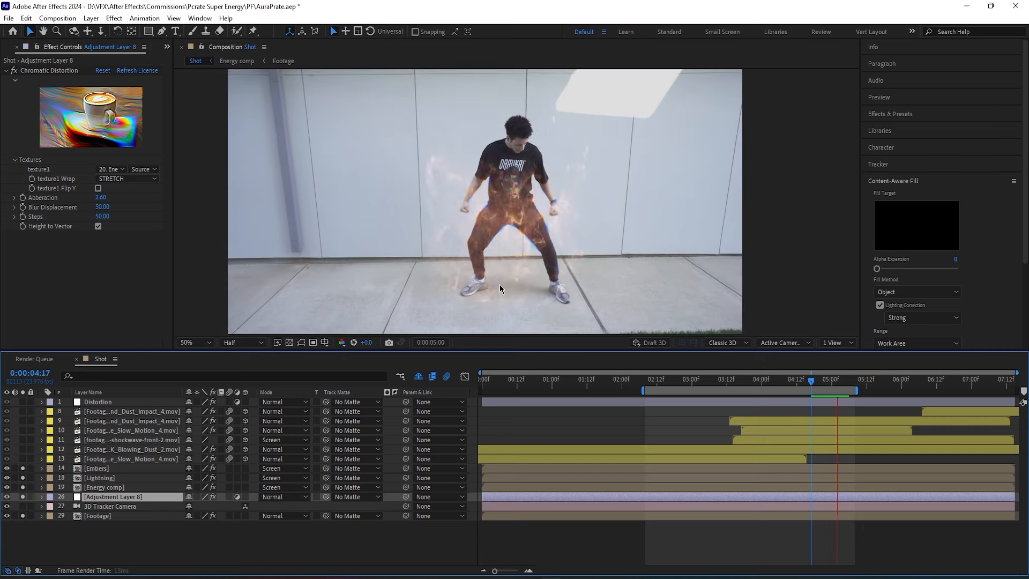
click(23, 403)
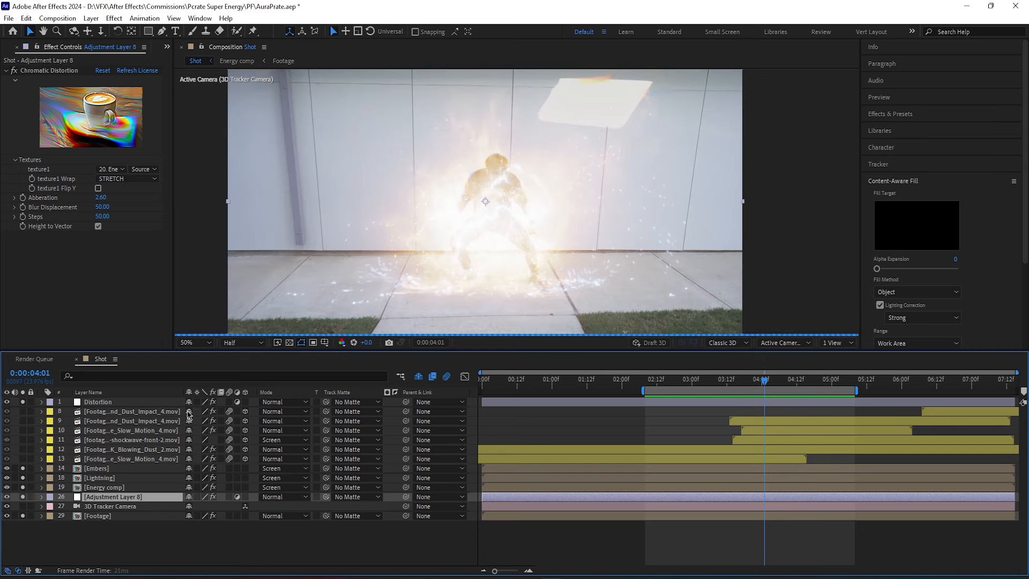
key(space)
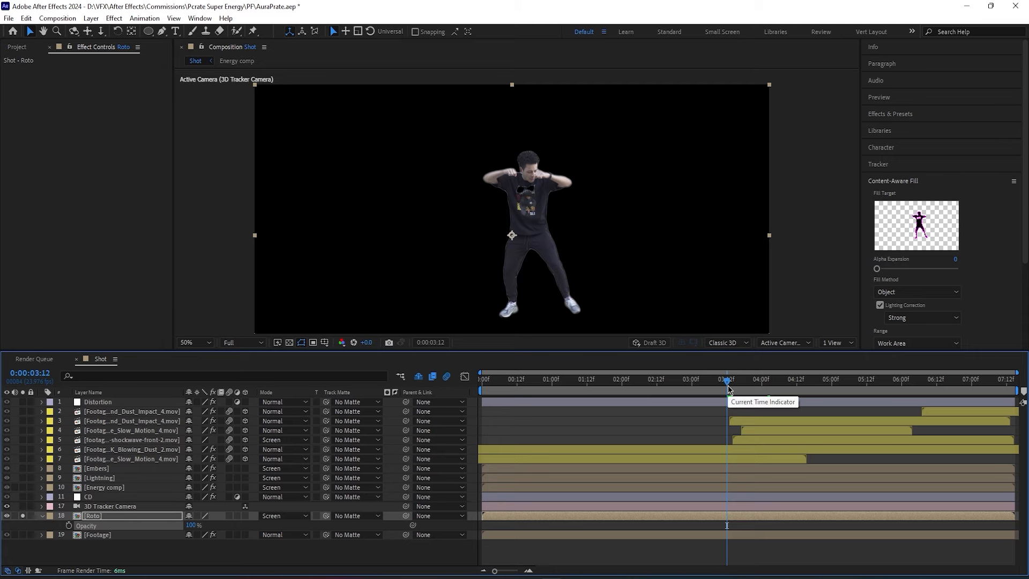
Step: Preview the soloed Roto layer and solo Footage together with it at 0:00:04:12
click(724, 385)
key(space)
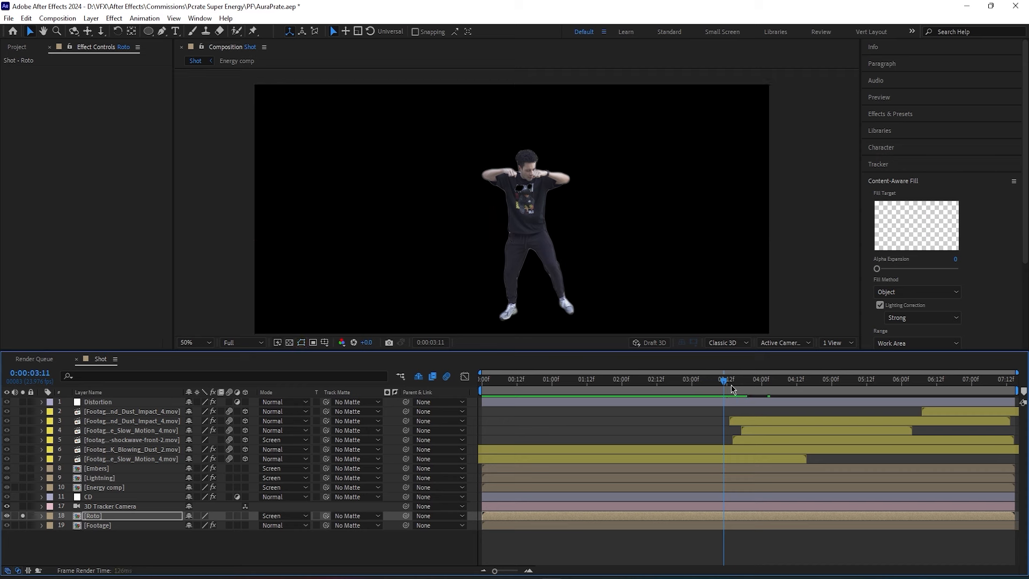
click(797, 388)
click(23, 518)
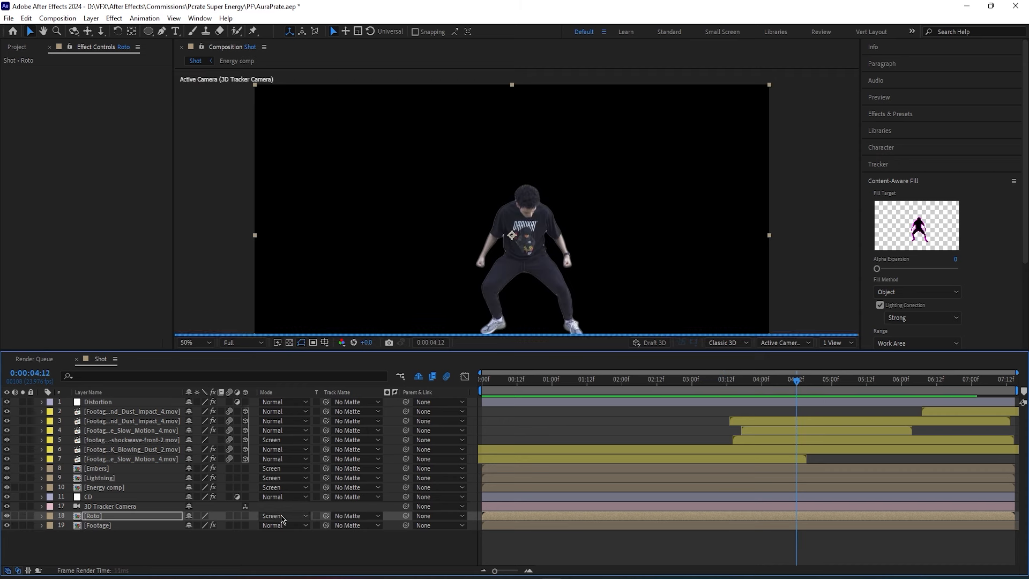
click(24, 516)
click(23, 516)
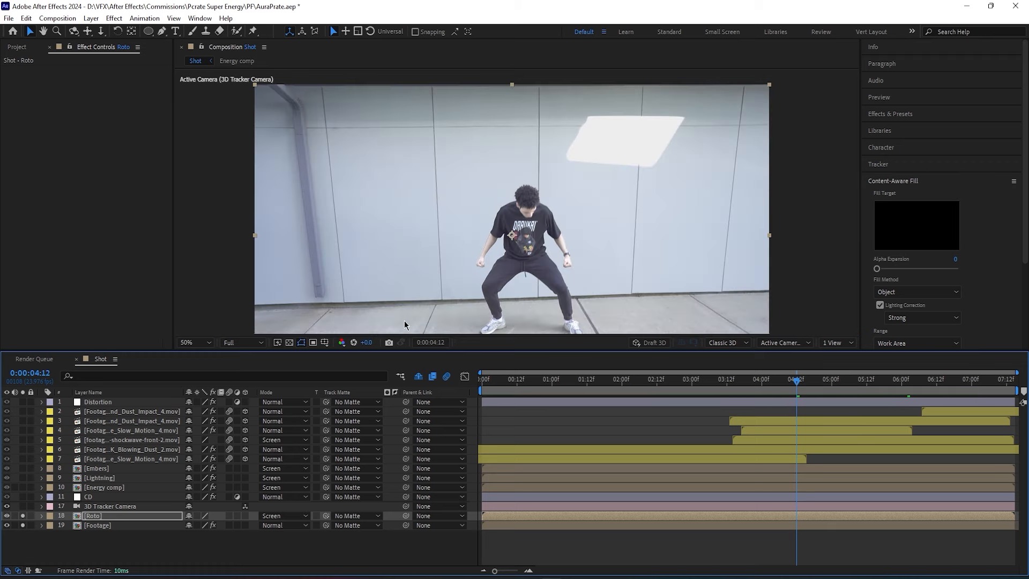
click(394, 326)
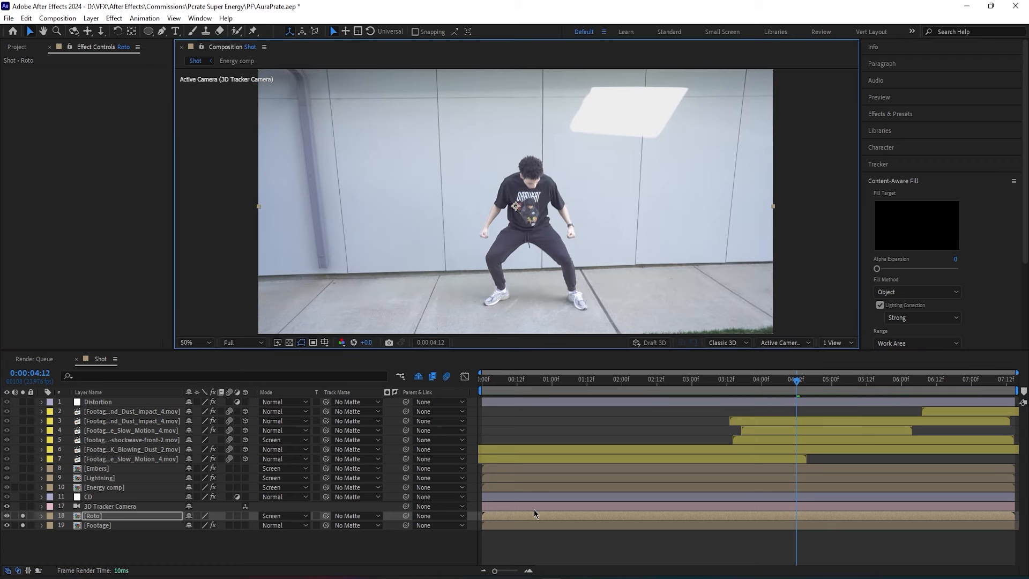
Step: Apply VC Color Vibrance to the Roto layer and set its Gamma to 1
click(800, 516)
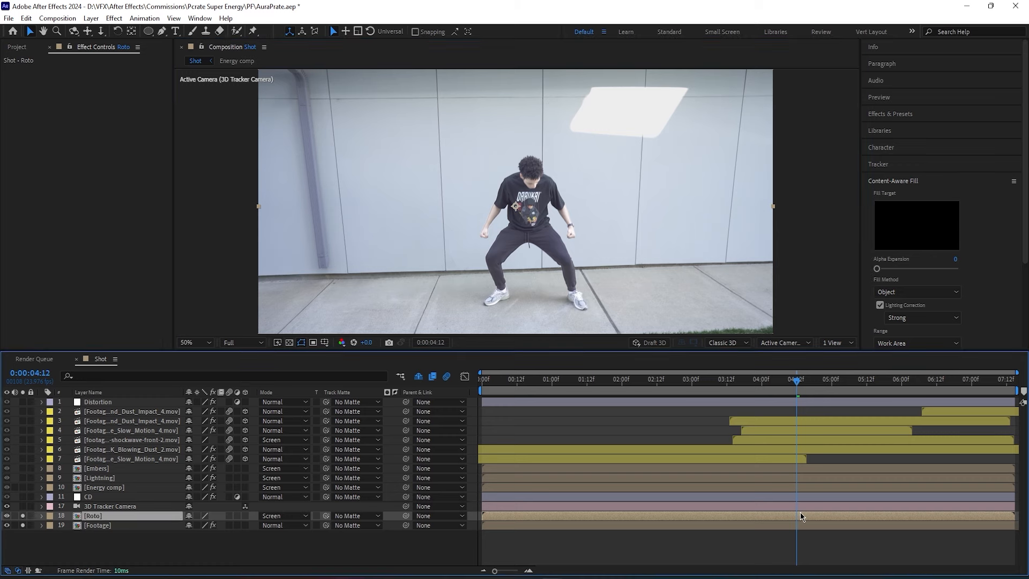
key(Return)
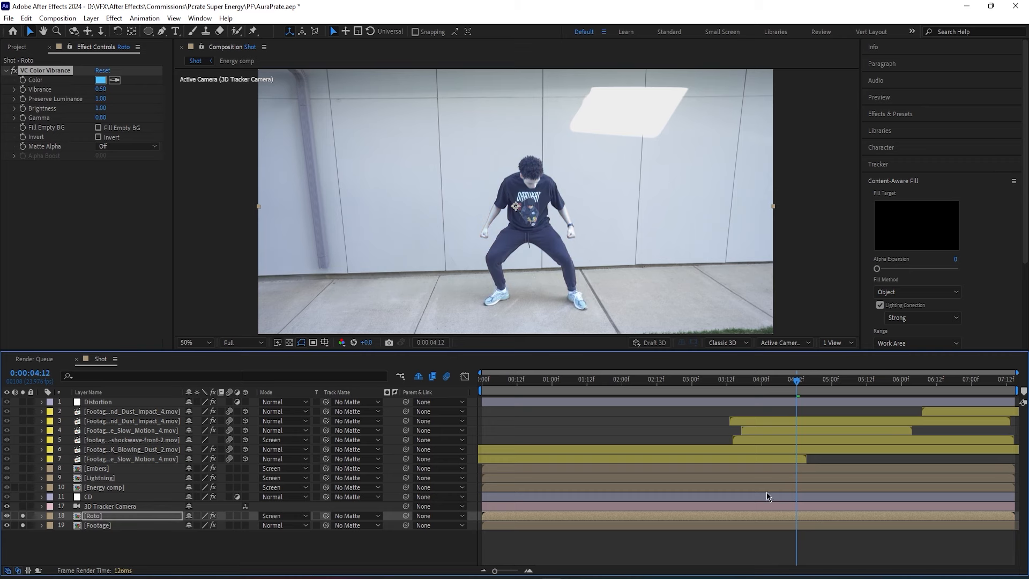
scroll(524, 255, up, 2)
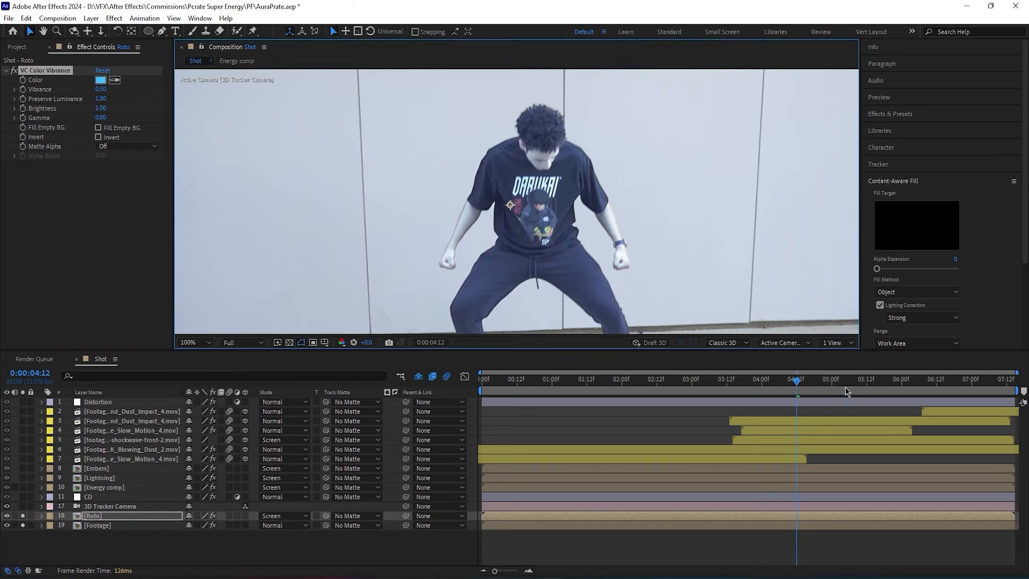
drag(846, 388, 856, 387)
click(101, 118)
text(1)
click(123, 207)
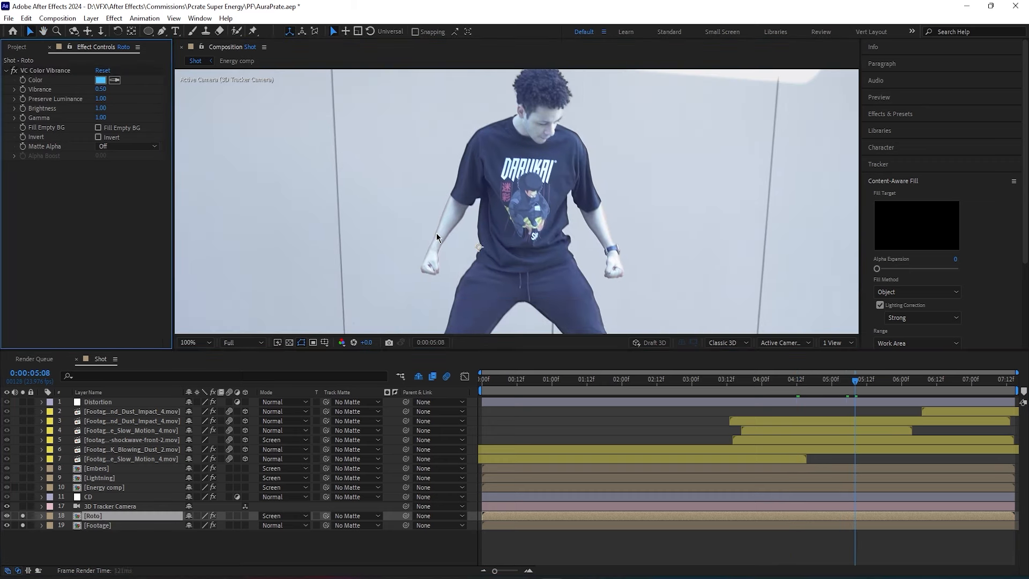
Step: Try a different Vibrance value in the Roto layer's VC Color Vibrance effect and undo it
drag(437, 233, 430, 265)
drag(101, 90, 152, 122)
scroll(370, 262, down, 1)
drag(370, 263, 366, 255)
key(ctrl+z)
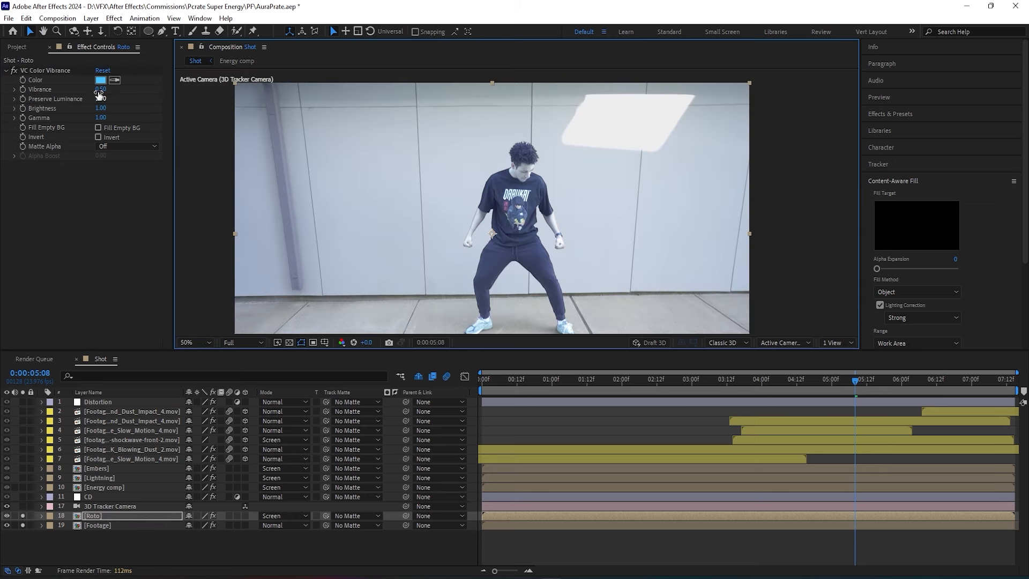
Step: Keyframe the Roto layer's opacity at 53% at 0:00:04:19 and 0% at 0:00:03:11
drag(793, 387, 817, 388)
key(t)
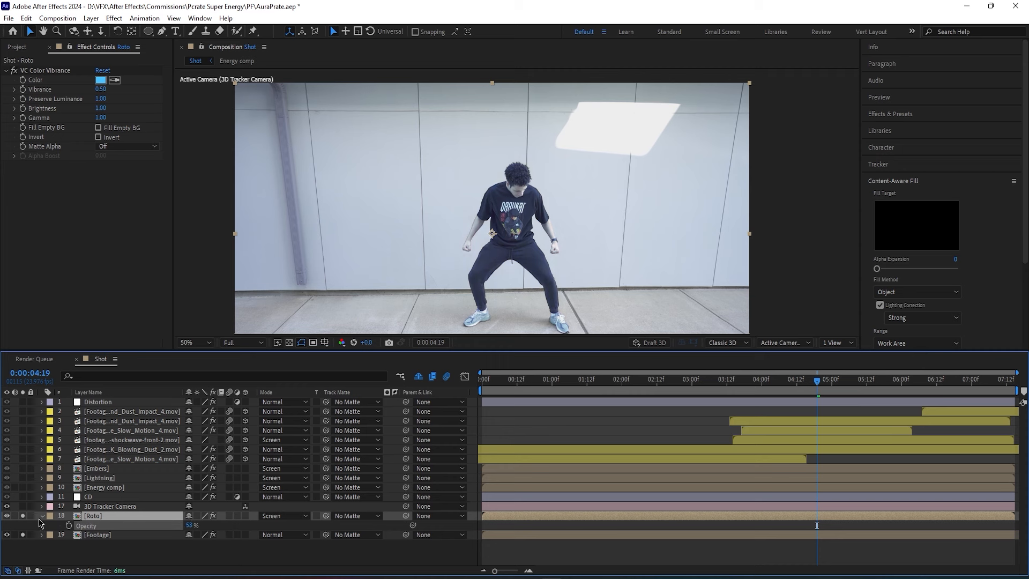
key(Return)
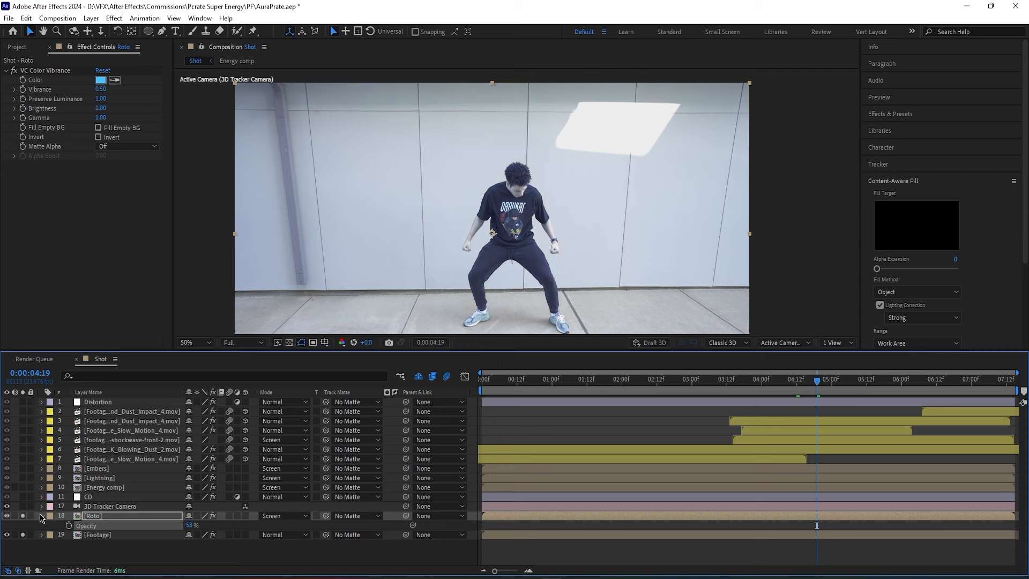
drag(762, 381, 724, 382)
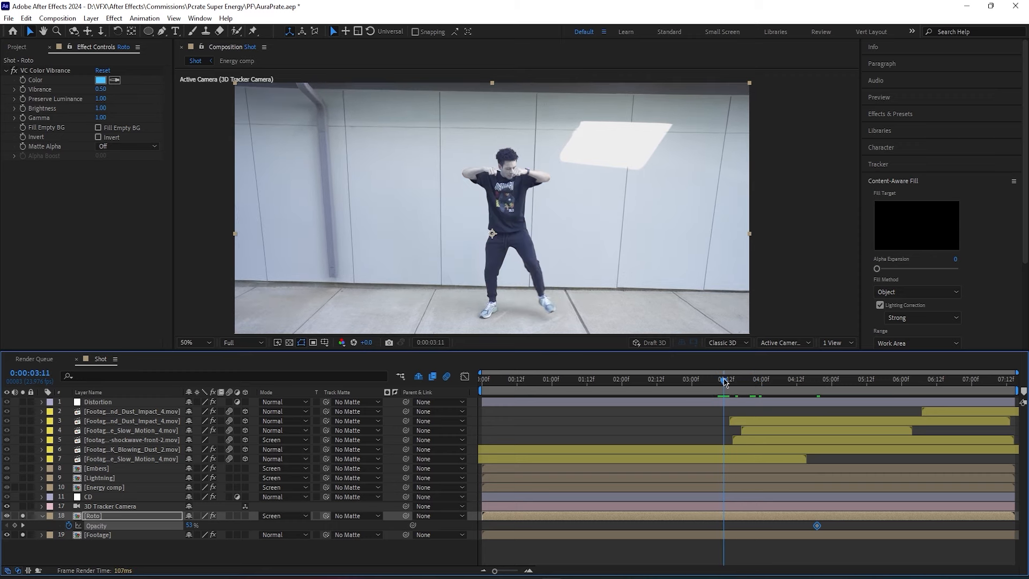
drag(191, 528, 161, 528)
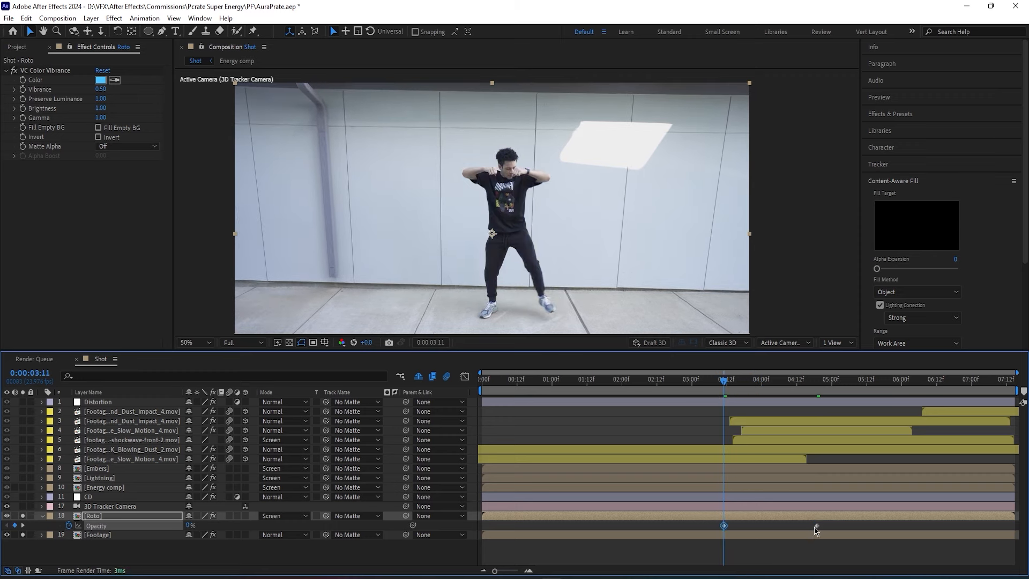
Step: Move the 53% opacity keyframe to about 0:00:03:19 and fade Roto back to 0% between 0:00:06:03 and about 0:00:06:15
click(747, 526)
key(space)
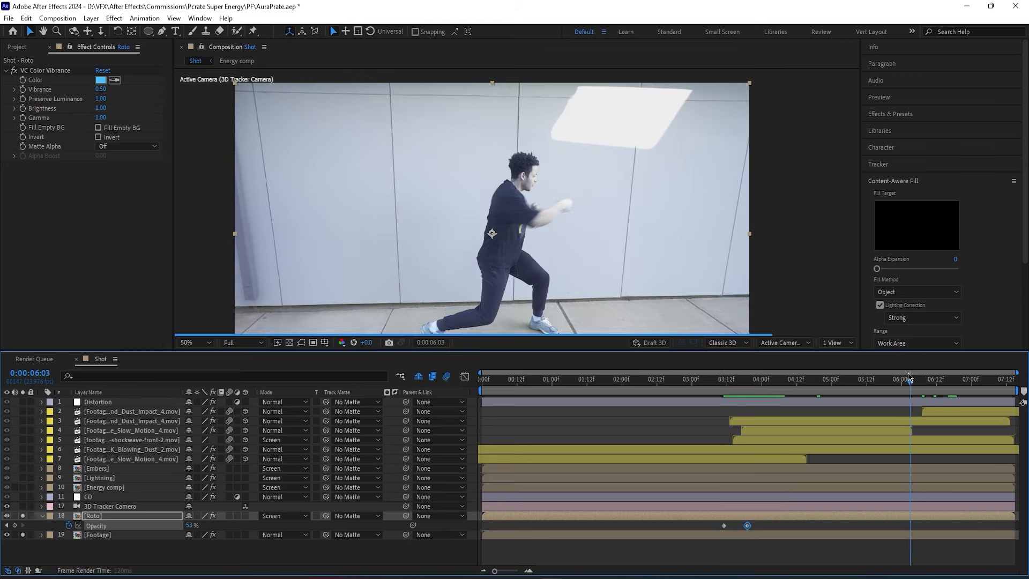
key(space)
drag(915, 382, 937, 382)
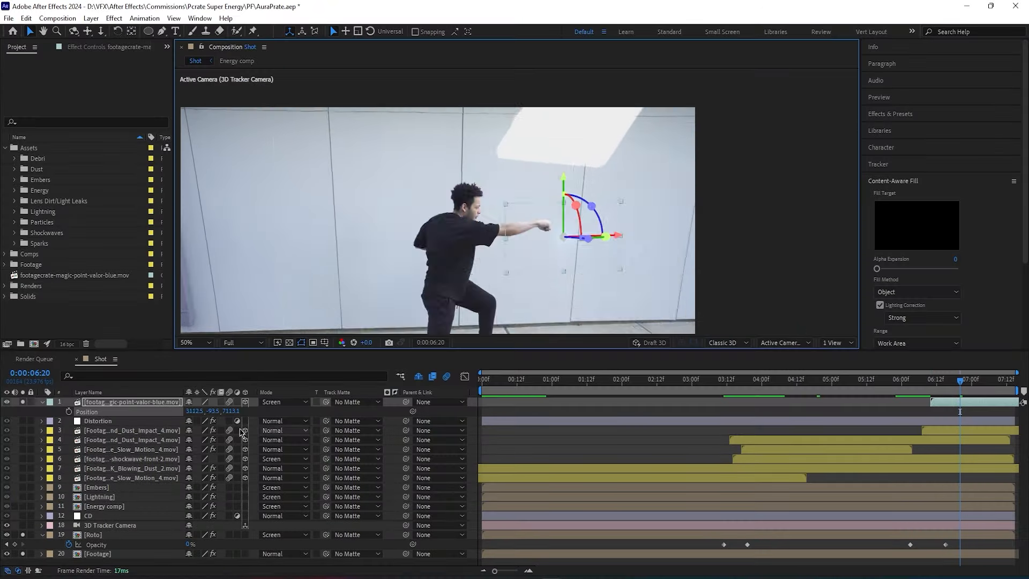
Step: Animate the magic-point-valor-blue layer's position along the man's punch and onward beyond the edge of the frame
drag(911, 382, 940, 390)
drag(499, 253, 597, 253)
drag(540, 194, 540, 170)
drag(931, 382, 952, 381)
drag(592, 226, 823, 225)
mouse_move(922, 381)
mouse_down()
mouse_move(942, 382)
mouse_move(931, 382)
mouse_up()
Step: Keyframe the magic-point-valor-blue layer's scale from 0% at 0:00:06:08 to 689% at 0:00:06:10 and preview it
key(u)
key(s)
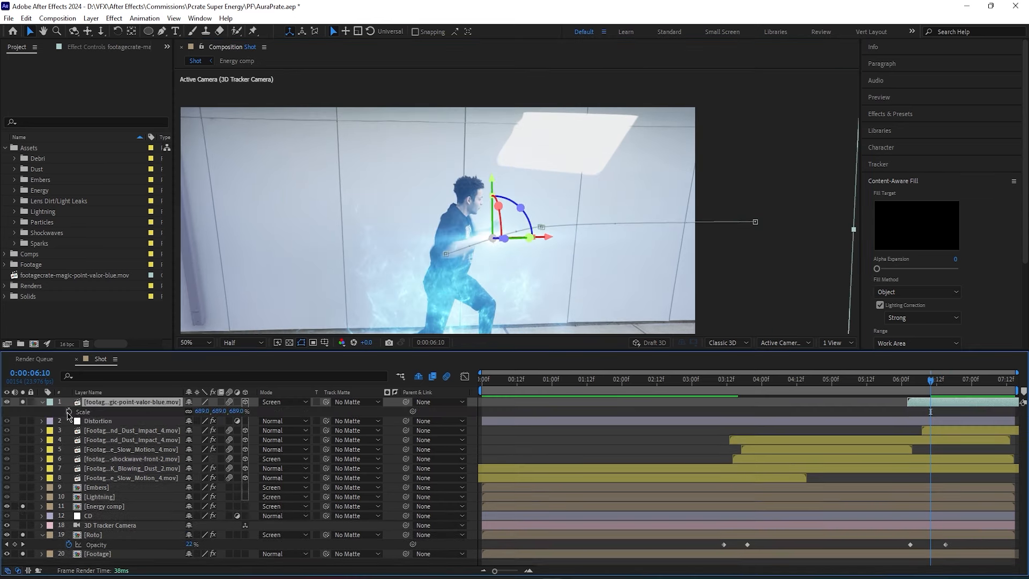
click(68, 412)
drag(928, 390, 927, 387)
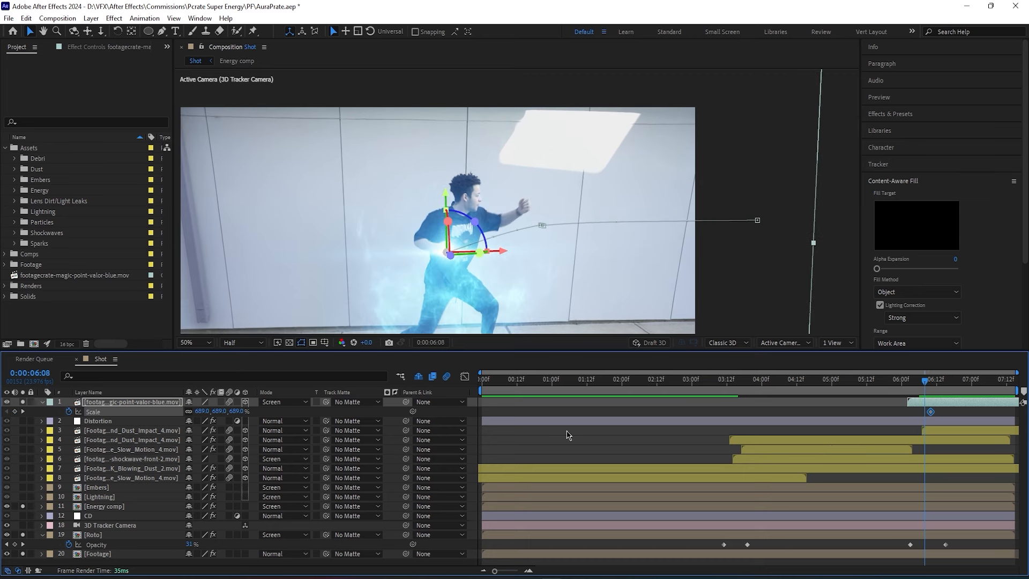
text(0)
key(Return)
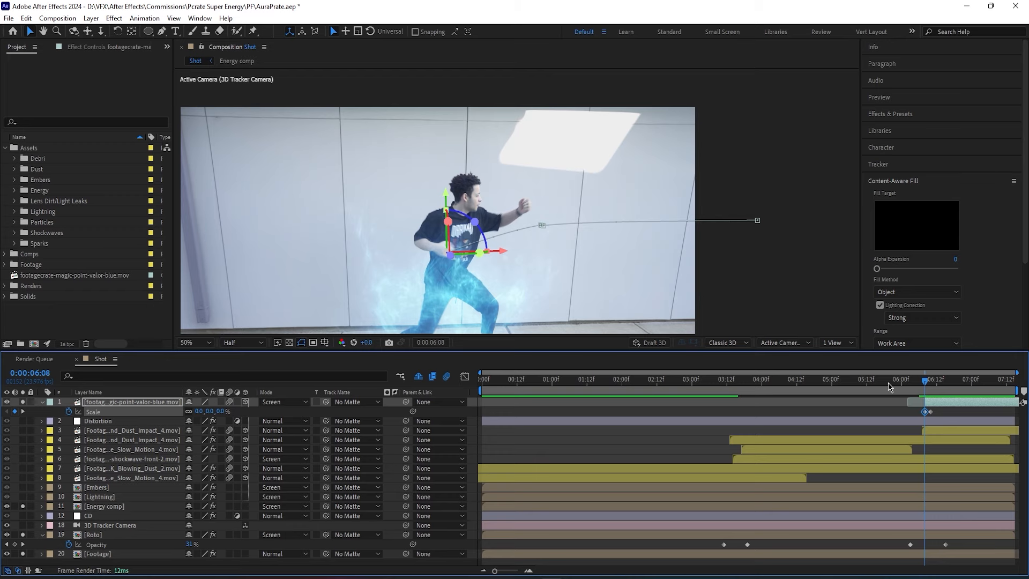
key(space)
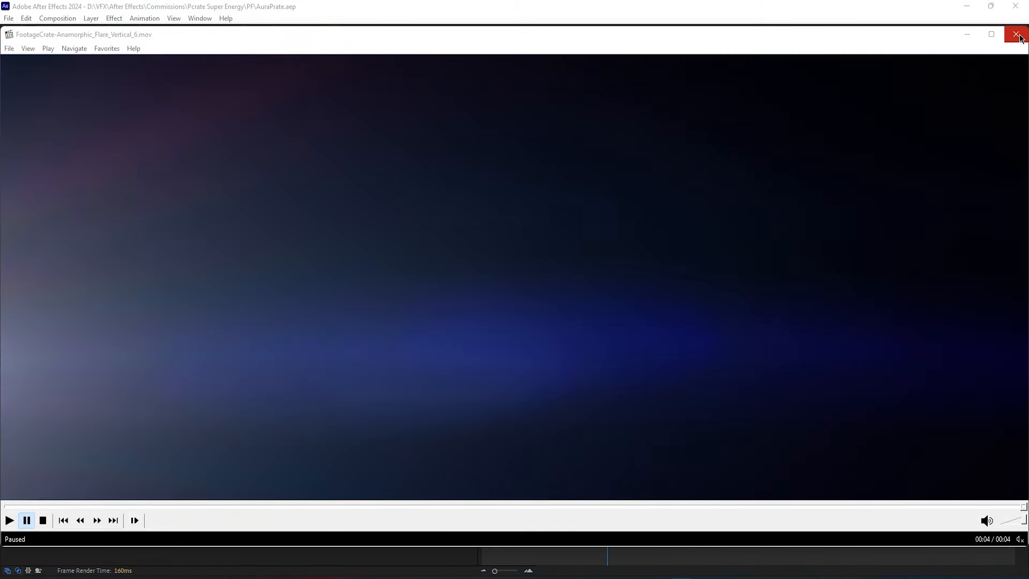
Step: Close the flare clip preview and pre-compose the five anamorphic flare layers as "Lens effects"
click(1016, 34)
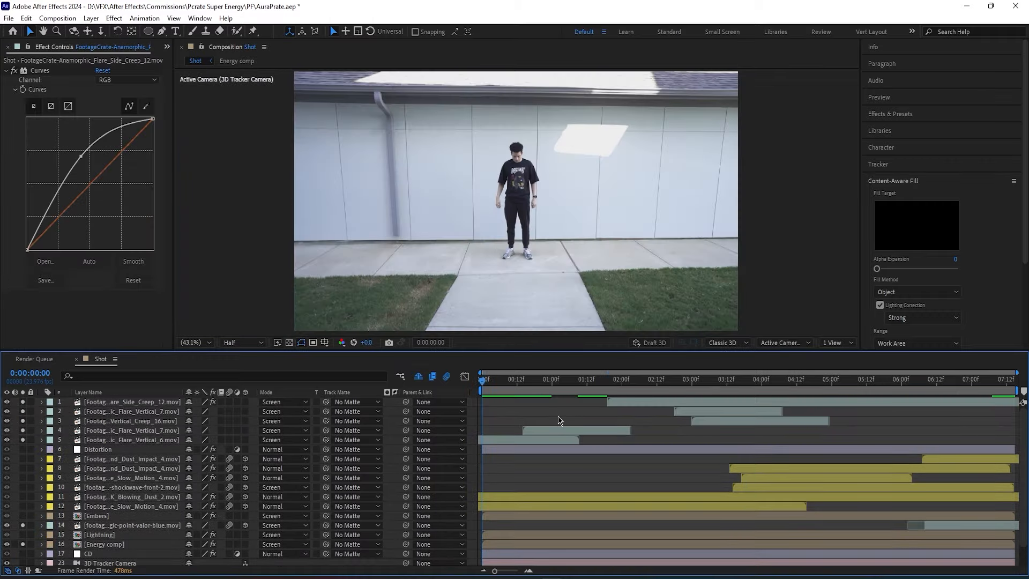
click(532, 440)
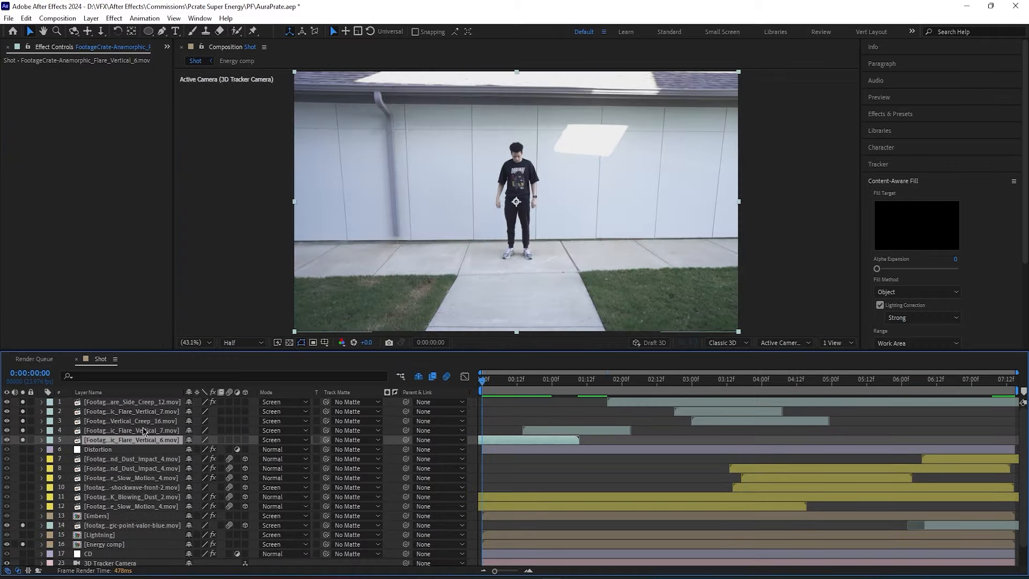
shift+click(139, 405)
right_click(116, 427)
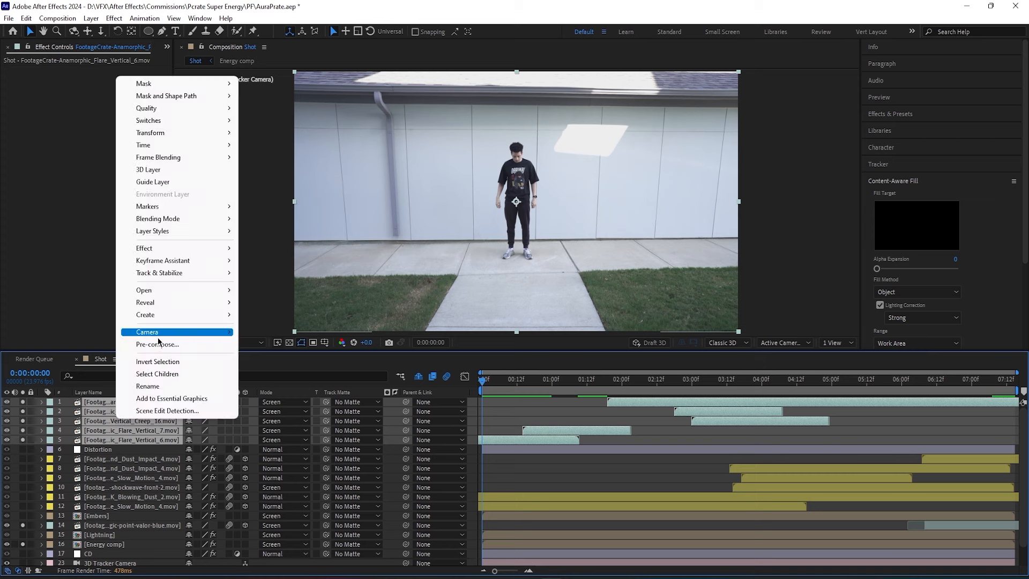
click(160, 343)
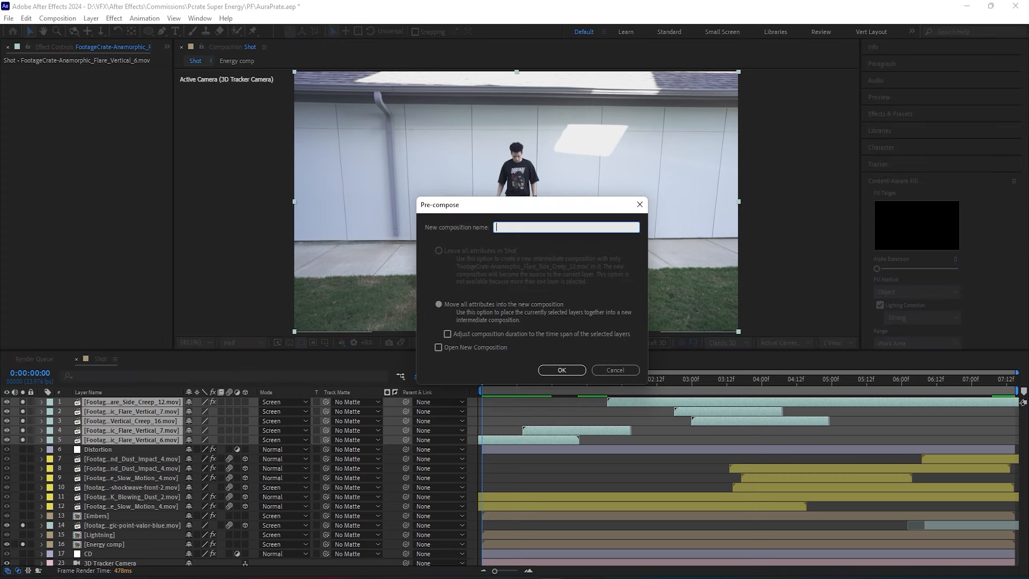
text(Lens effects)
key(Return)
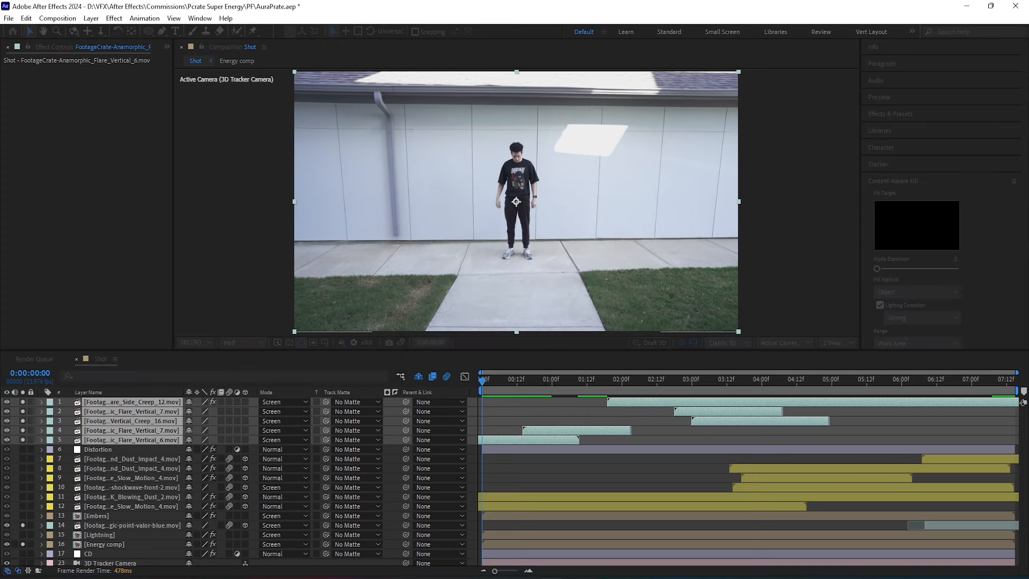
Step: Set the Lens effects layer's blending mode to Screen and move it below the Distortion layer
click(274, 402)
click(309, 224)
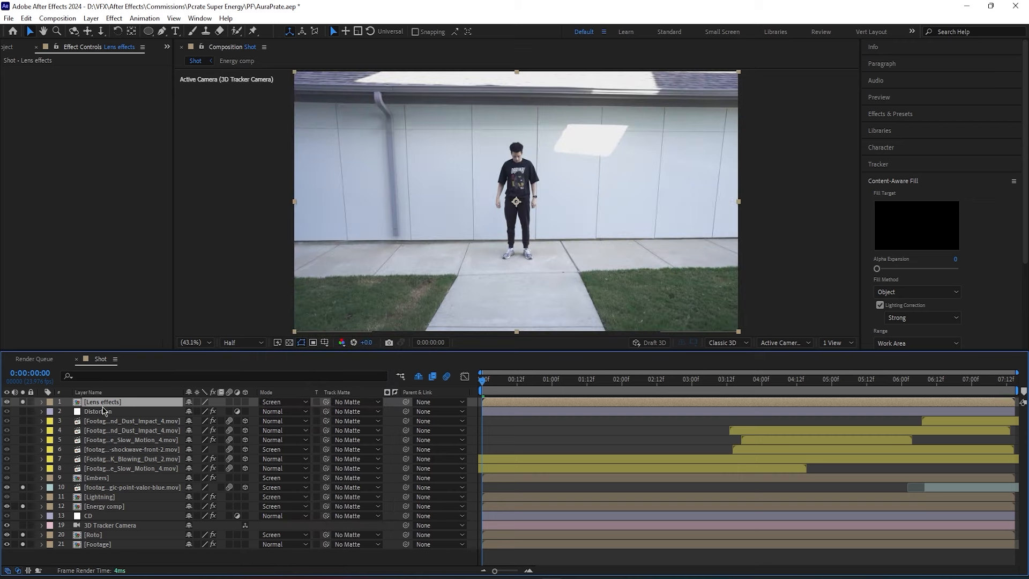
drag(103, 404, 104, 413)
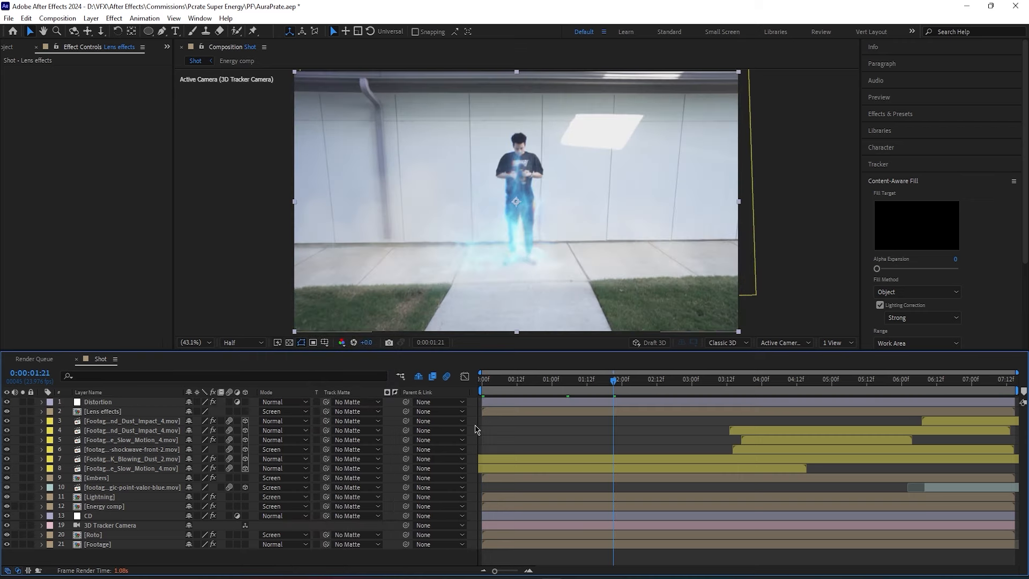
Step: Add a new adjustment layer above Distortion and rename it CC
key(ctrl+alt+y)
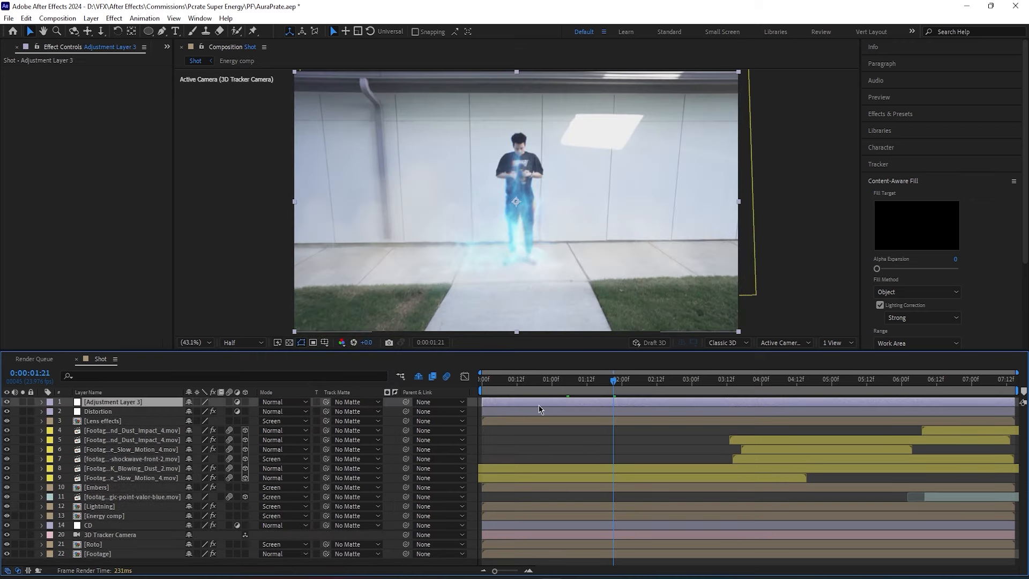
right_click(140, 404)
click(161, 396)
text(CC)
key(Return)
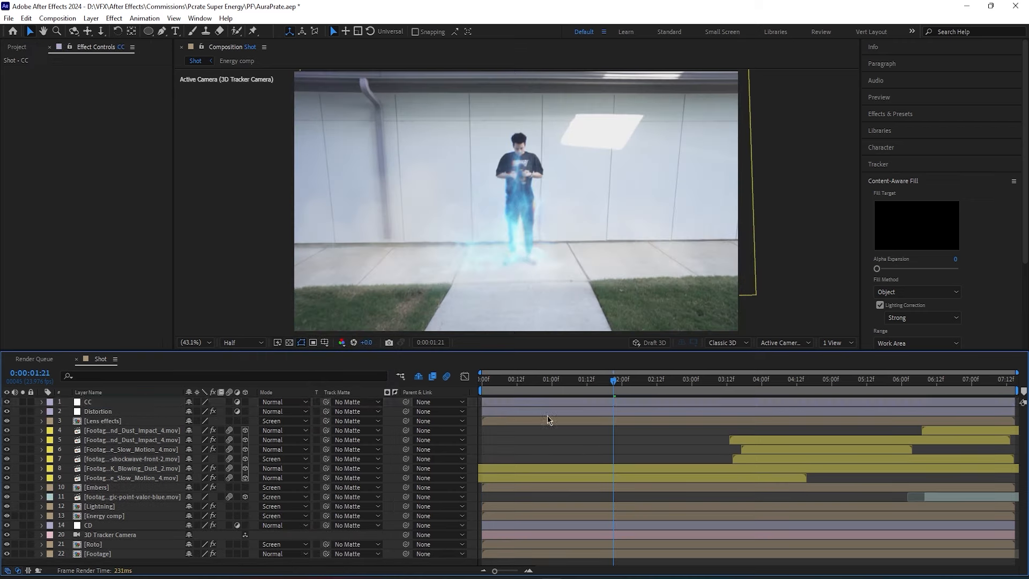
Step: Apply Curves to the CC layer and shape the RGB curve into a gentle S, lowering the shadows and raising the highlights
drag(58, 216, 59, 222)
drag(111, 165, 111, 159)
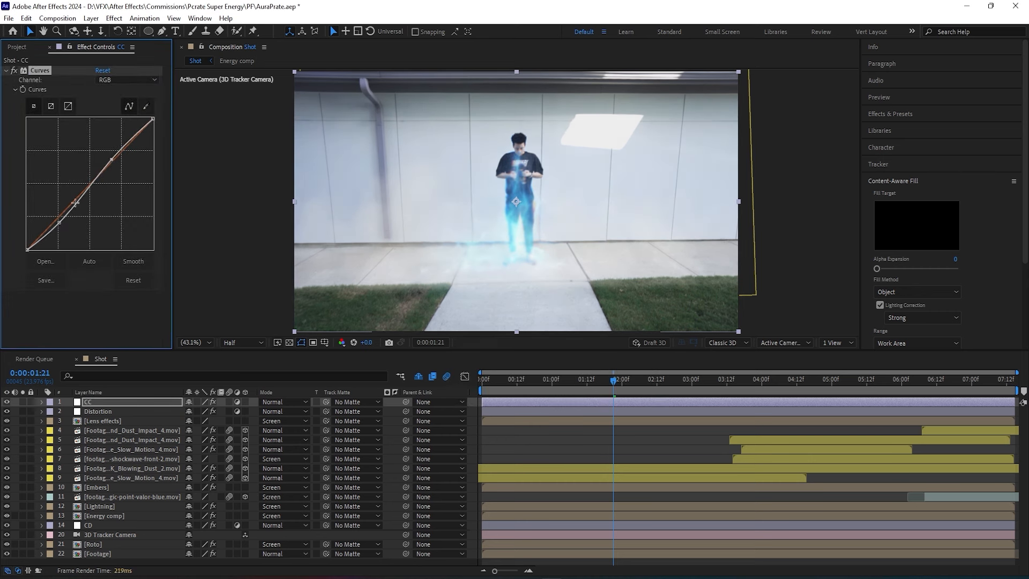
Step: Add the Lumetri Color effect to the CC layer and set its temperature to 11
key(ctrl+space)
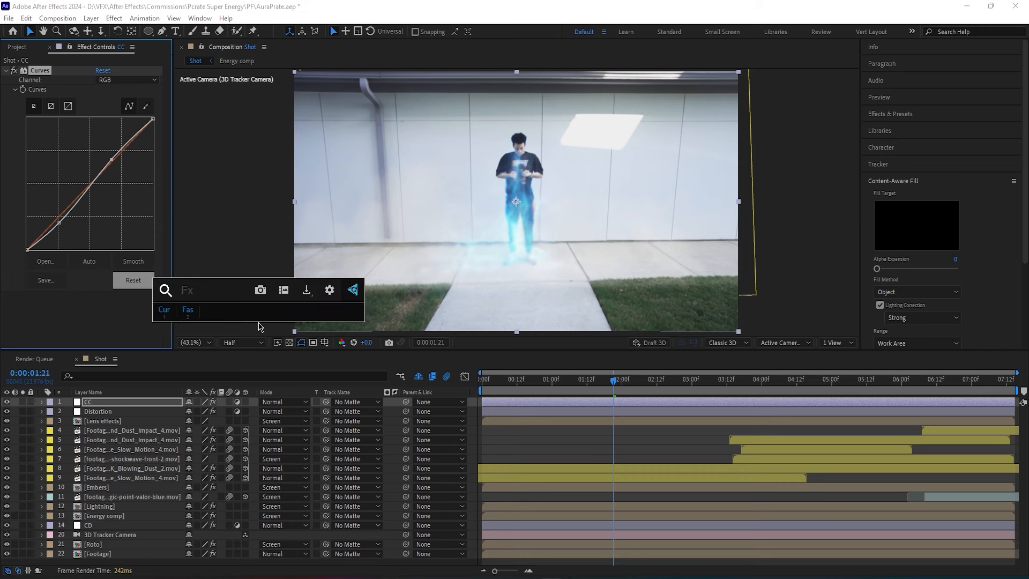
text(lum)
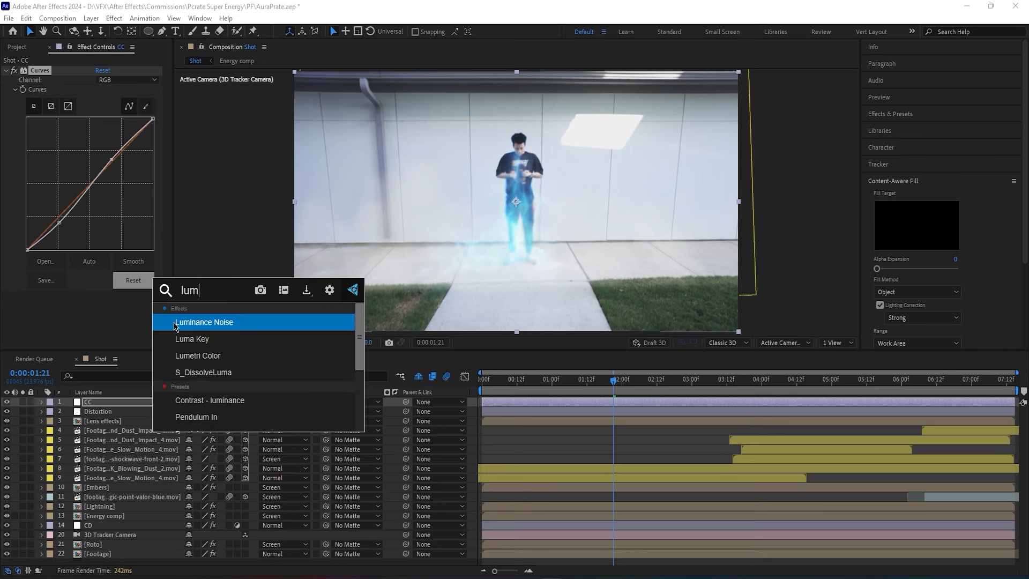
click(198, 355)
scroll(95, 289, down, 3)
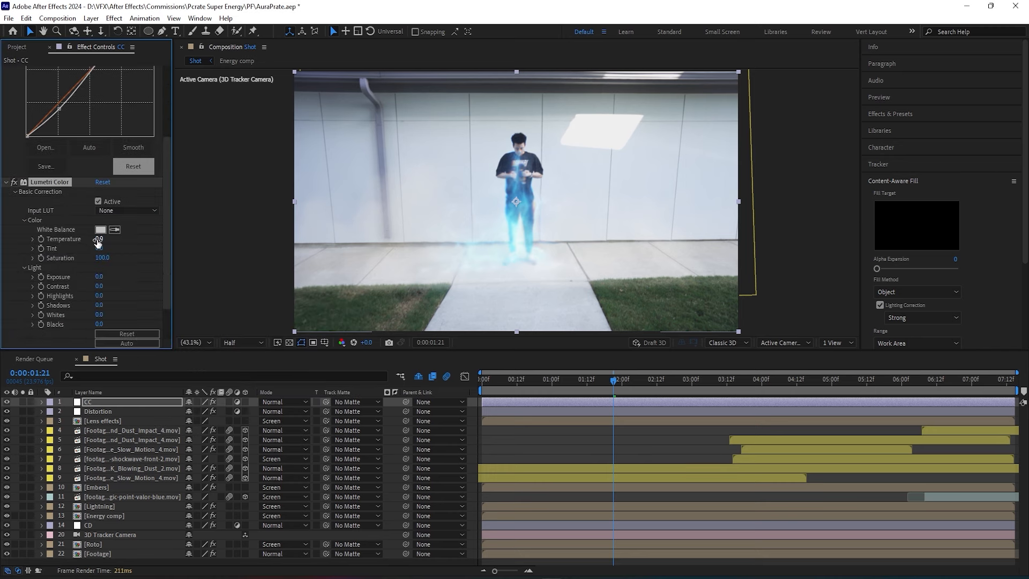
drag(103, 240, 106, 241)
Step: Set the Lumetri Color vignette amount to -0.3 on the CC layer and return to the start of the composition
scroll(106, 242, down, 2)
click(53, 344)
scroll(62, 298, down, 2)
mouse_move(98, 316)
mouse_down()
mouse_move(63, 314)
mouse_move(81, 314)
mouse_up()
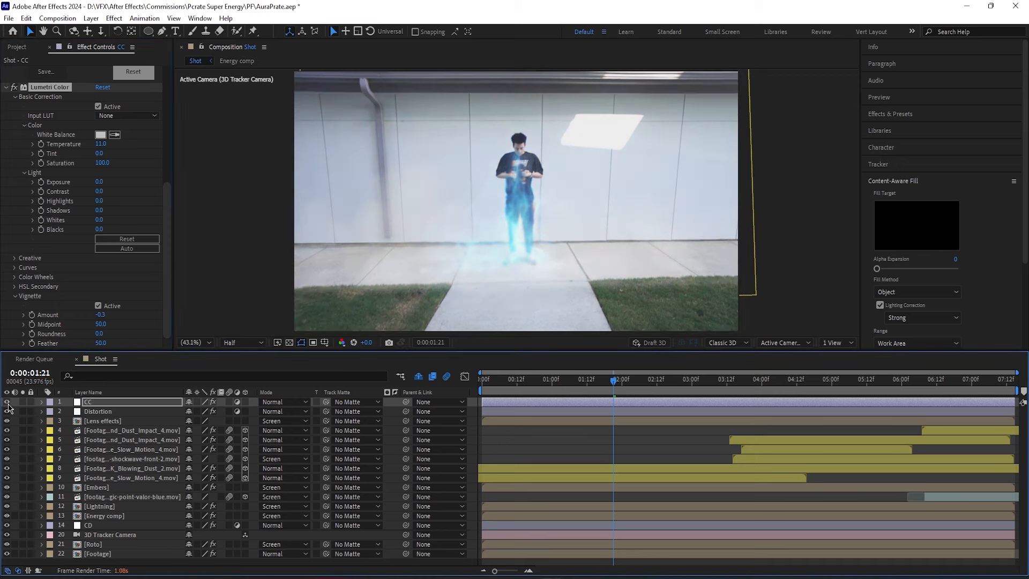
click(490, 437)
key(Home)
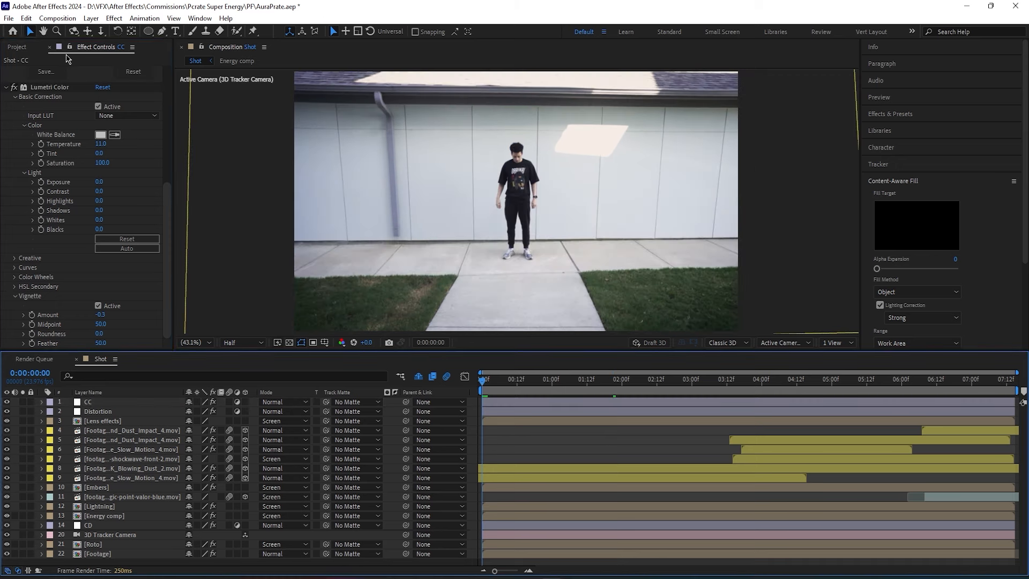
Step: Move the four loose anamorphic flare clips and the magic-point-valor-blue clip into the project's Lens Dirt/Light Leaks folder
click(24, 47)
shift+click(71, 317)
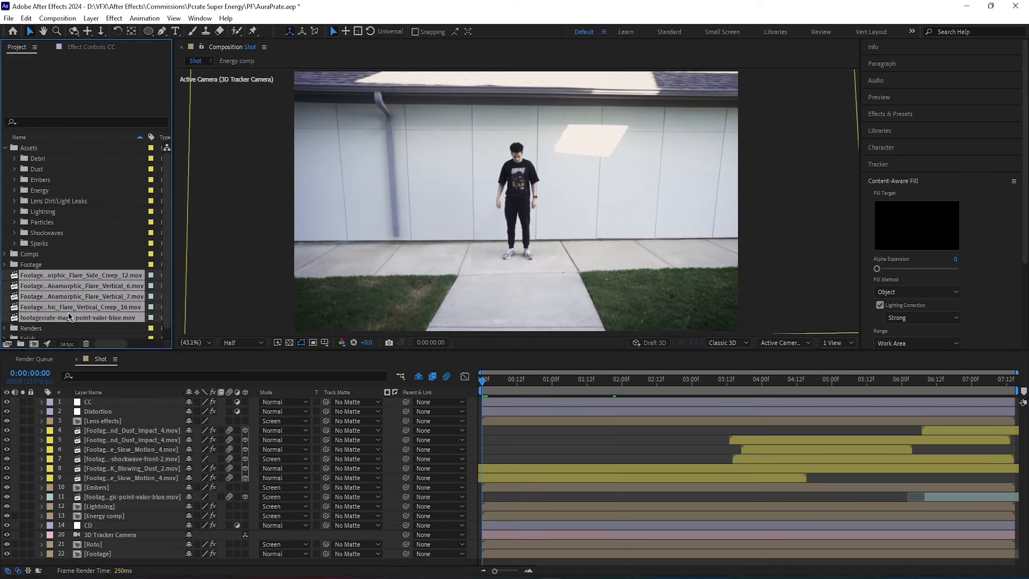
drag(64, 304, 74, 201)
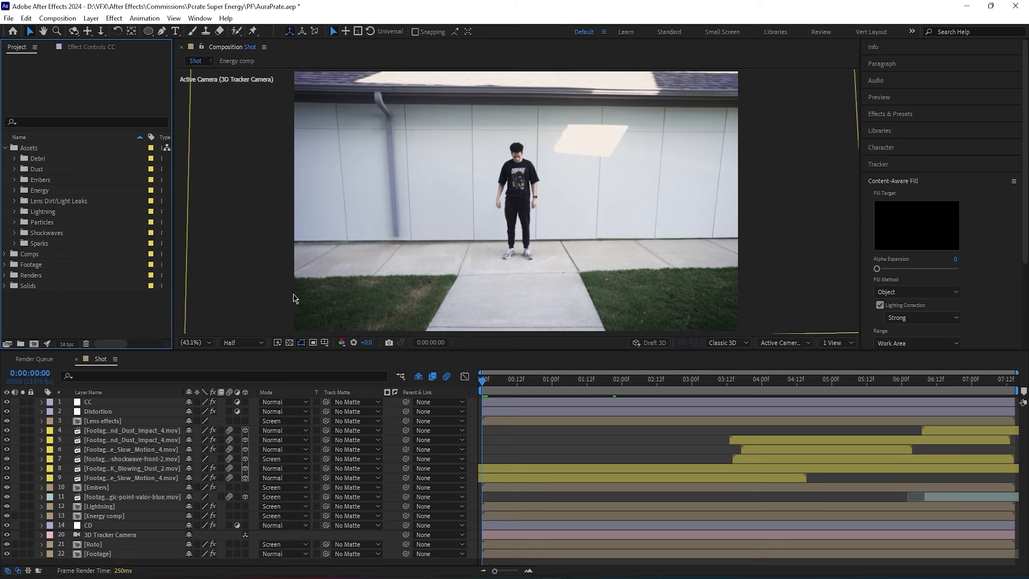